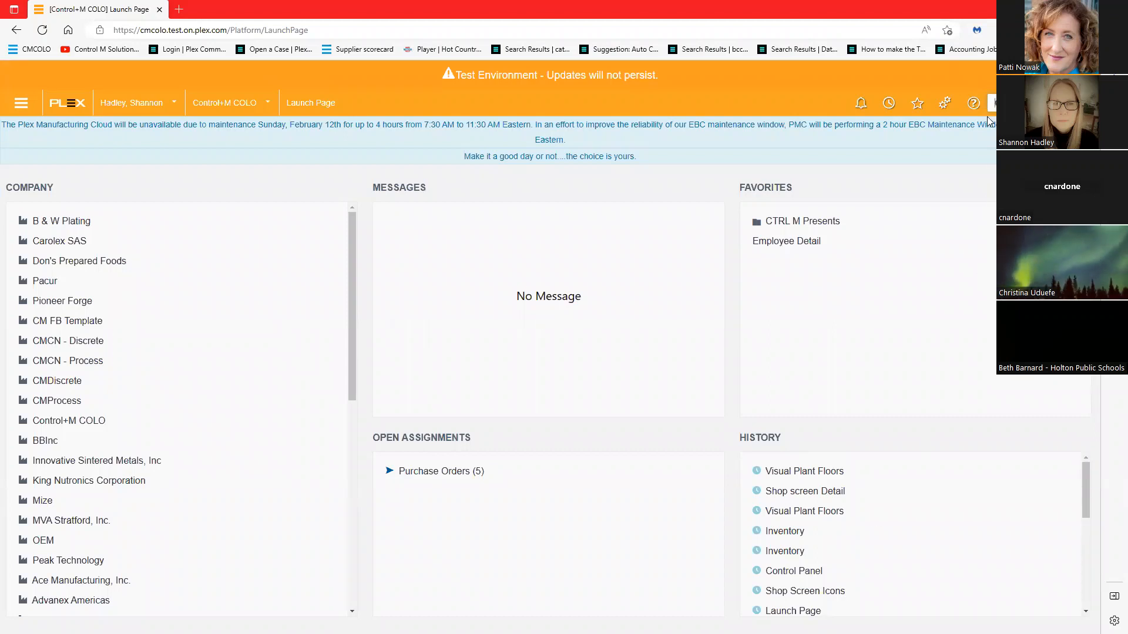
Refresh the launch page and open the CTRL+M Presents Training folder in the Document Control System from the CTRL M Presents favorites.
left_click(944, 103)
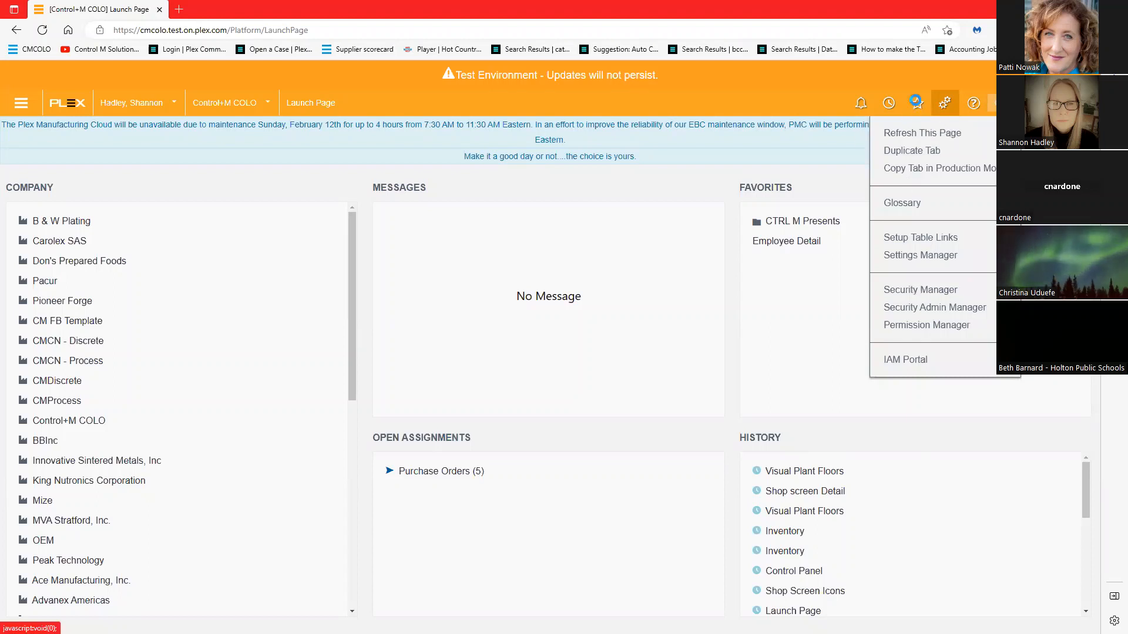
left_click(949, 134)
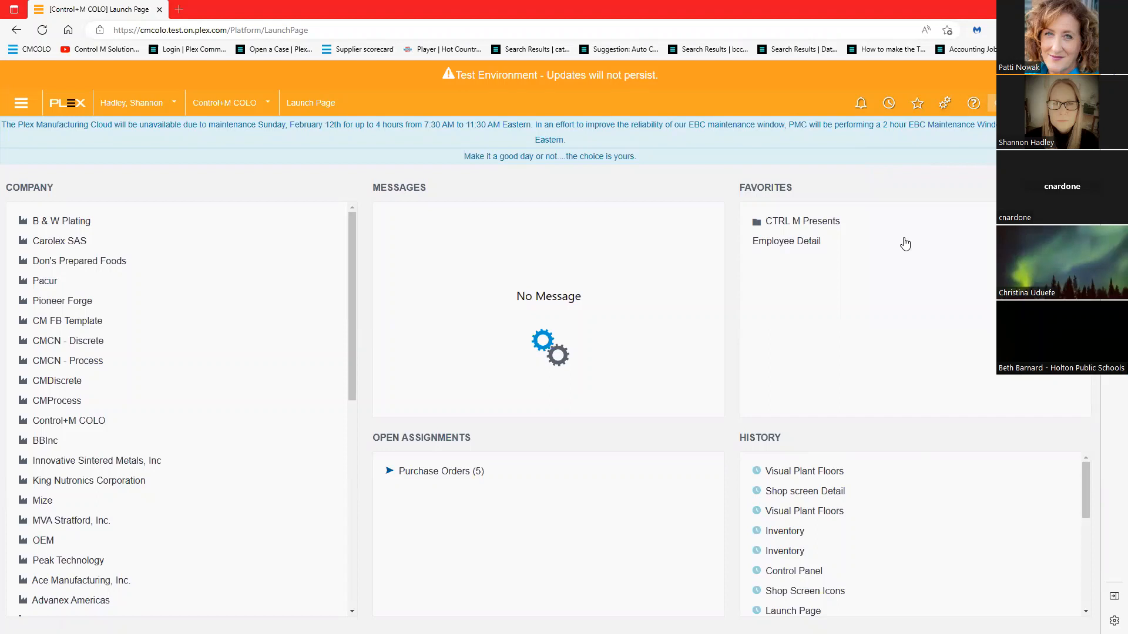
left_click(905, 254)
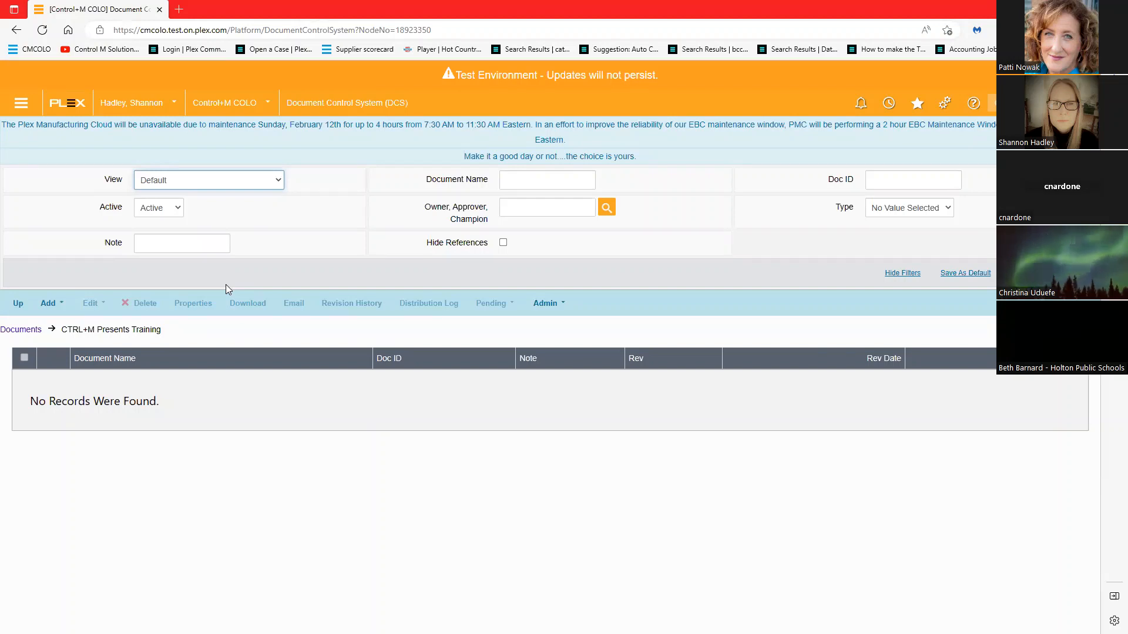
Start a web address document in the CTRL+M Presents Training folder and name it CTRL+M Present You Tube Channel.
left_click(62, 305)
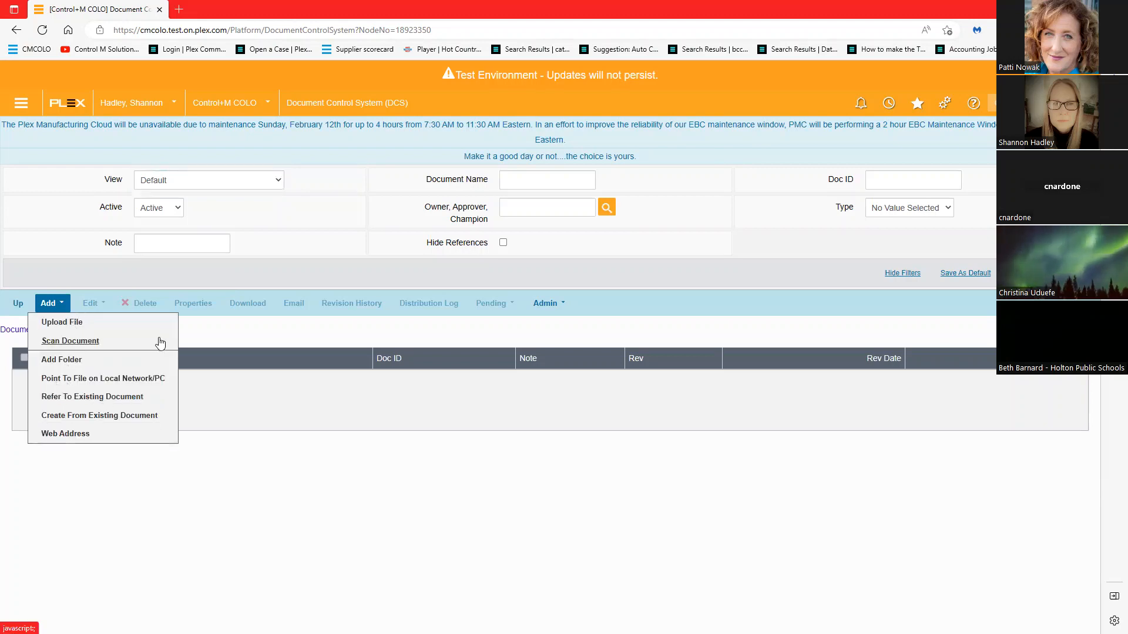
left_click(58, 432)
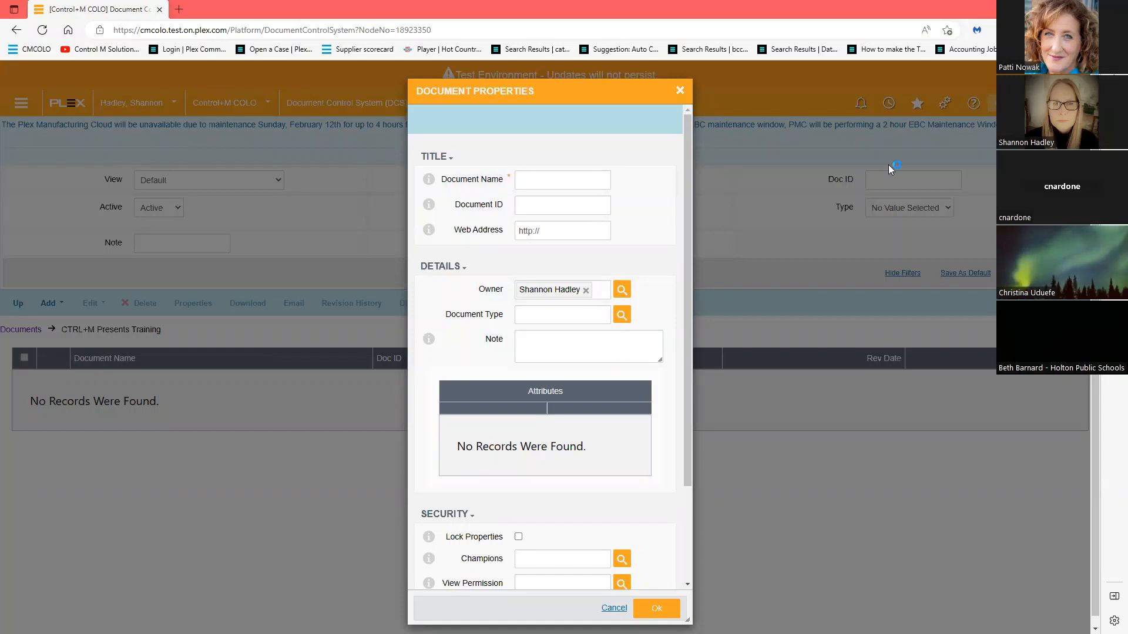
left_click(586, 178)
type("esent You Tube Channel")
left_click(559, 209)
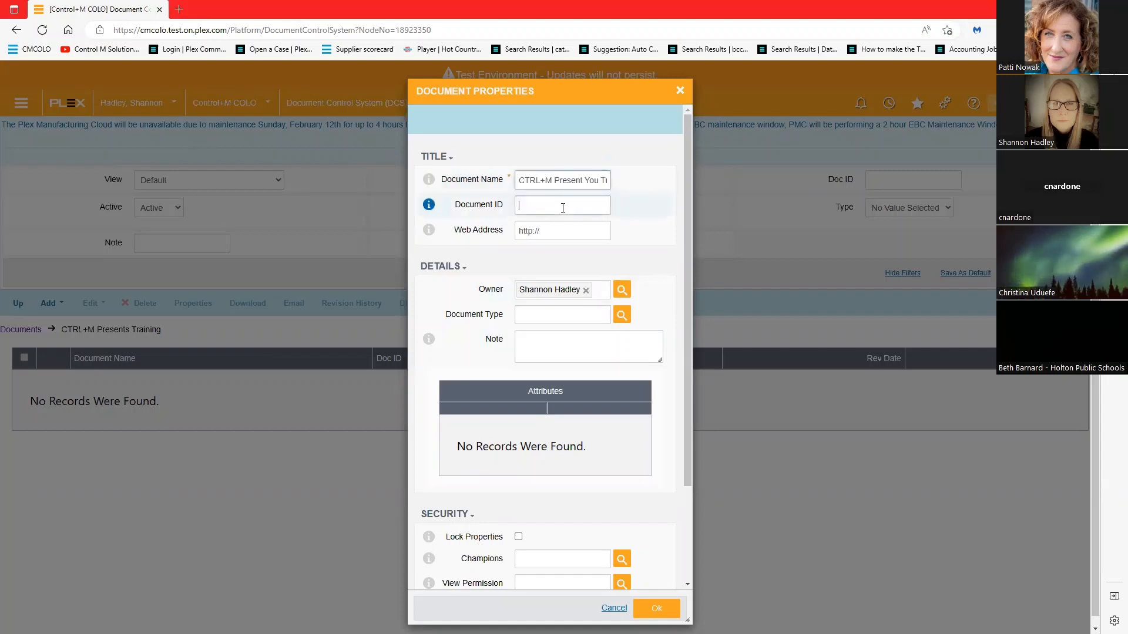
key("ctrl+t")
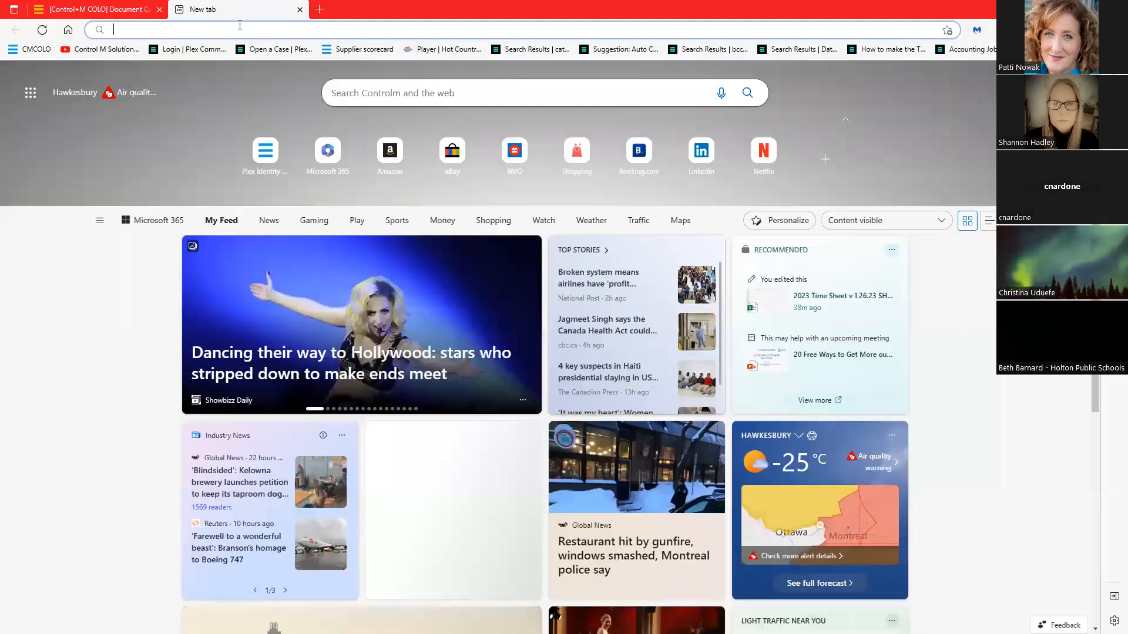
type("https://www.youtube.com/channel/UCAnOqxm97G_eCnTfxVyCnRg")
key("Return")
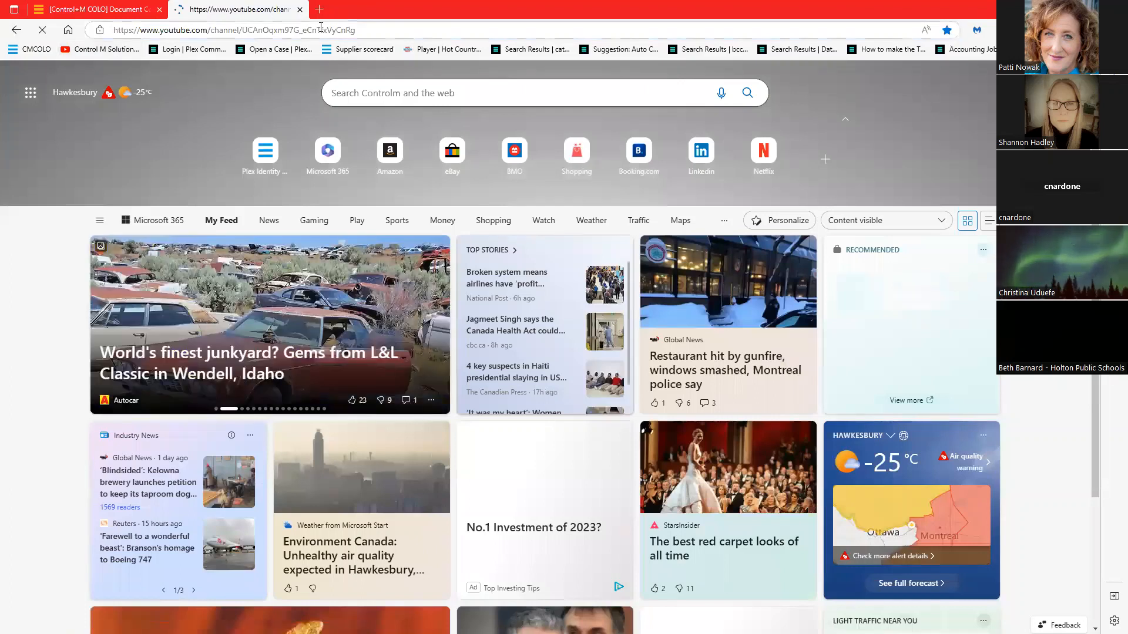
key("ctrl+l")
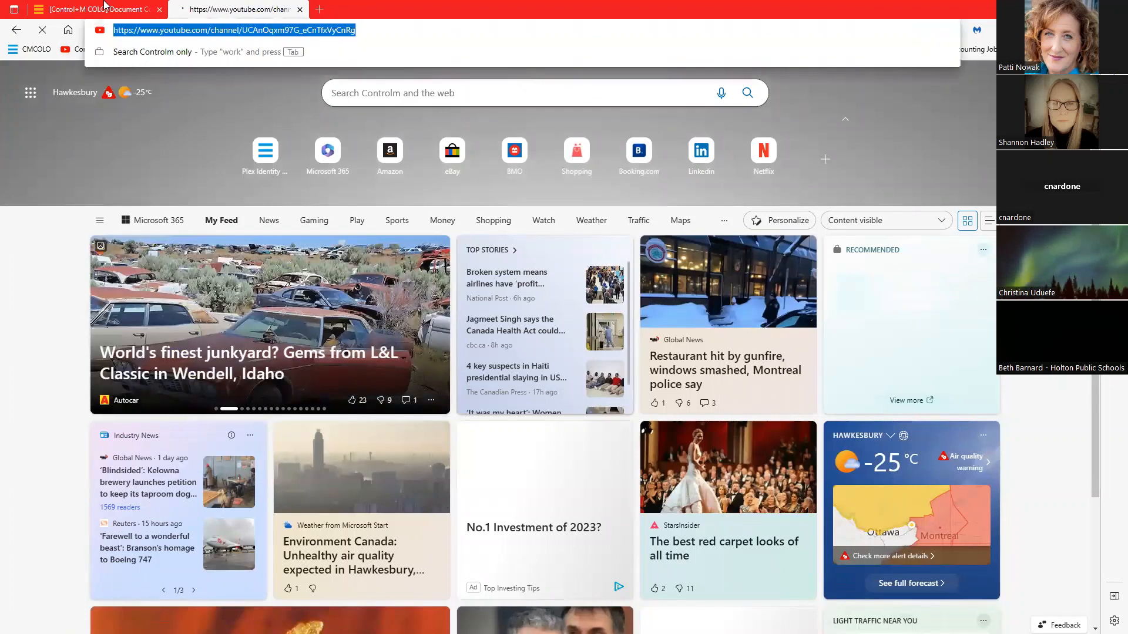
Paste the copied YouTube channel address as the document's Web Address and save the document.
key("ctrl+Tab")
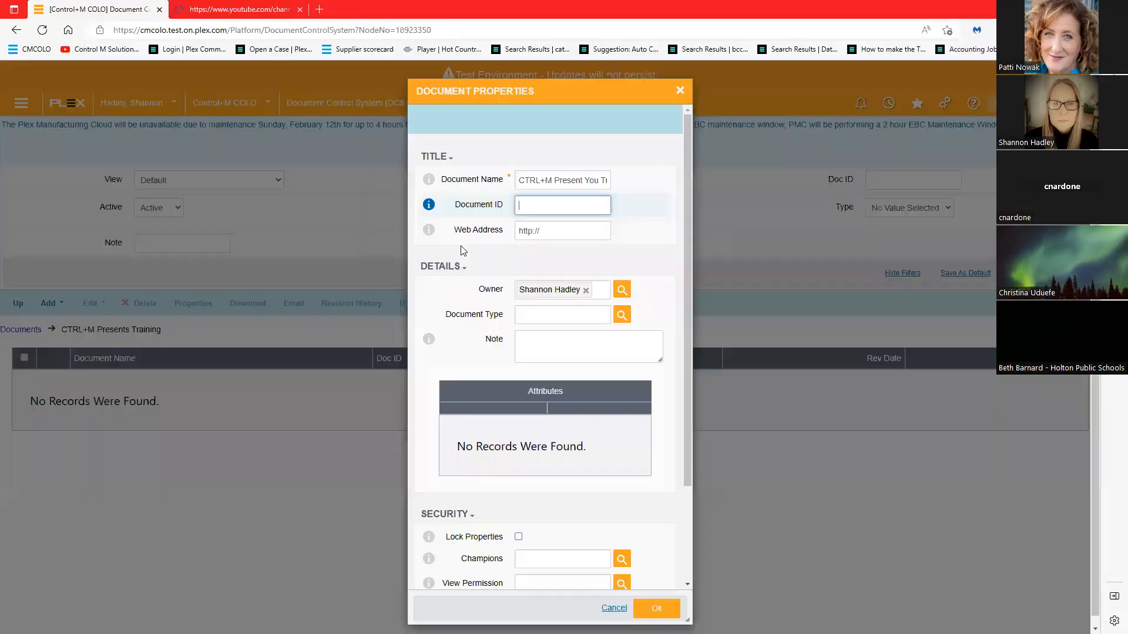
key("Tab")
key("ctrl+v")
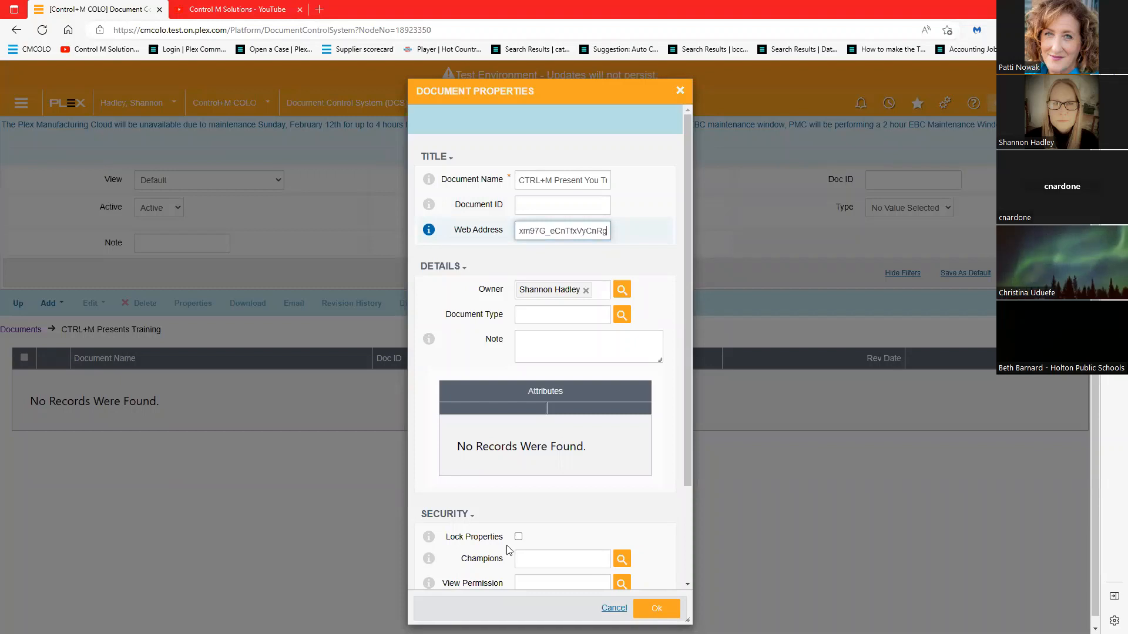
left_click(659, 609)
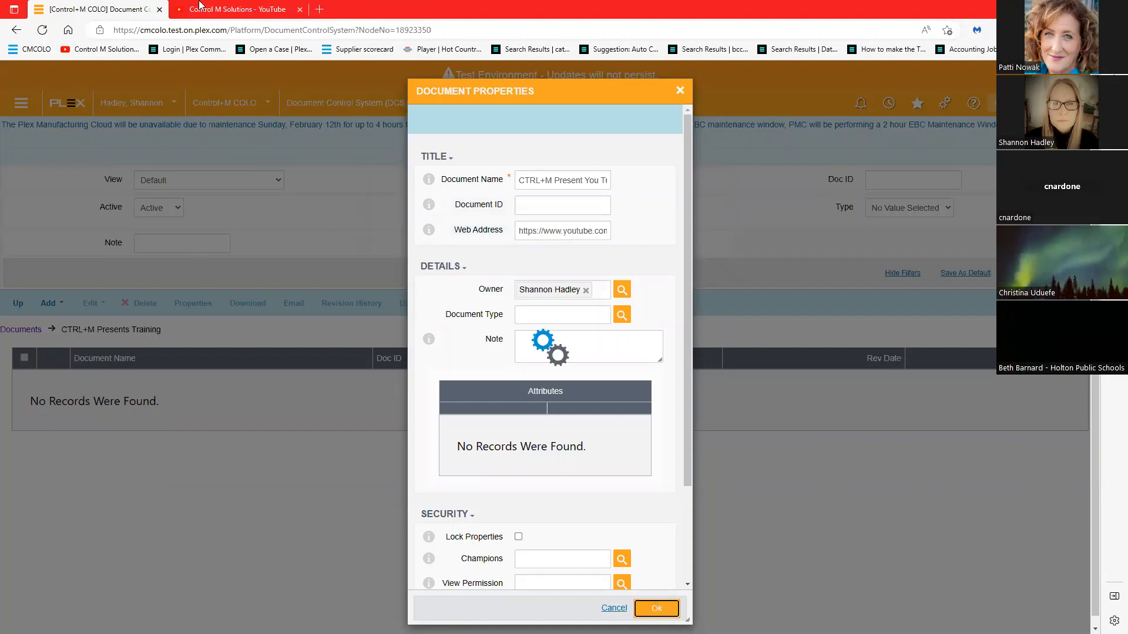
Close the YouTube tab and test the CTRL+M Present You Tube Channel document link, closing the page it opens.
left_click(300, 11)
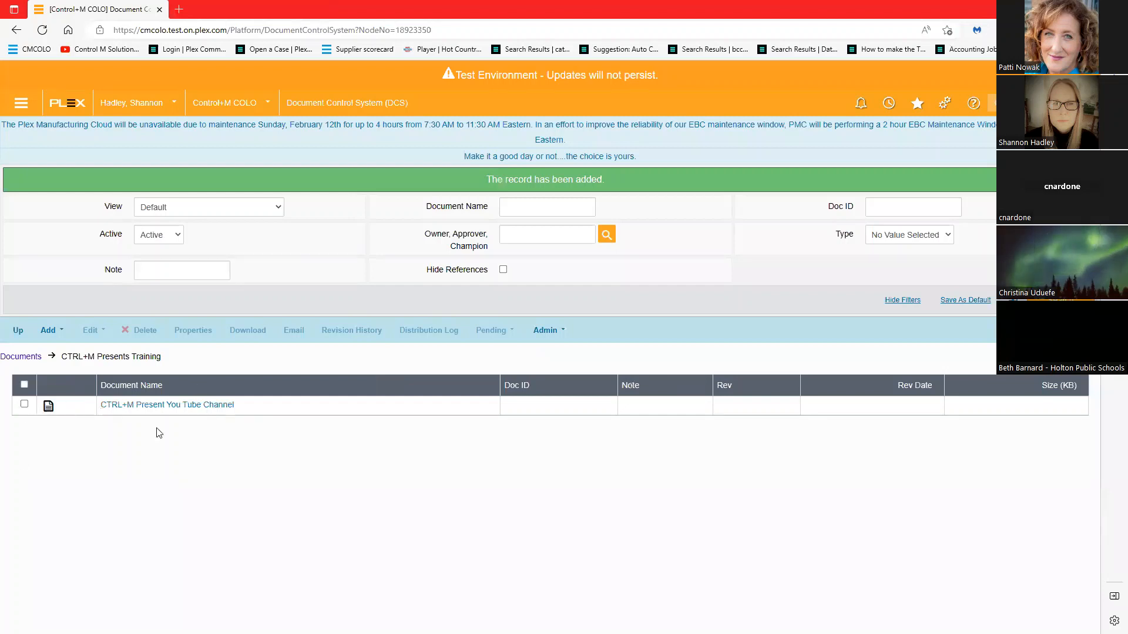
left_click(138, 407)
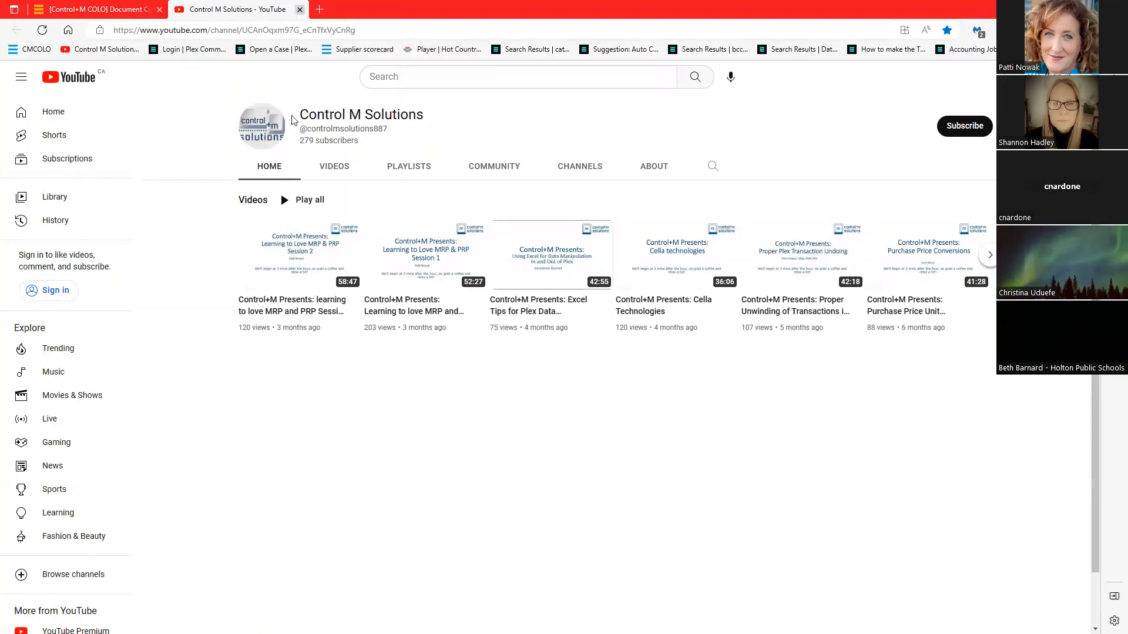
left_click(299, 10)
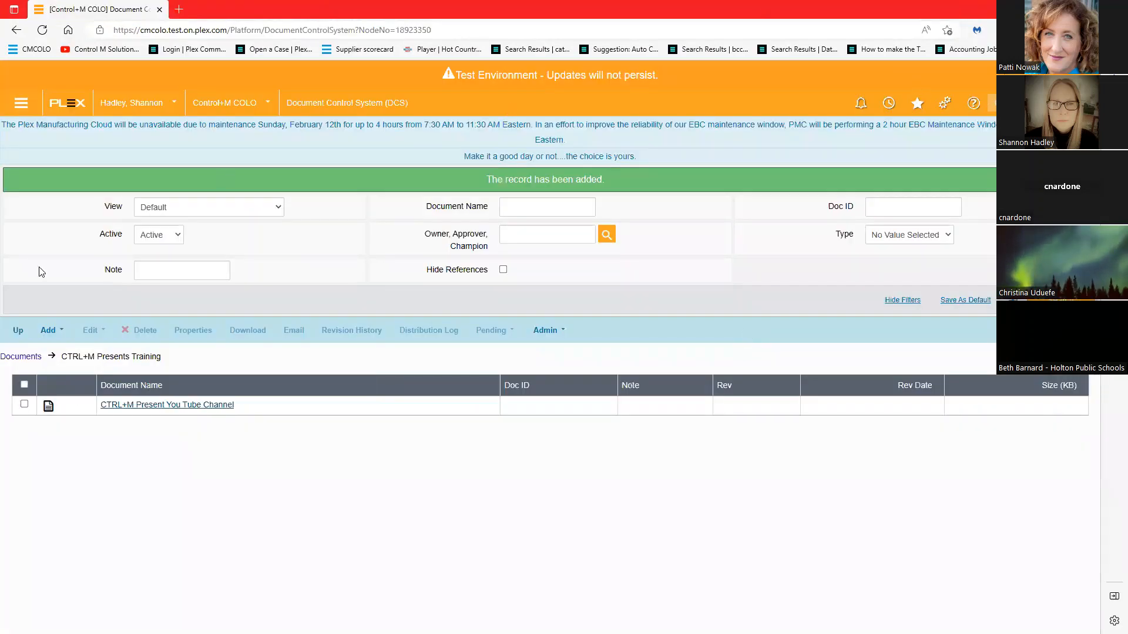
Add a document pointing to a local file and choose TEST Upload file for DCS Demo.docx from the CTRLM Presents folder.
left_click(59, 331)
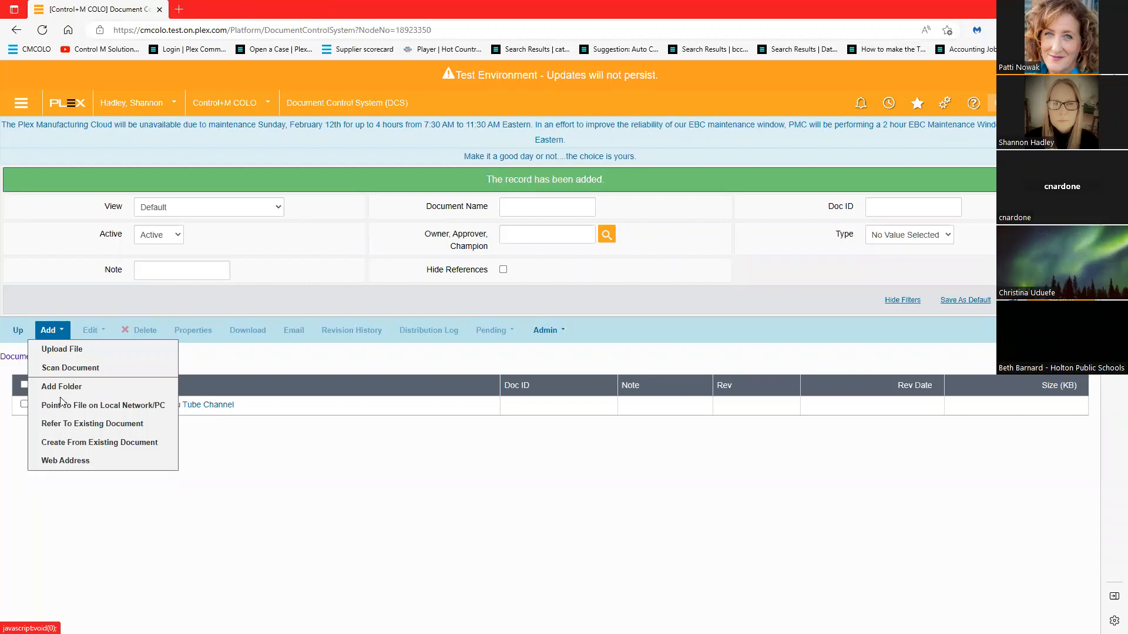
left_click(59, 406)
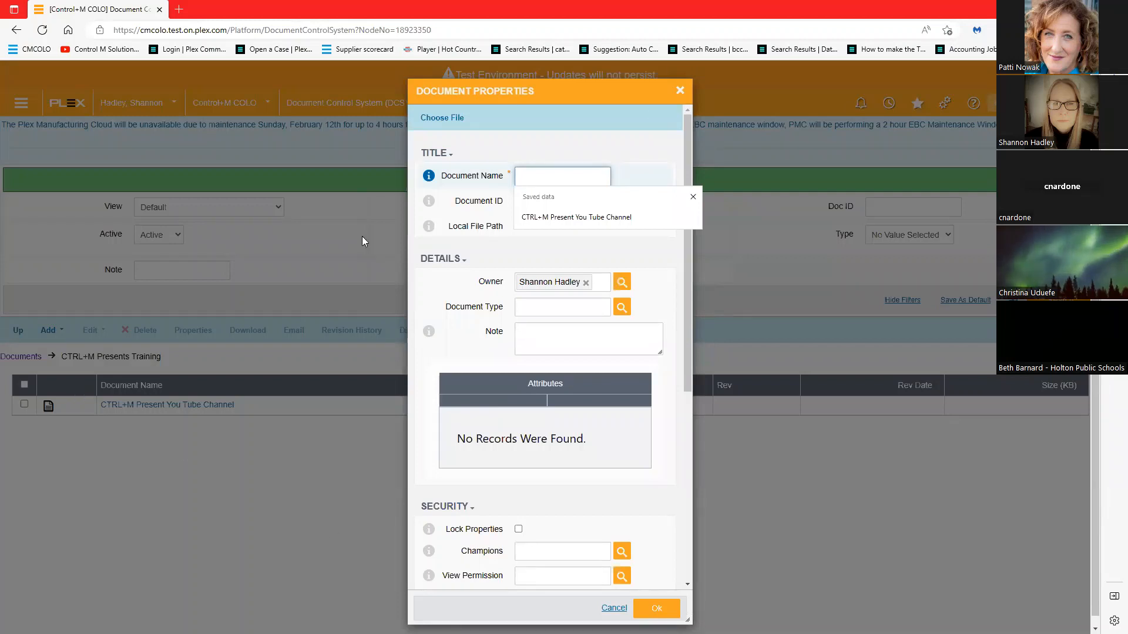
left_click(509, 247)
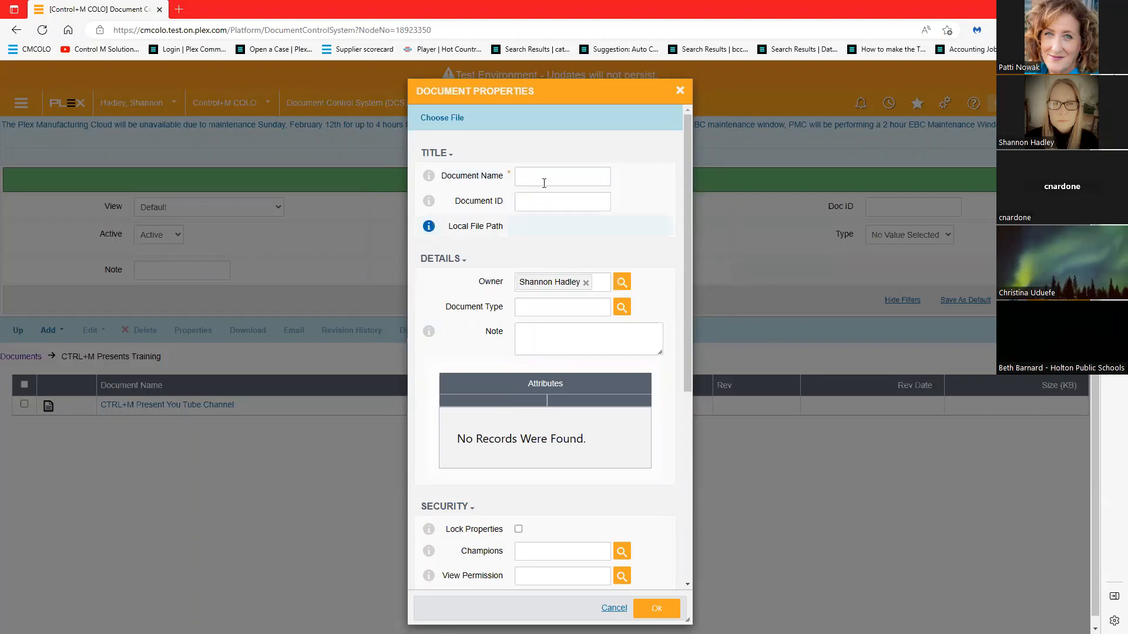
left_click(453, 120)
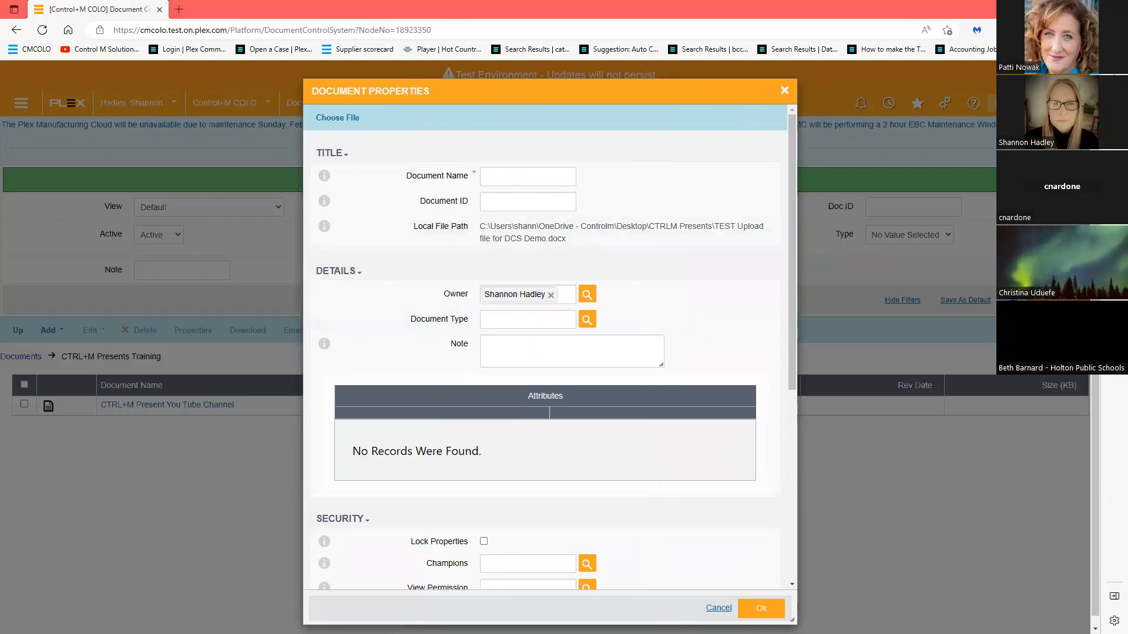
Name the local file document TEST Upload, reusing text from its file path, and save it.
left_click_drag(719, 223, 760, 227)
key("ctrl+c")
left_click(516, 179)
key("ctrl+v")
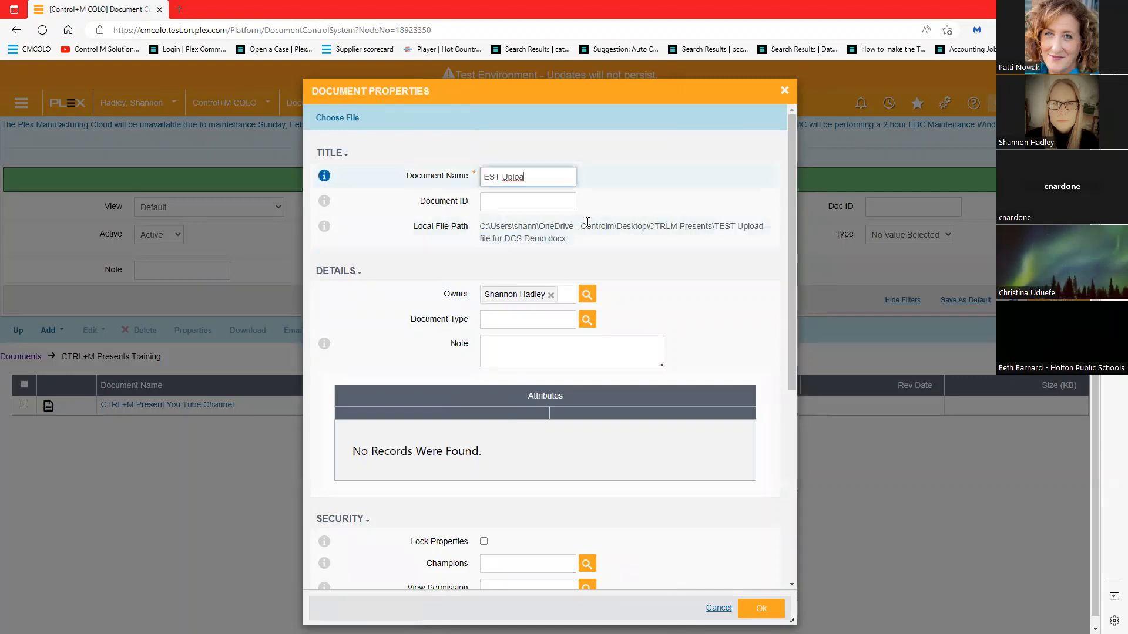
type("T")
type("d")
key("Tab")
left_click(767, 611)
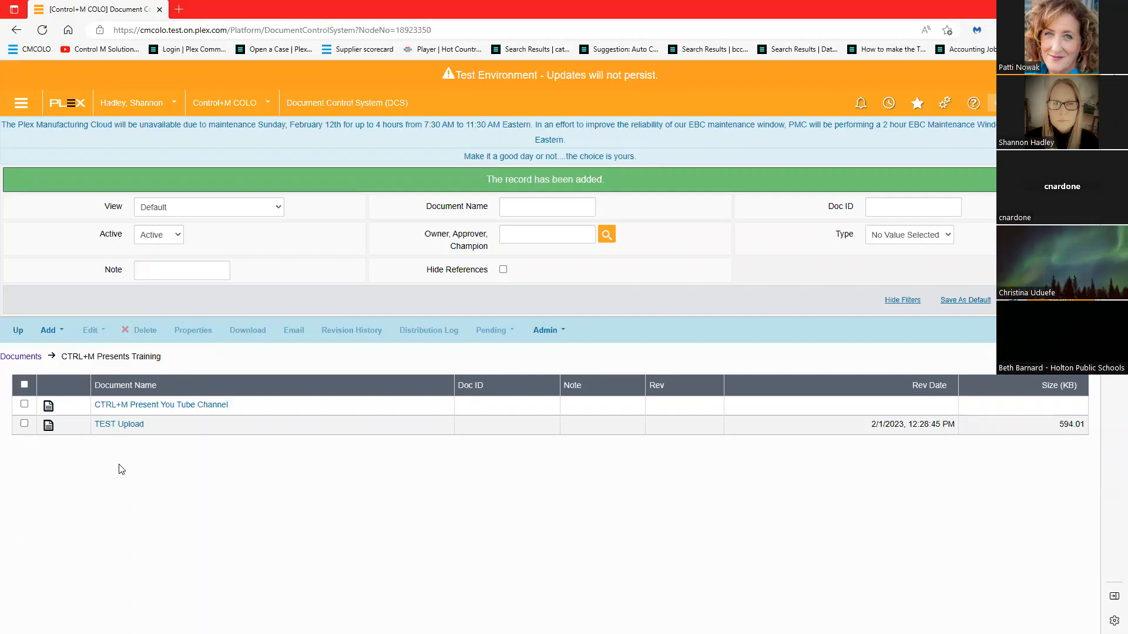
Review the local file path in the TEST Upload document's properties and close them without changes.
left_click(24, 424)
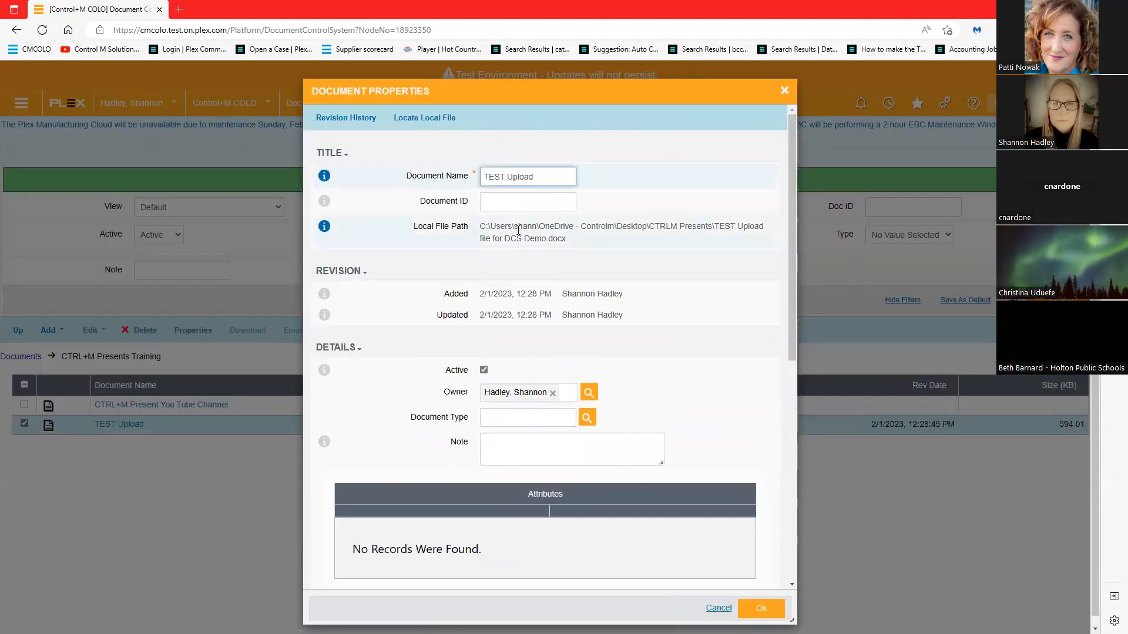
left_click_drag(480, 229, 735, 238)
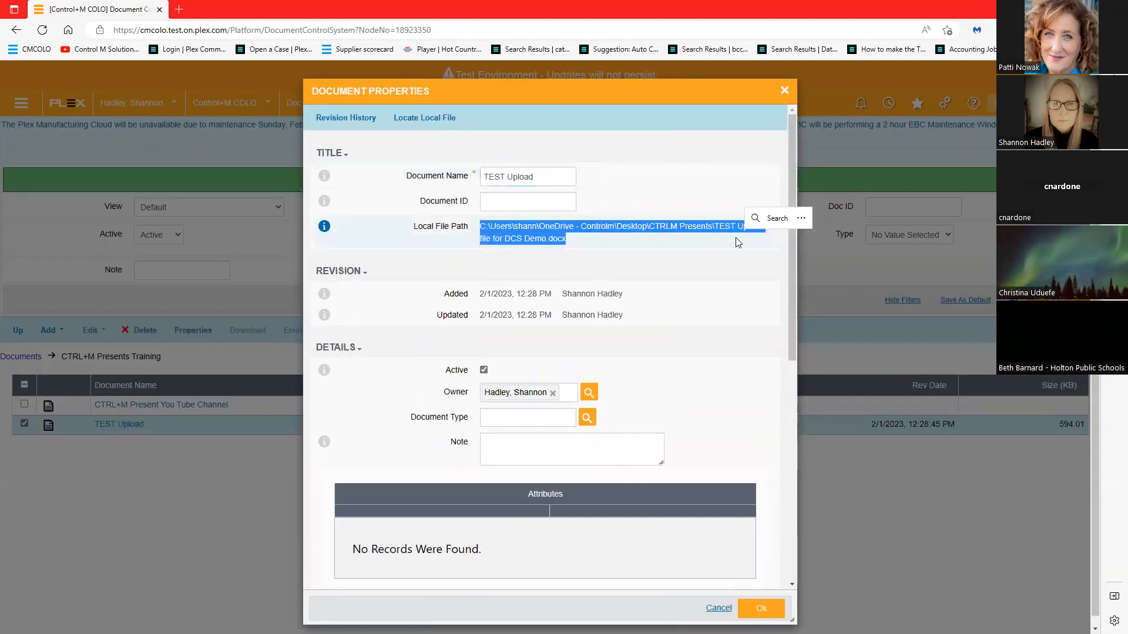
left_click(718, 608)
Open the Visual Employee List from the CTRL M Presents favorites and look over the employee pictures.
left_click(917, 103)
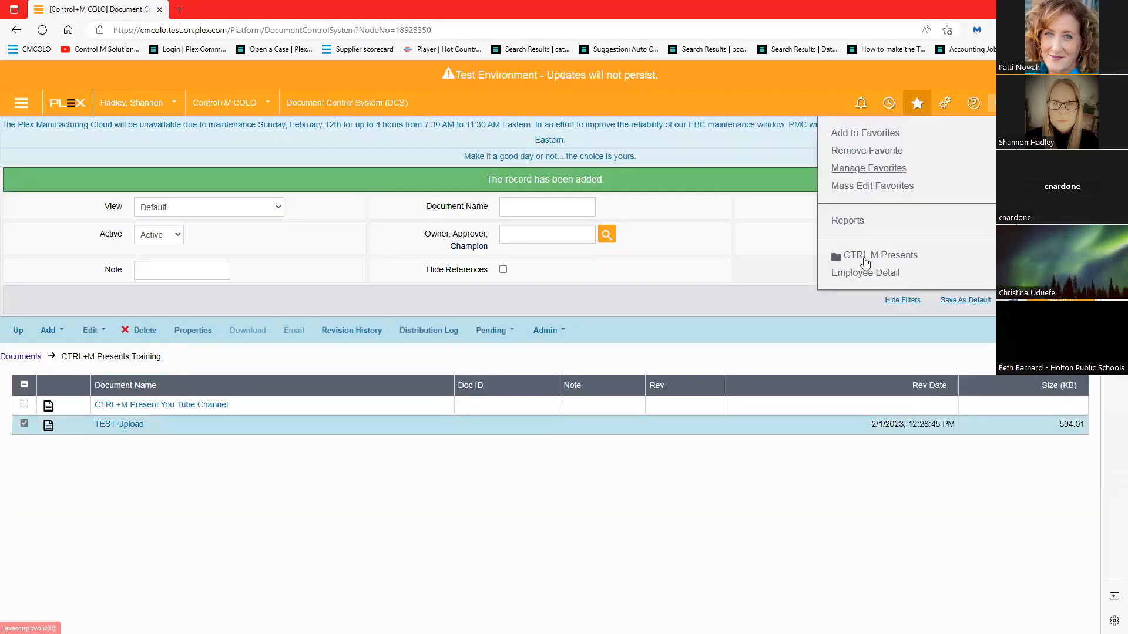
left_click(868, 255)
left_click(881, 285)
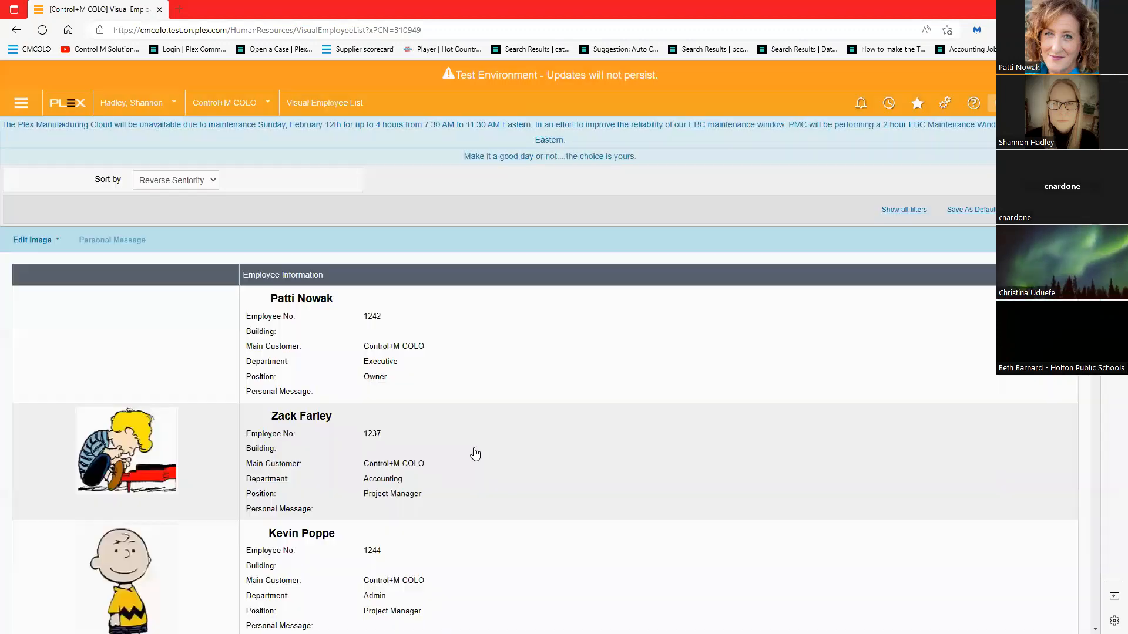
scroll(372, 474, "down", 1)
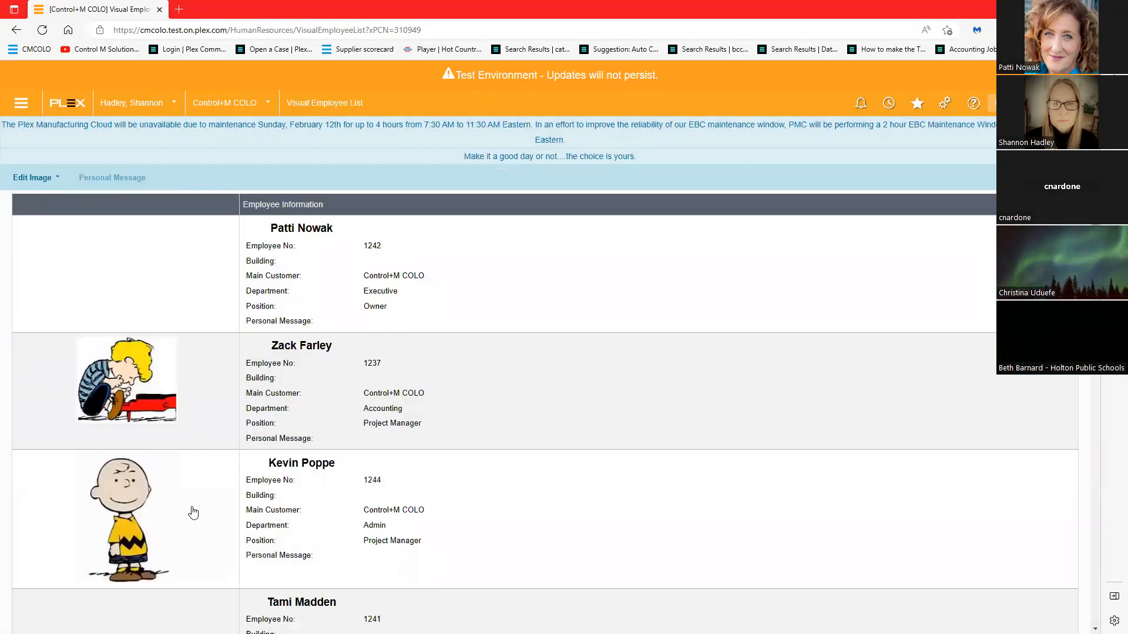
scroll(291, 418, "up", 1)
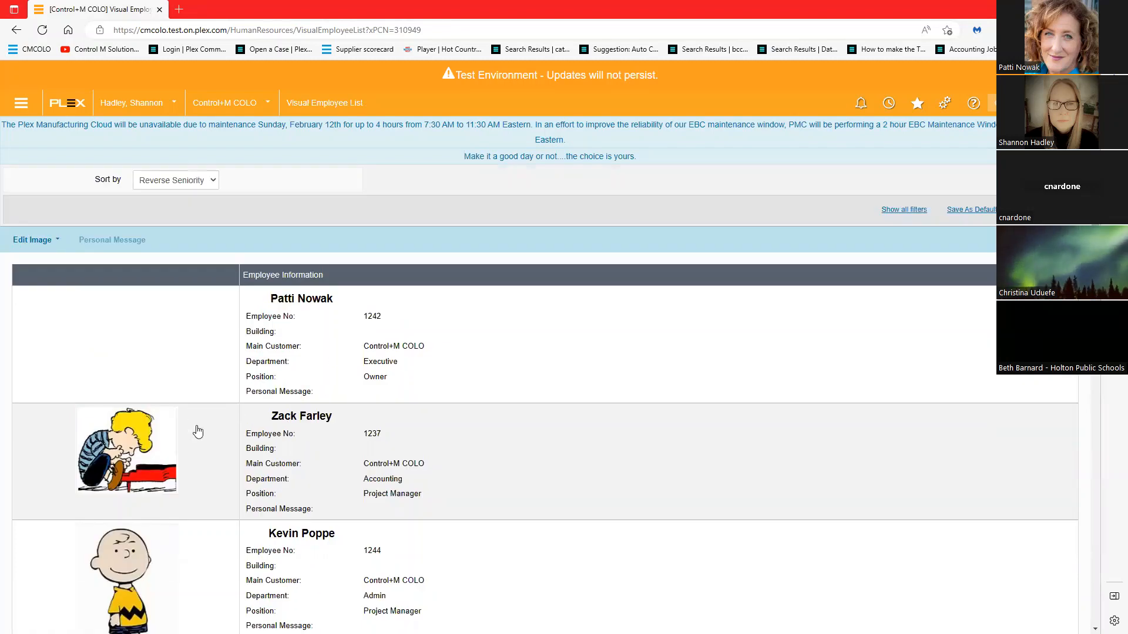
Duplicate the Visual Employee List tab and find the Employees screen in the copy by searching for employee.
right_click(131, 11)
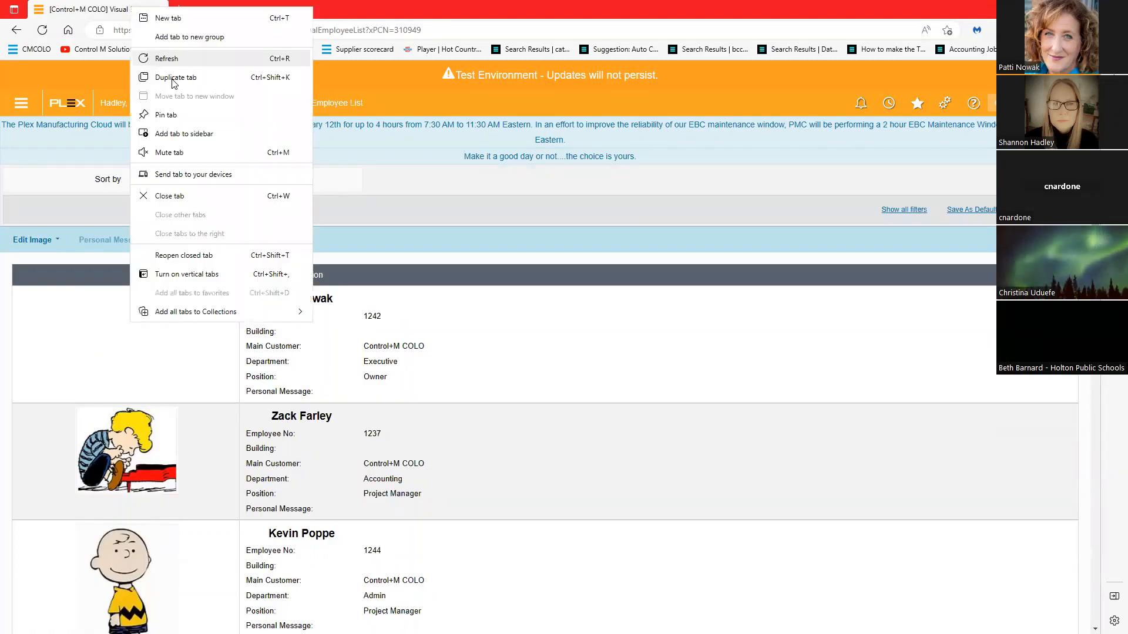
left_click(175, 77)
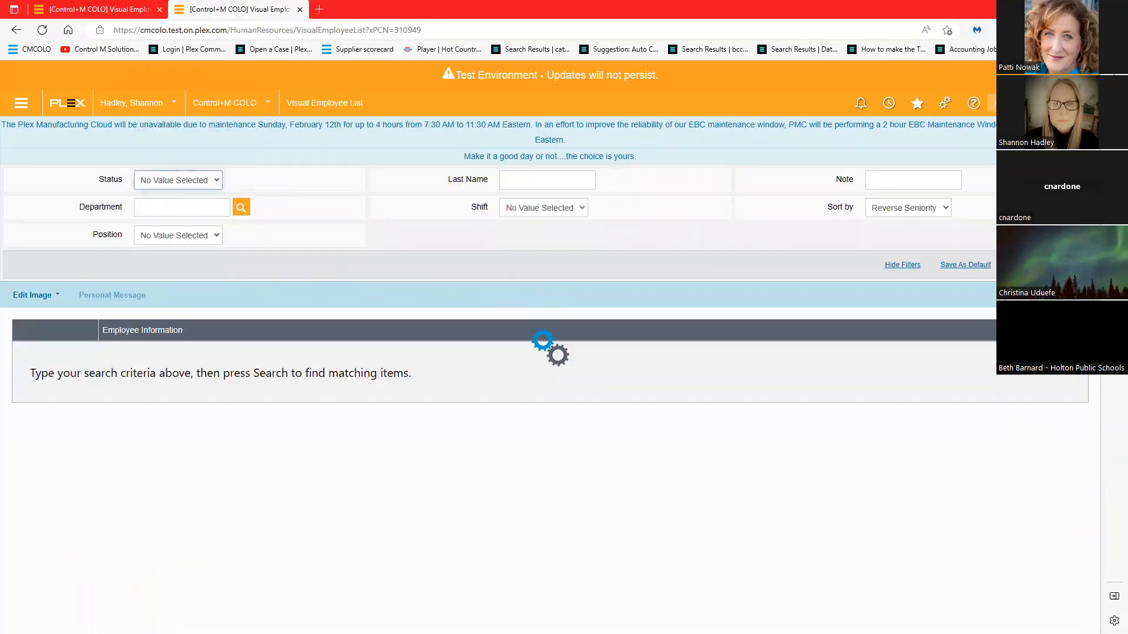
type("employee")
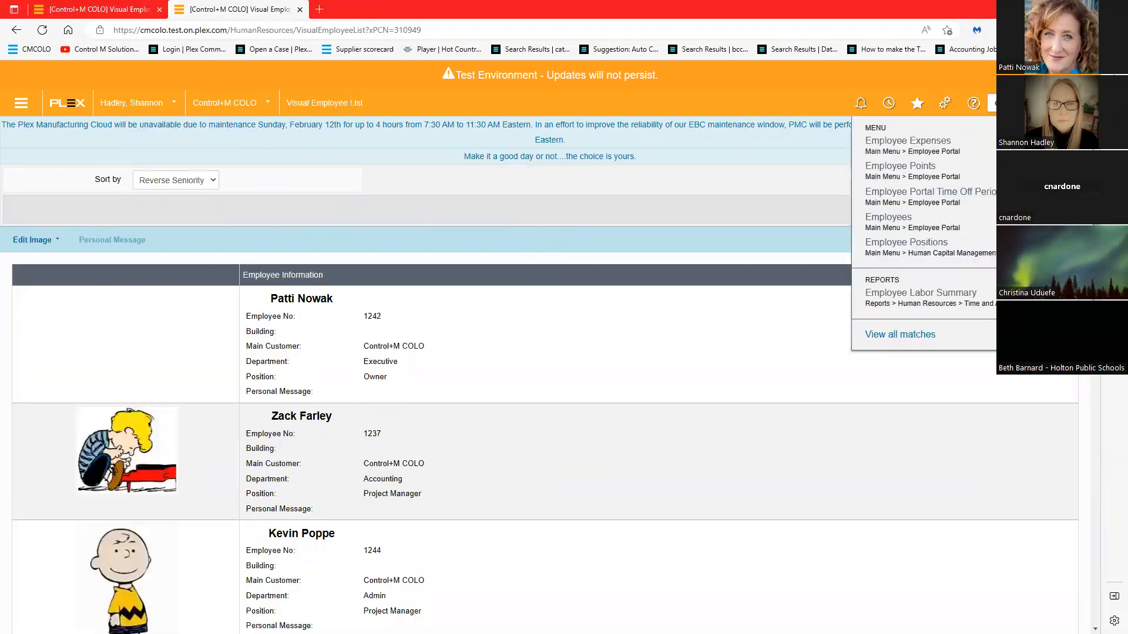
key("Return")
left_click(1034, 103)
left_click(629, 259)
left_click(1034, 102)
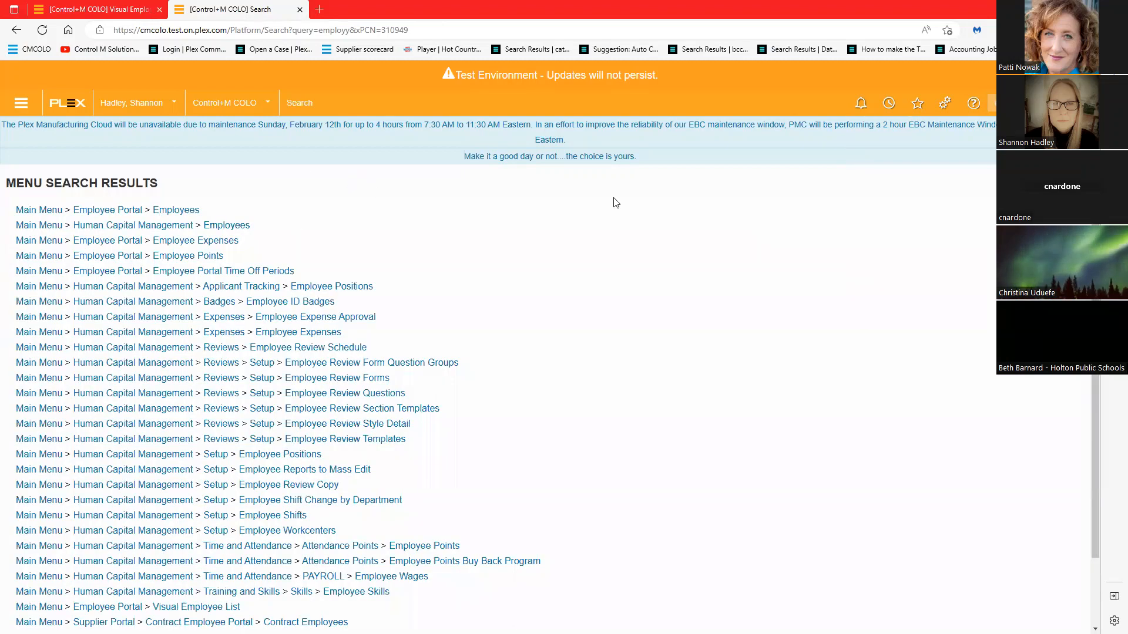
Filter the active employees by the first letters of the first name and open the matching employee's details.
left_click(570, 188)
type("pa")
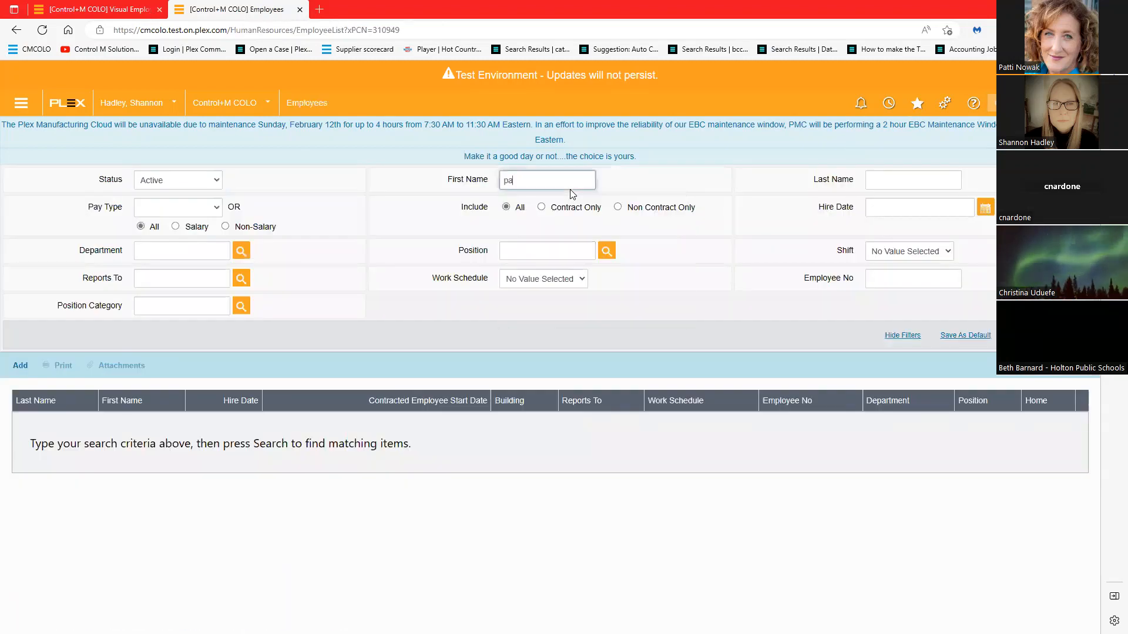
type("t")
key("Return")
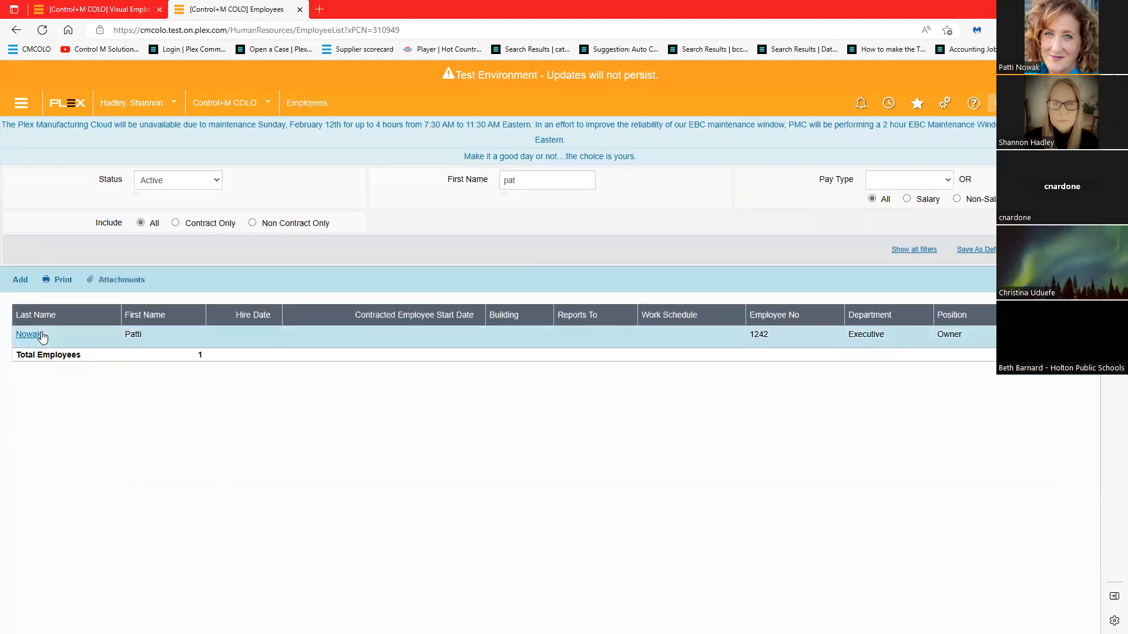
left_click(29, 335)
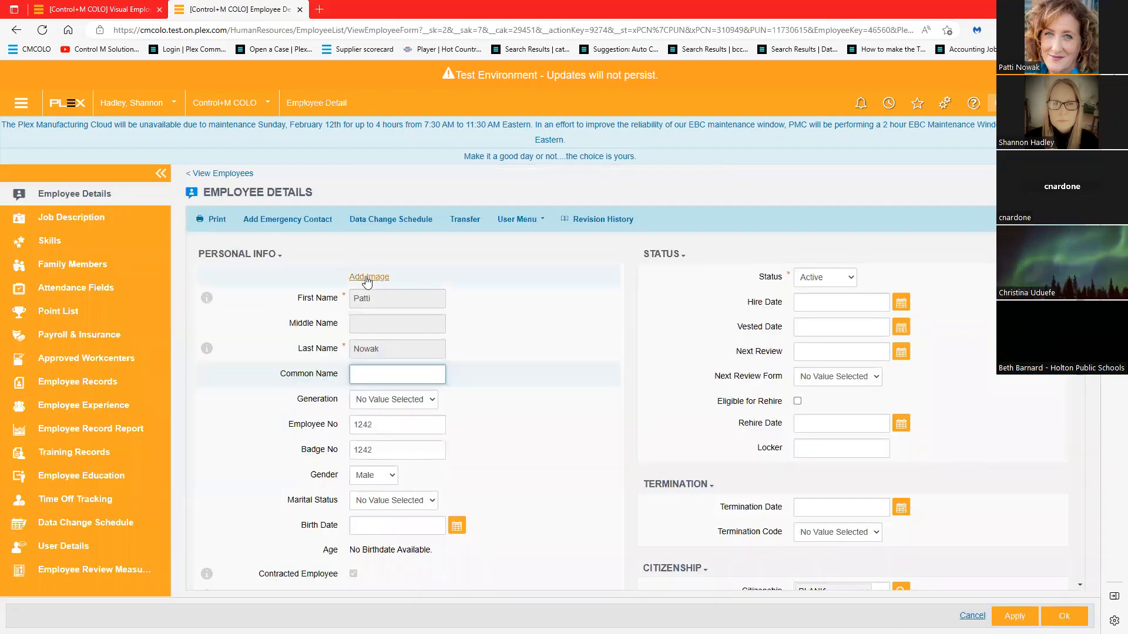
Add the employee's picture to the personal info by uploading the cartoon image from the CTRLM Presents folder and save the record.
left_click(379, 277)
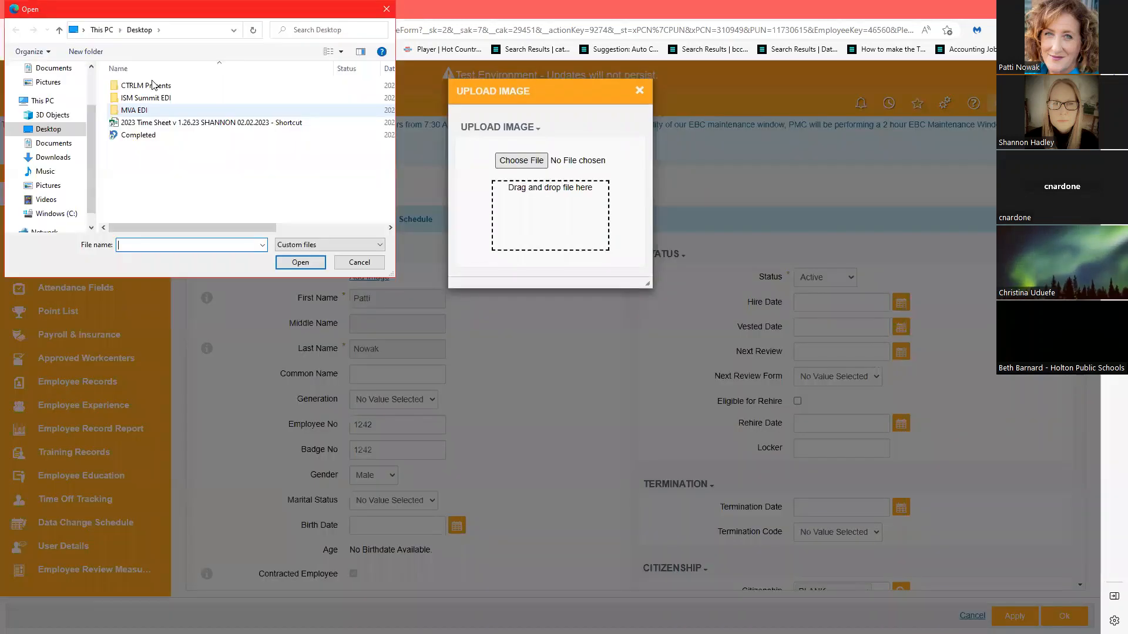
double_click(152, 85)
double_click(280, 97)
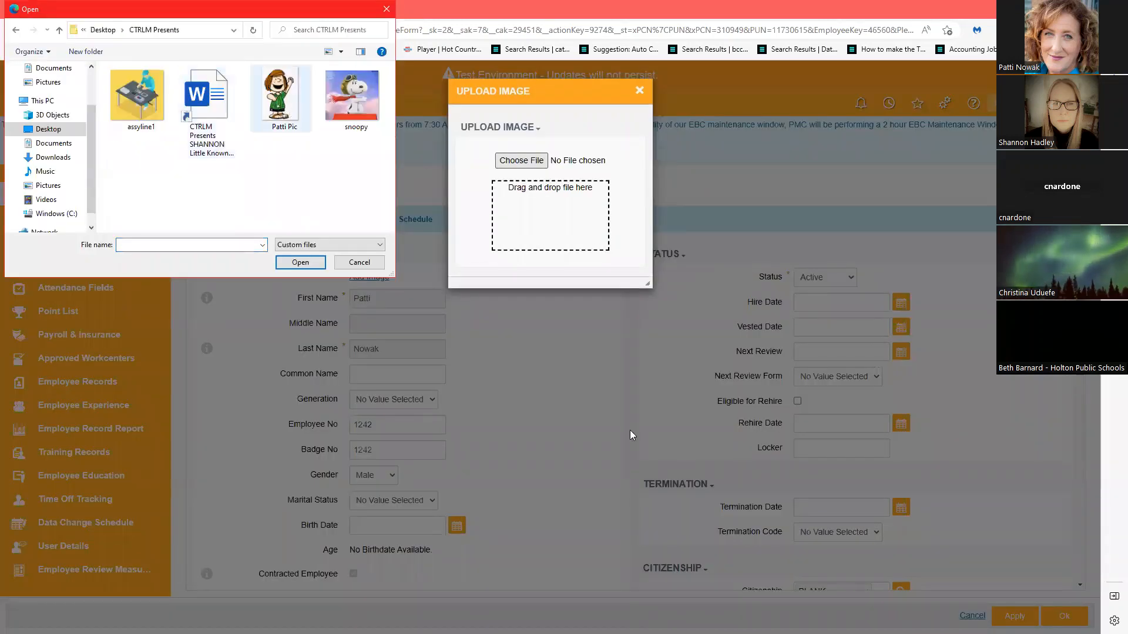
left_click(547, 185)
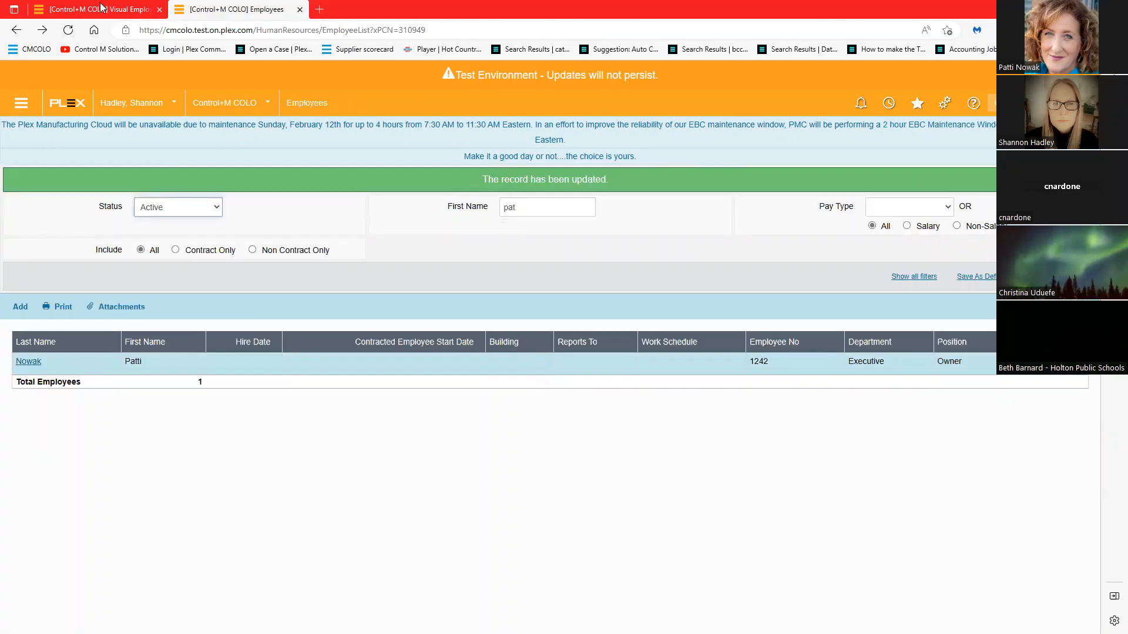
In the Visual Employee List, review the employee pictures and view the personal message of the employee with the Snoopy picture.
left_click(101, 8)
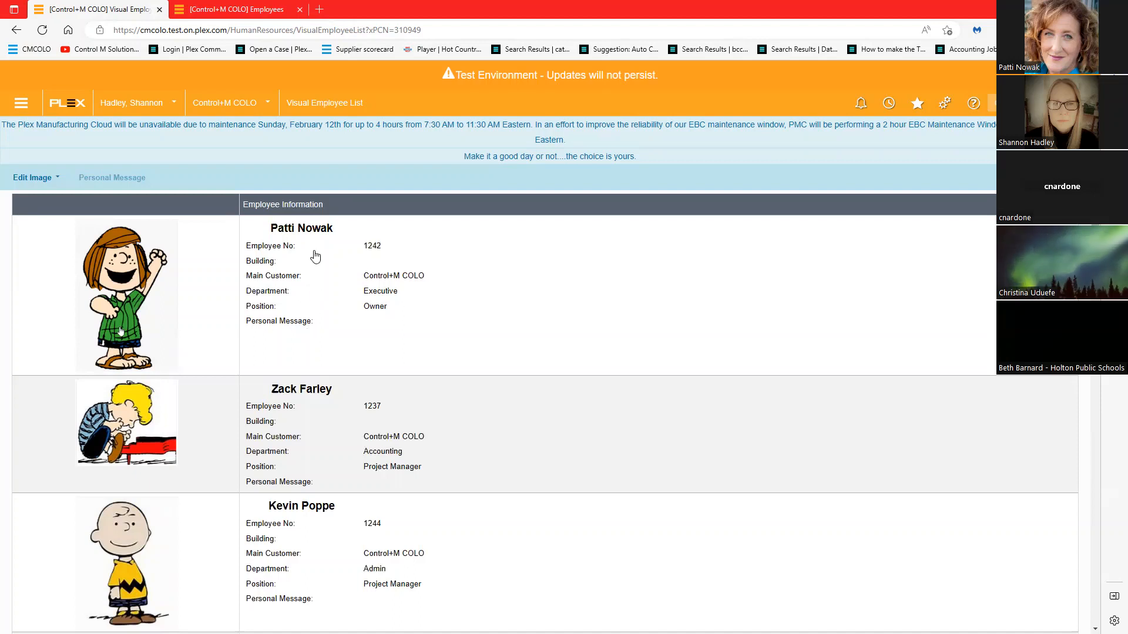
left_click(349, 248)
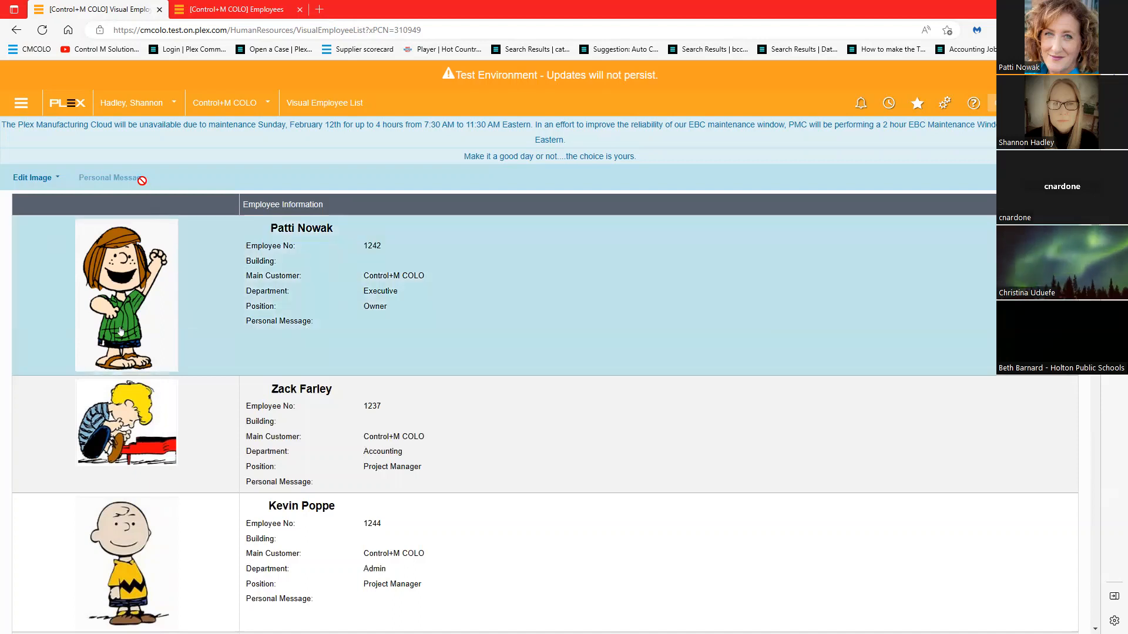
scroll(957, 284, "down", 20)
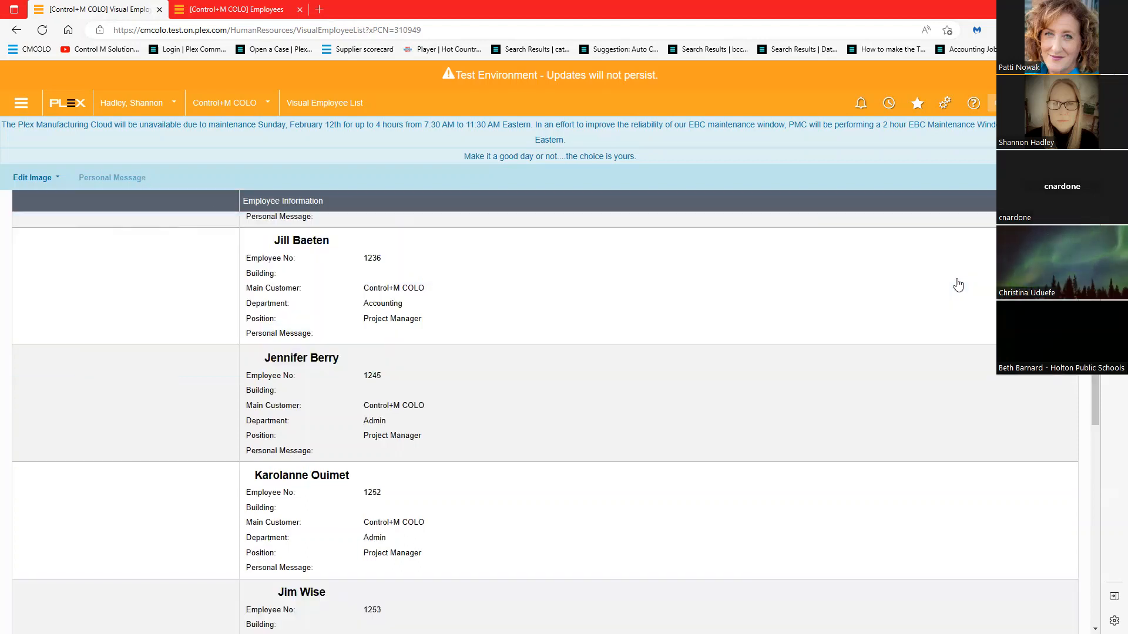
scroll(141, 362, "down", 1)
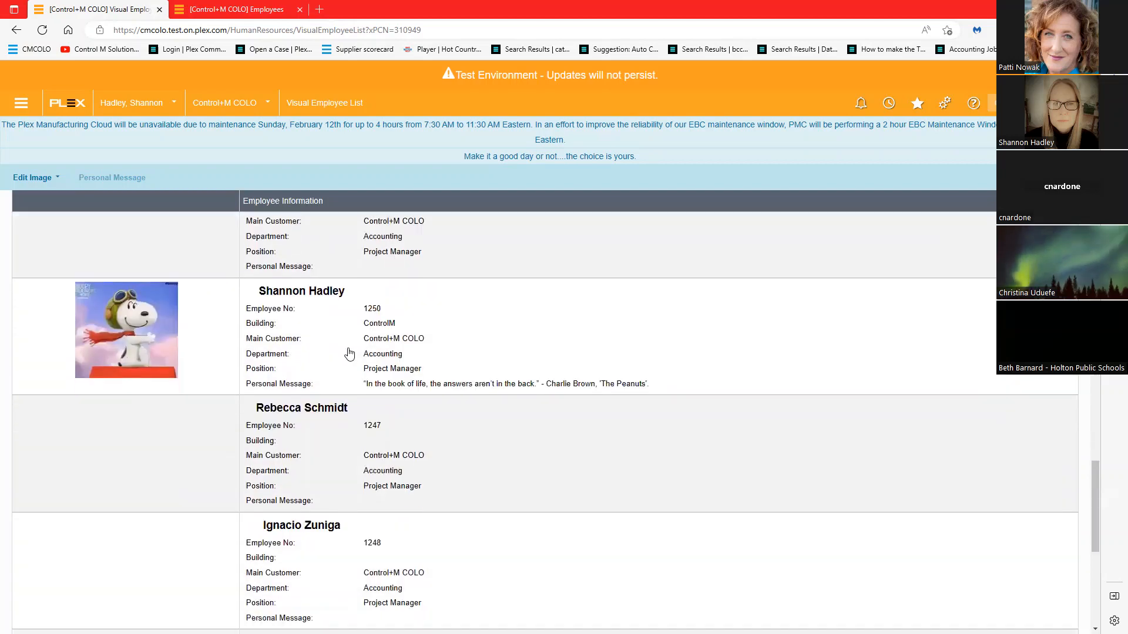
left_click(316, 341)
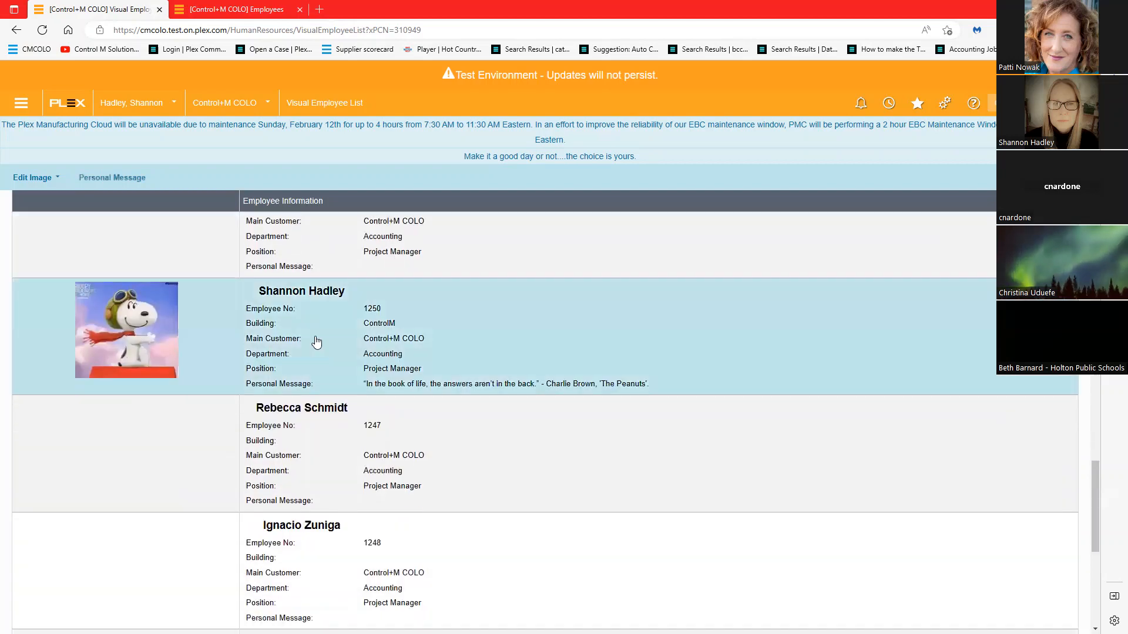
left_click(144, 176)
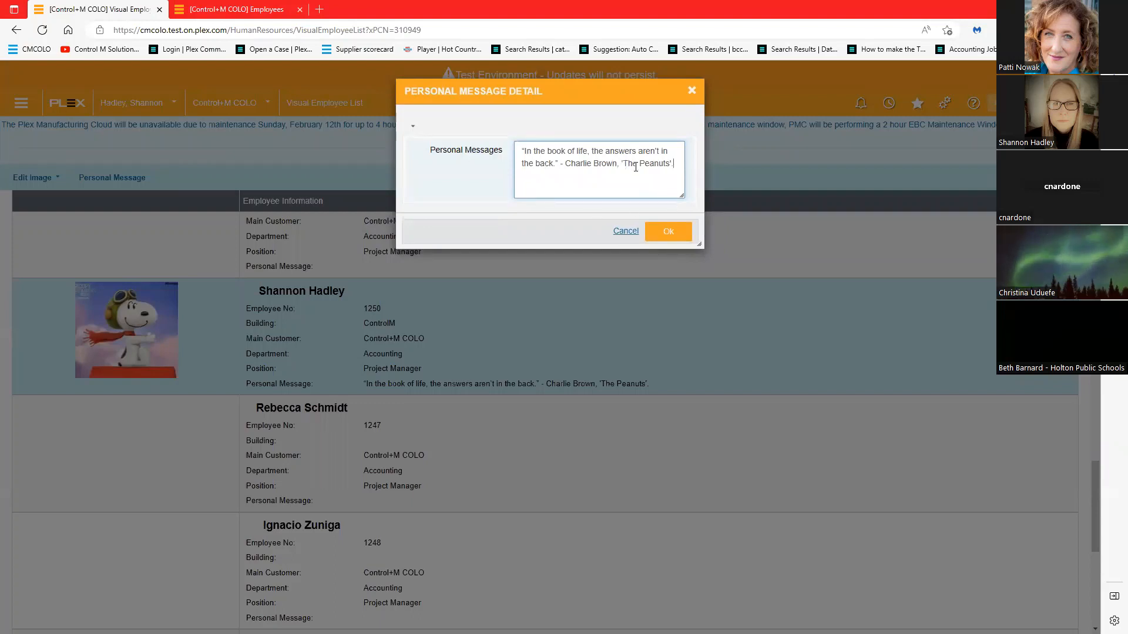
left_click(666, 229)
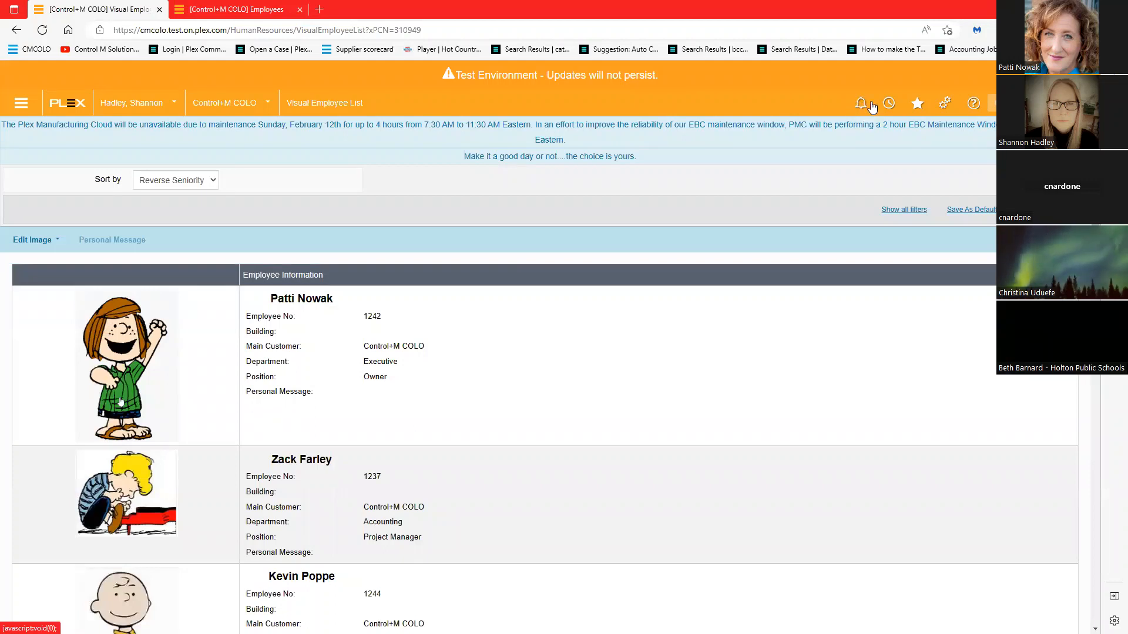
Start a new message in the Message Manager and set its message type to Pop-Up.
left_click(861, 104)
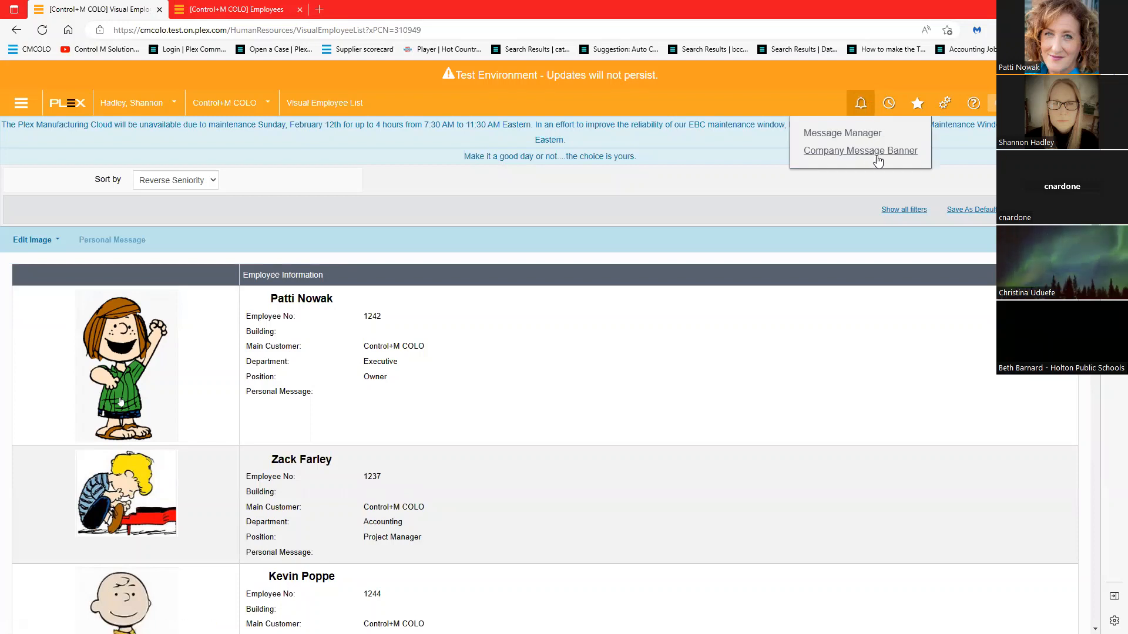
left_click(856, 131)
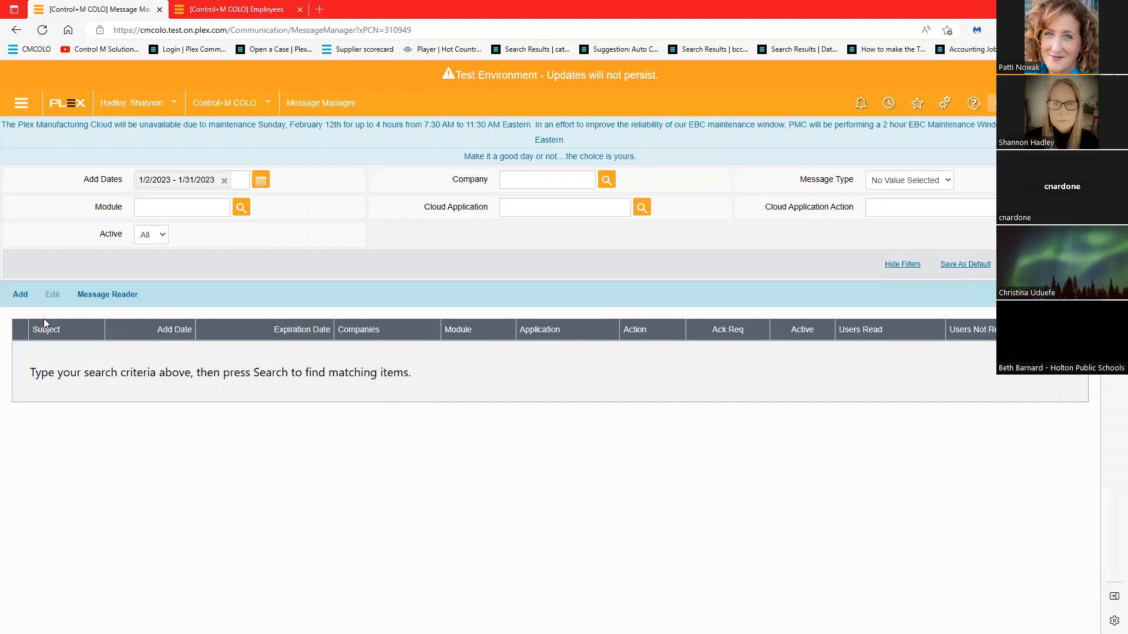
left_click(20, 294)
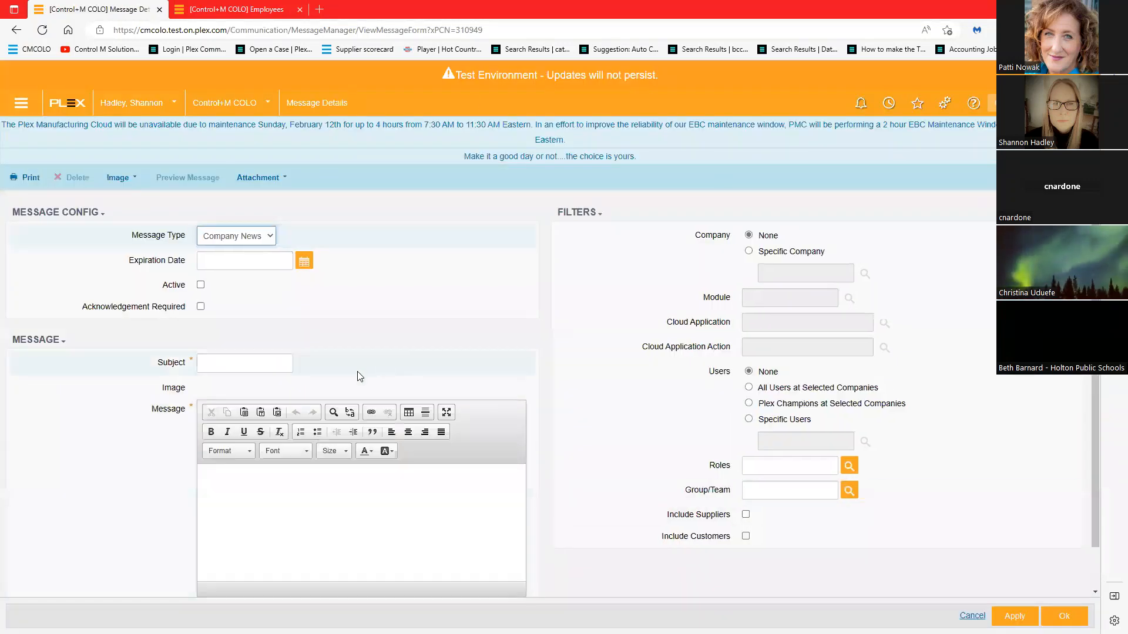
left_click(239, 237)
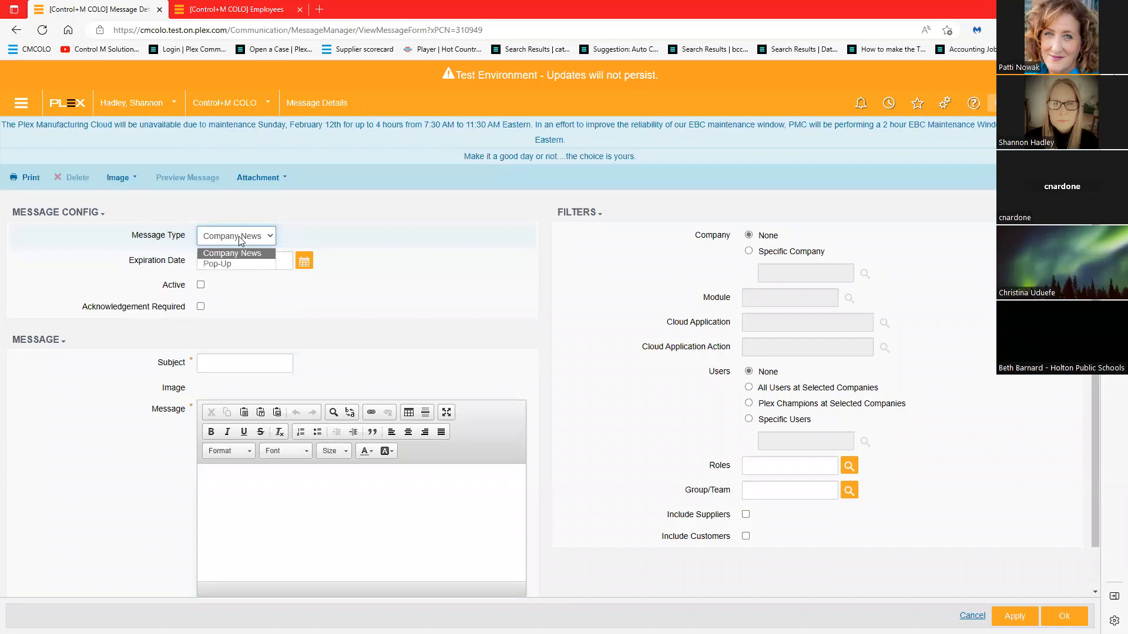
left_click(214, 263)
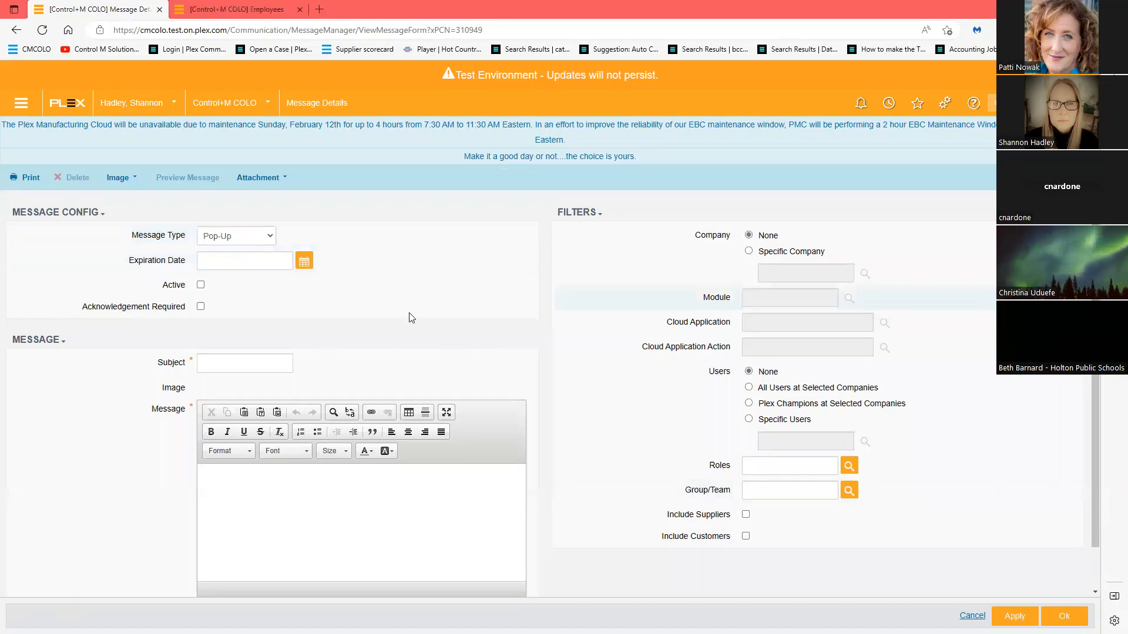
Enter the subject "Company Picnic July 4, 2023" and the message text "Please come and enjoy !", removing the duplicated sentence.
left_click(245, 369)
key("ctrl+v")
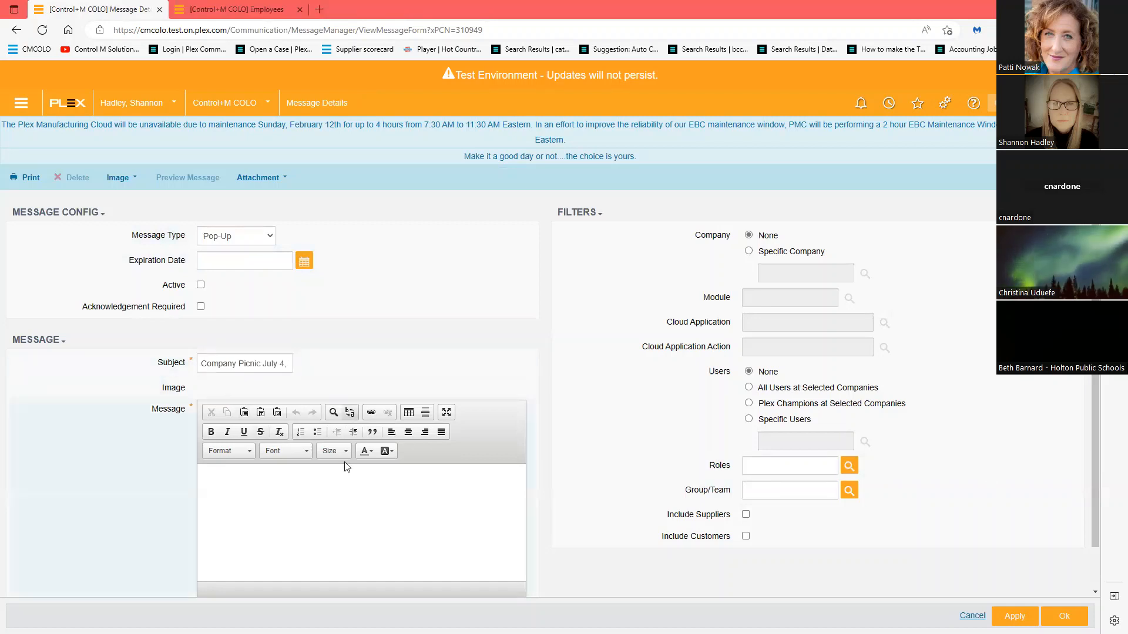
left_click(344, 483)
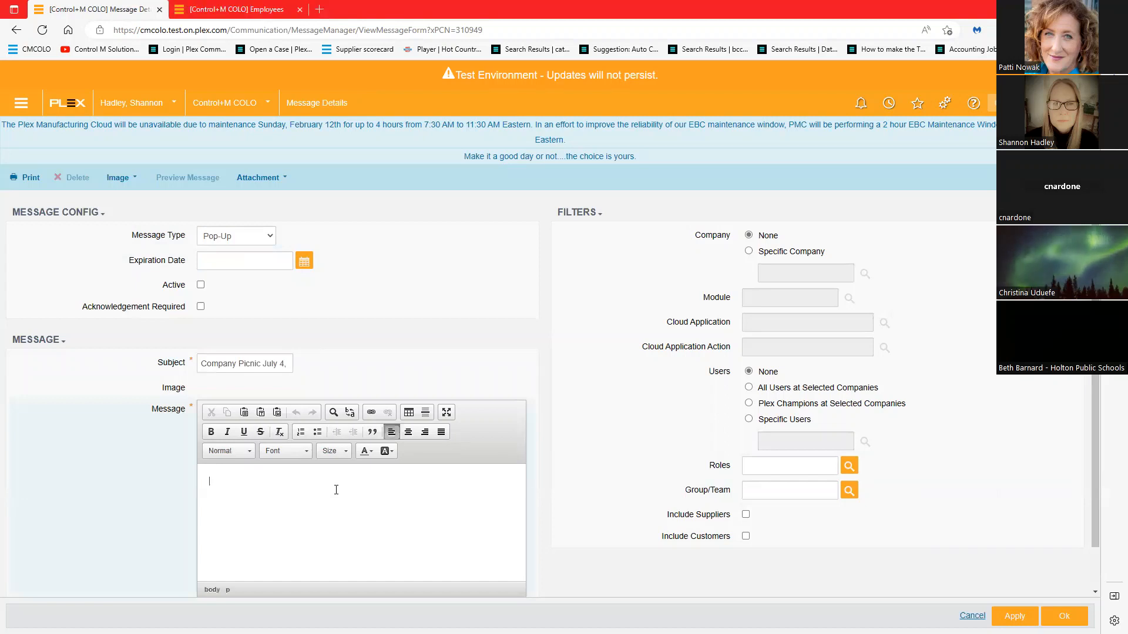
key("ctrl+v")
key("ctrl+v")
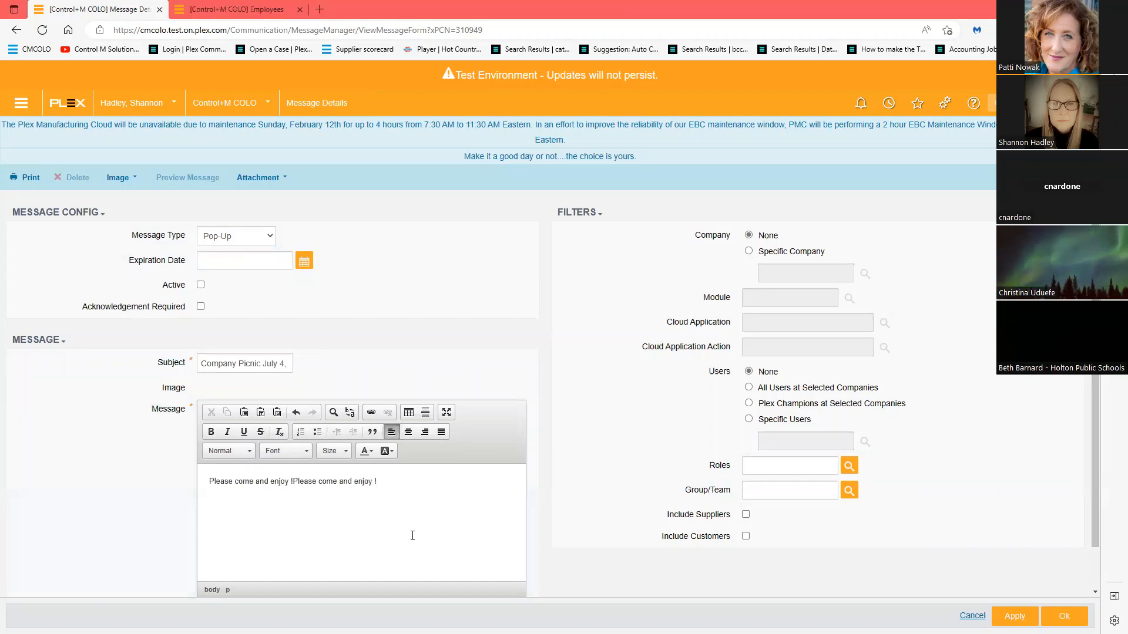
left_click_drag(294, 482, 377, 481)
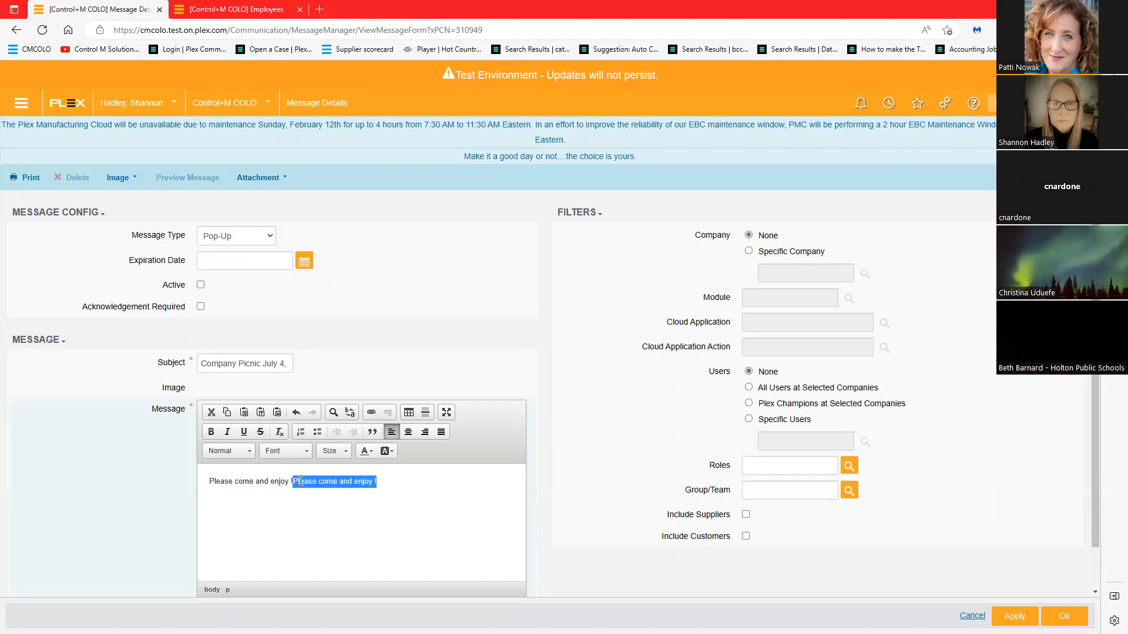
key("BackSpace")
Set the message's expiration date to 2/2/2023, make it active and require acknowledgement.
left_click(229, 261)
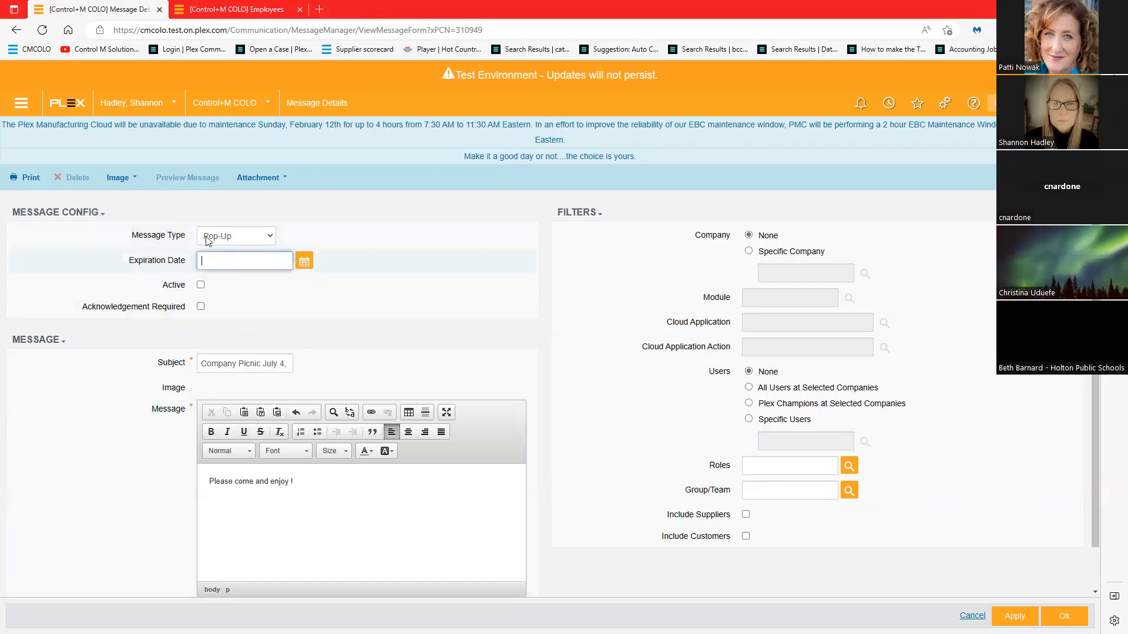
left_click(303, 261)
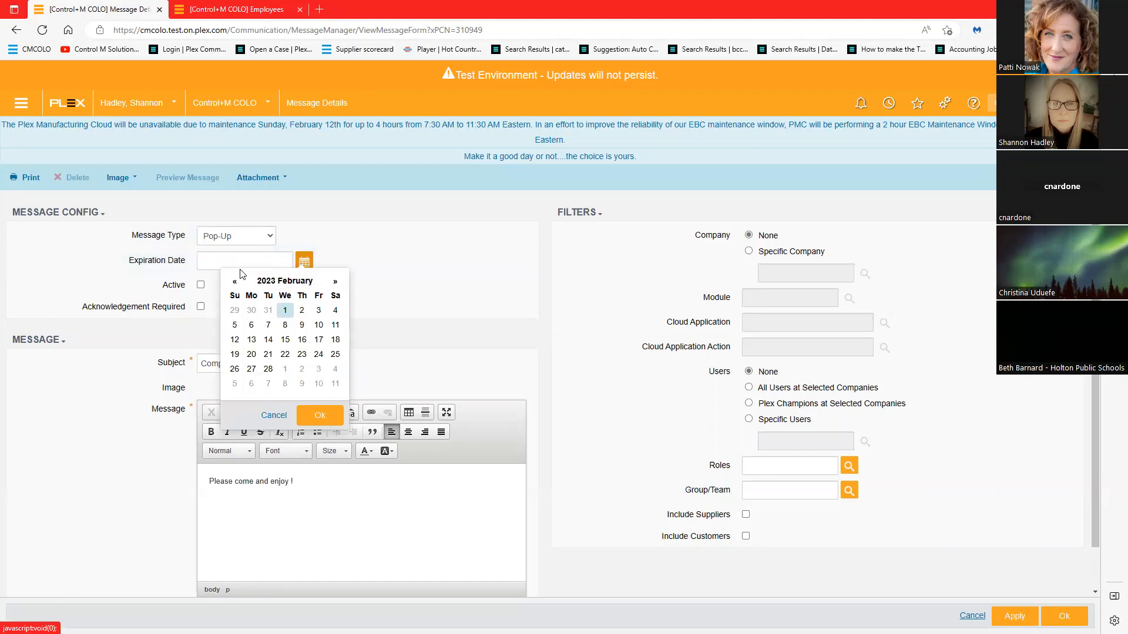
left_click(300, 315)
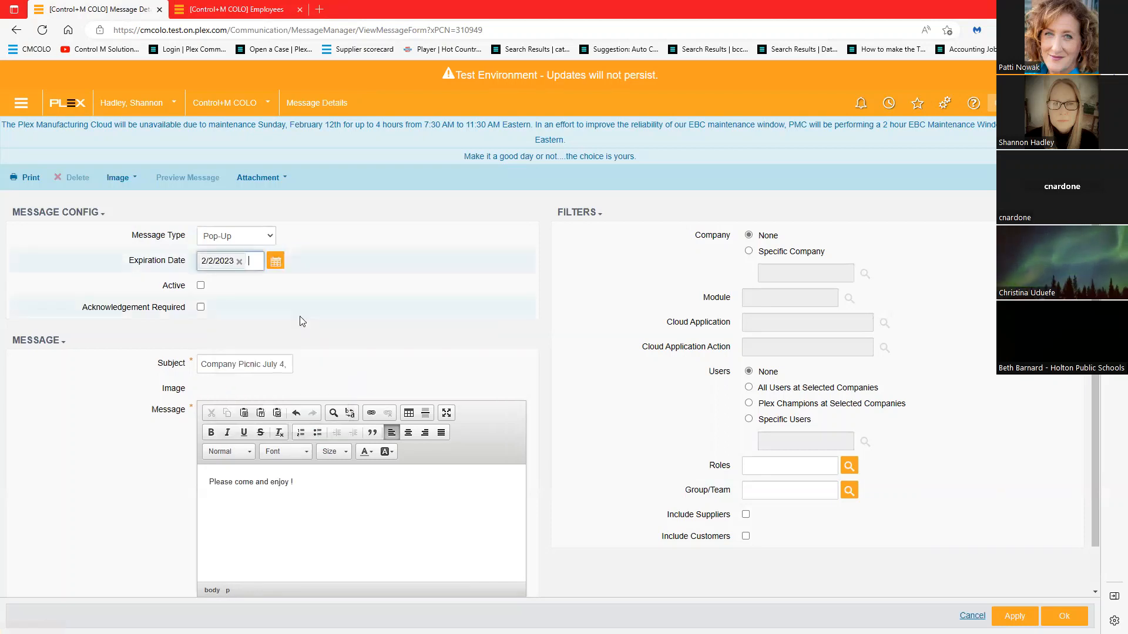
left_click(201, 286)
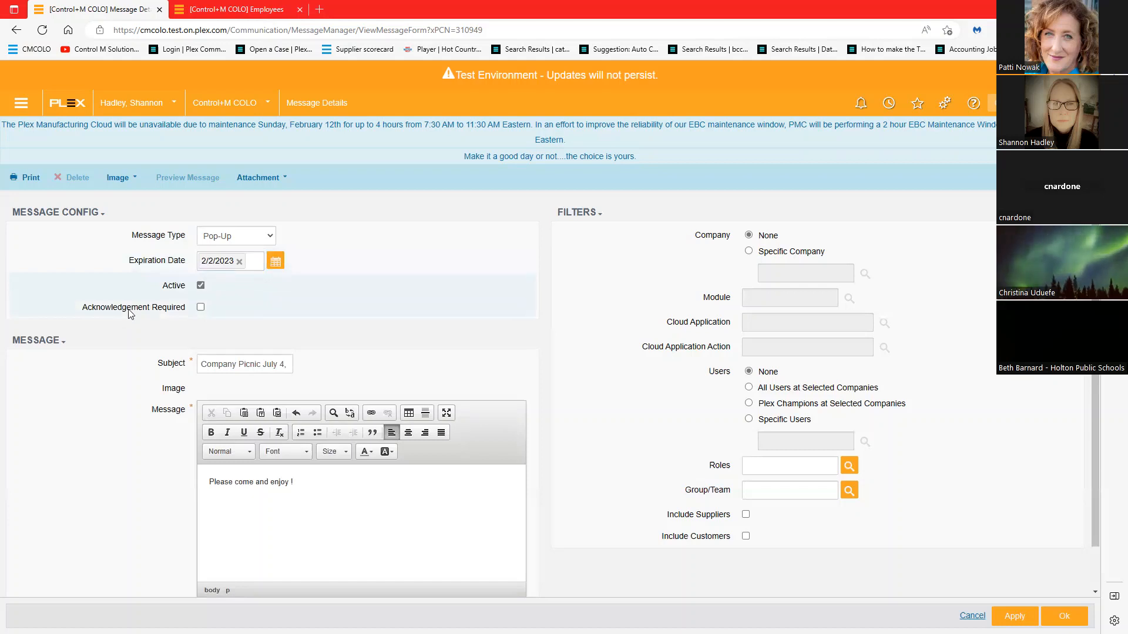
left_click(201, 307)
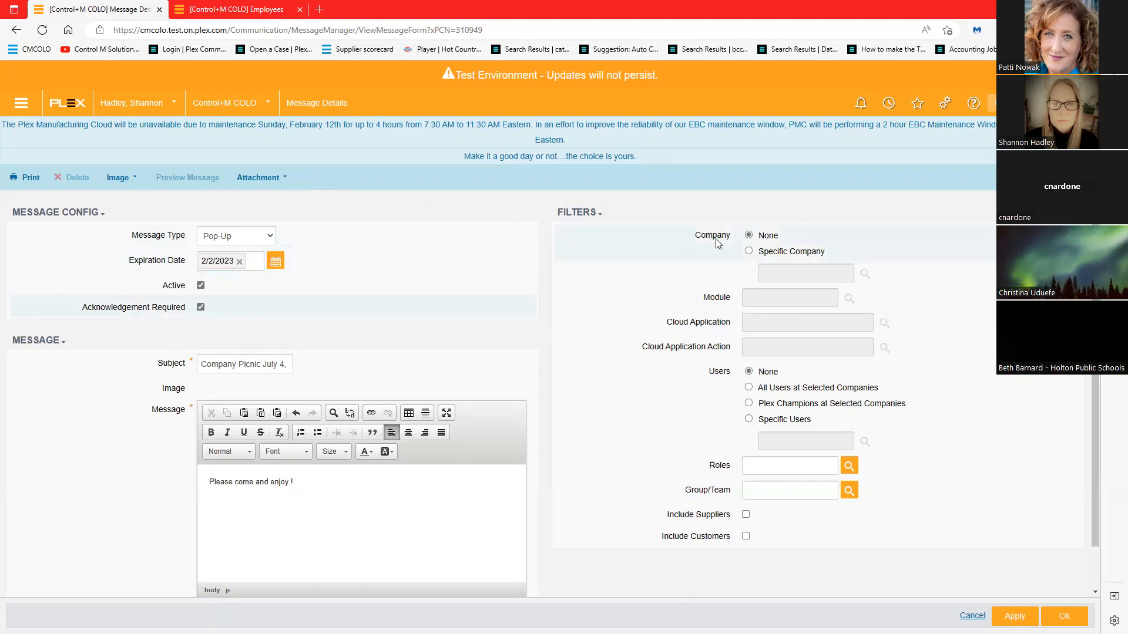
Limit the message to the company Control+M COLO and to the presenter's own account as specific user, and save it.
left_click(749, 251)
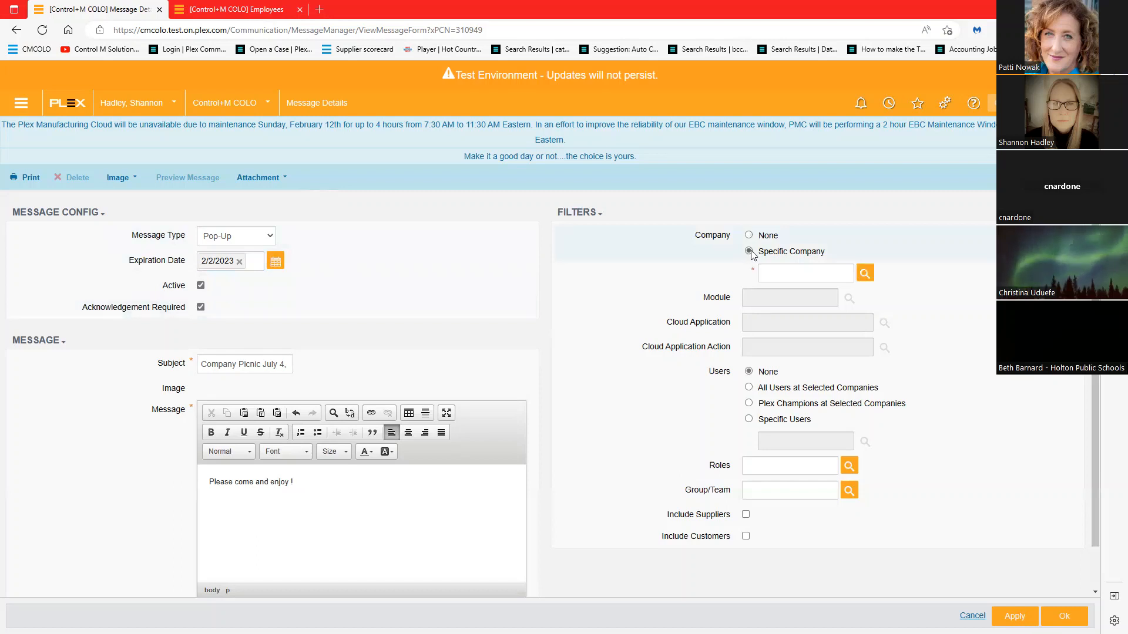
left_click(866, 275)
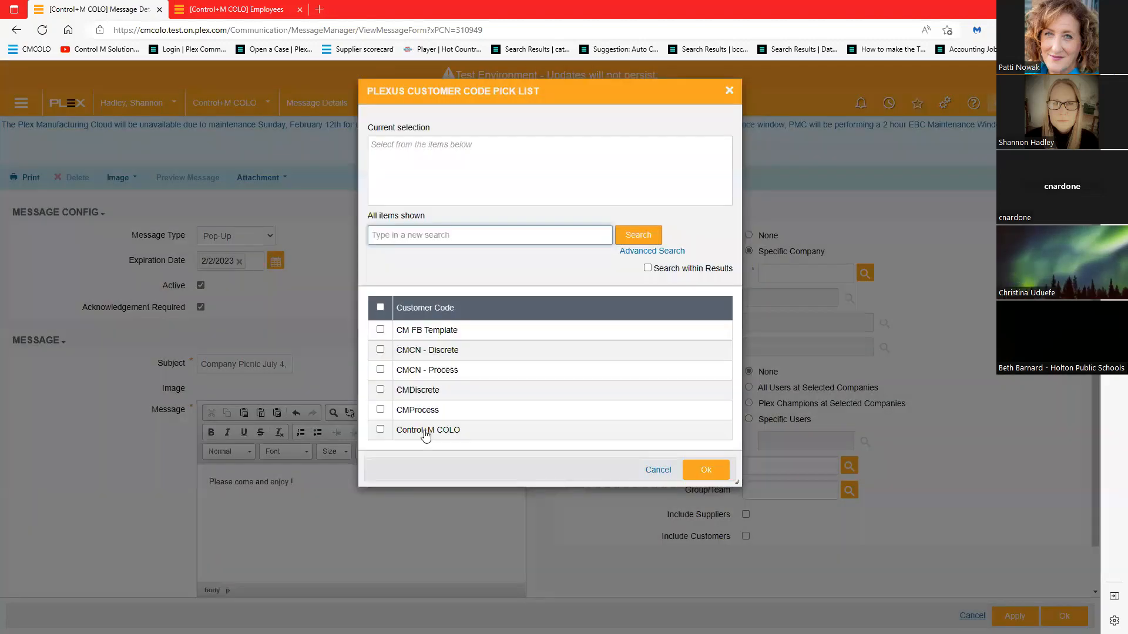
left_click(451, 435)
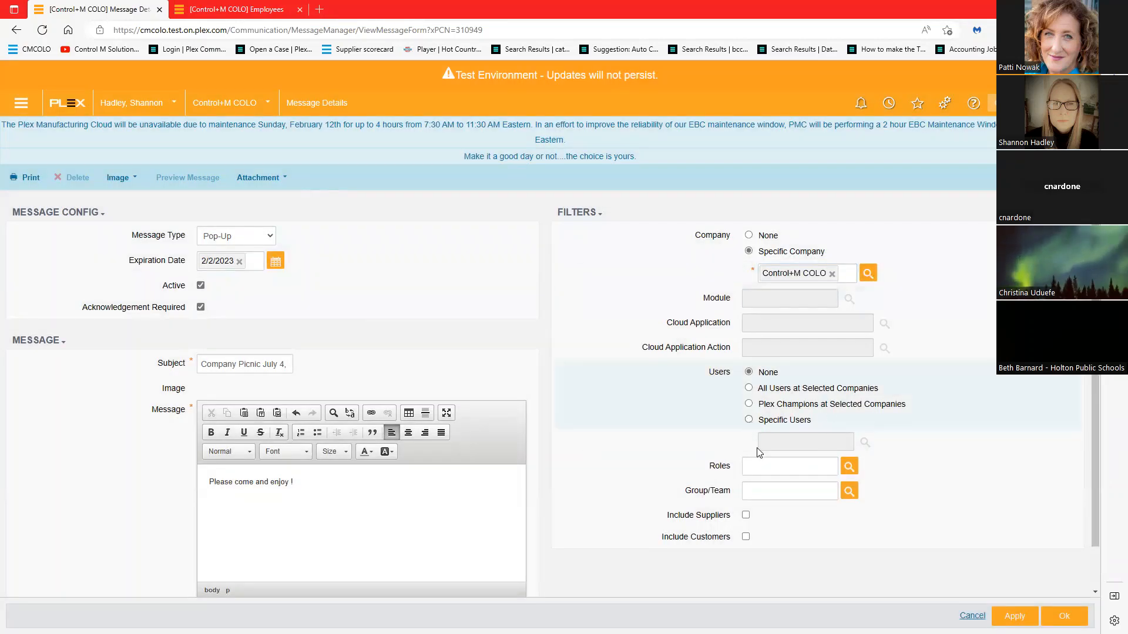
left_click(784, 443)
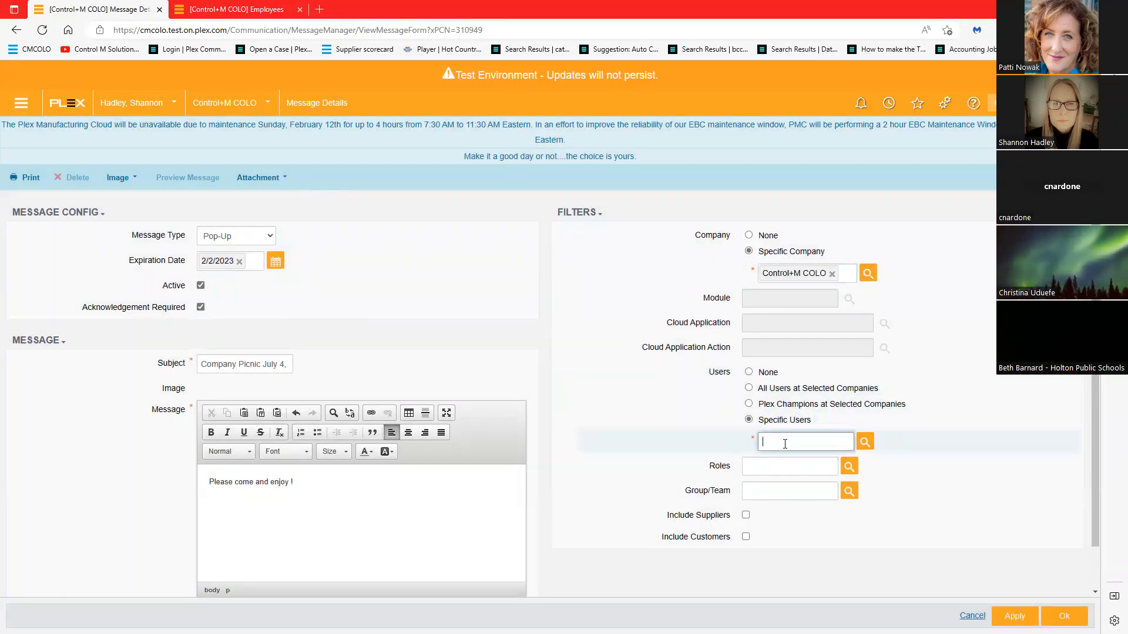
left_click(793, 464)
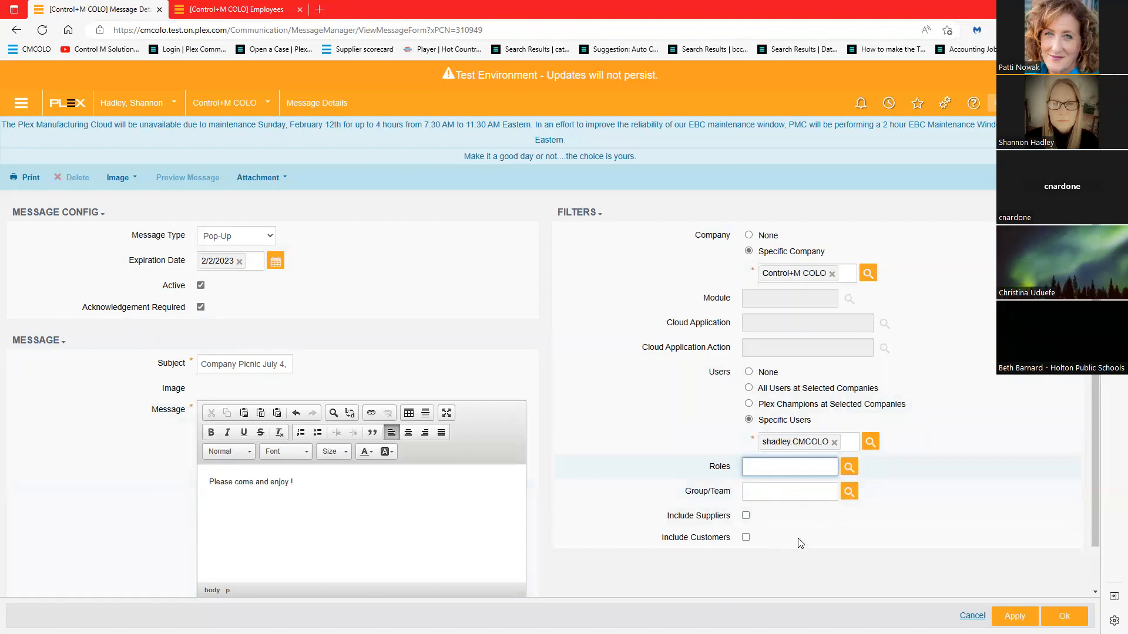
left_click(1064, 617)
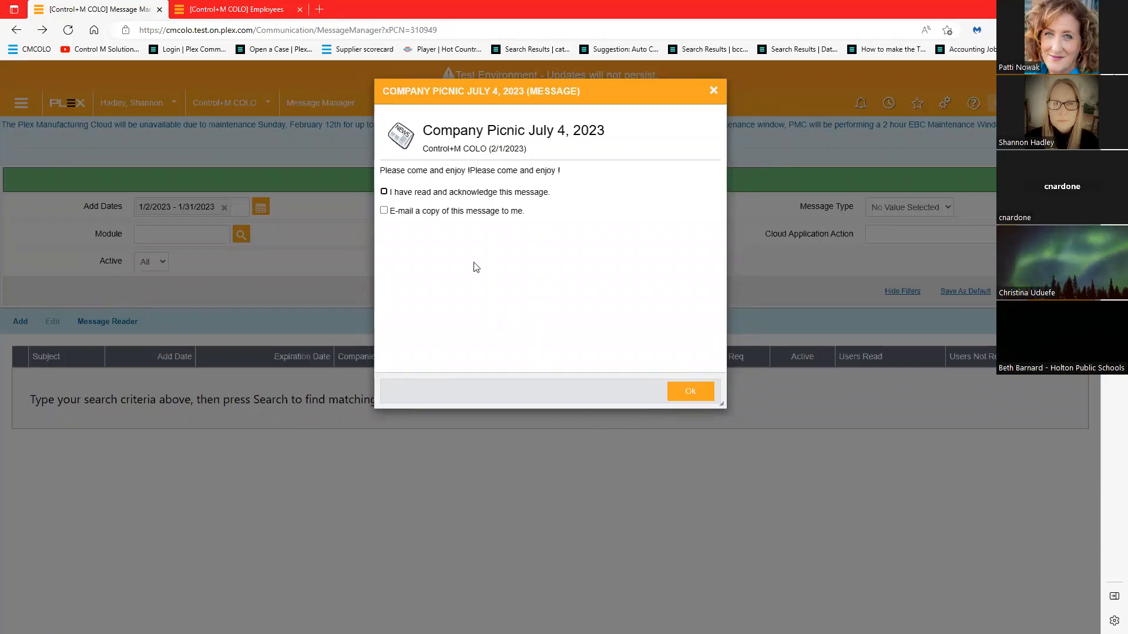
Acknowledge the Company Picnic pop-up as read and run the Message Manager search to list the messages.
left_click(384, 193)
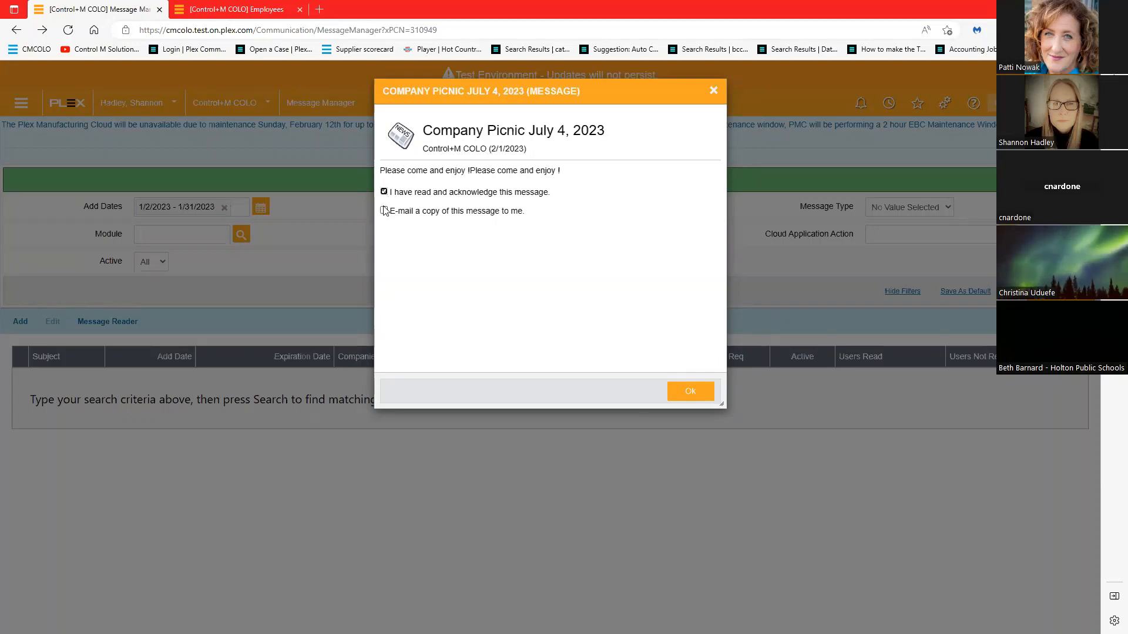
left_click(698, 394)
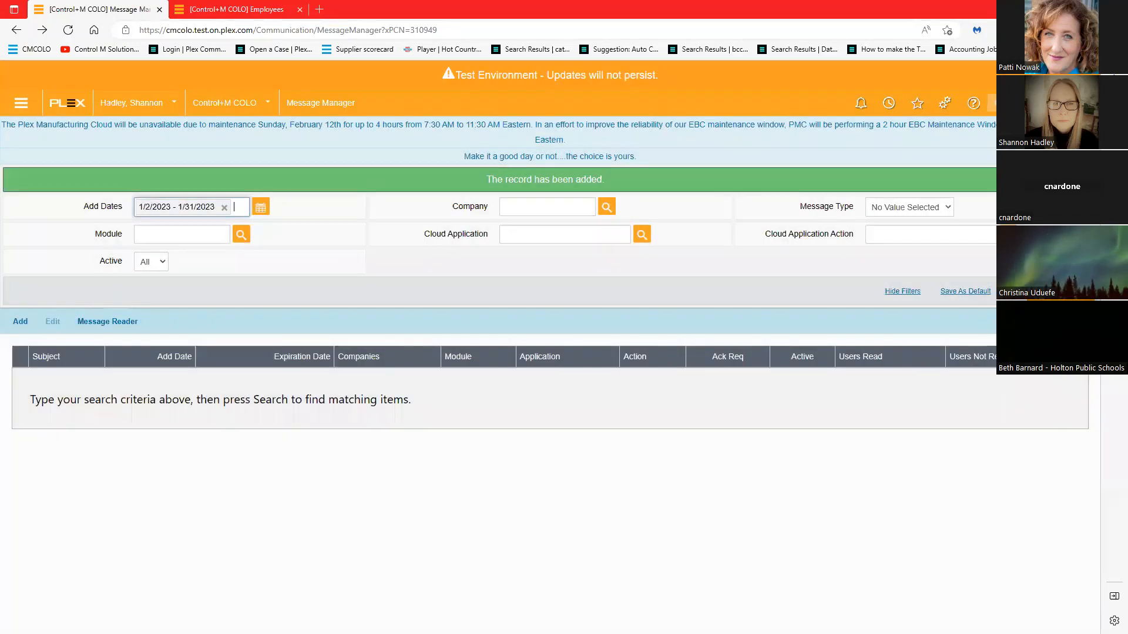
left_click(1057, 291)
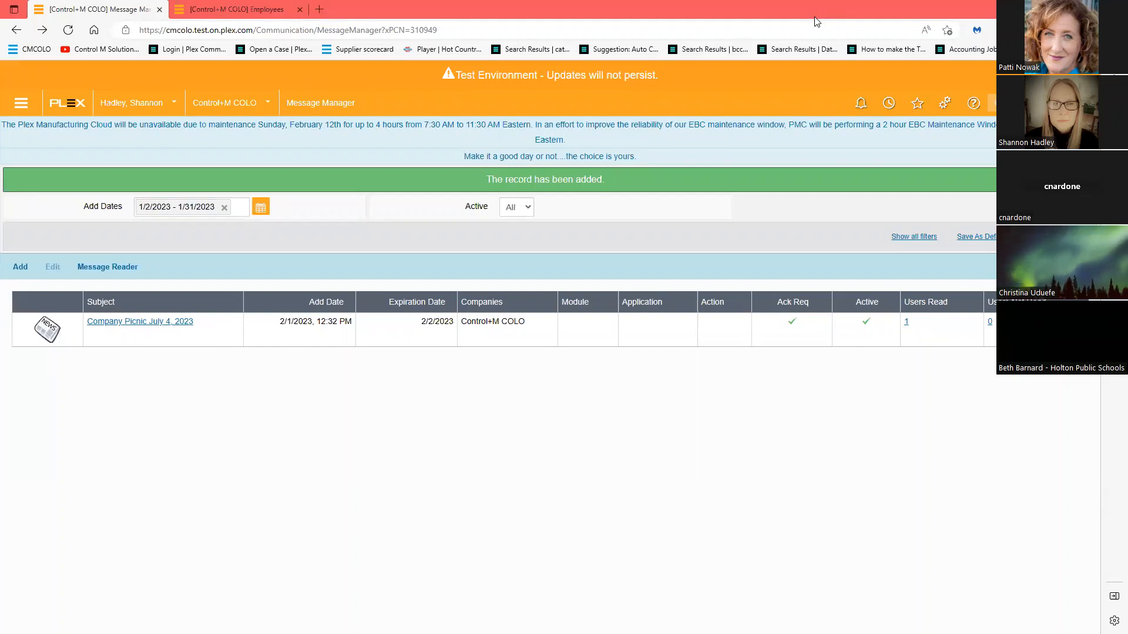
Replace the company message banner text with "Control+M Solutions. Plex. In Control." and save it.
left_click(861, 105)
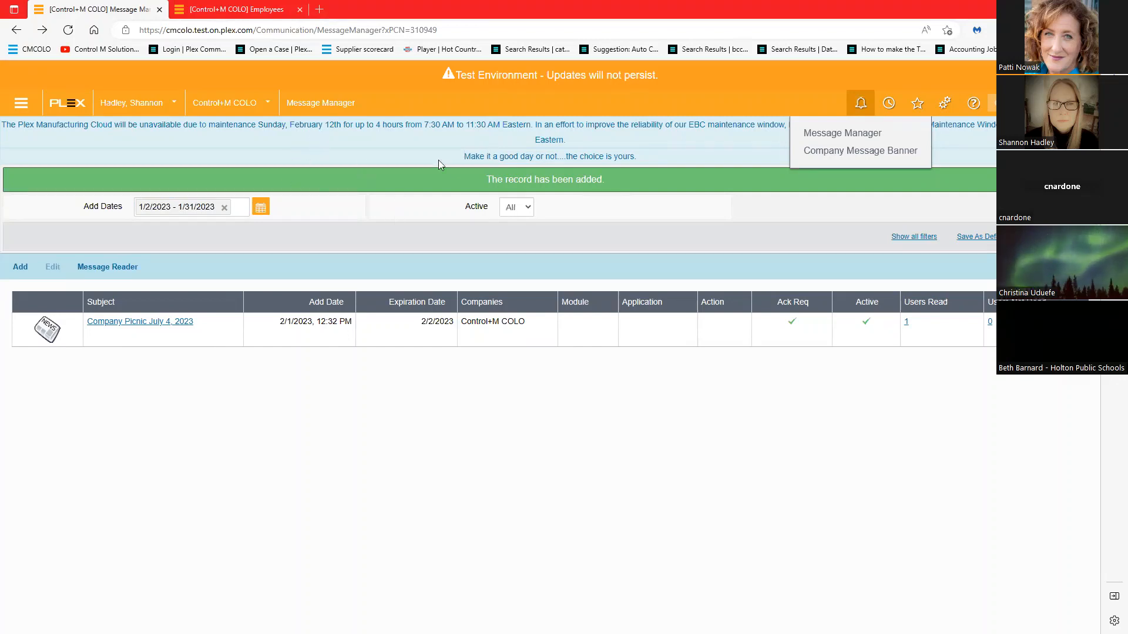
left_click(910, 152)
left_click_drag(664, 173, 662, 201)
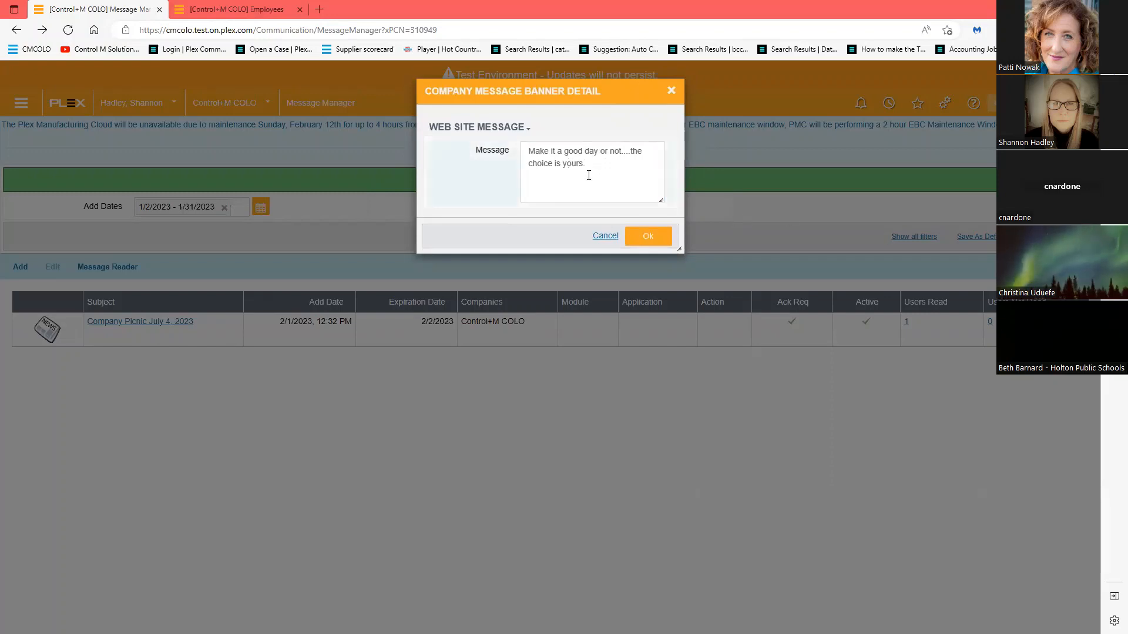
left_click_drag(588, 175, 473, 156)
type("Control+M Solutions. Plex. In Control.")
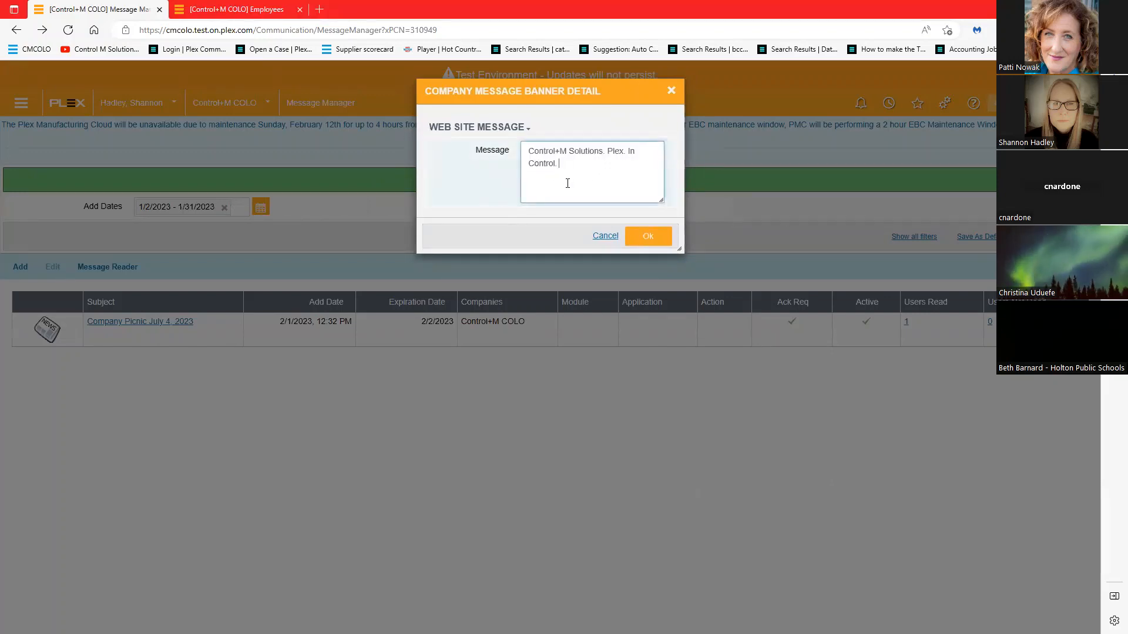
left_click(659, 237)
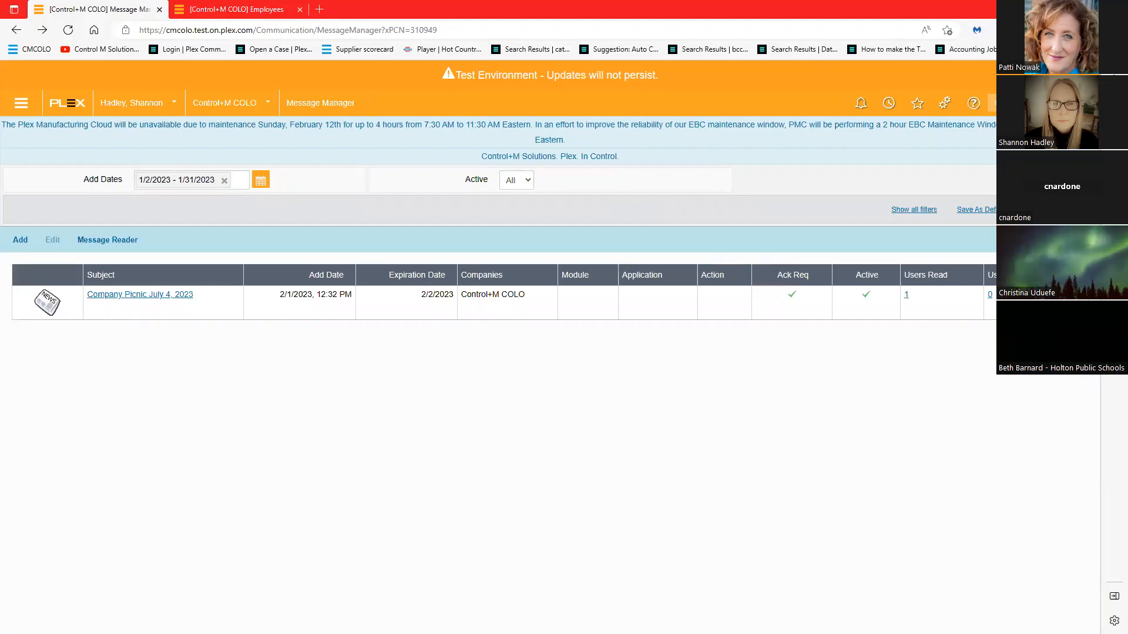
Filter the Customers list from the CTRL M Presents favorites to the presenter's own account as Assigned To, and save the filters as default.
left_click(918, 109)
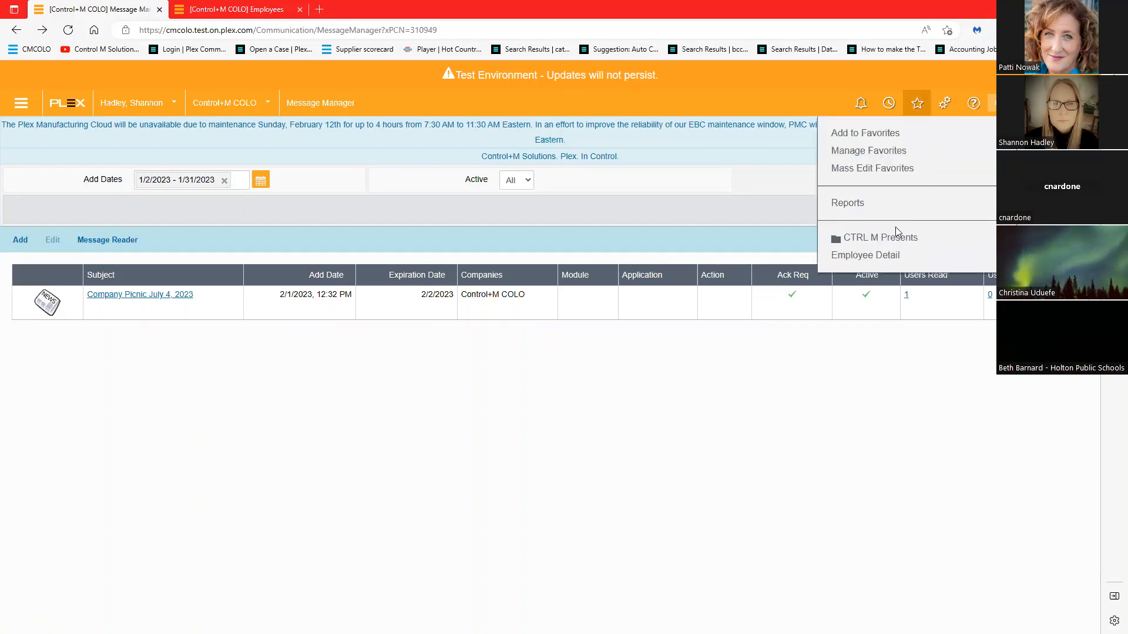
left_click(894, 239)
left_click(861, 357)
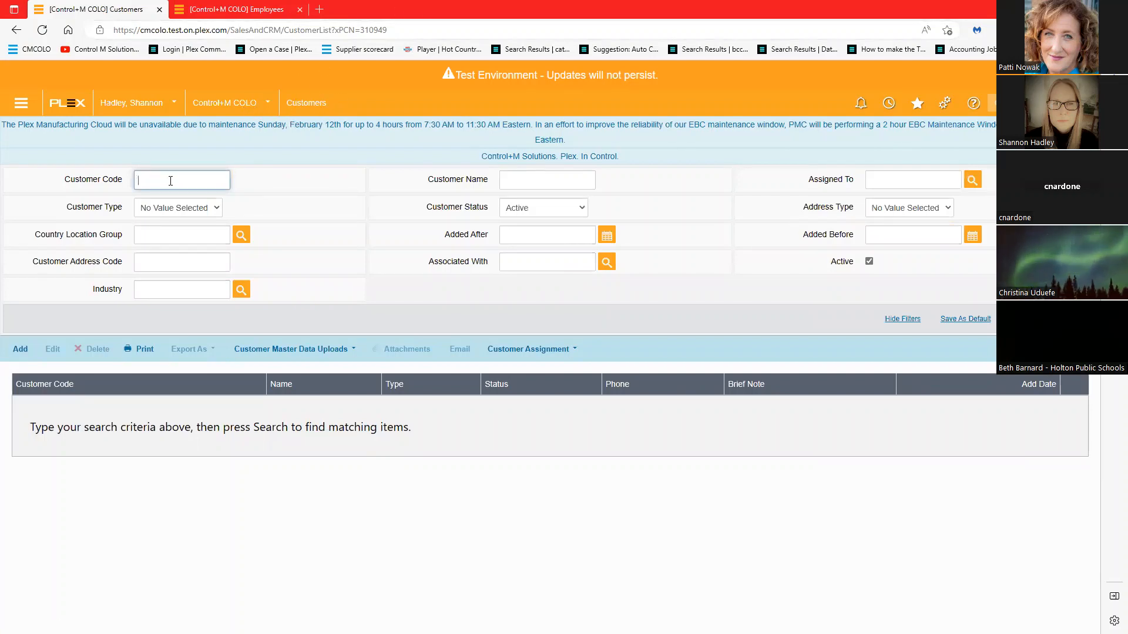
left_click(945, 186)
type("shannon")
left_click(973, 180)
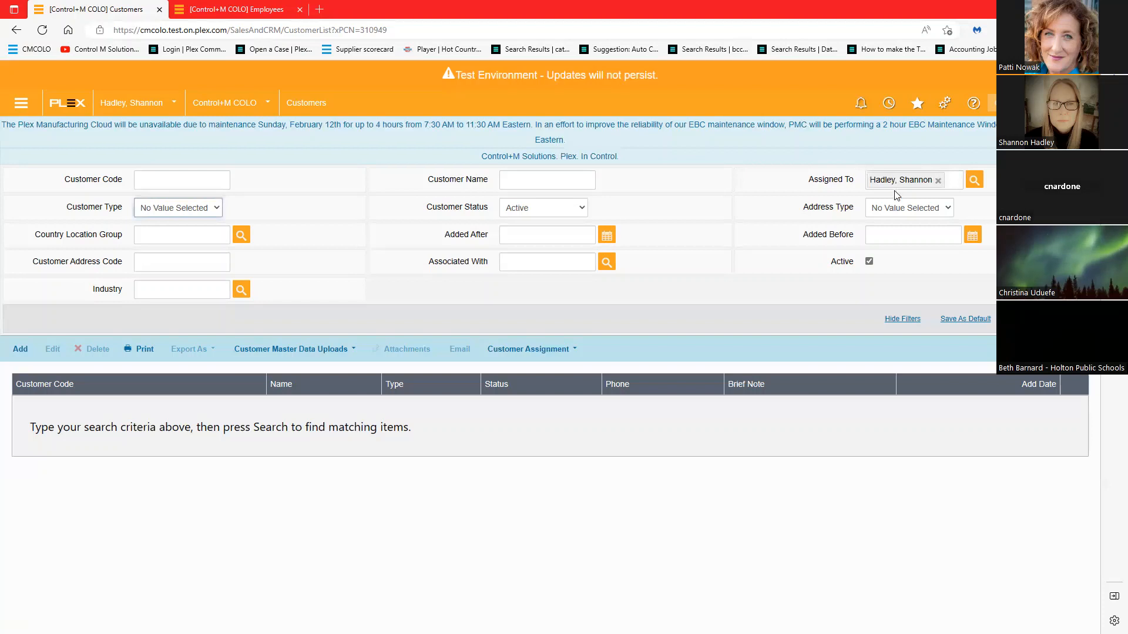
key("Return")
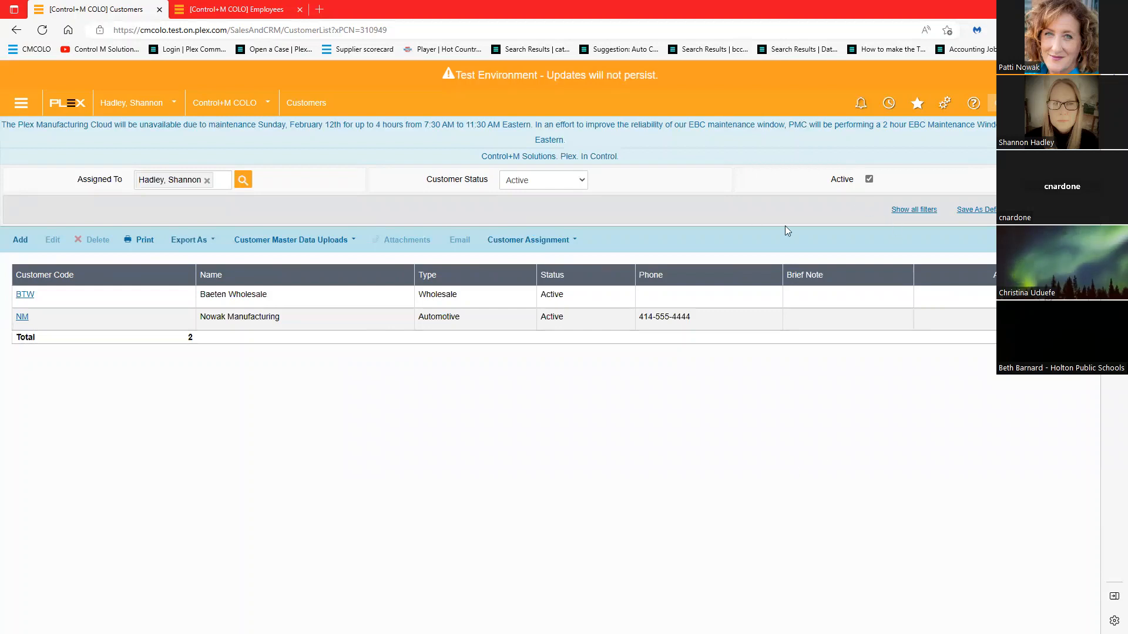
left_click(912, 210)
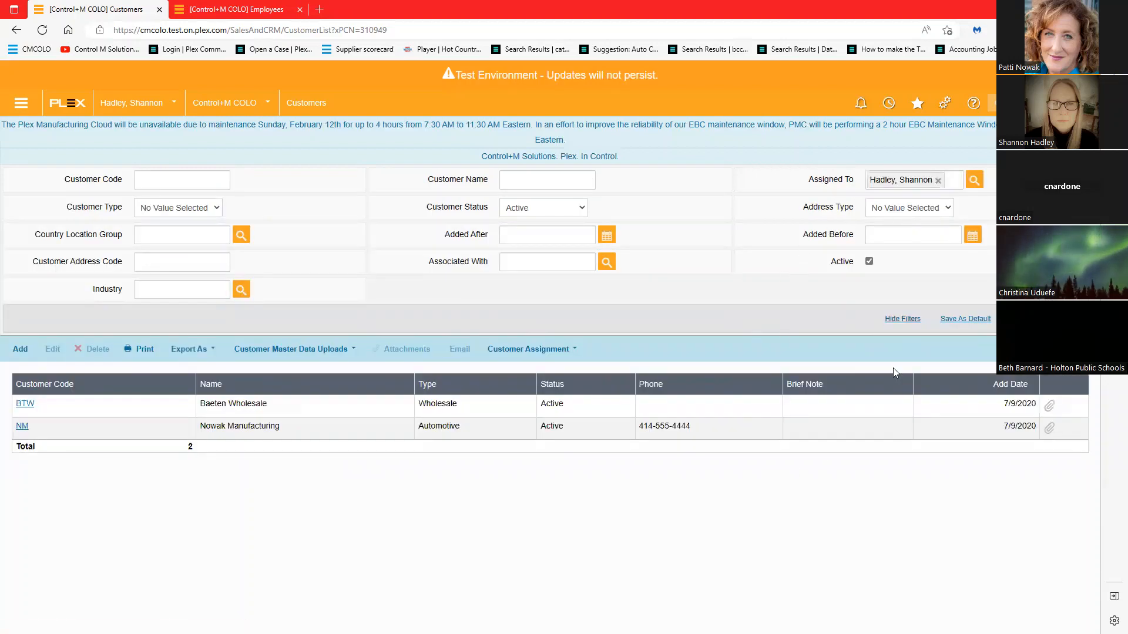
left_click(973, 320)
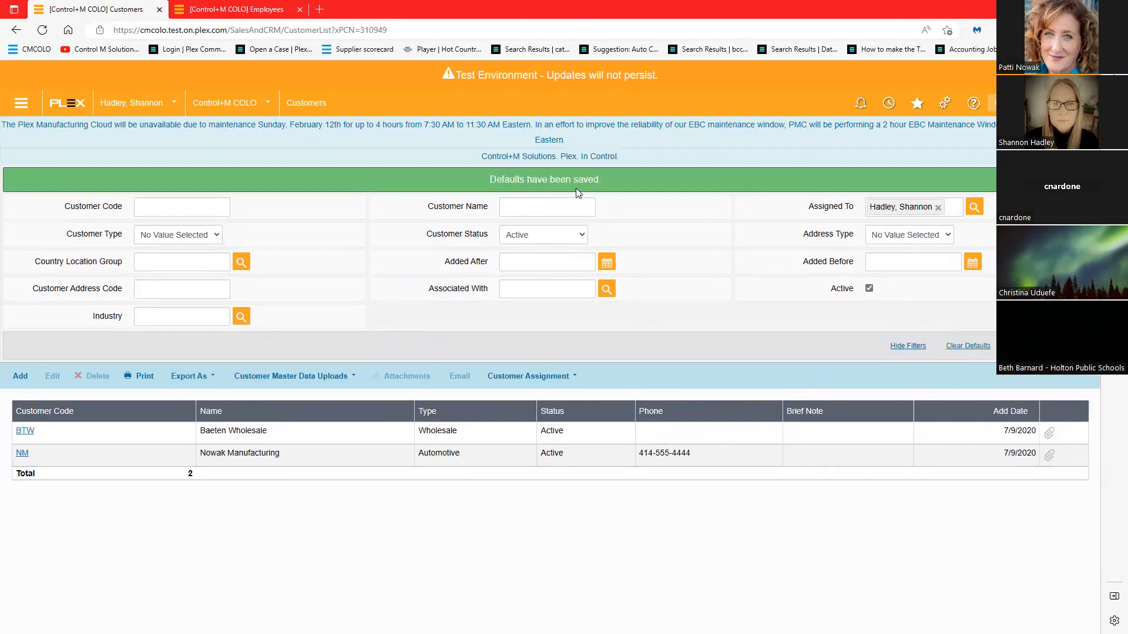
Leave the Customers page, reopen it from the CTRL M Presents favorites and check all its saved default filters by rerunning the search.
left_click(18, 30)
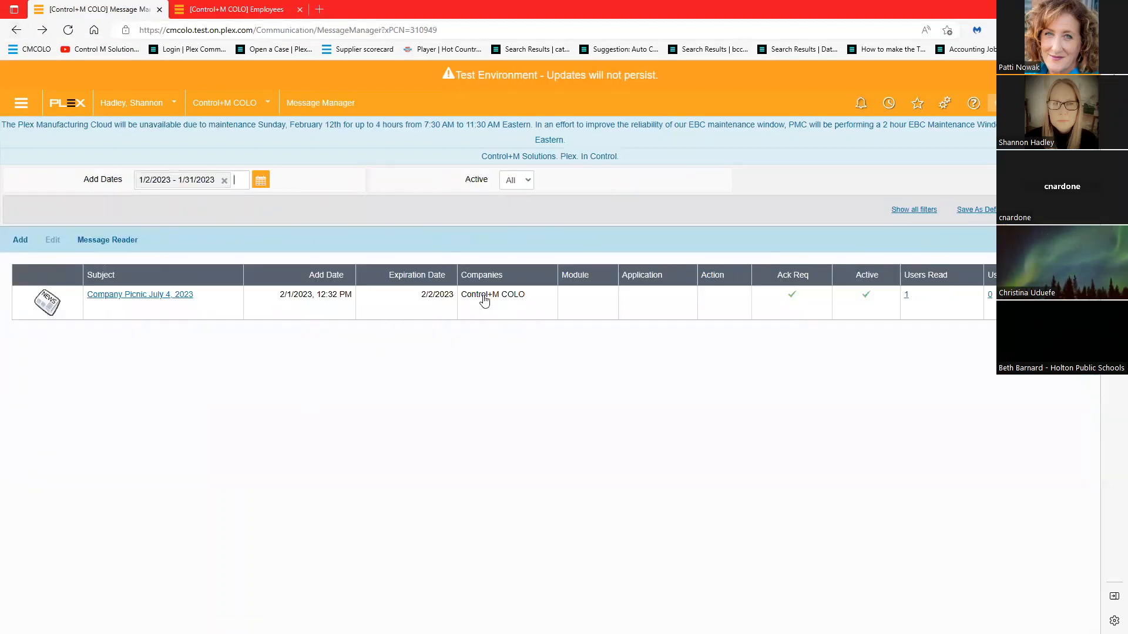
left_click(918, 104)
left_click(887, 241)
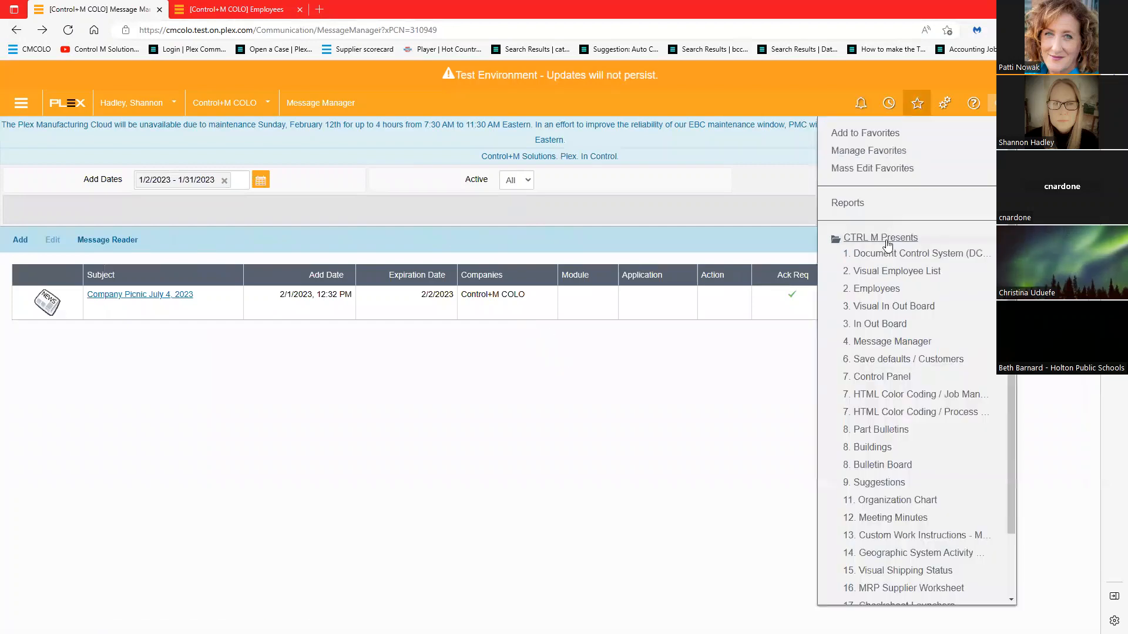
left_click(880, 361)
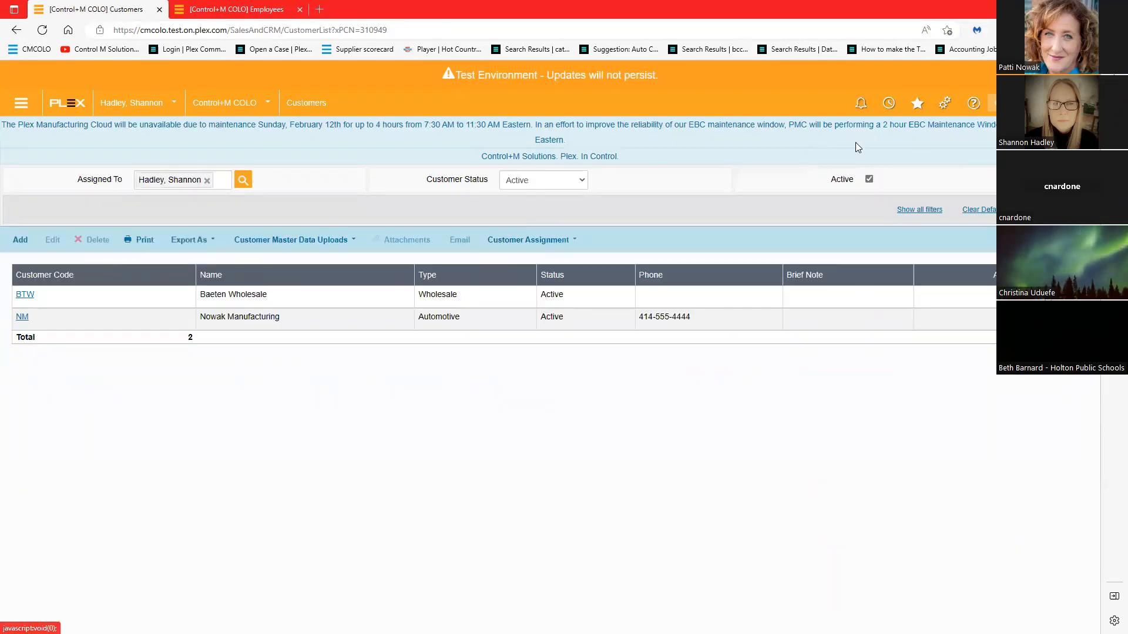
left_click(914, 209)
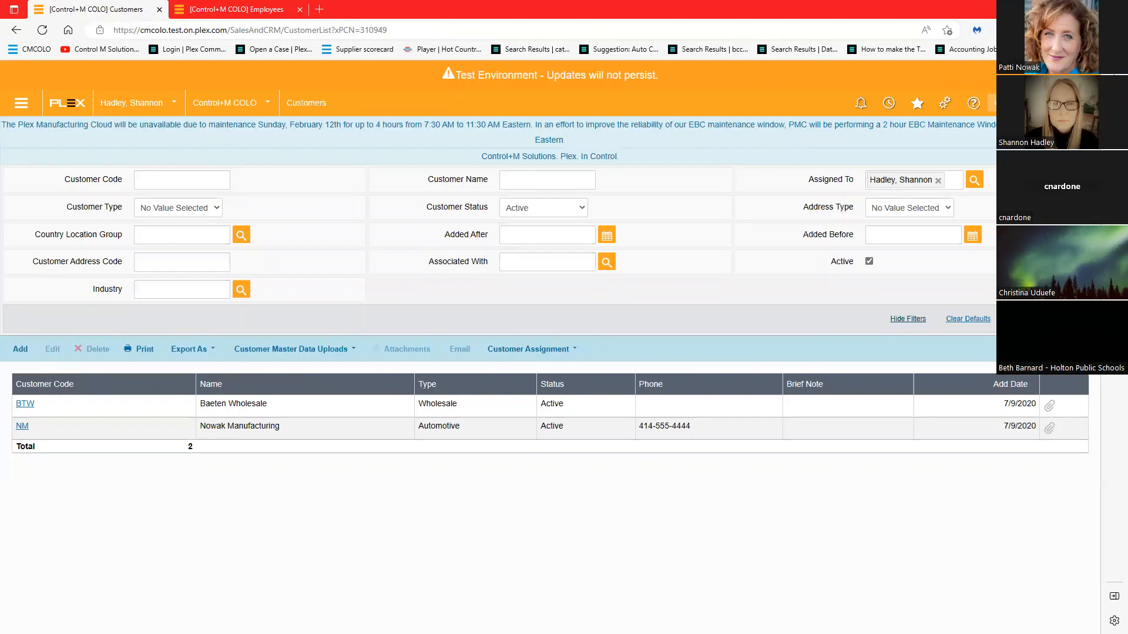
left_click(1064, 319)
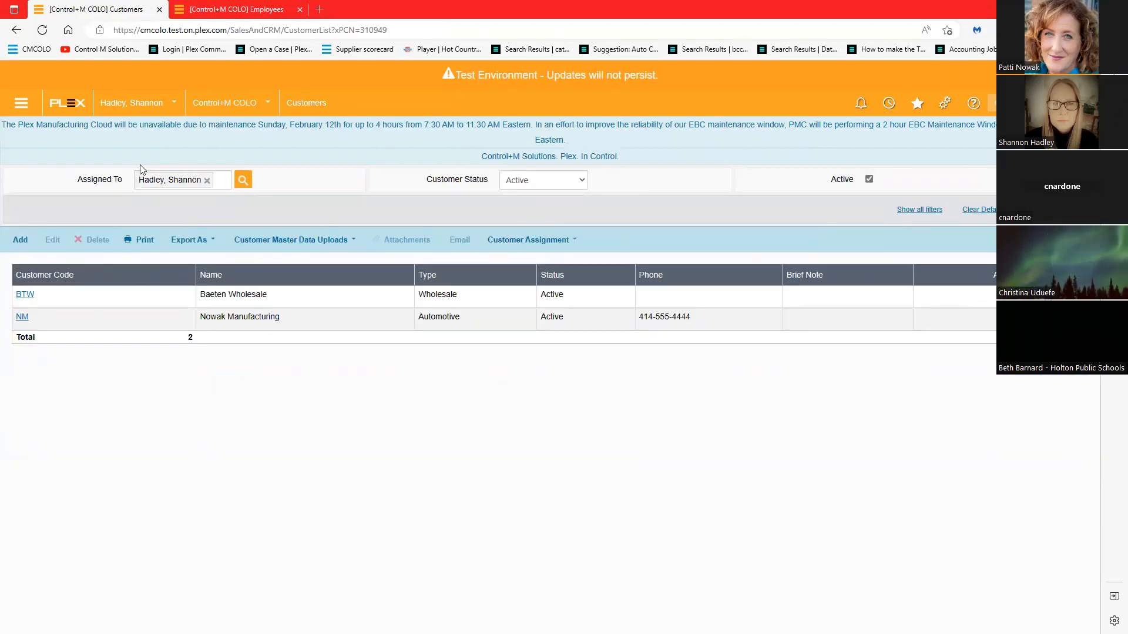
left_click(920, 210)
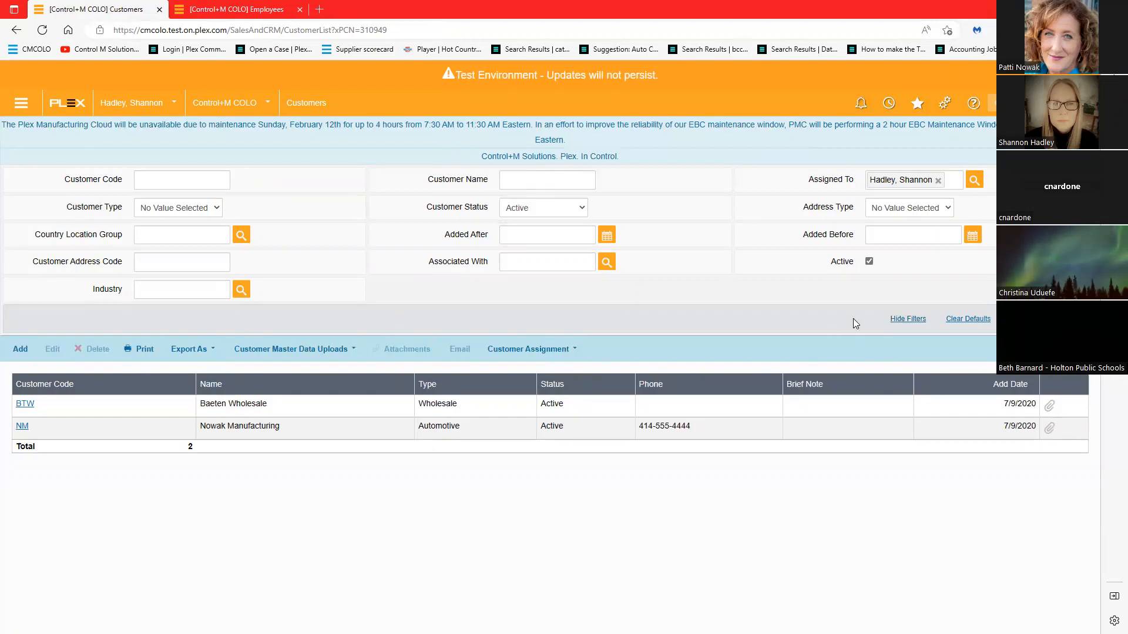
left_click(1052, 319)
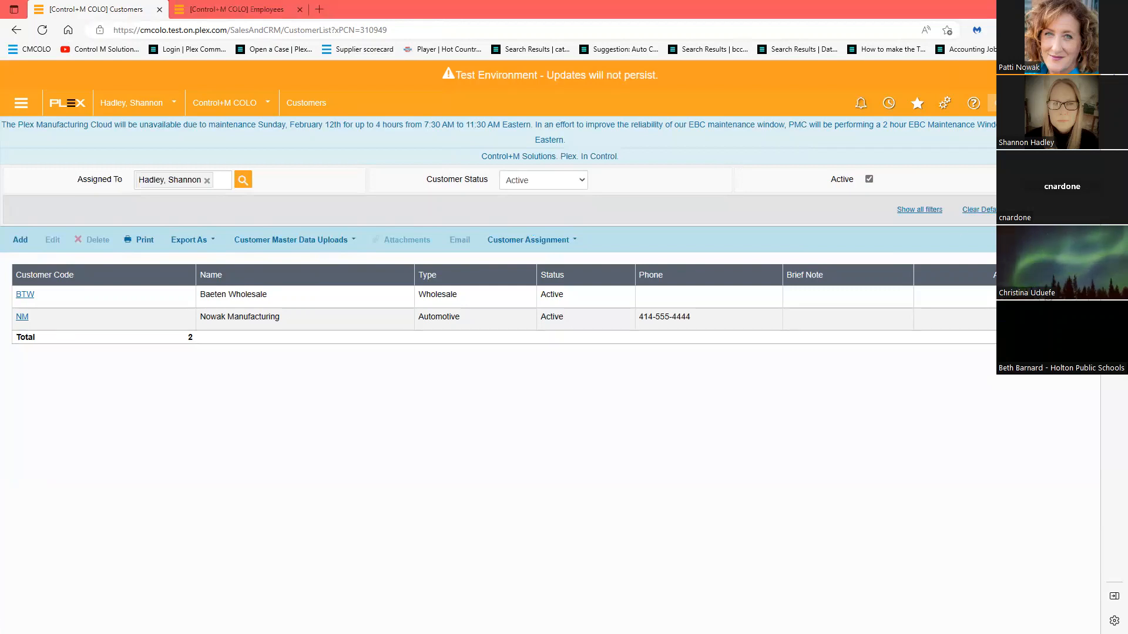
Switch to the Employees browser tab and open the HTML Color Coding Job Manager favorite from the CTRL M Presents folder there.
left_click(234, 7)
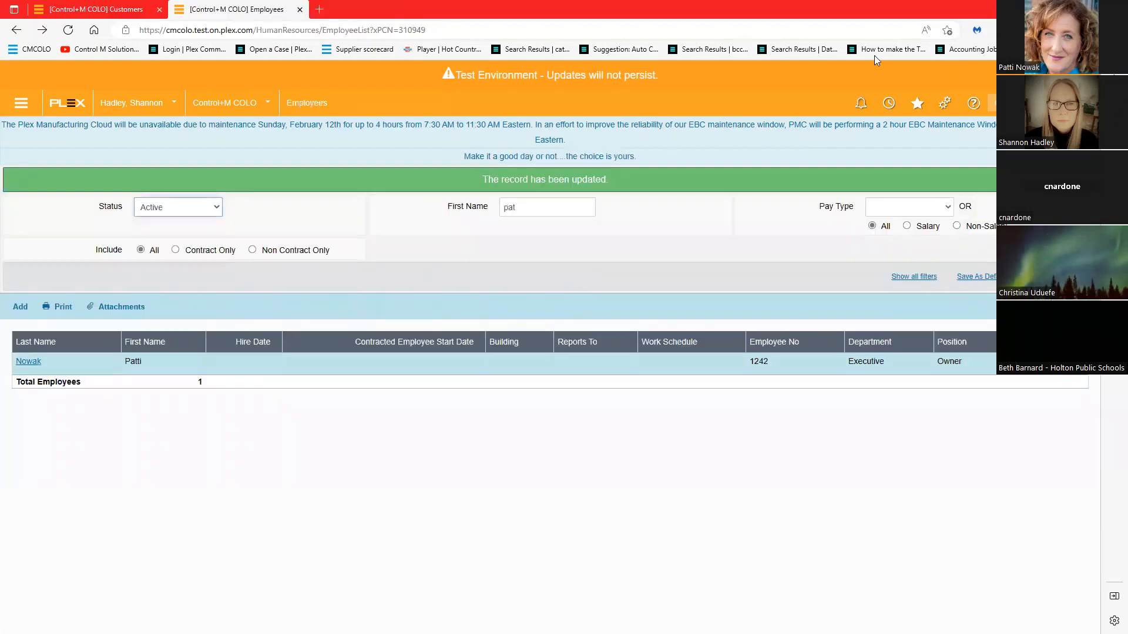
left_click(945, 102)
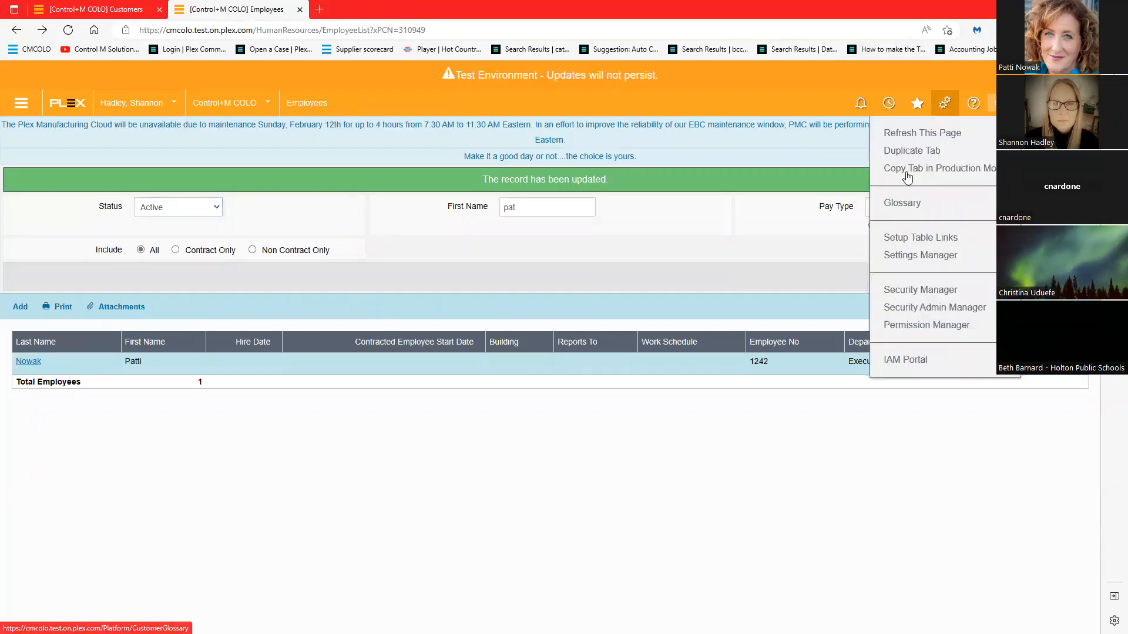
left_click(916, 104)
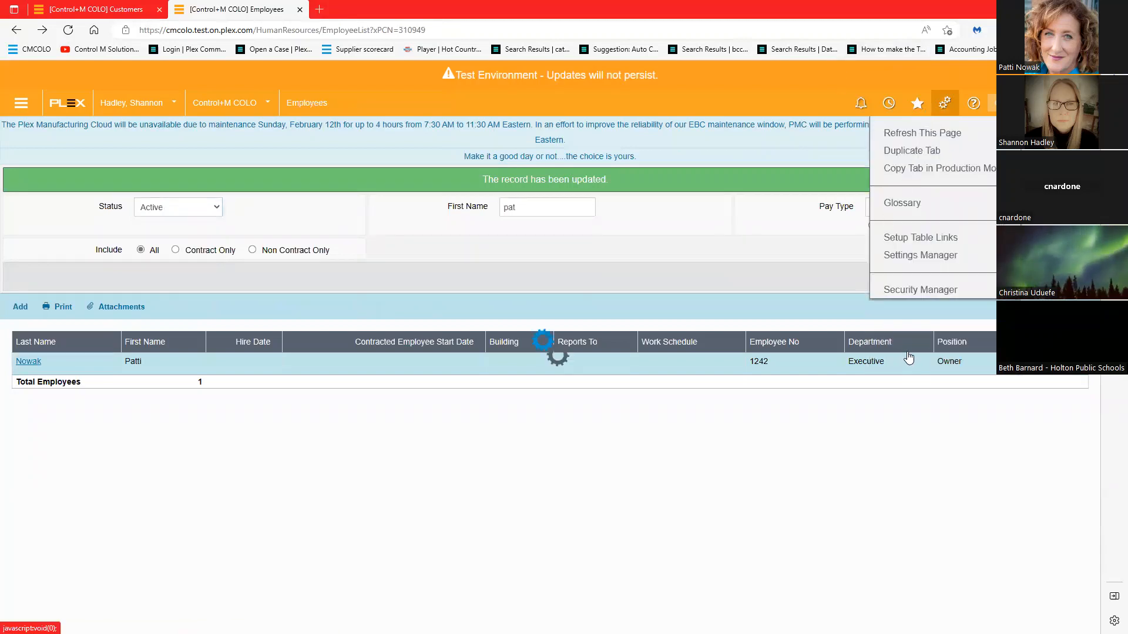
left_click(880, 258)
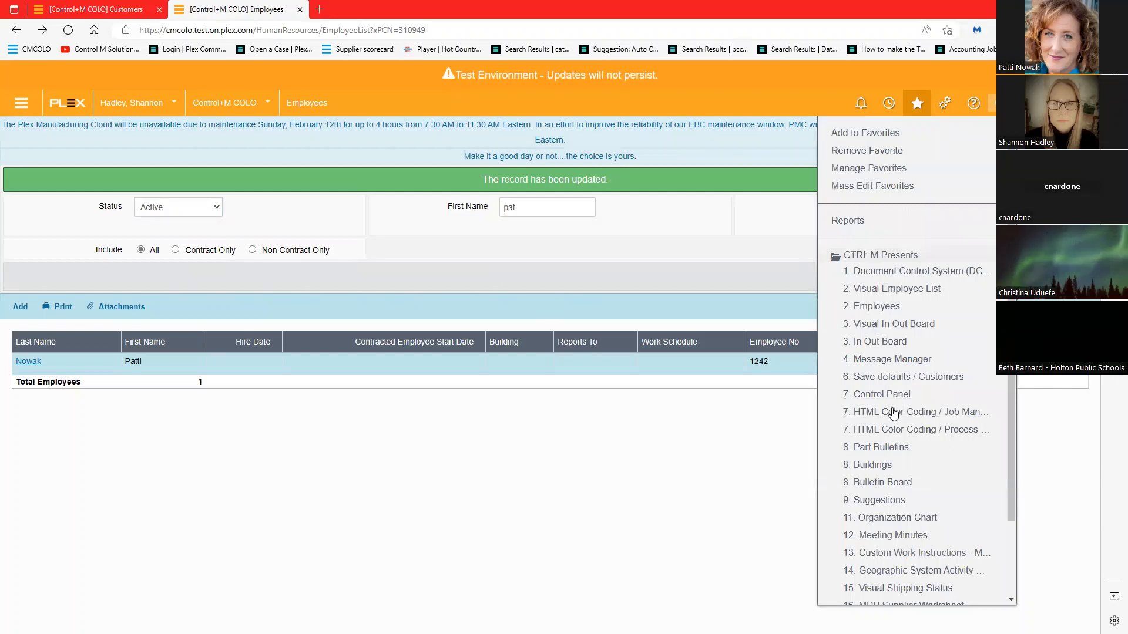
left_click(891, 411)
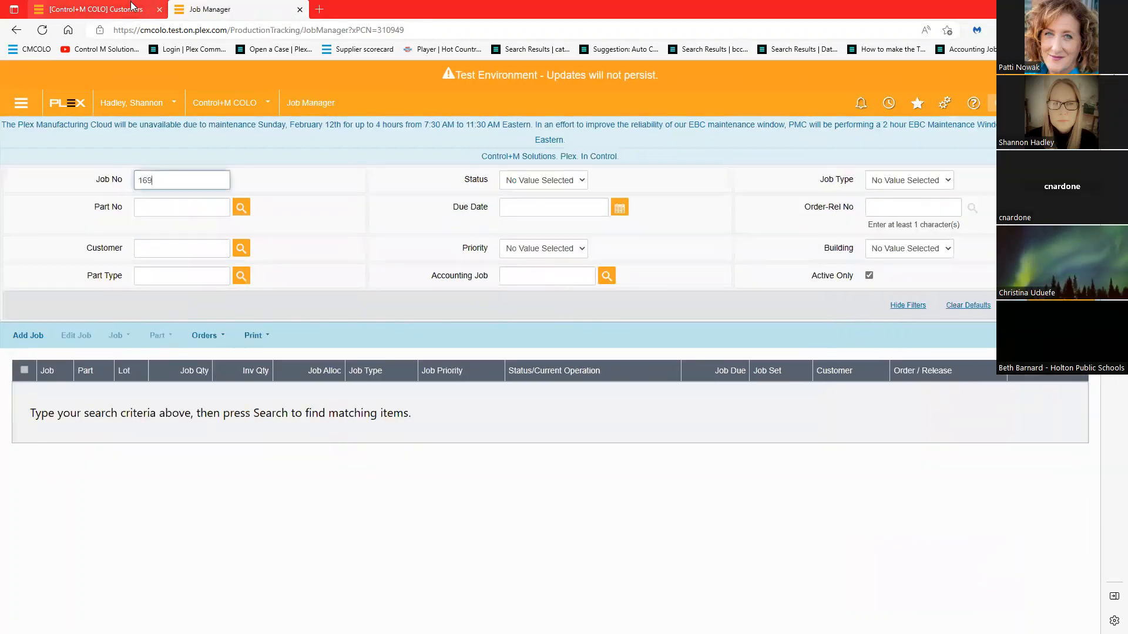
Search the menu for "control pan" in the Customers browser tab and open the Control Panel there.
left_click(134, 7)
left_click(1034, 103)
type("pro")
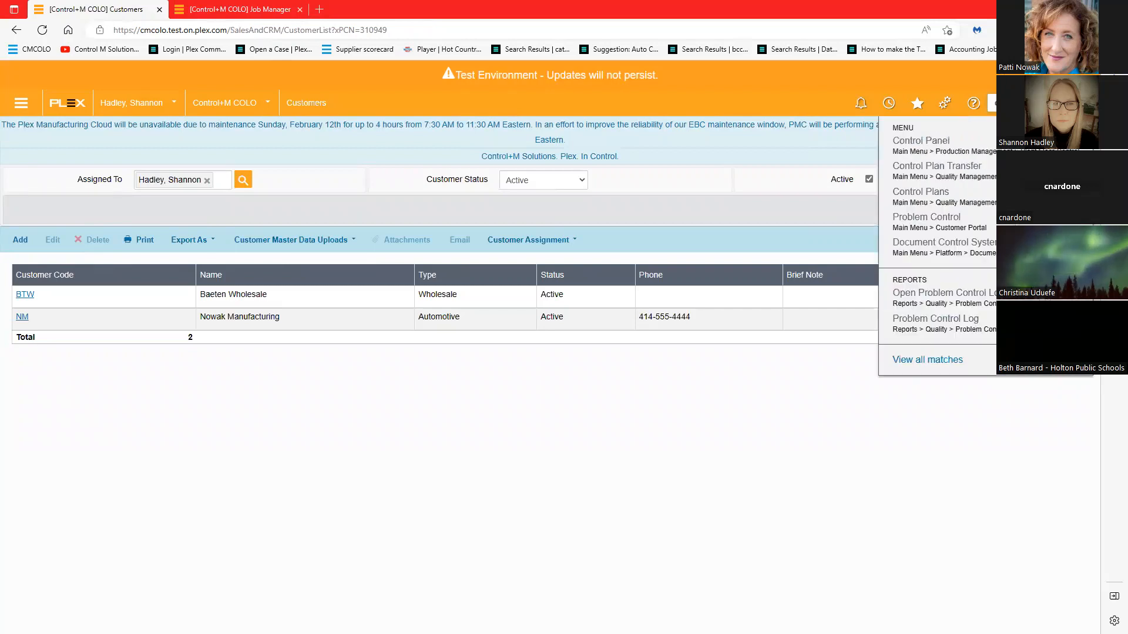
type(" pa")
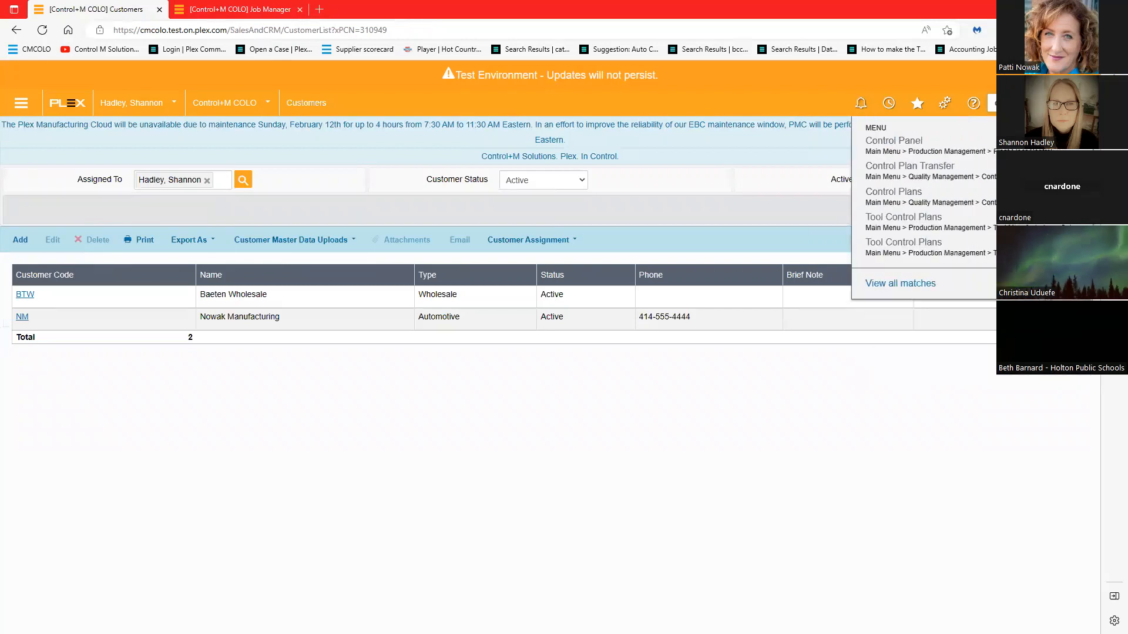
key("Return")
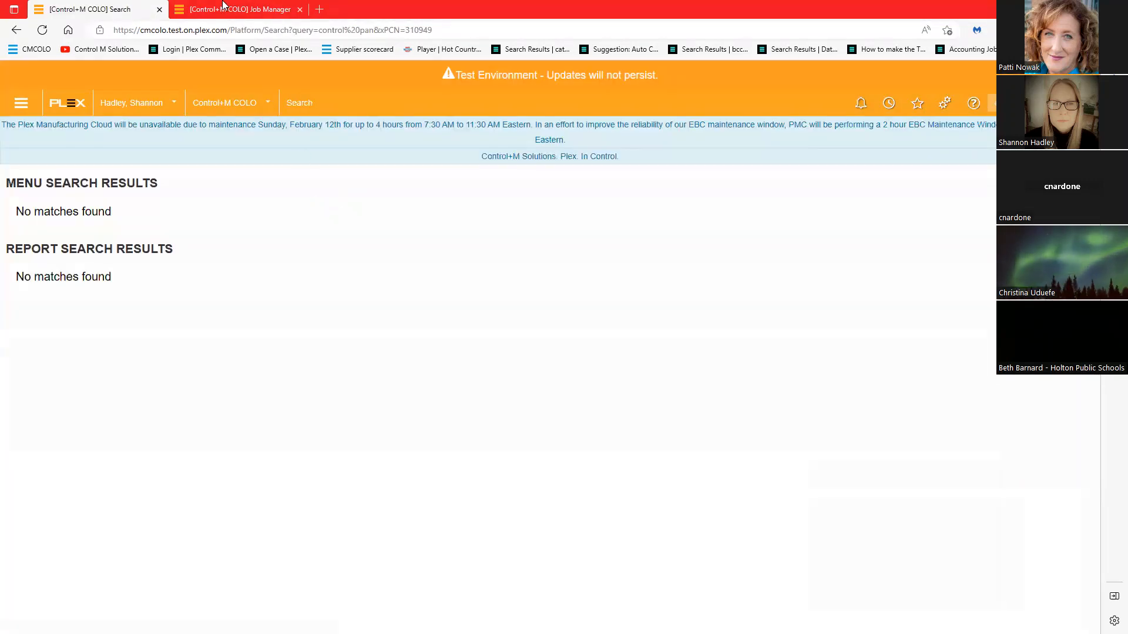
Search the Job Manager for job number 169 and open that job for editing.
left_click(230, 10)
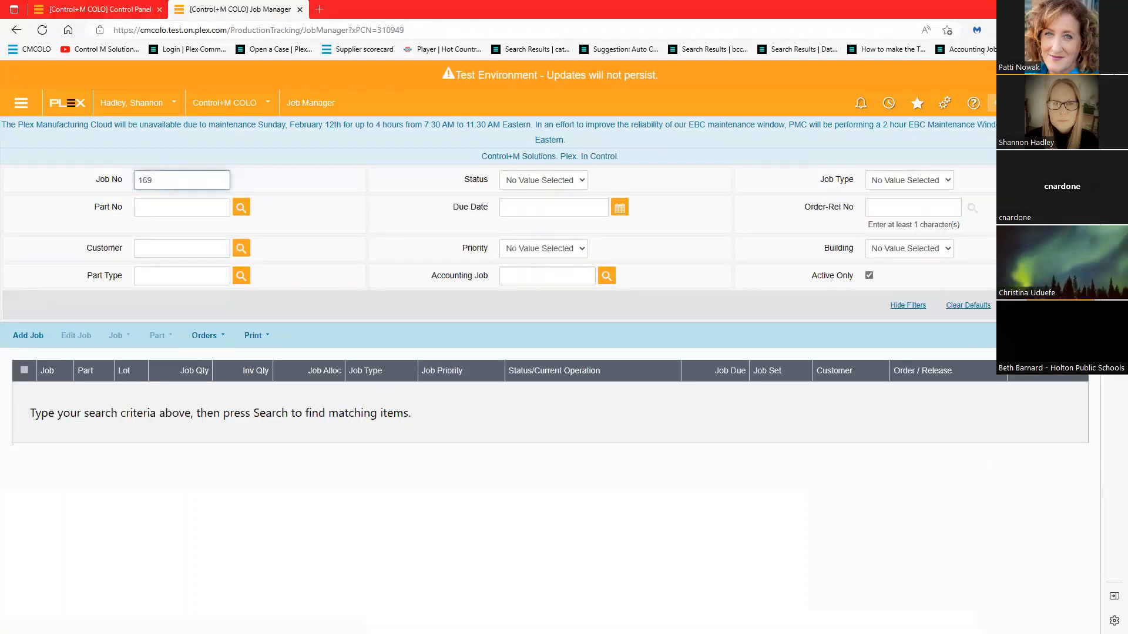
key("Return")
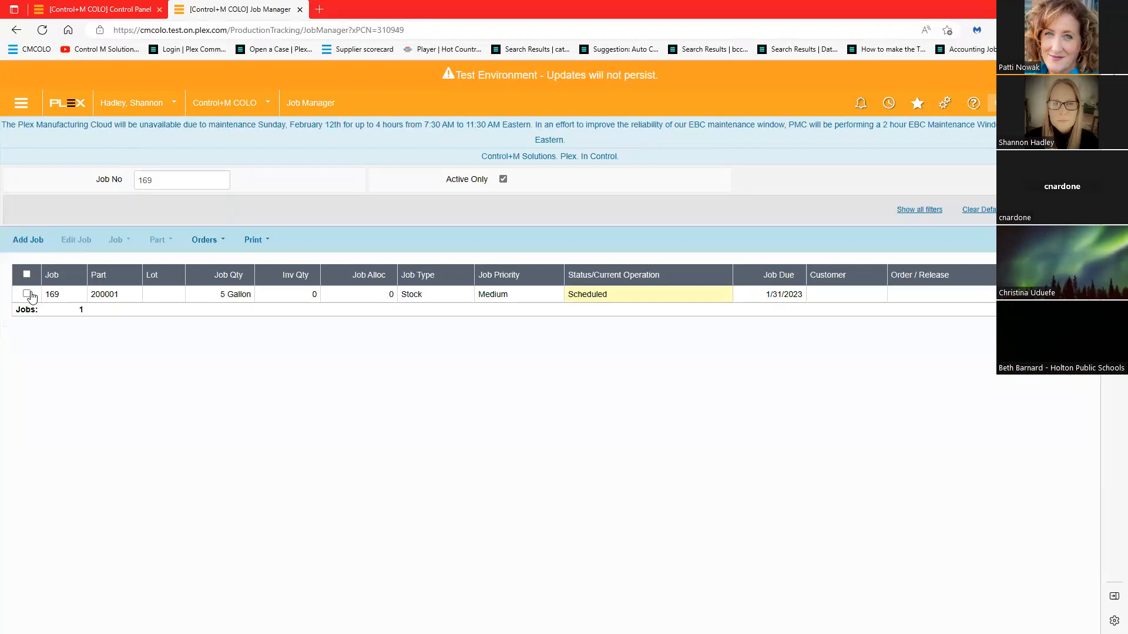
left_click(27, 294)
left_click(88, 244)
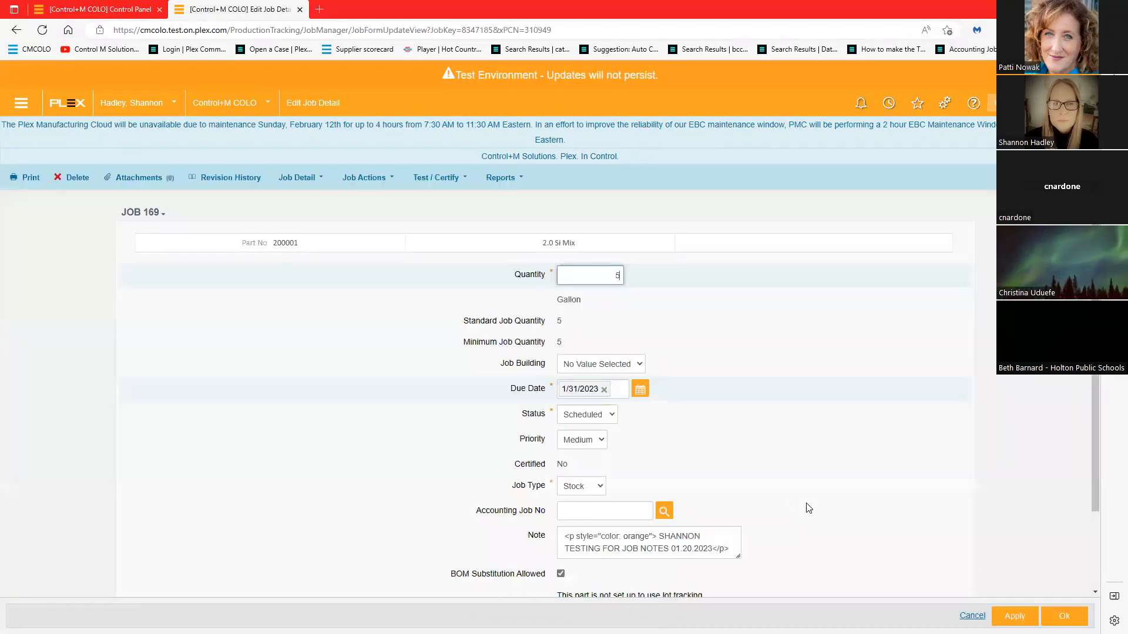
Enlarge the Note field of job 169 and highlight its opening HTML tag <p style="color: orange">.
scroll(801, 504, "down", 3)
left_click_drag(739, 458, 800, 517)
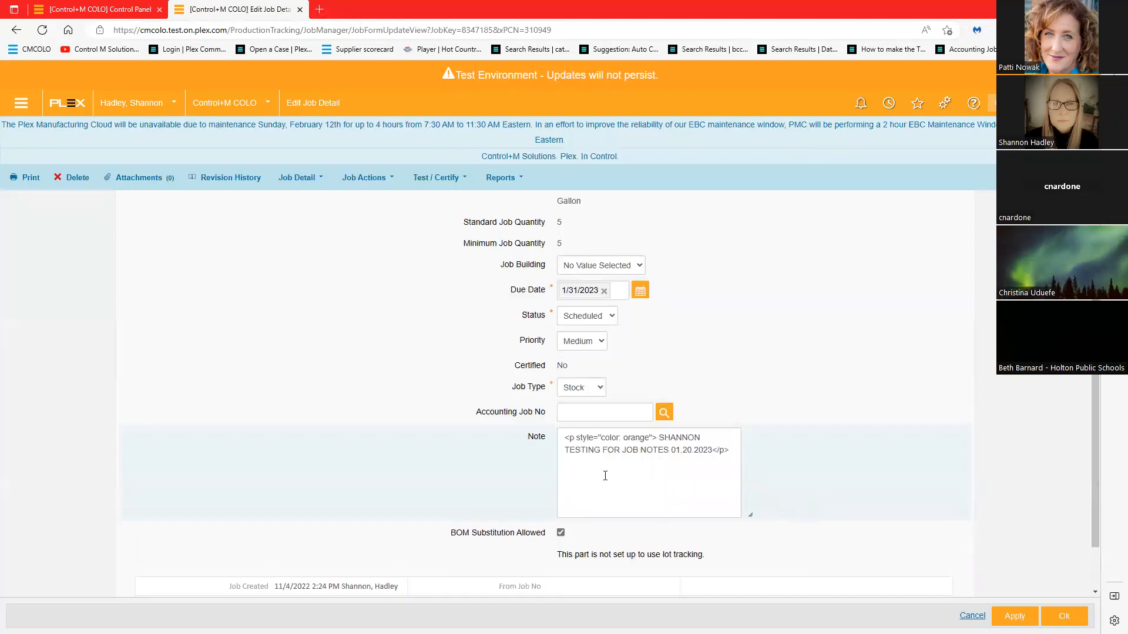
left_click_drag(658, 438, 562, 438)
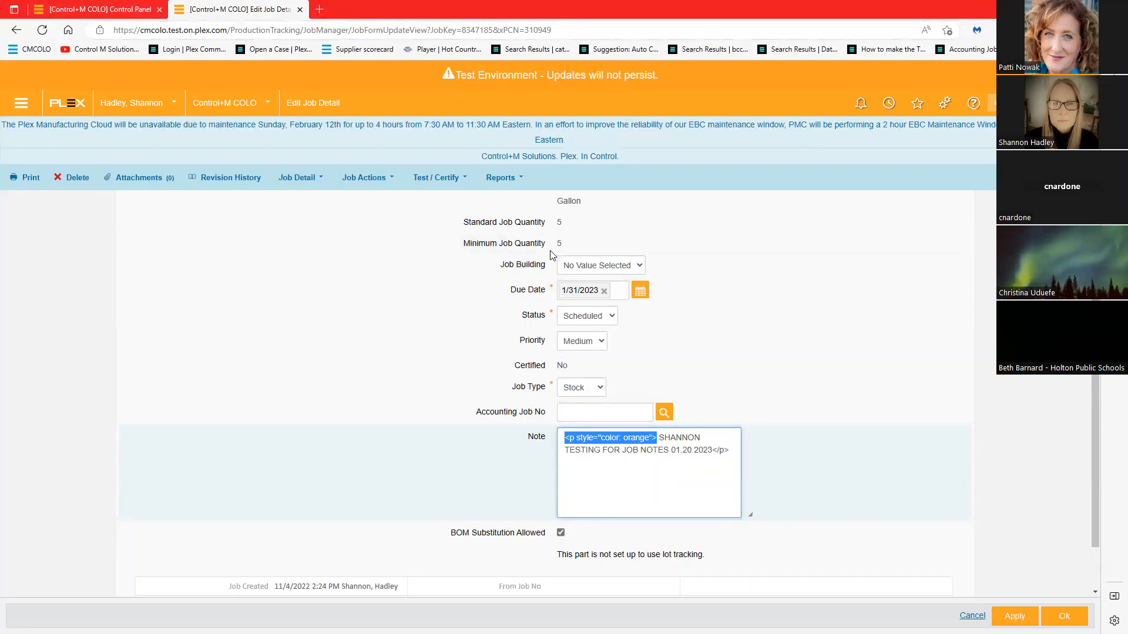
Select workcenter 66, Silicone Mixing Station, in the Control Panel and examine the Job Note in its Bulletin section.
left_click(109, 7)
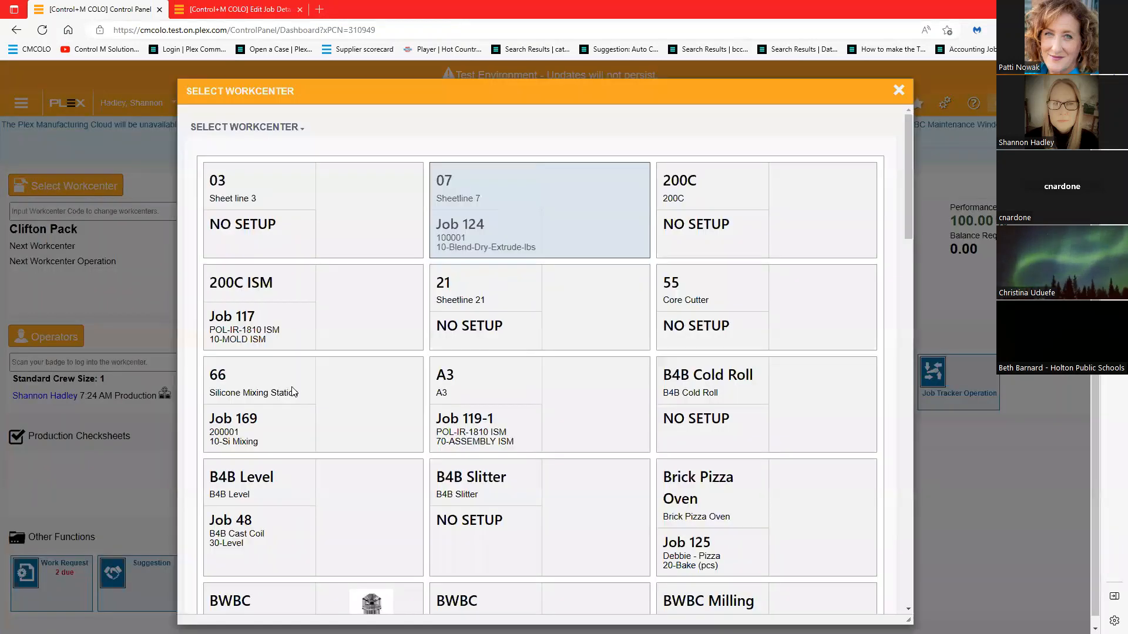
left_click(292, 390)
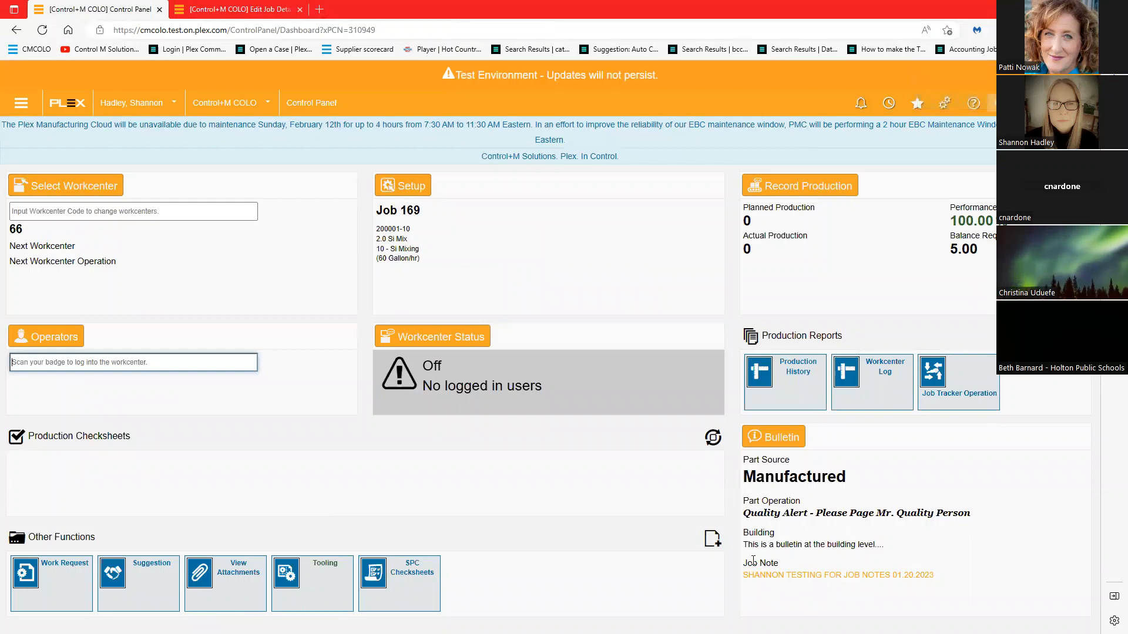
left_click_drag(746, 564, 932, 595)
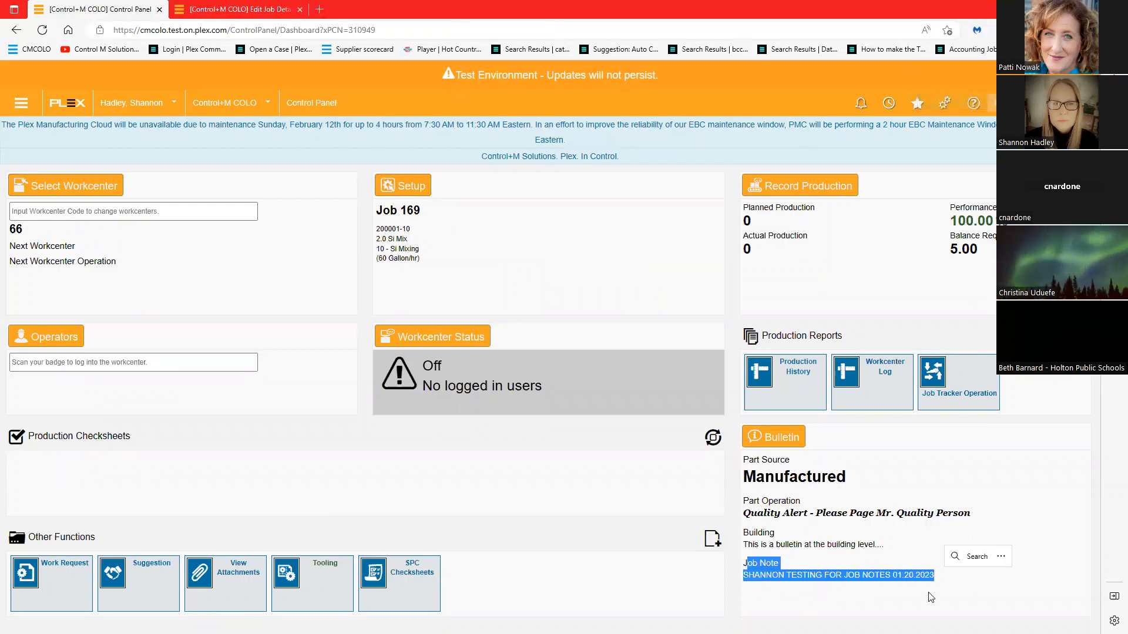
left_click(931, 597)
Change the color in the HTML tag of job 169's Note to red and save the job.
left_click(181, 5)
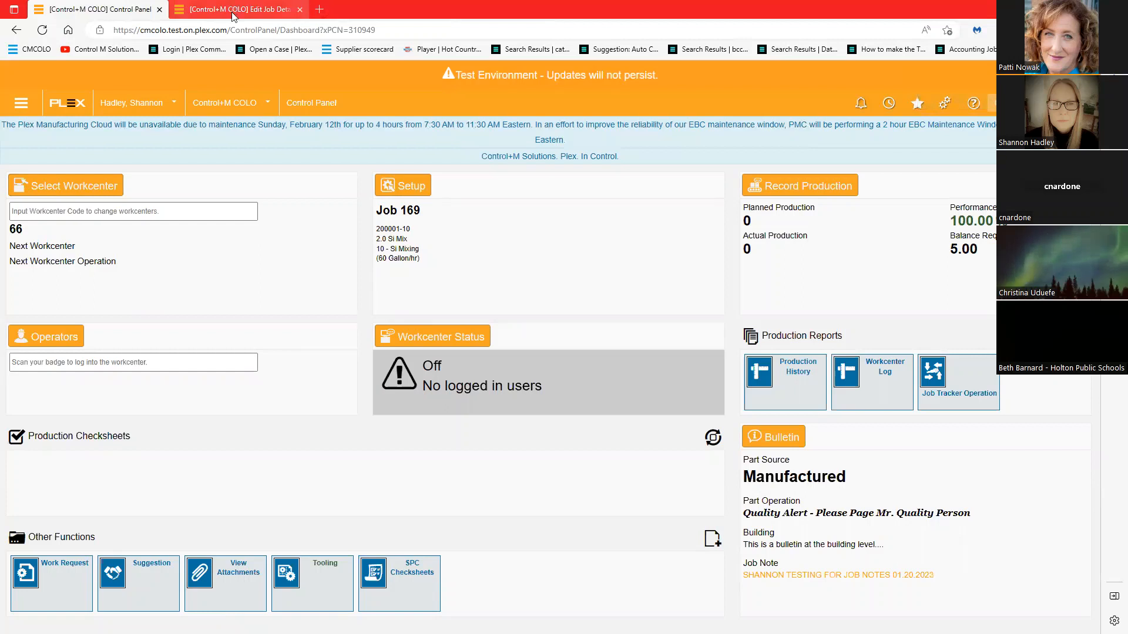
left_click(682, 451)
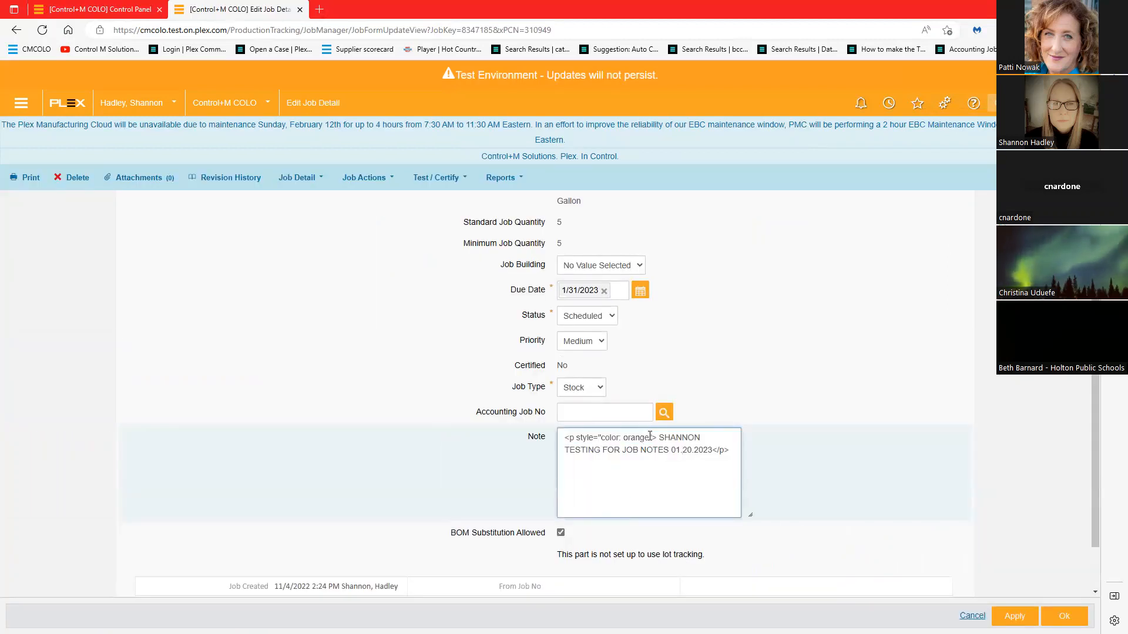
left_click_drag(626, 438, 625, 437)
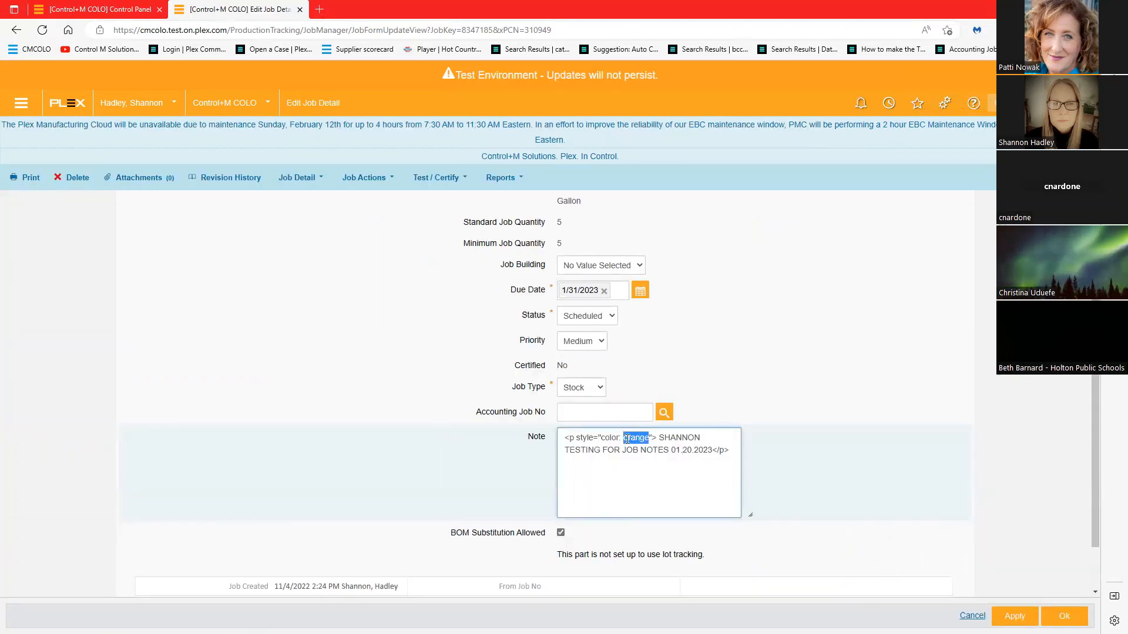
type("red")
left_click(1063, 616)
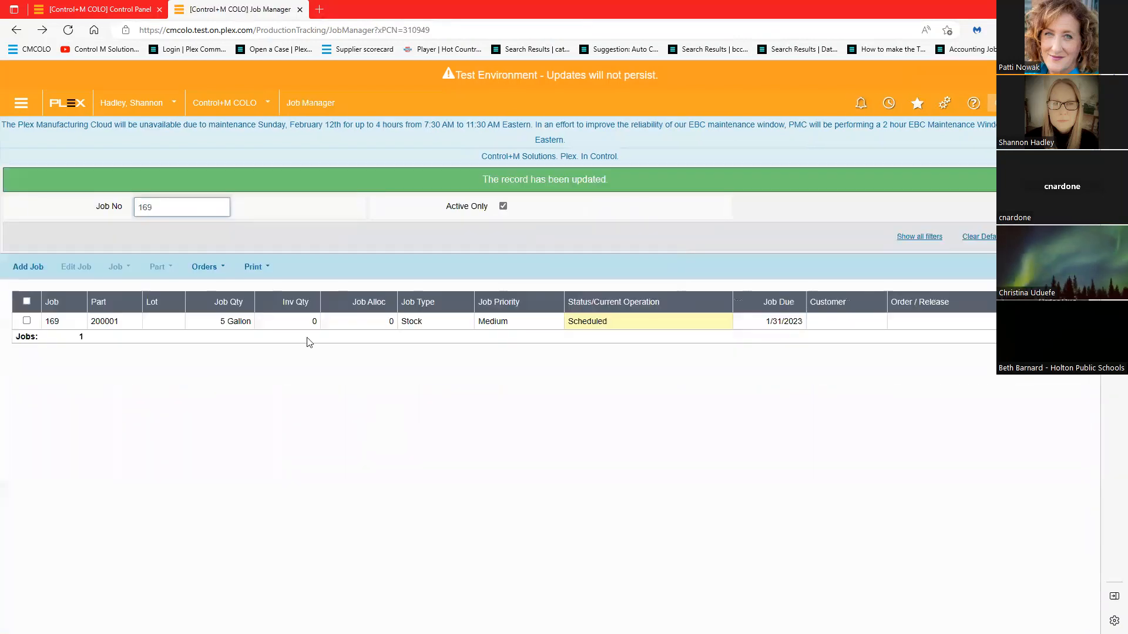
Reload the Control Panel and check the Job Note's text color in the Bulletin section.
left_click(125, 9)
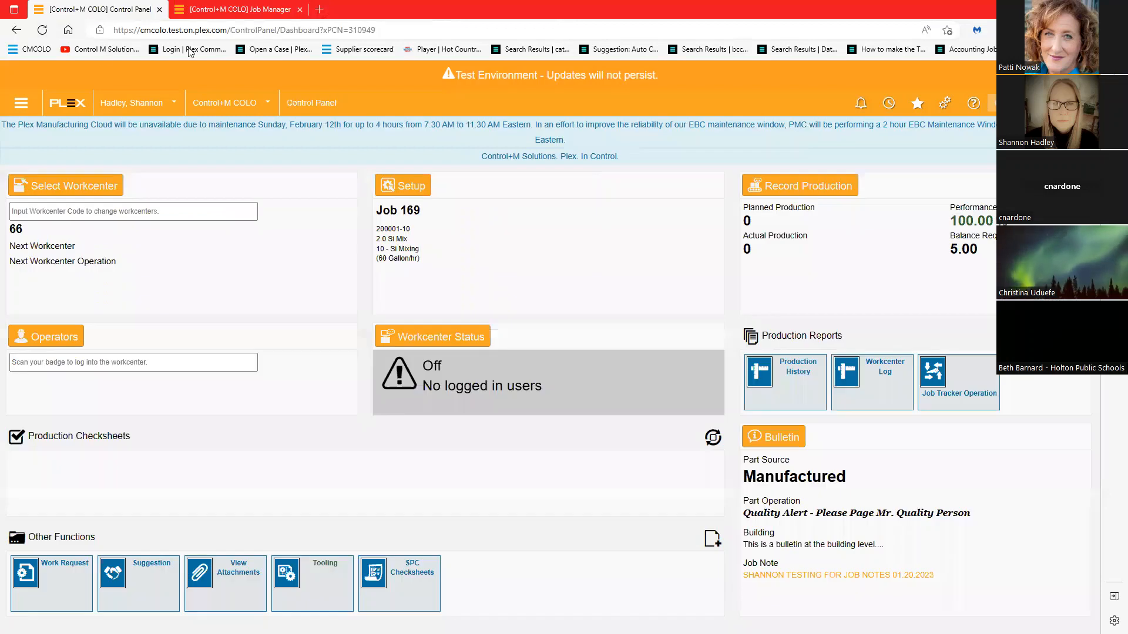
left_click(47, 34)
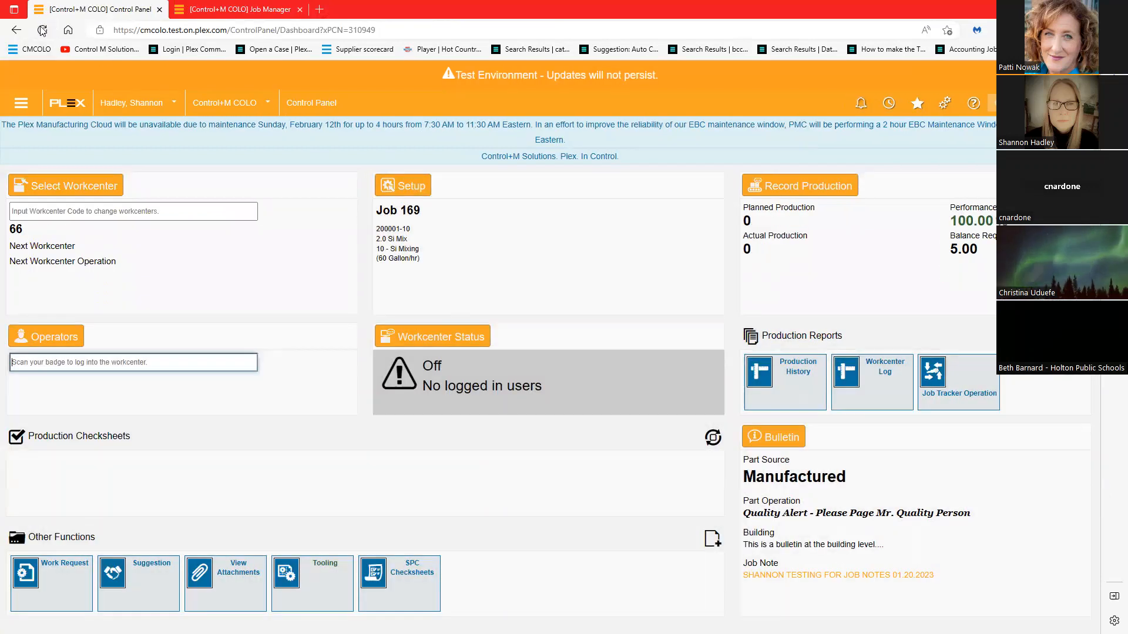
left_click(42, 31)
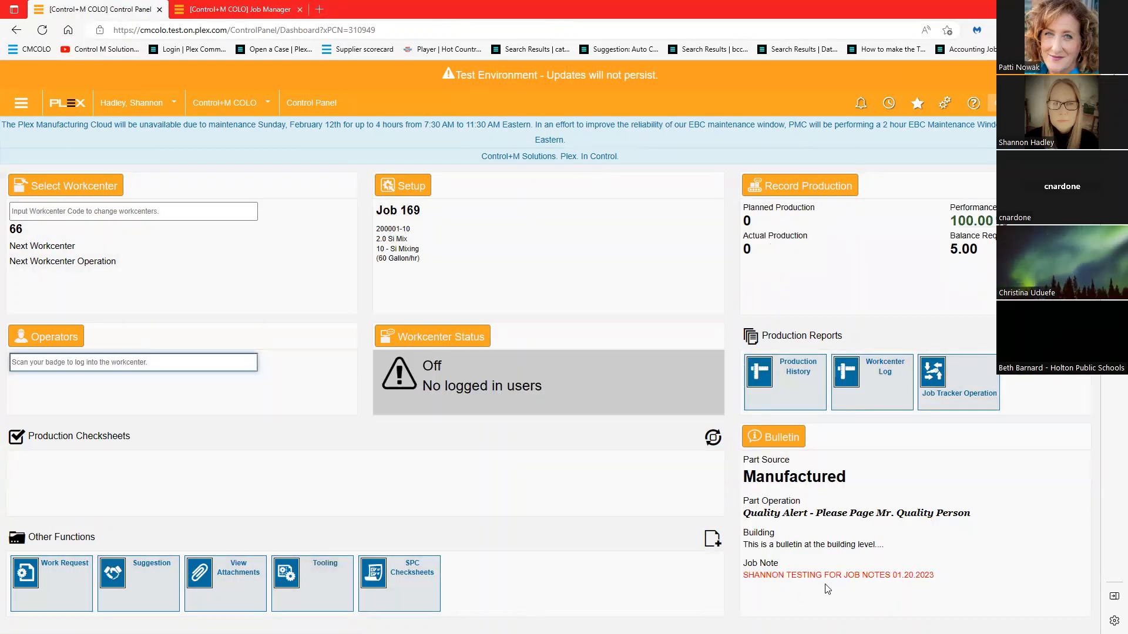
Select job 169 in the Job Manager, and examine workcenter 66's Part Operation Description under Record Production in the Control Panel.
left_click(199, 10)
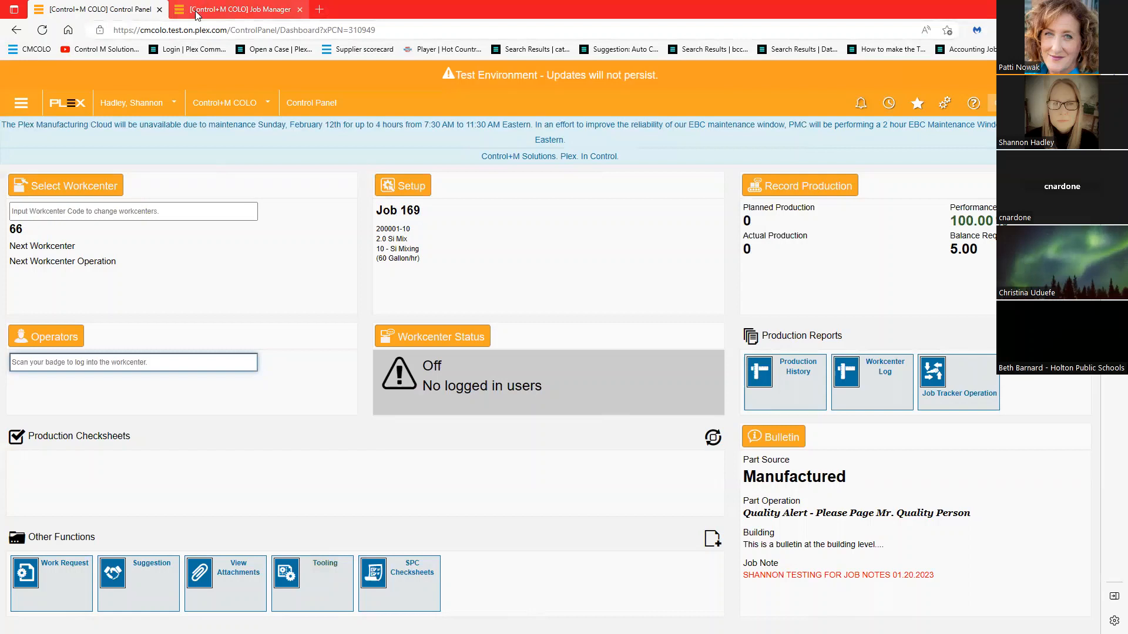
left_click(27, 321)
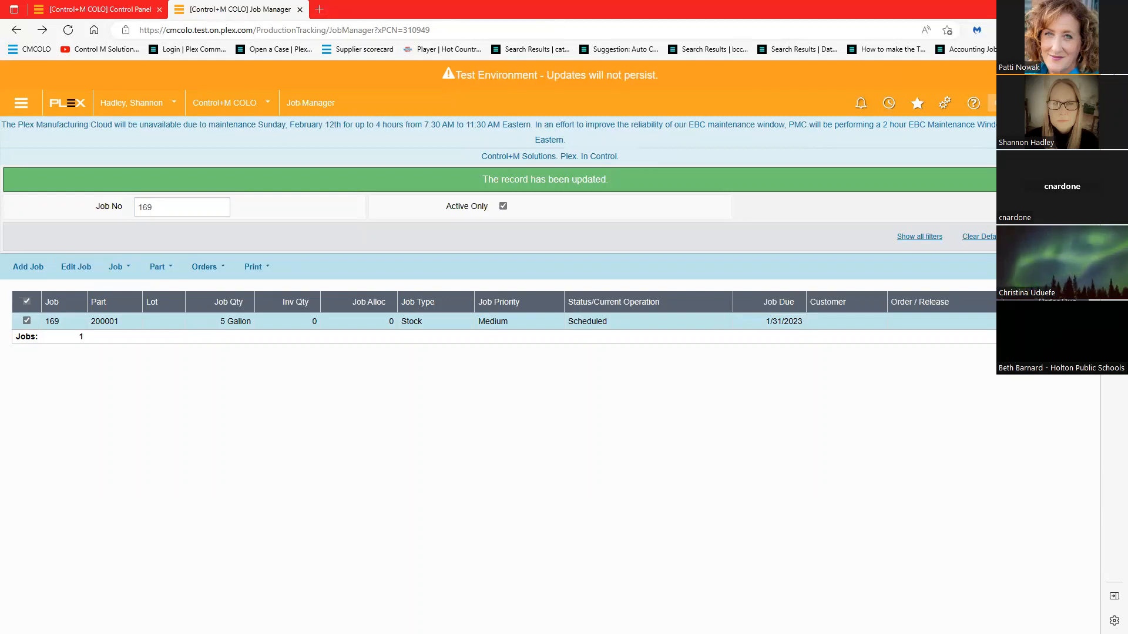
left_click(78, 7)
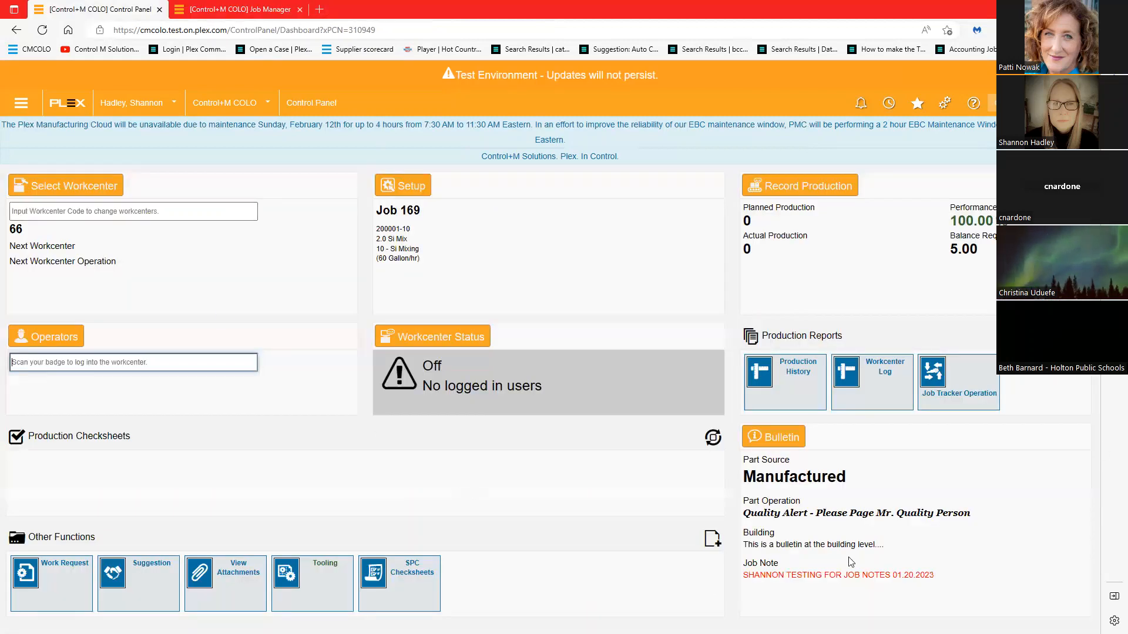
left_click(806, 184)
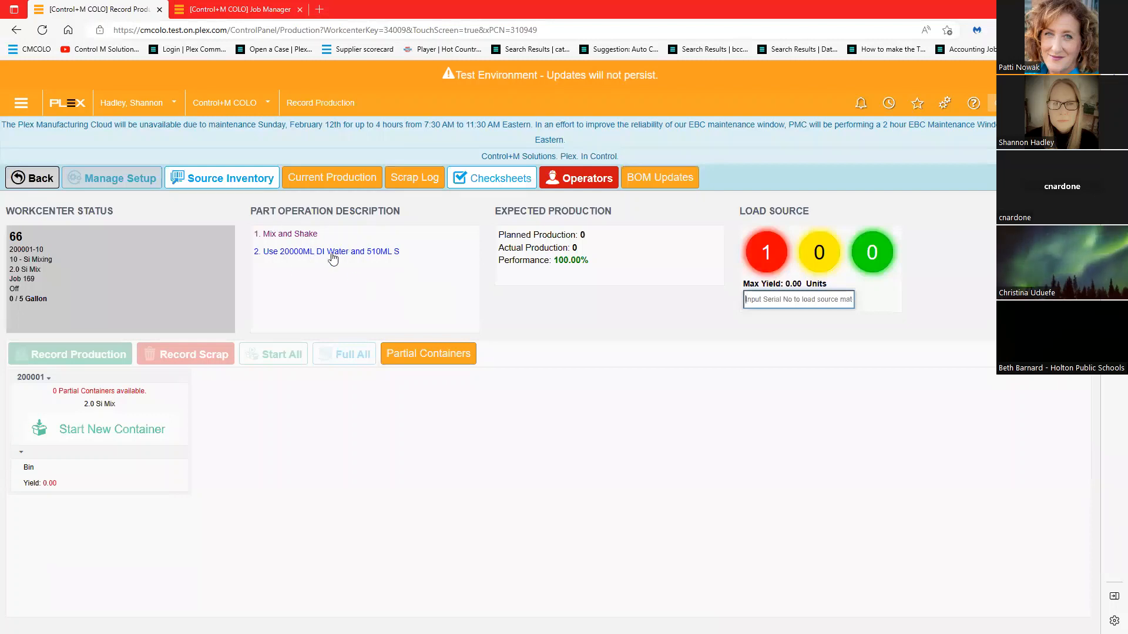
left_click(15, 32)
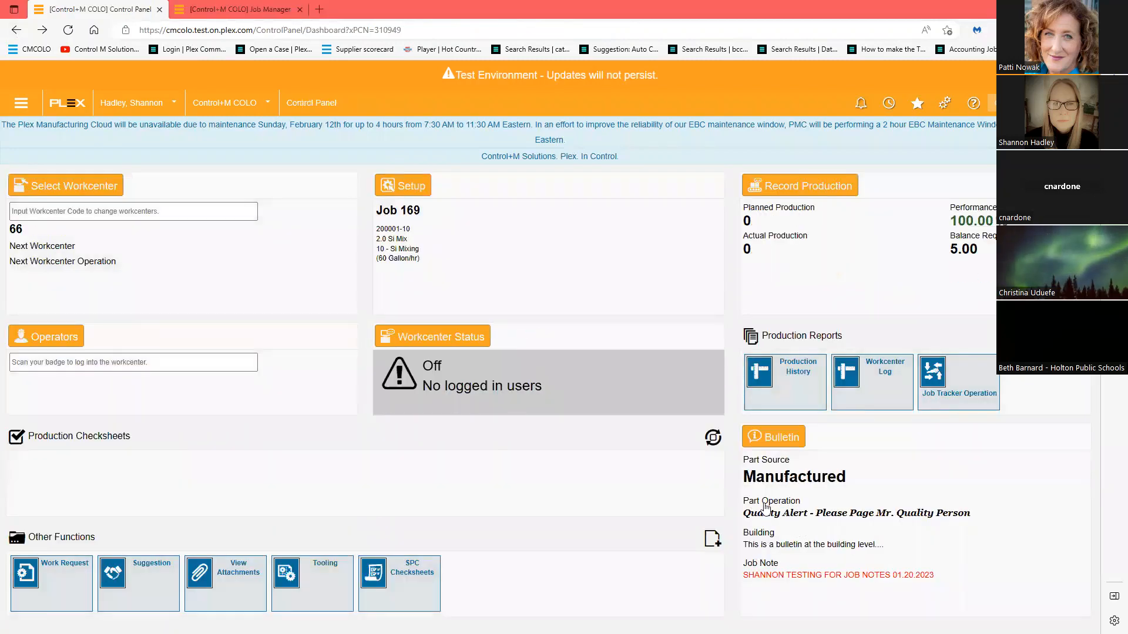
Open the Part Bulletins favorite in the Job Manager browser tab and compare the part 200001 bulletin with the Control Panel's Bulletin section.
left_click(242, 9)
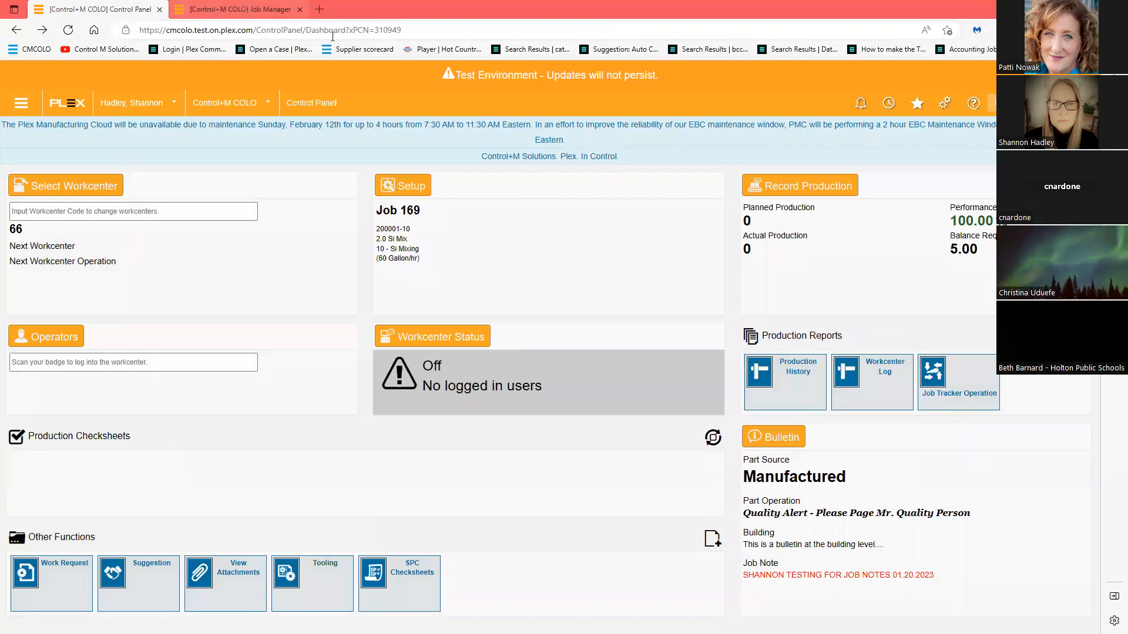
left_click(917, 104)
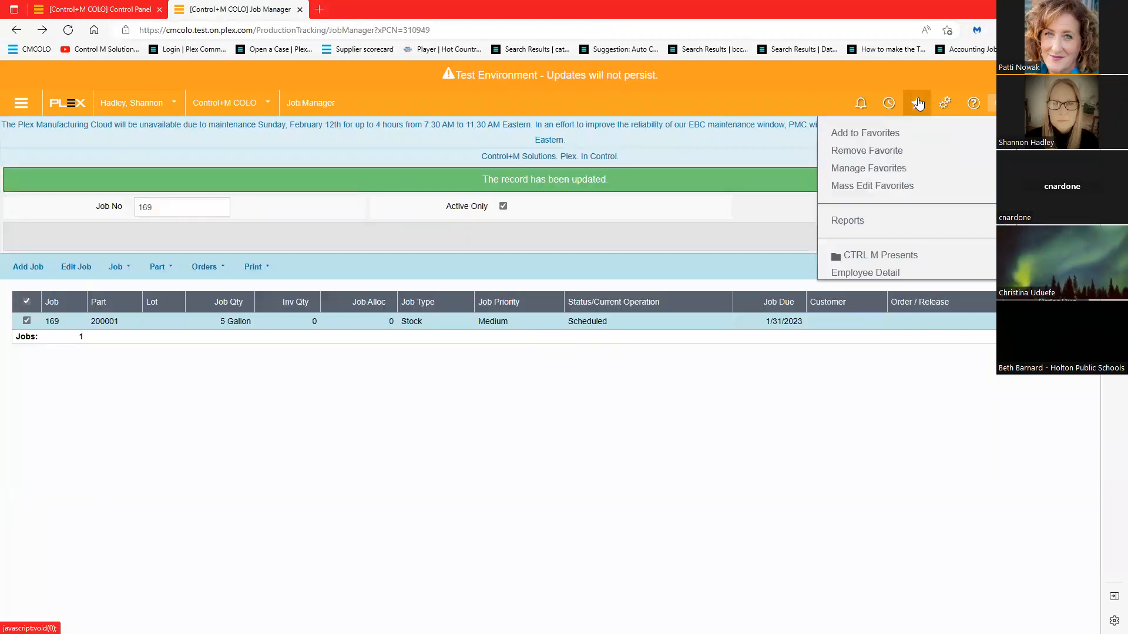
left_click(892, 259)
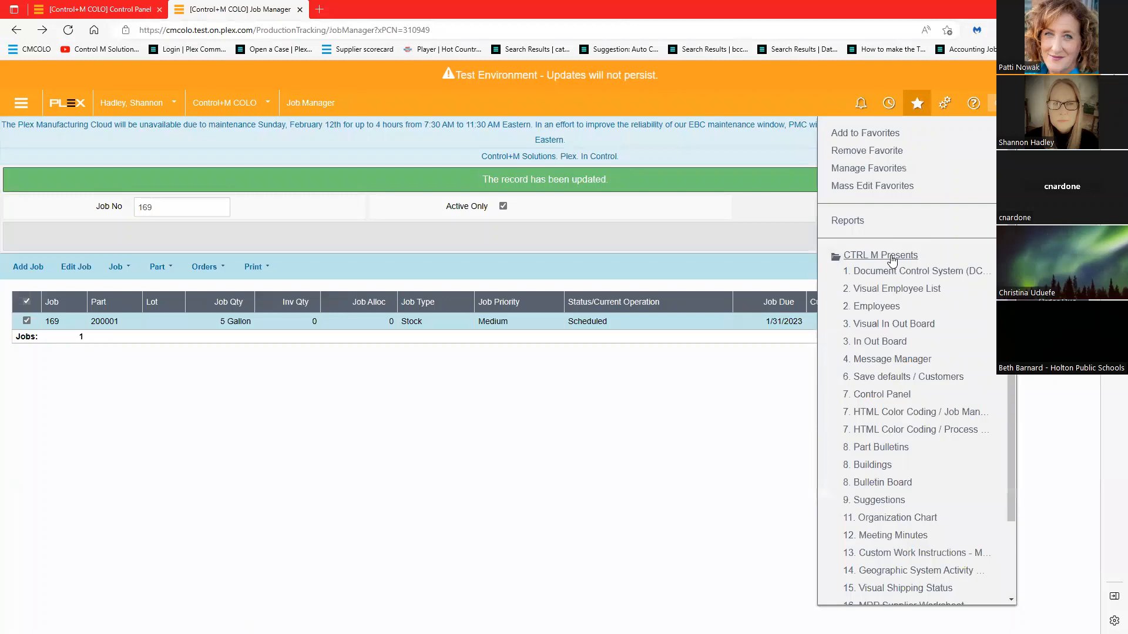
left_click(871, 448)
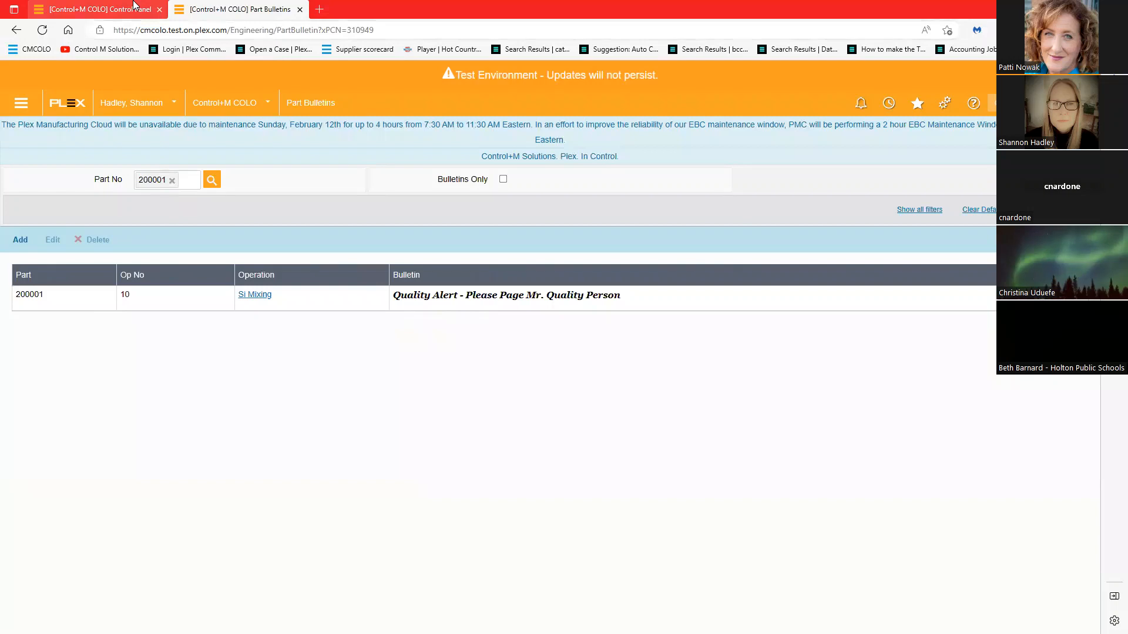
key("ctrl+Tab")
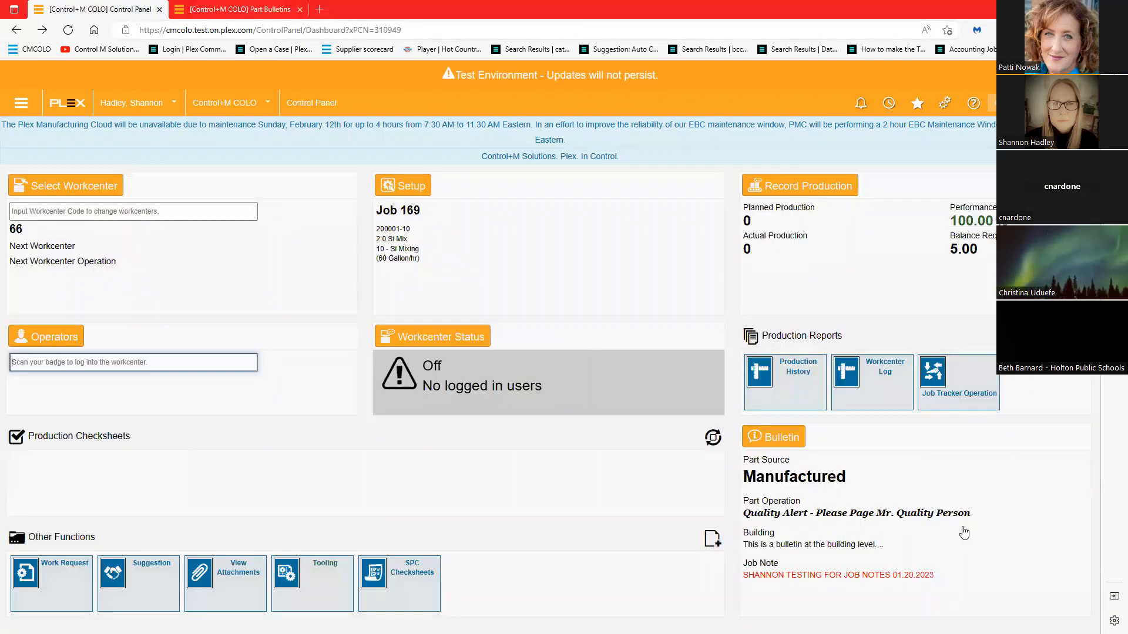
left_click(209, 10)
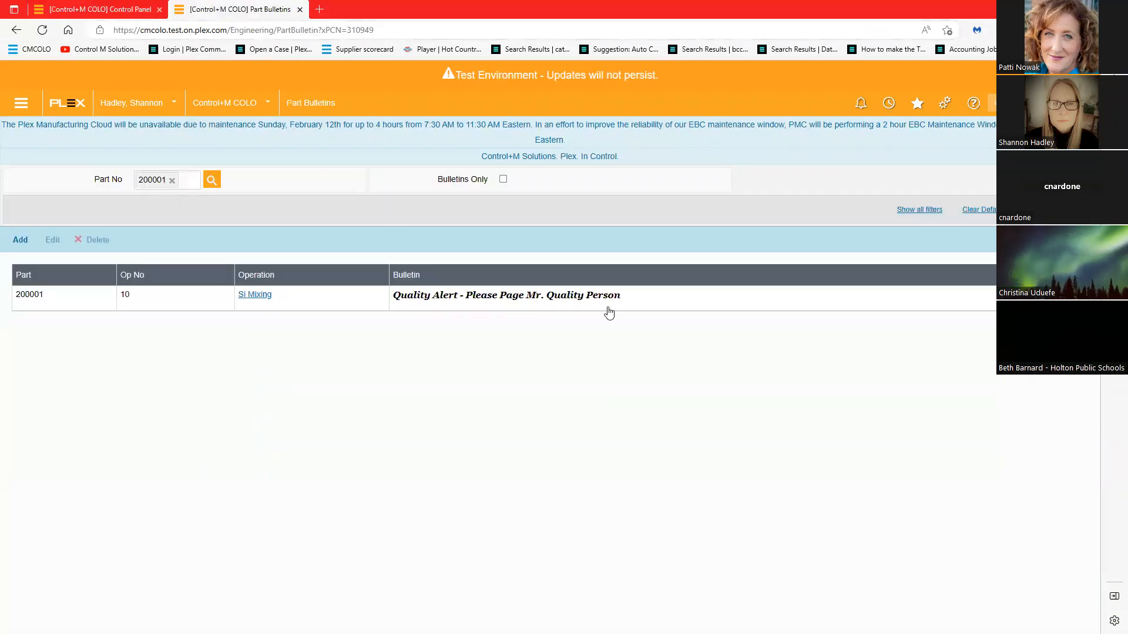
Remove the bold and italic formatting from part 200001's Si Mixing bulletin, save it, and reload the Control Panel to check it.
left_click(250, 295)
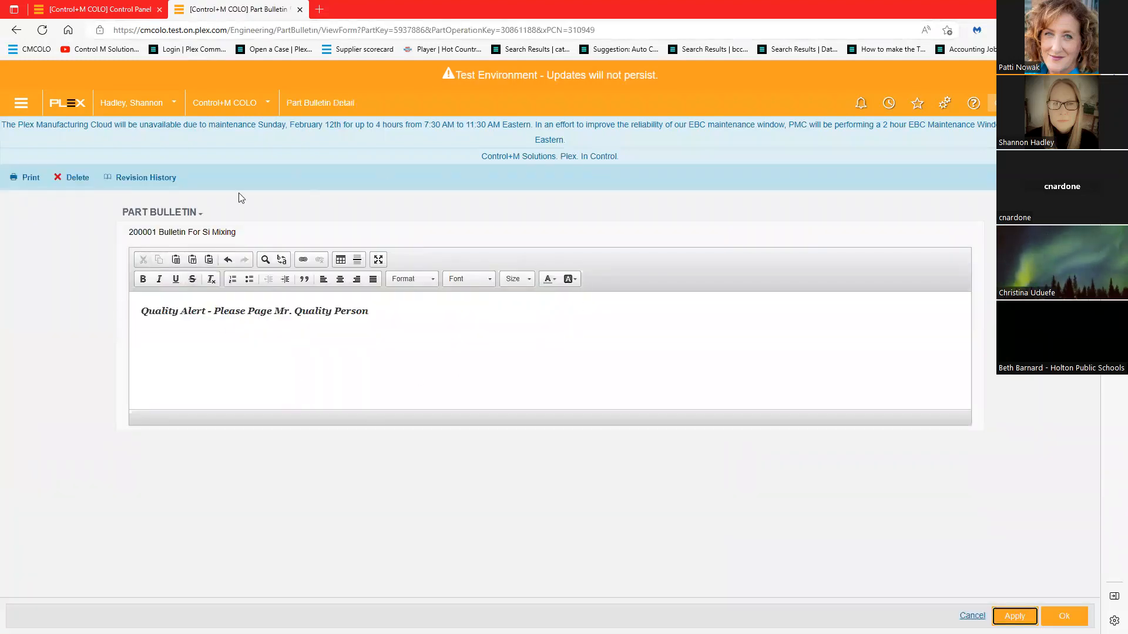
left_click(142, 311)
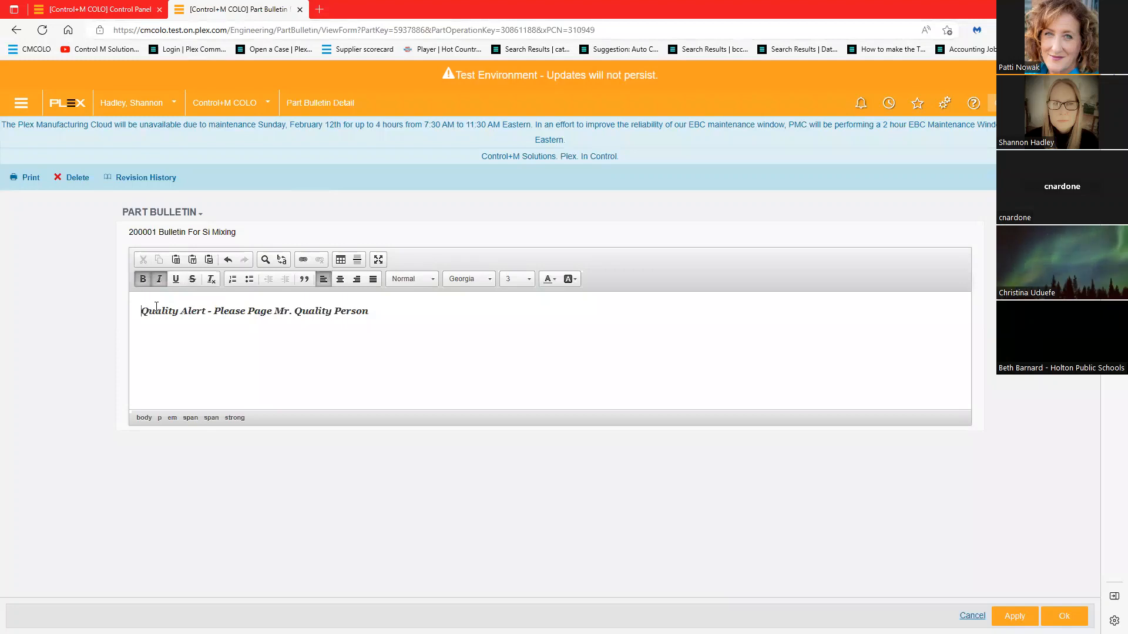
left_click_drag(368, 319, 132, 326)
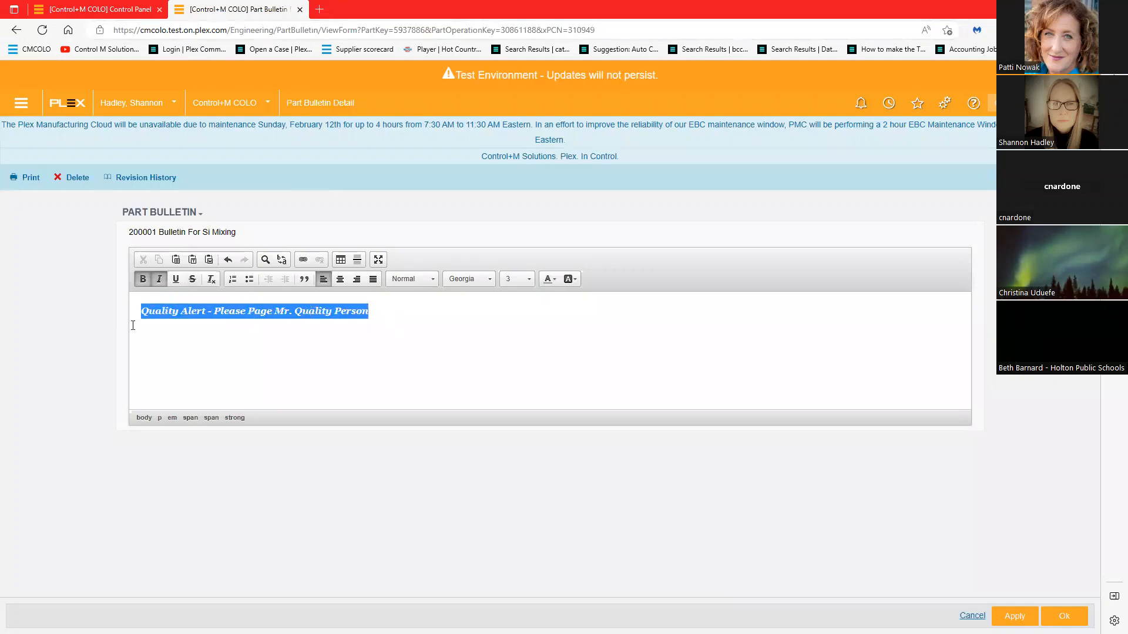
left_click(158, 278)
left_click(143, 279)
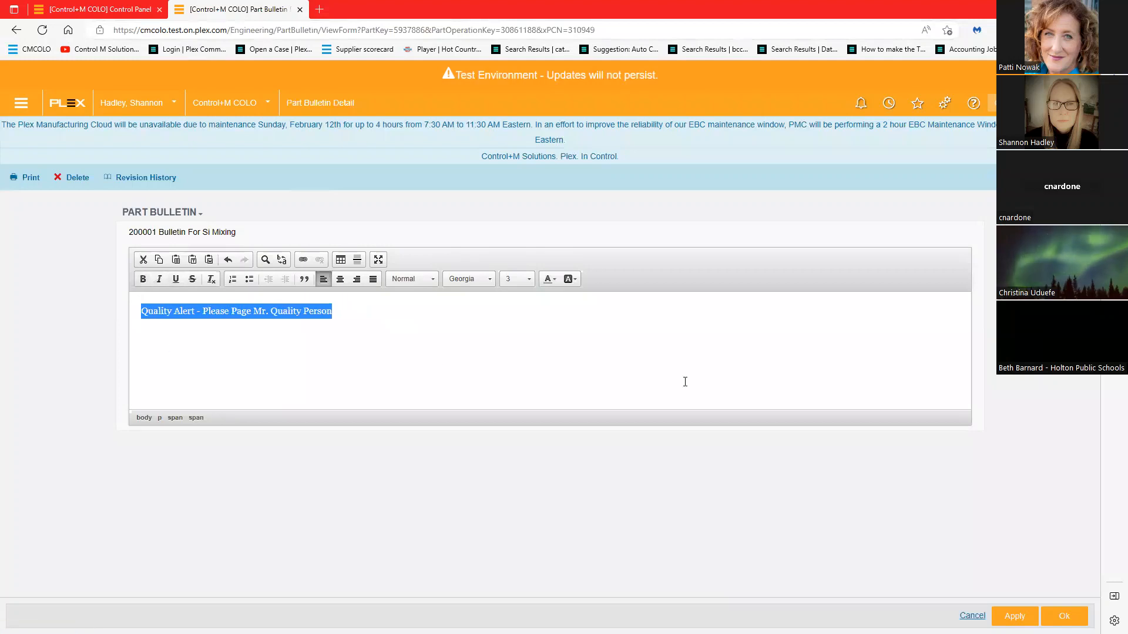
left_click(1064, 616)
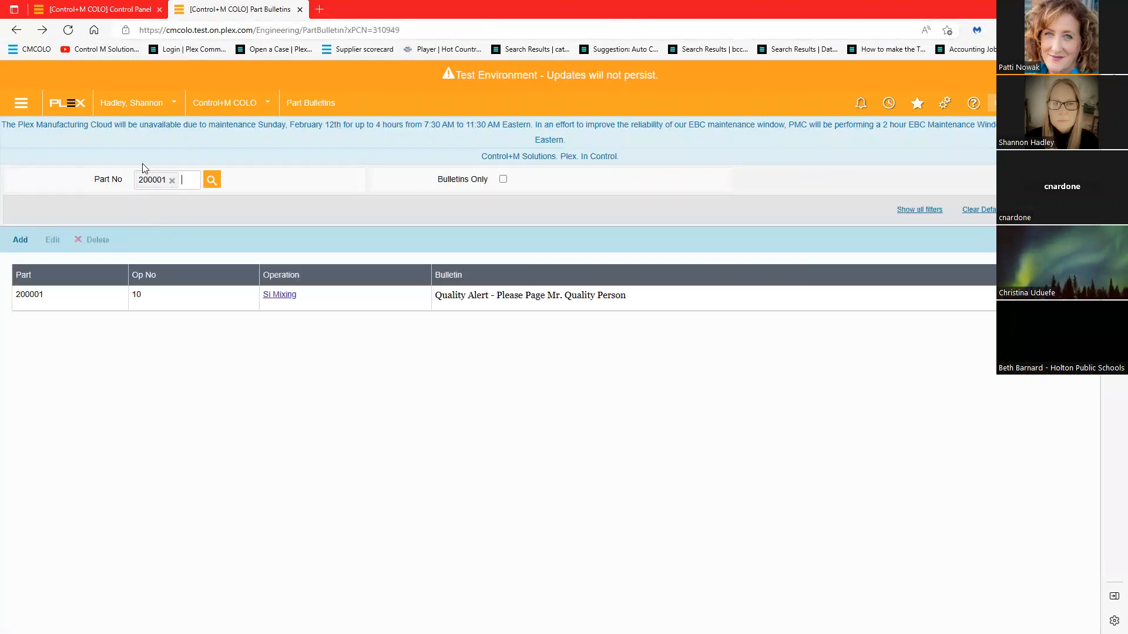
left_click(143, 11)
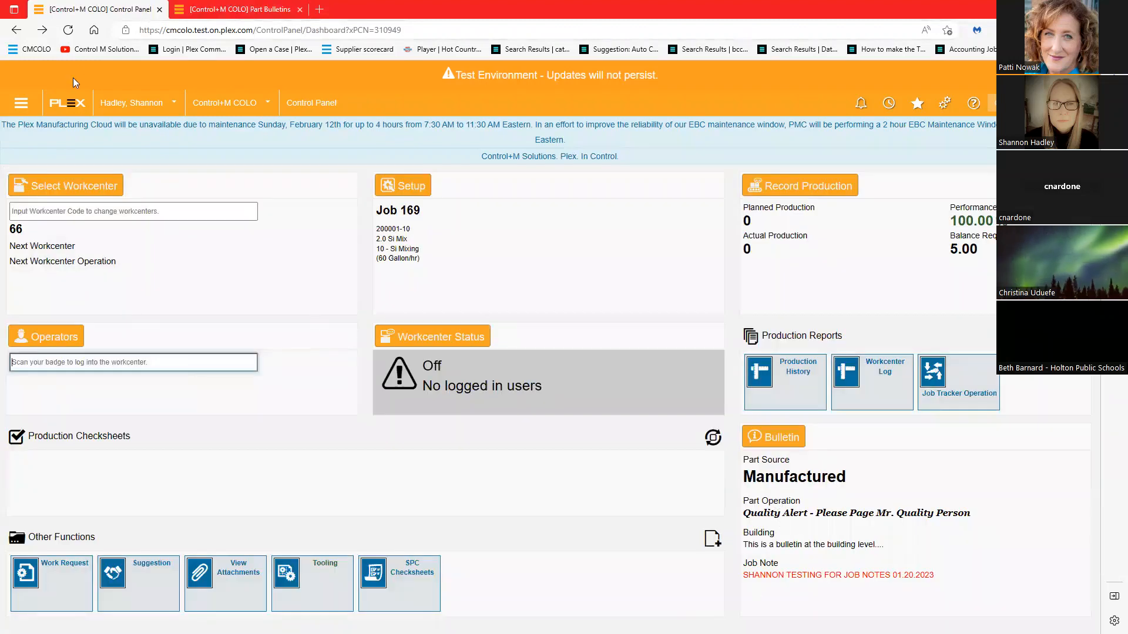
left_click(68, 31)
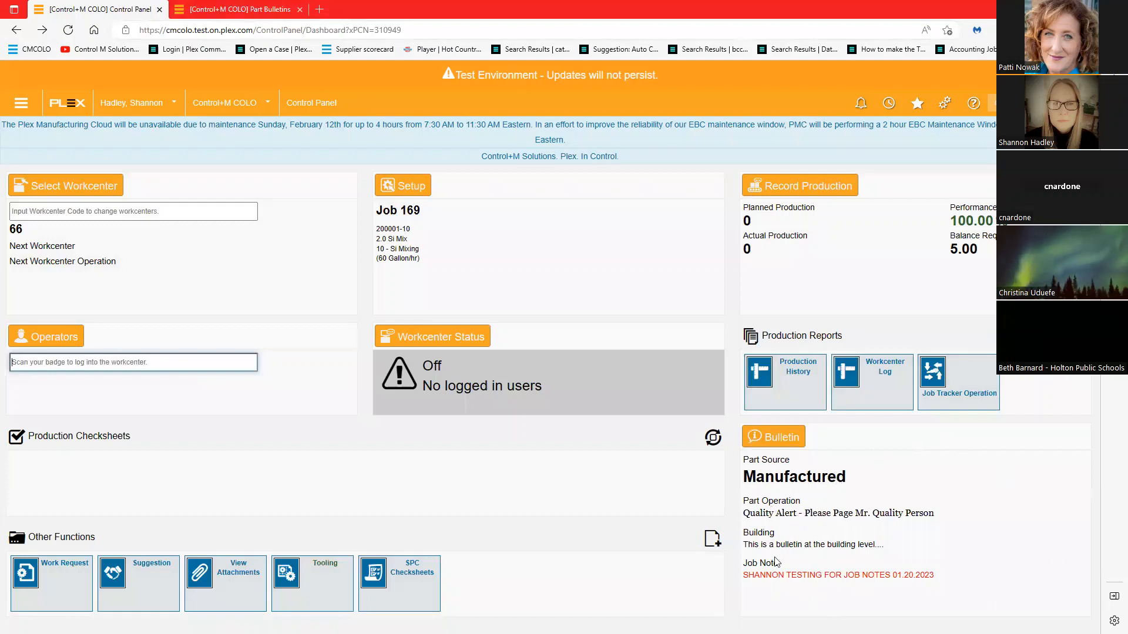
Open the Buildings favorite in the Part Bulletins browser tab and examine the Notification text of building ControlM.
key("ctrl+Tab")
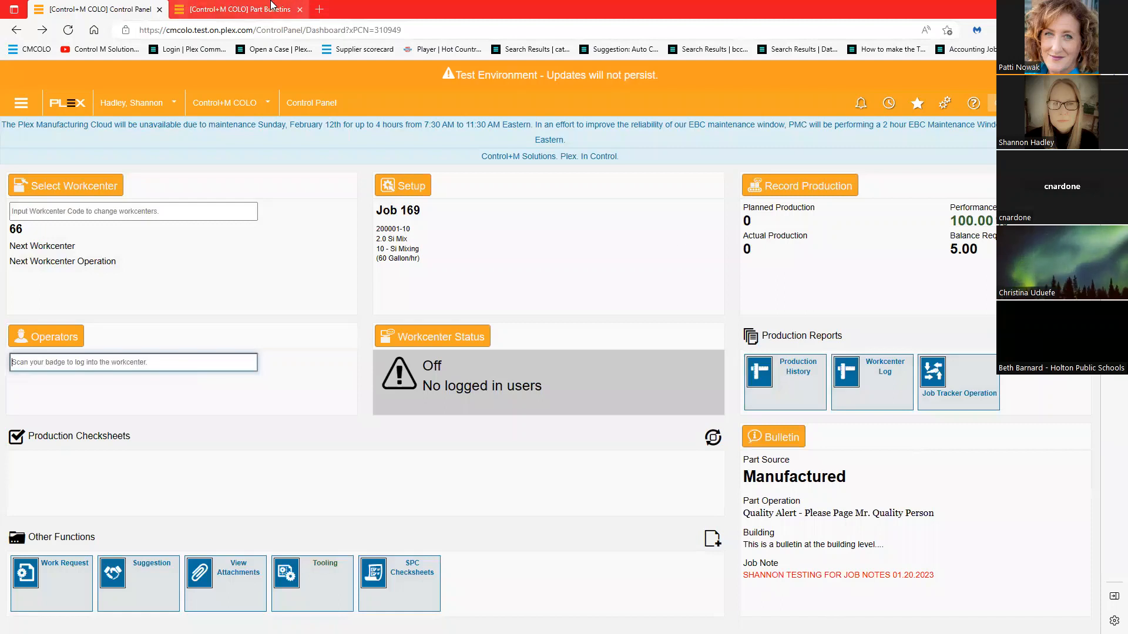
left_click(918, 106)
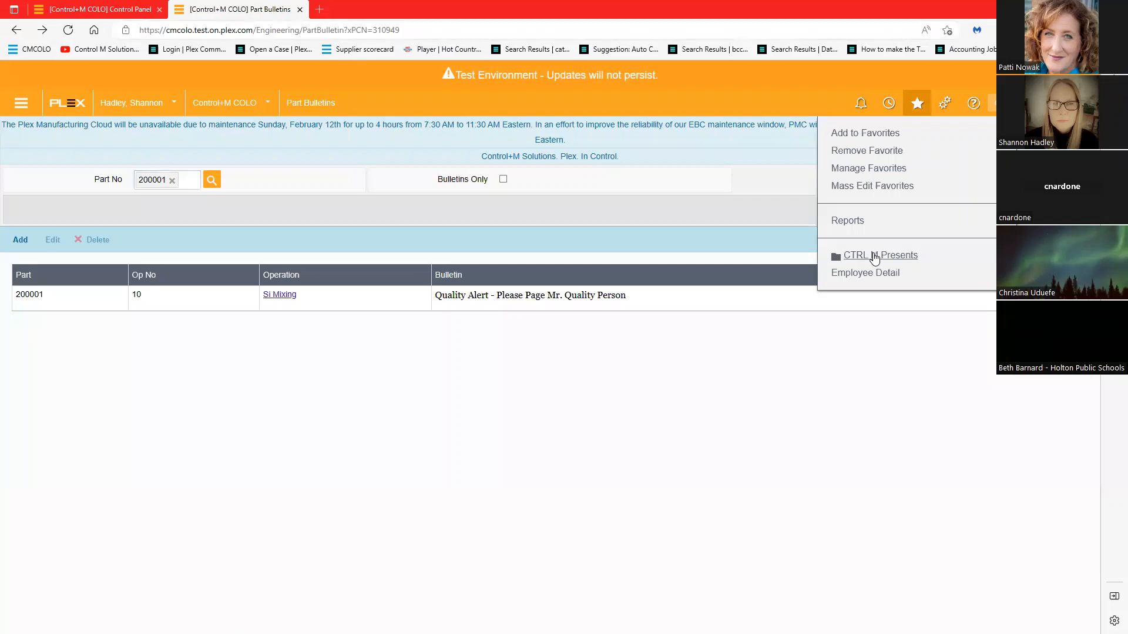
left_click(875, 256)
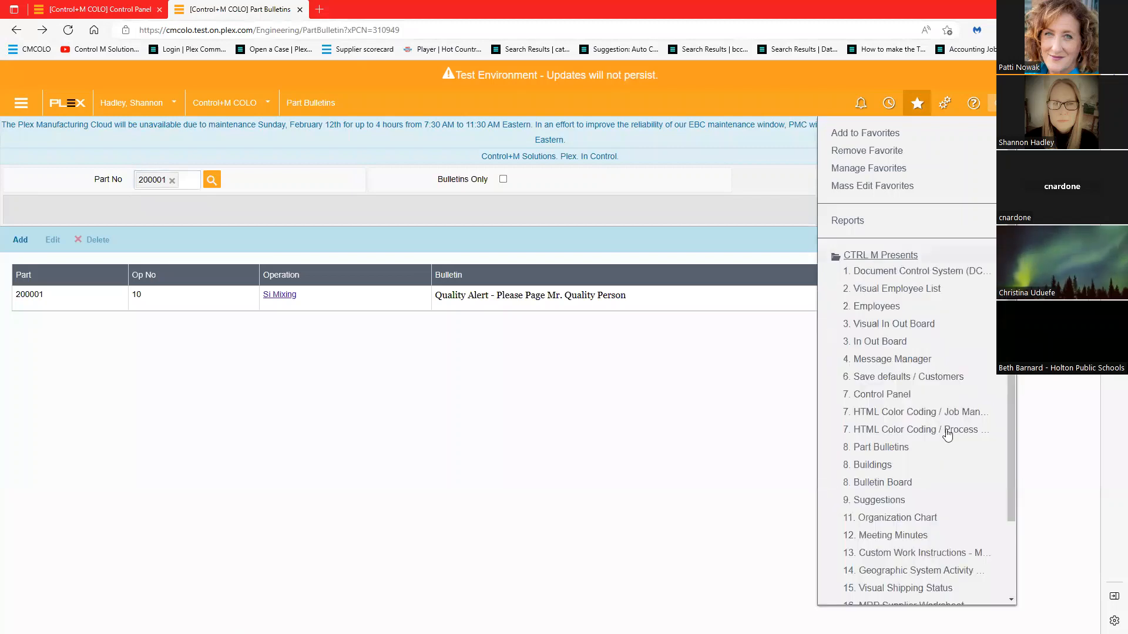
left_click(876, 465)
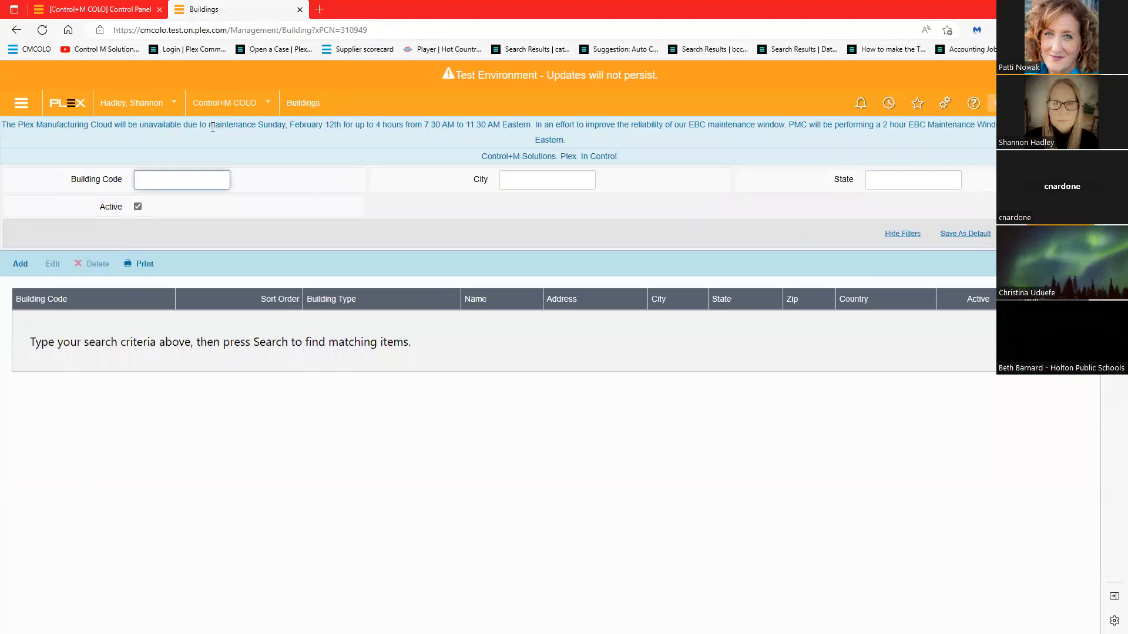
left_click(32, 292)
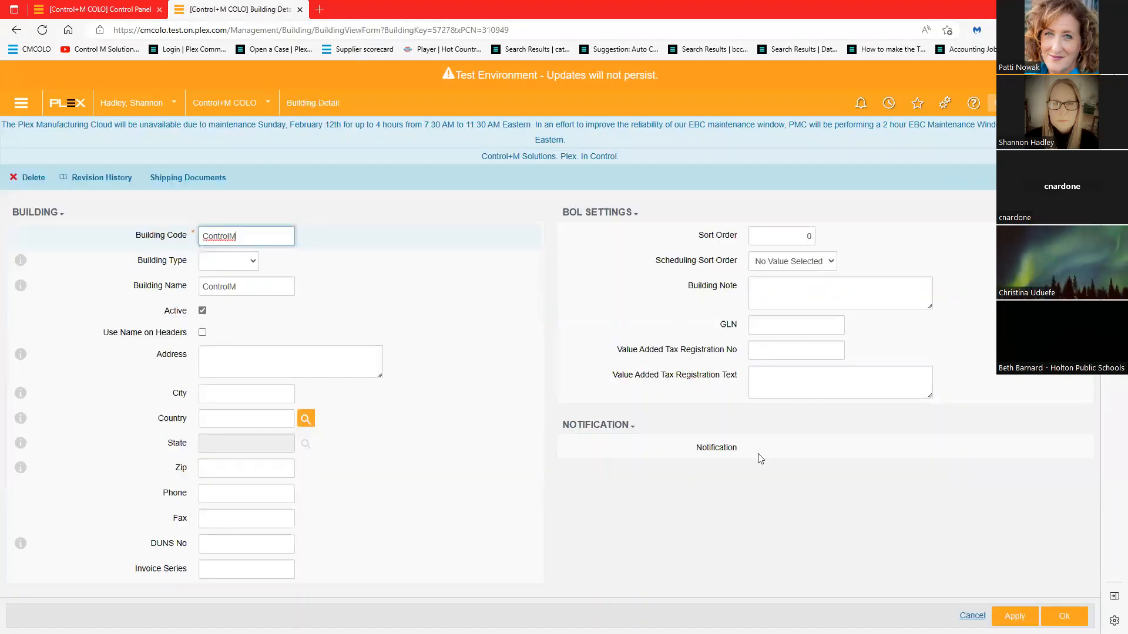
left_click_drag(936, 521, 735, 525)
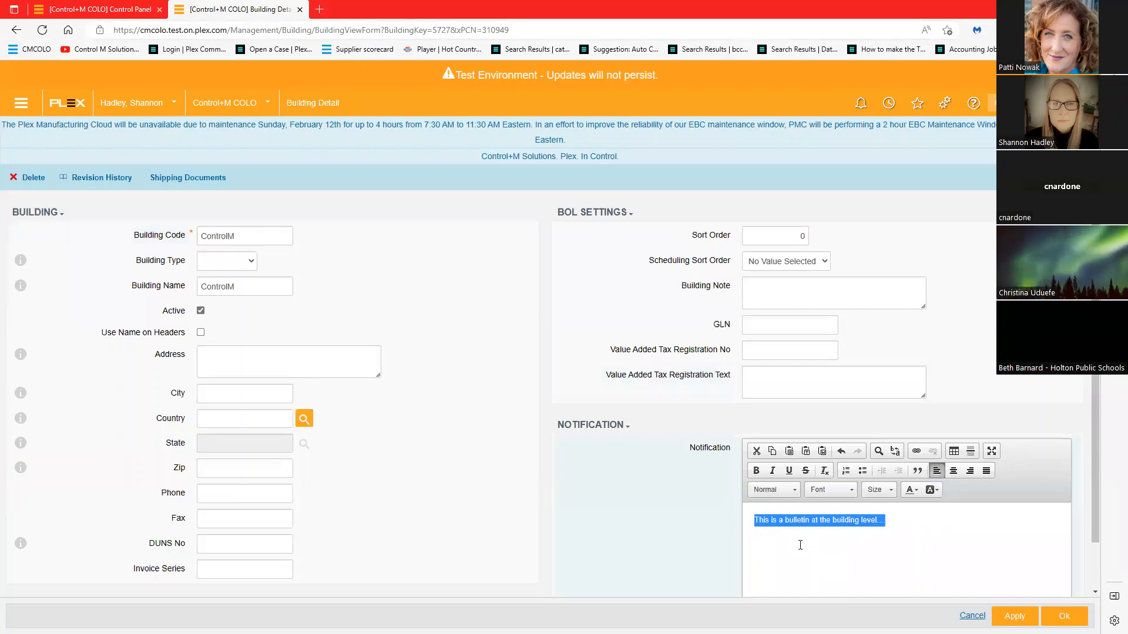
left_click(919, 520)
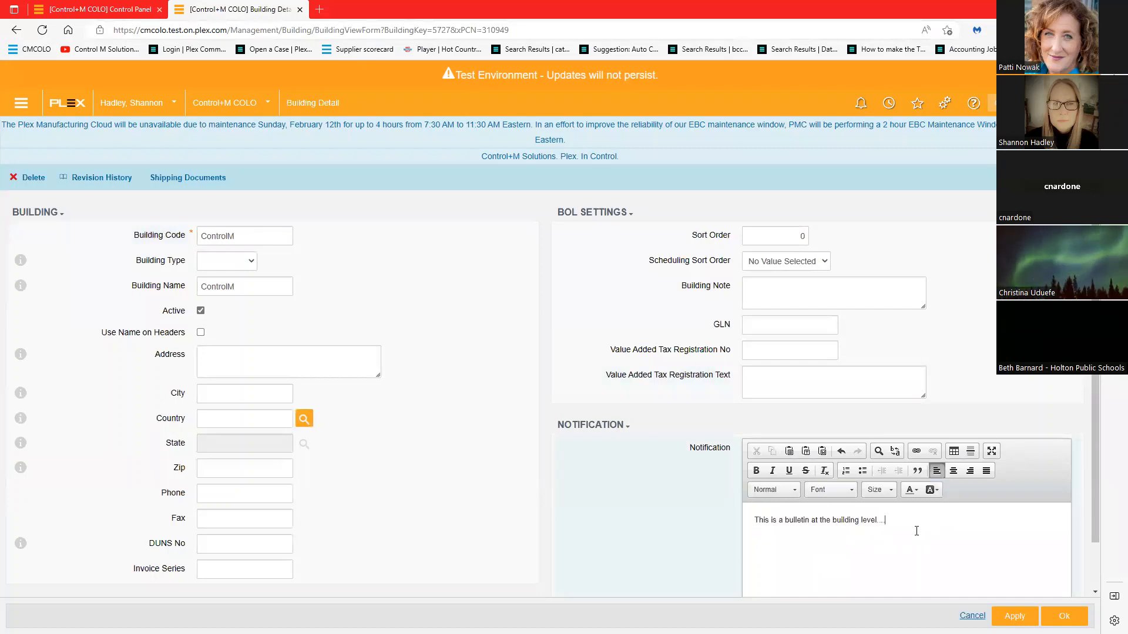
Switch the Control Panel to workcenter A3 and check the Building entry in its Bulletin section.
left_click(130, 15)
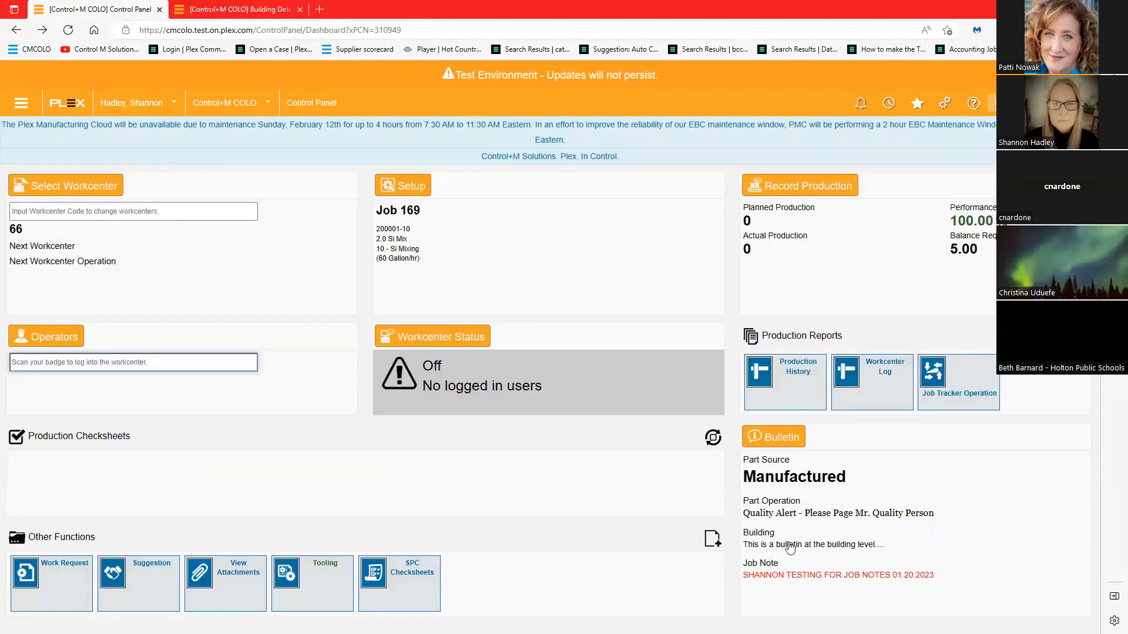
left_click(101, 179)
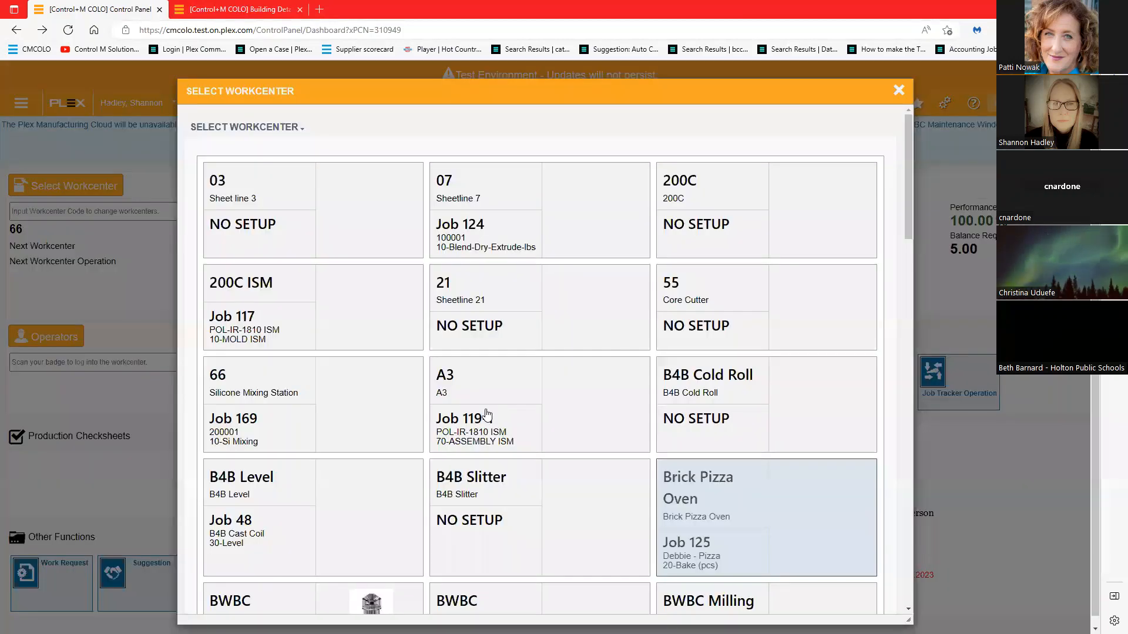
left_click(486, 414)
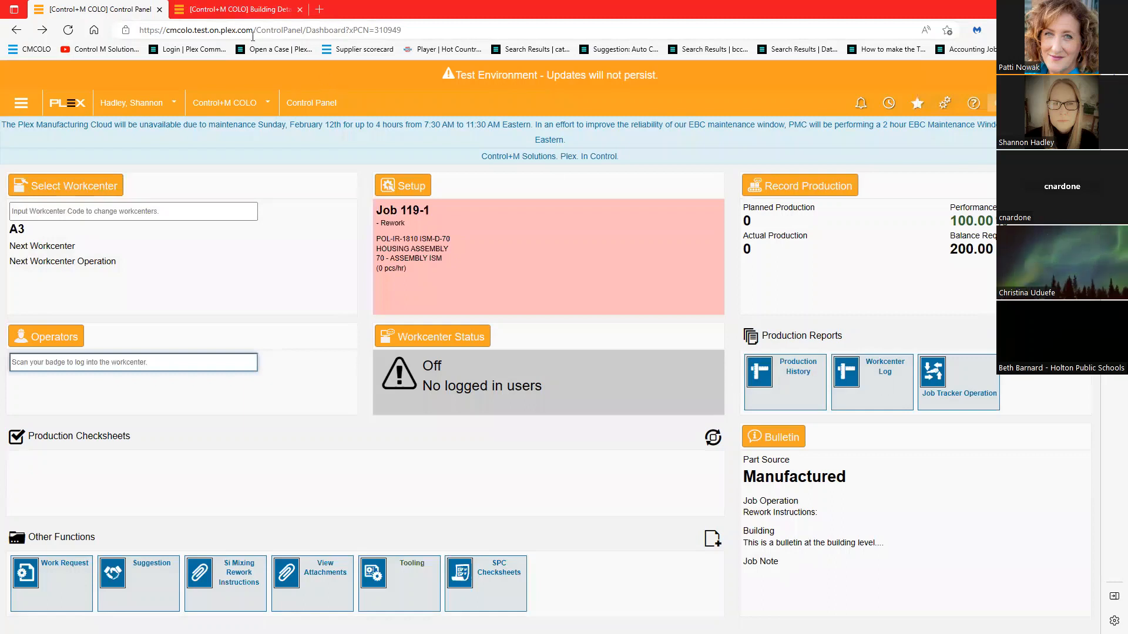
Remove the Employee Detail favorite from the Building Detail browser tab and go to the Plex home page to check it.
left_click(238, 8)
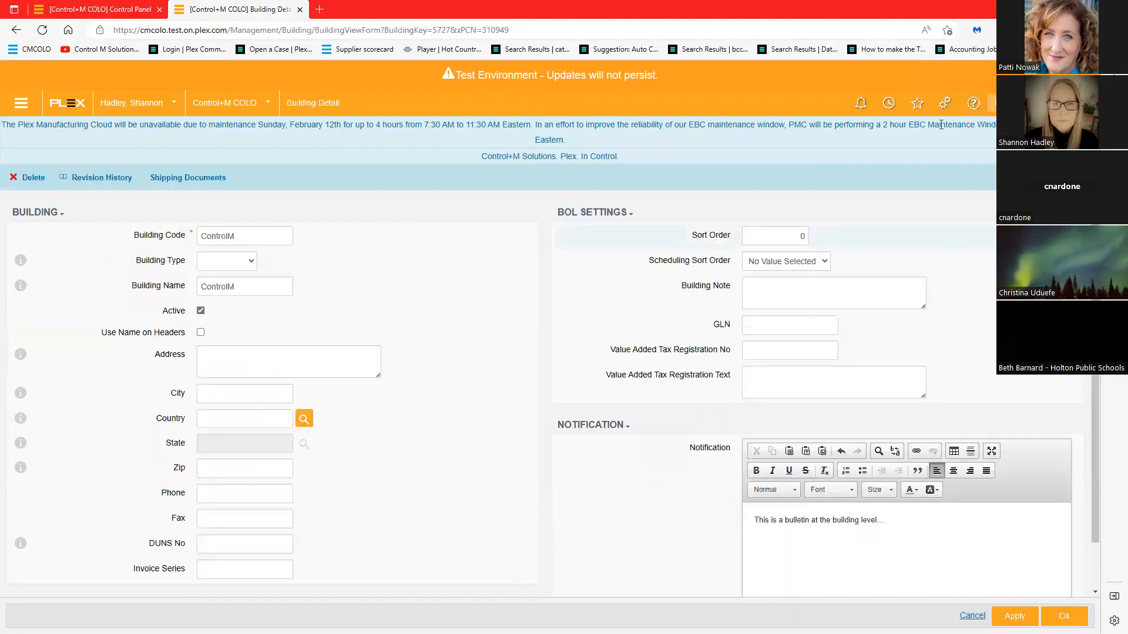
left_click(917, 103)
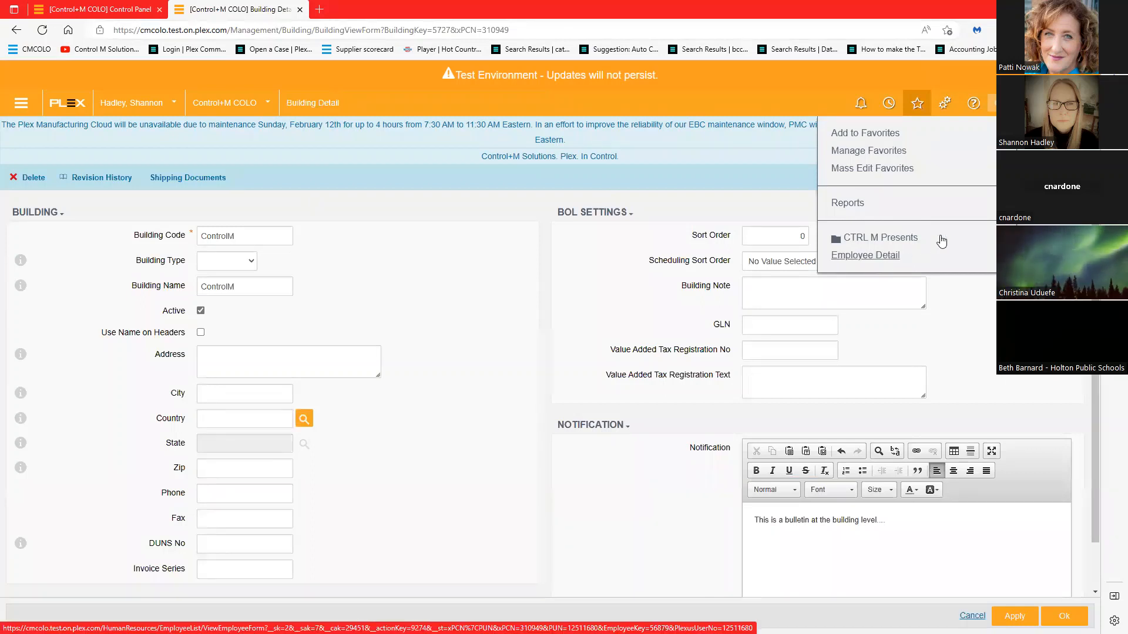
left_click(882, 154)
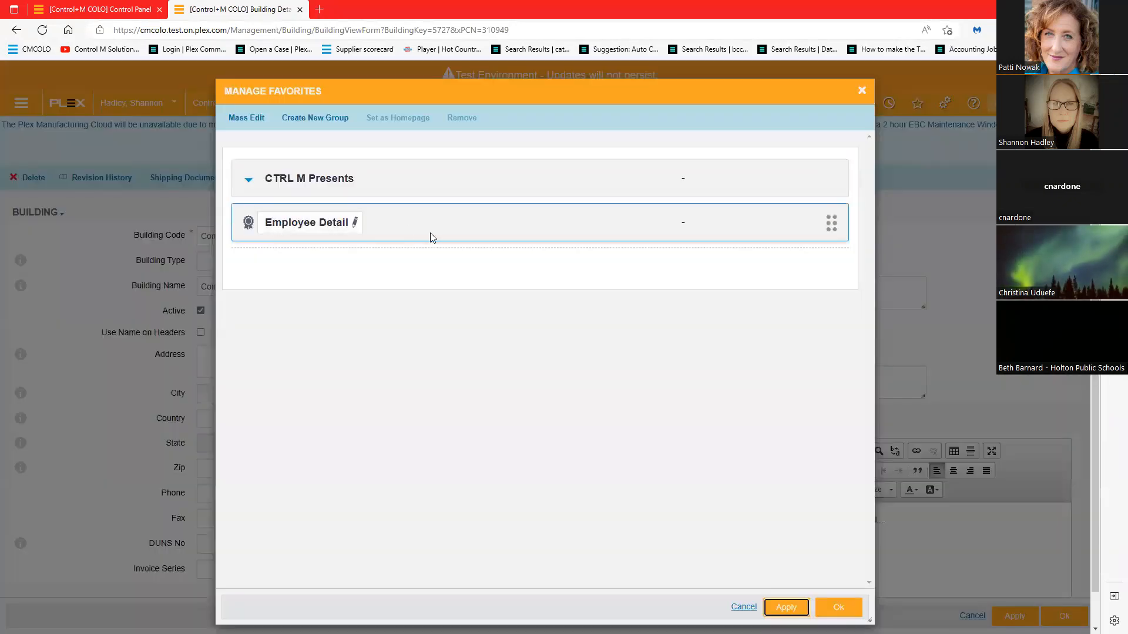
left_click(370, 235)
left_click(460, 116)
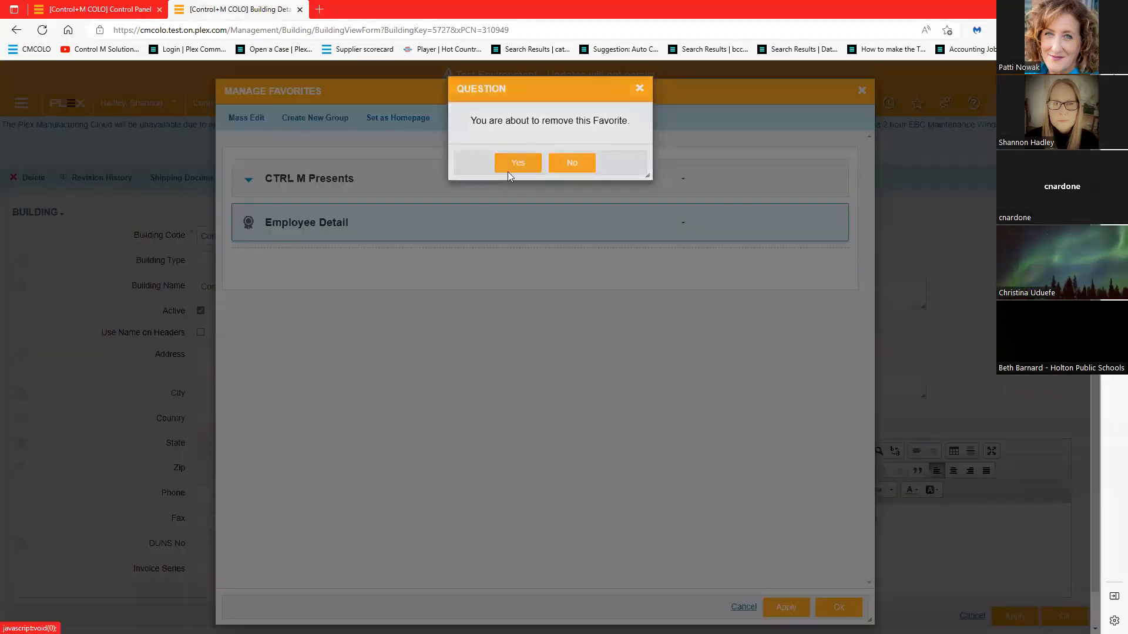
left_click(508, 174)
left_click(834, 605)
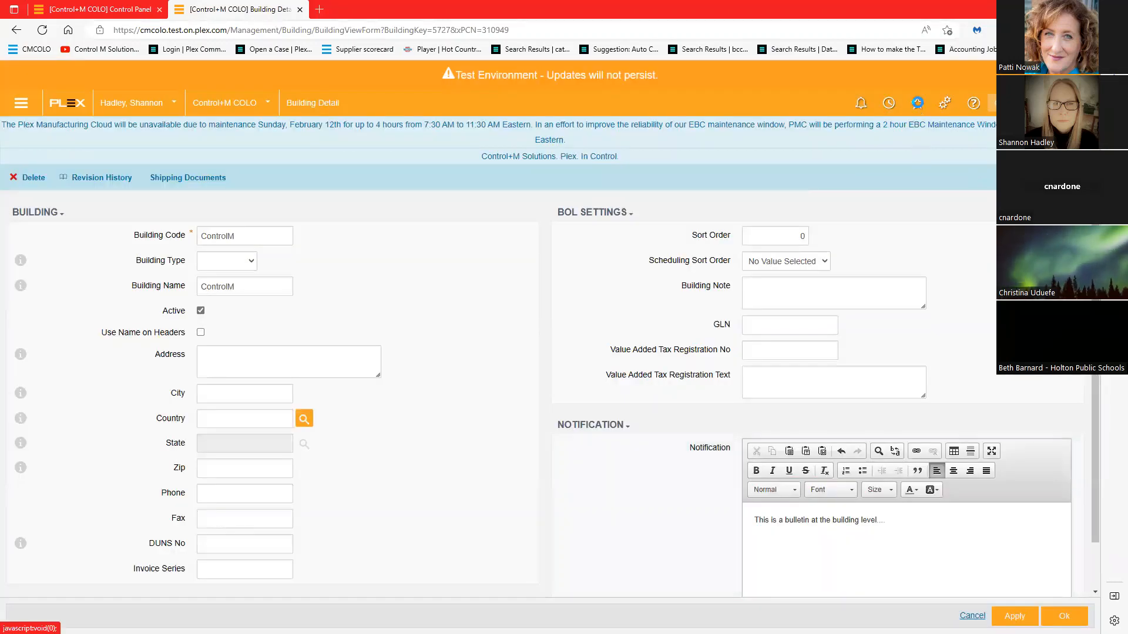
left_click(917, 104)
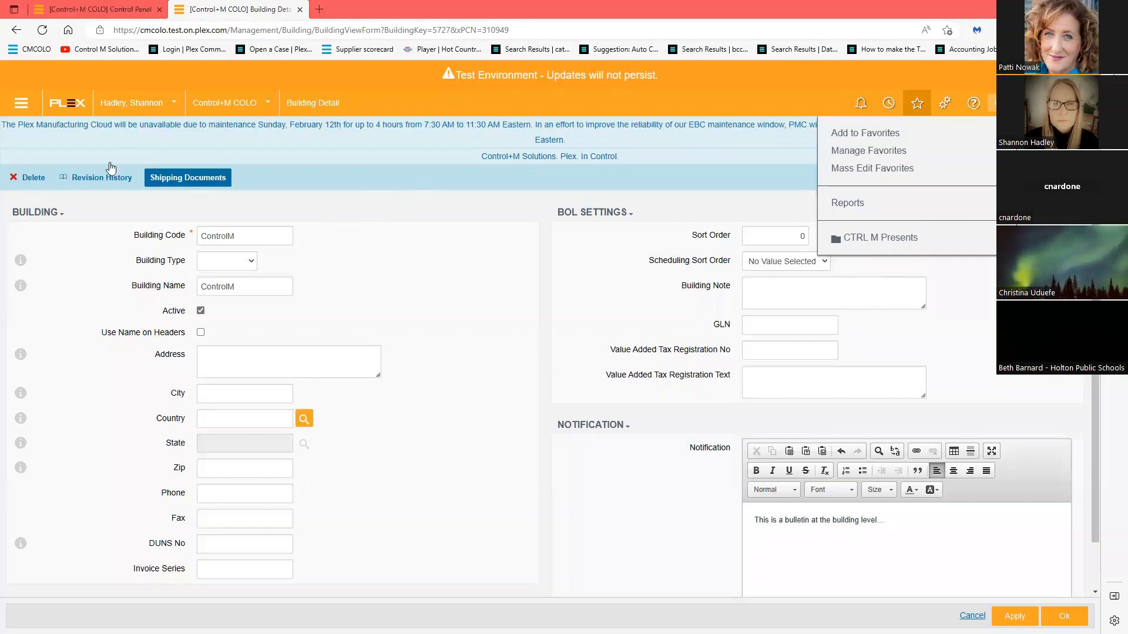
left_click(85, 102)
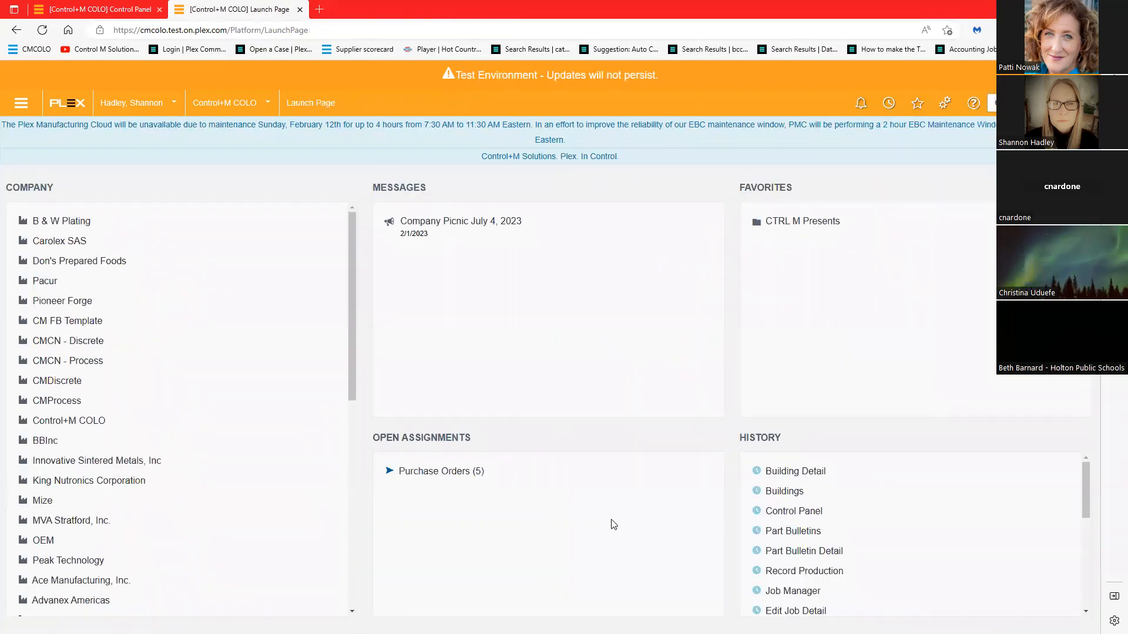
Open Job Manager from the page history and add it as a favorite named Job Manager with Homepage enabled.
left_click(789, 592)
type("169")
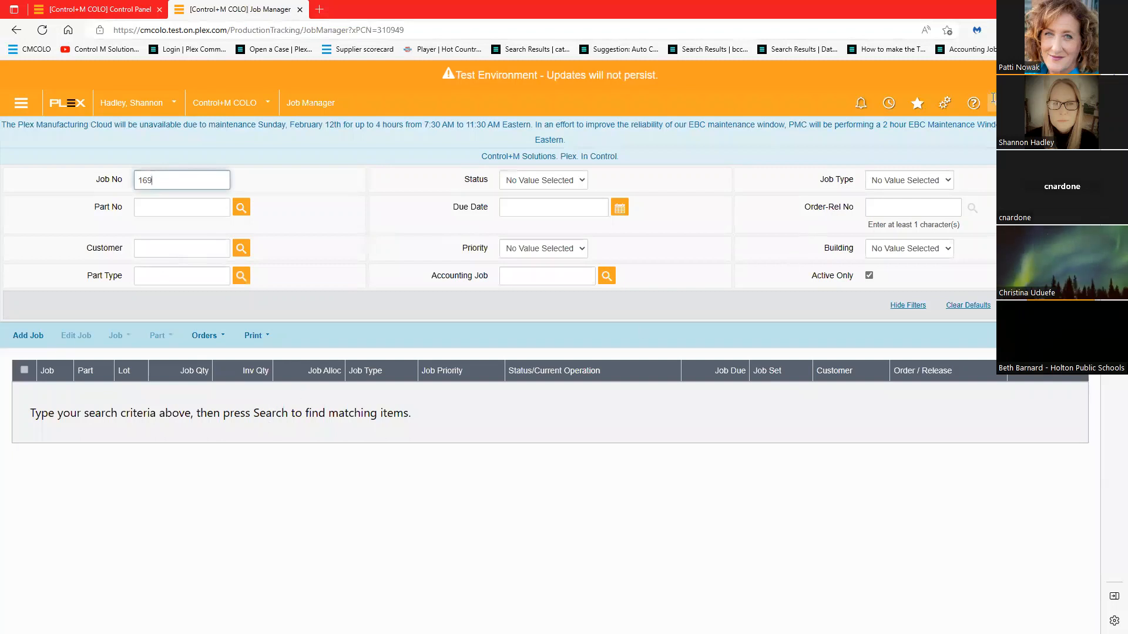
left_click(917, 104)
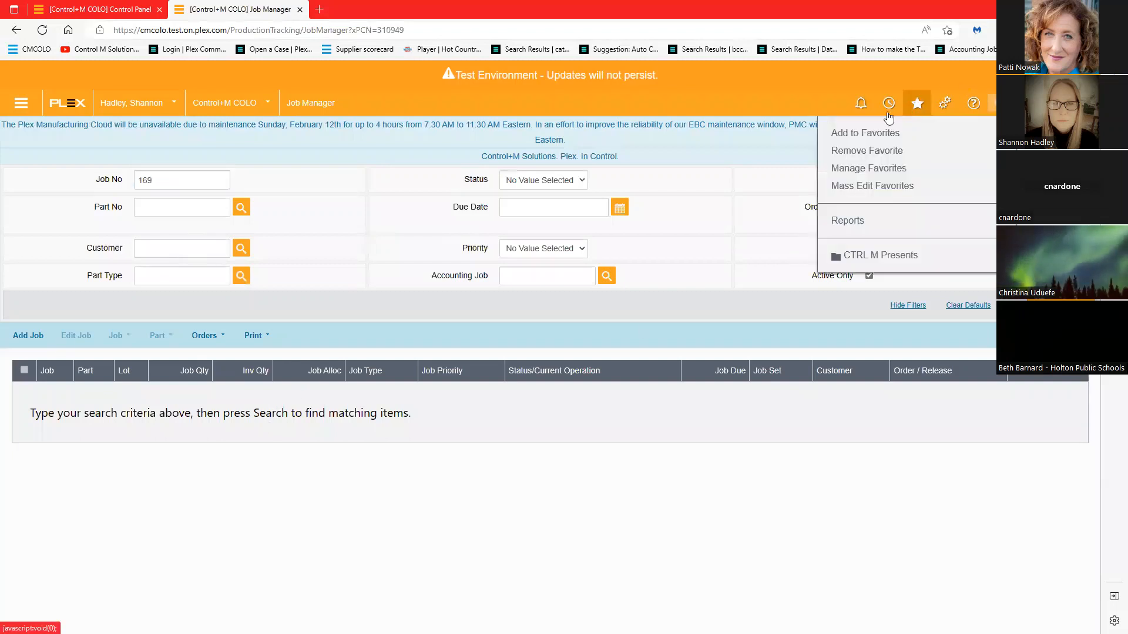
left_click(855, 136)
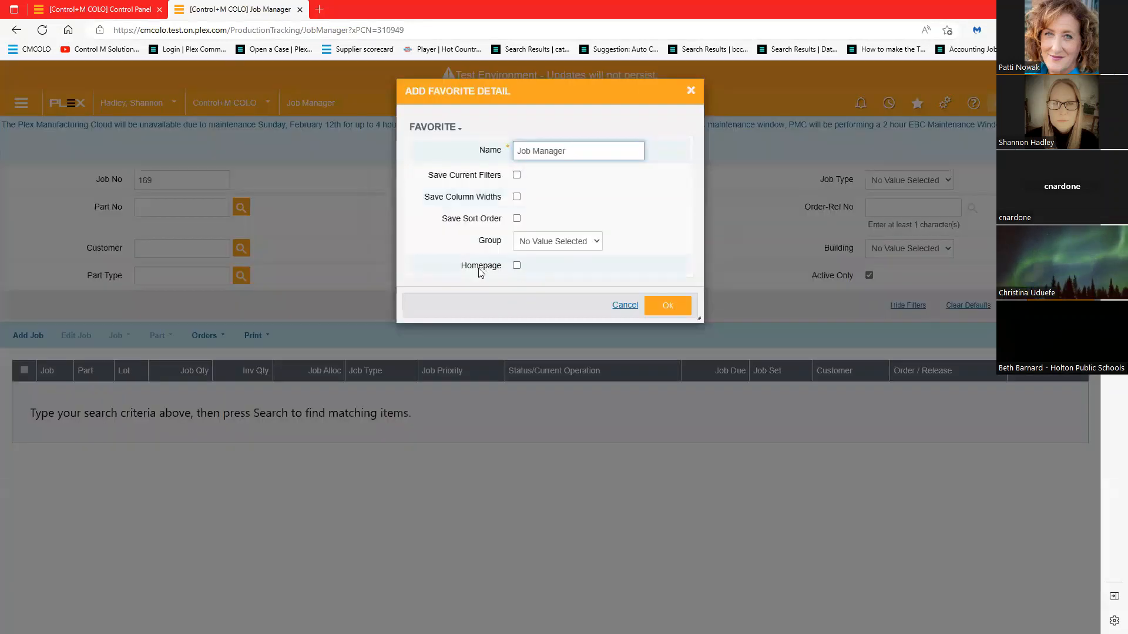
left_click(517, 266)
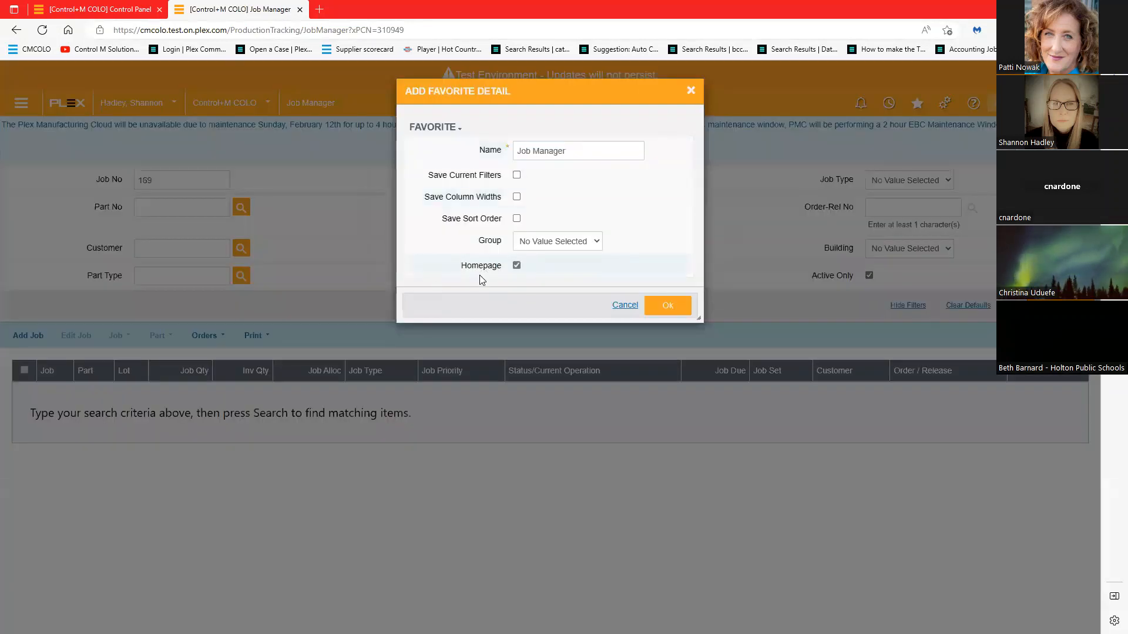
left_click(673, 306)
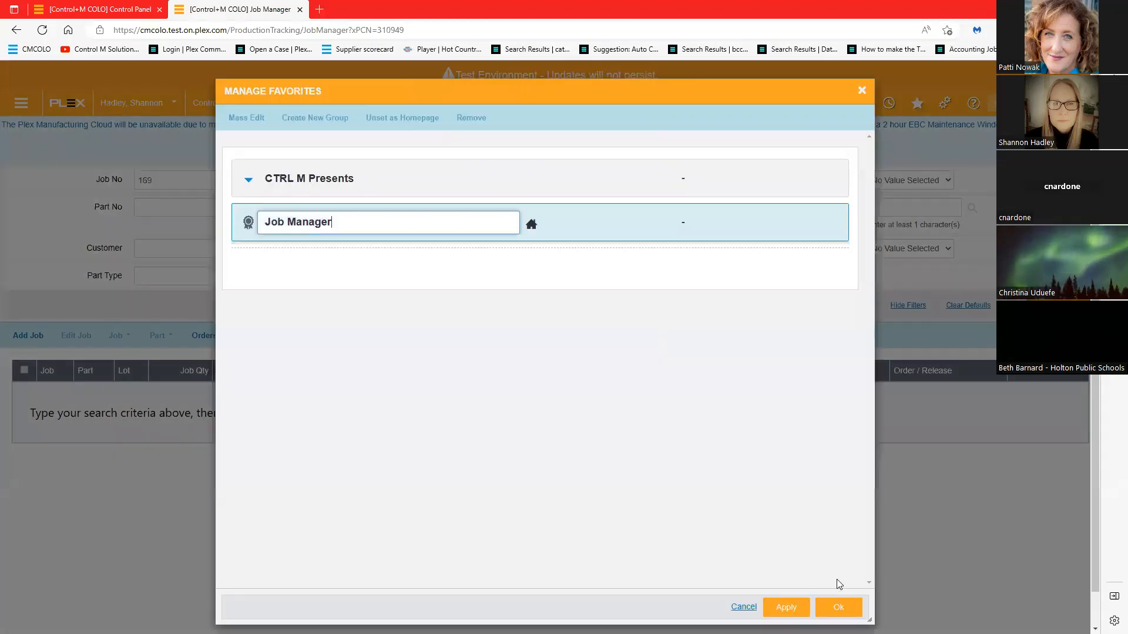
left_click(844, 611)
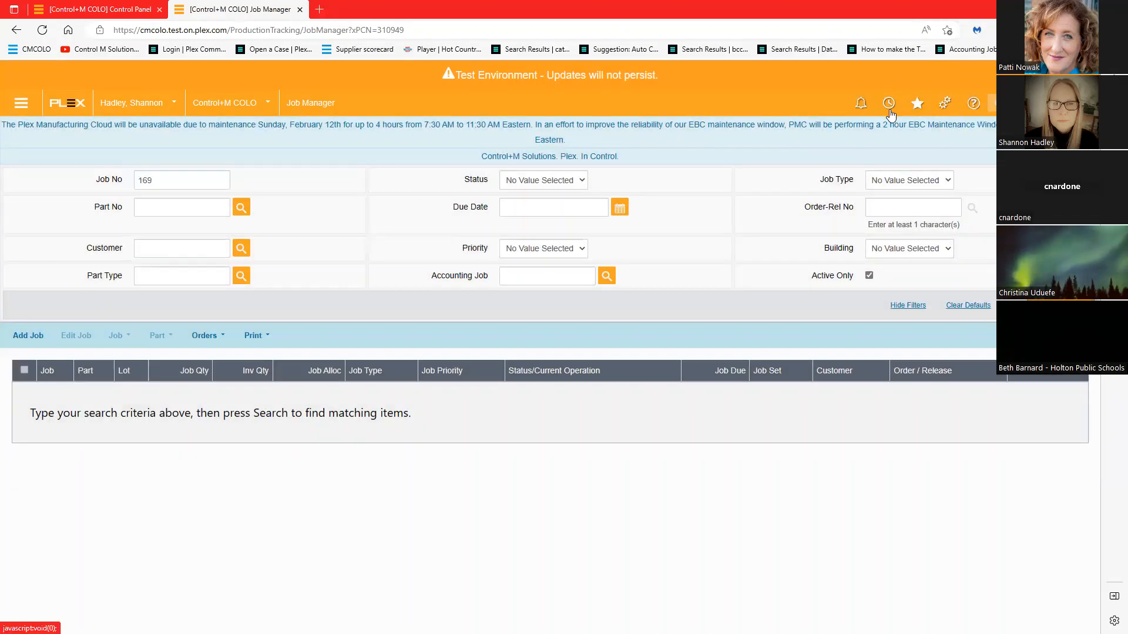
Open Employee Detail from the page history and return to the home page to test the homepage setting.
left_click(888, 104)
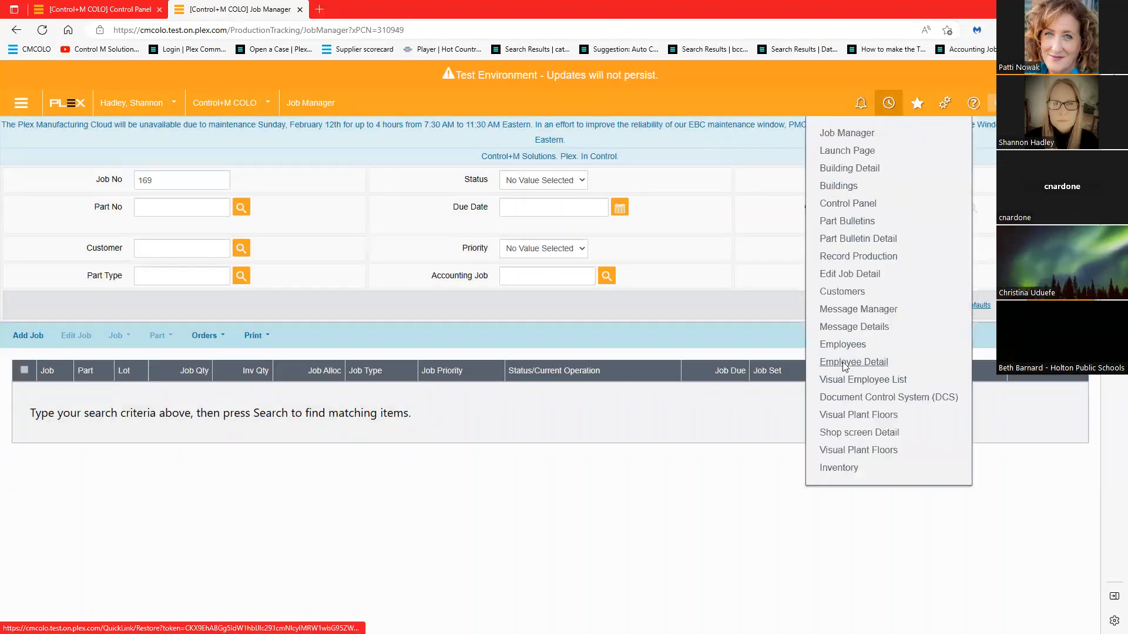
left_click(857, 361)
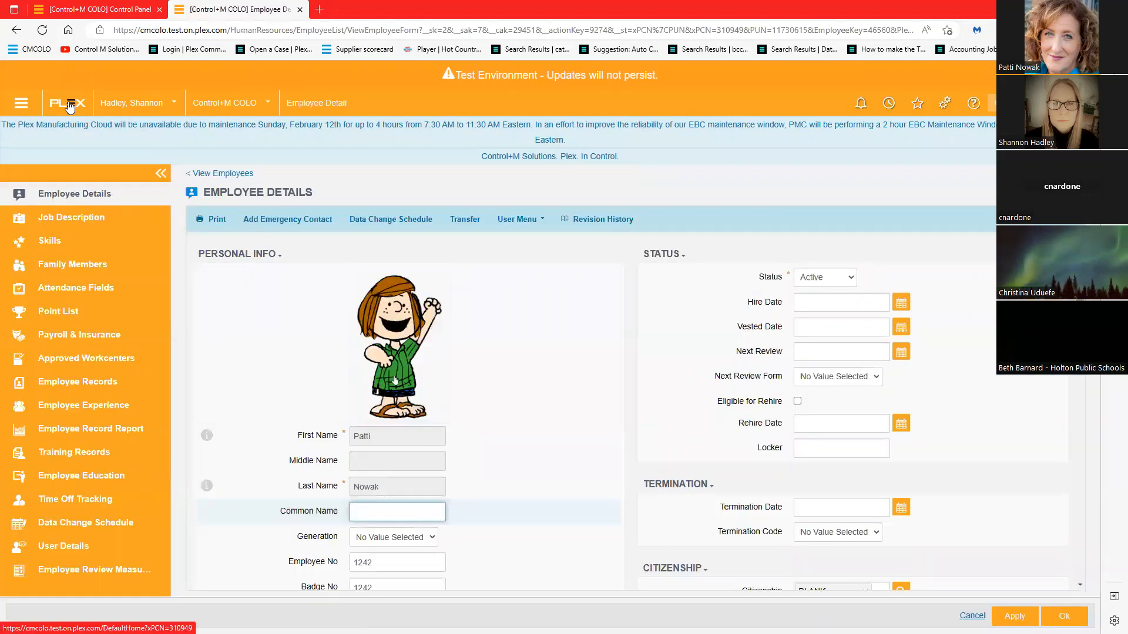
left_click(69, 102)
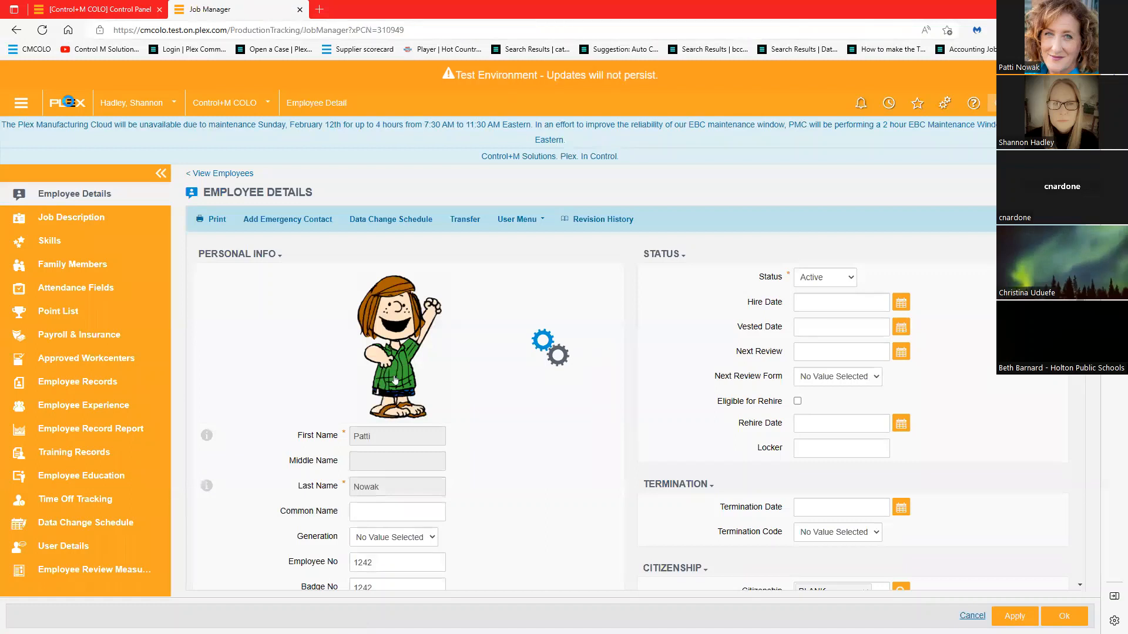
type("169")
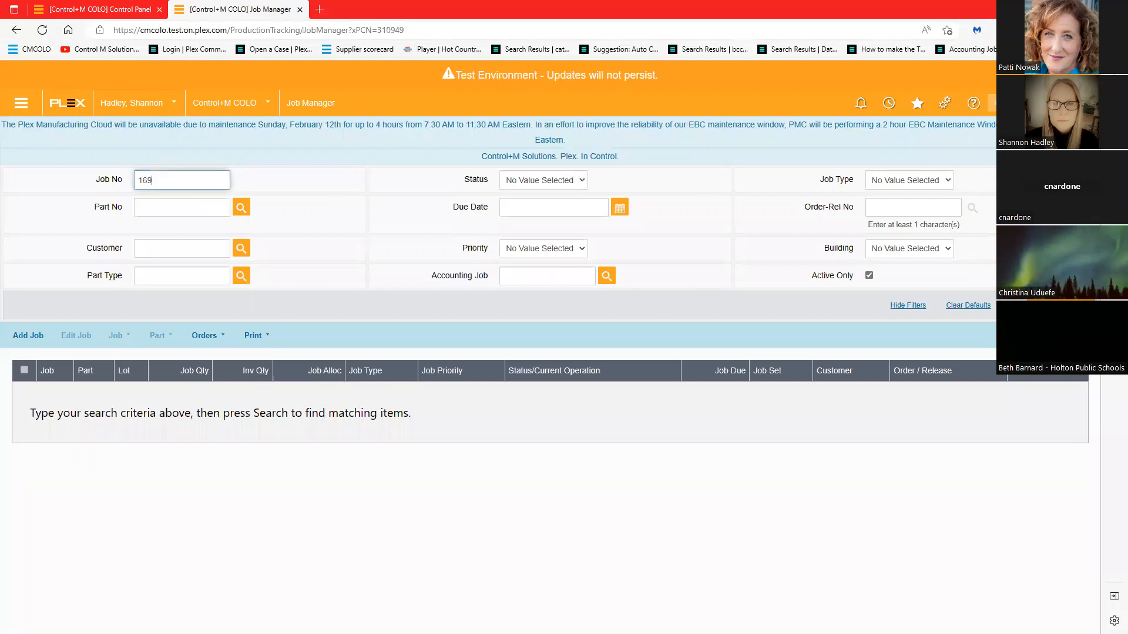
Open the Meeting Minutes favorite in the CTRL M Presents group.
left_click(917, 103)
left_click(880, 255)
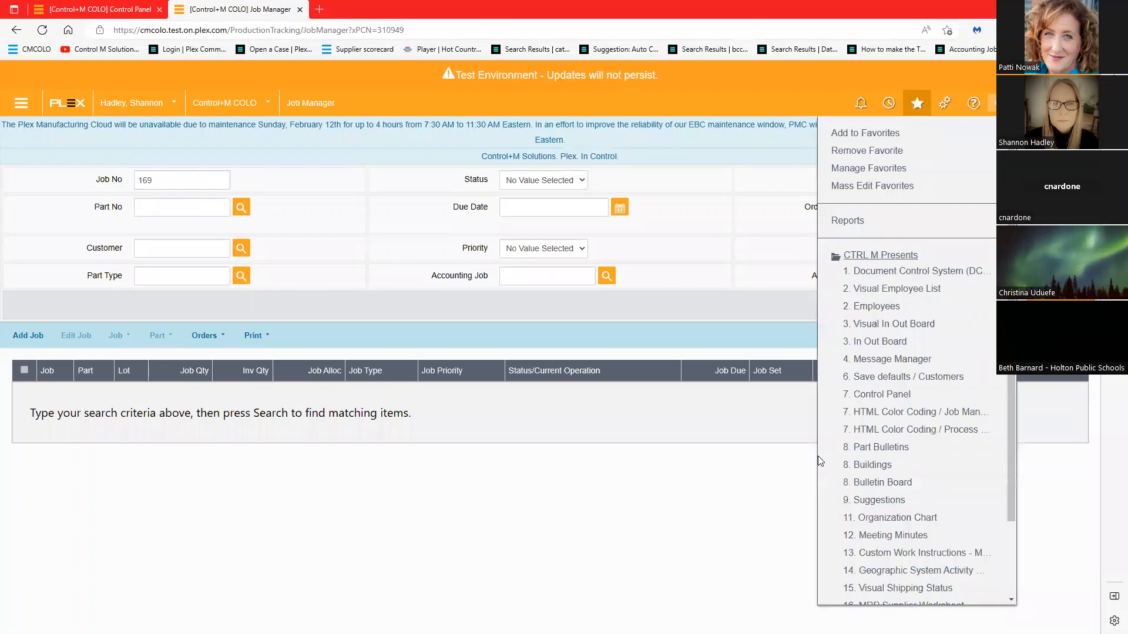
scroll(886, 525, "down", 1)
scroll(886, 525, "down", 2)
left_click(881, 462)
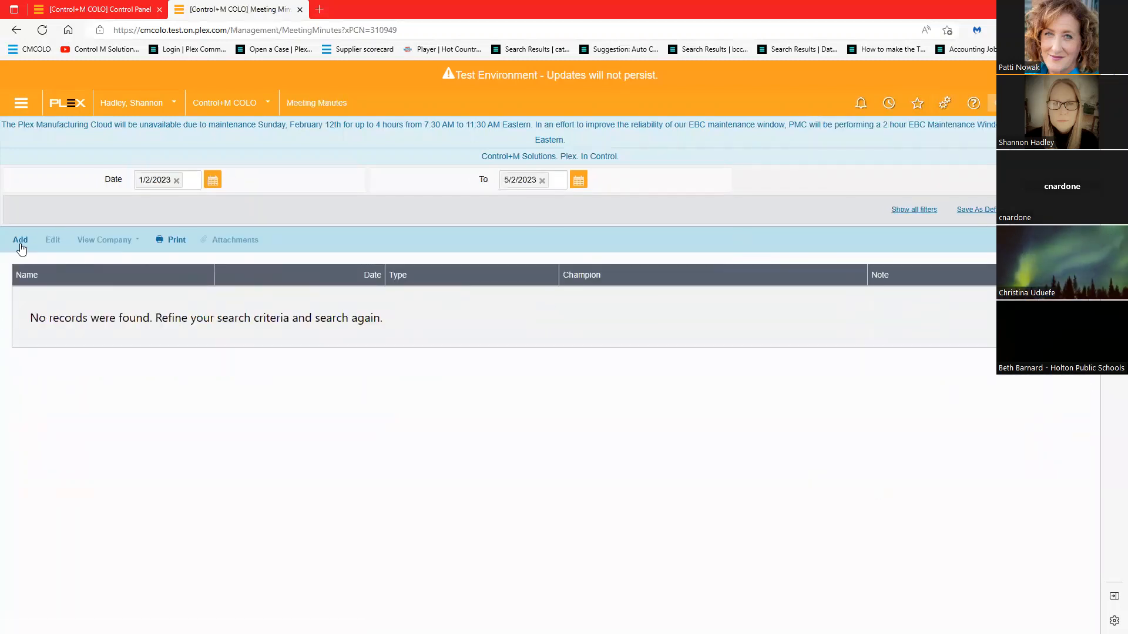
Start a new meeting minutes record named "Production meeting 02.01.2023".
left_click(20, 239)
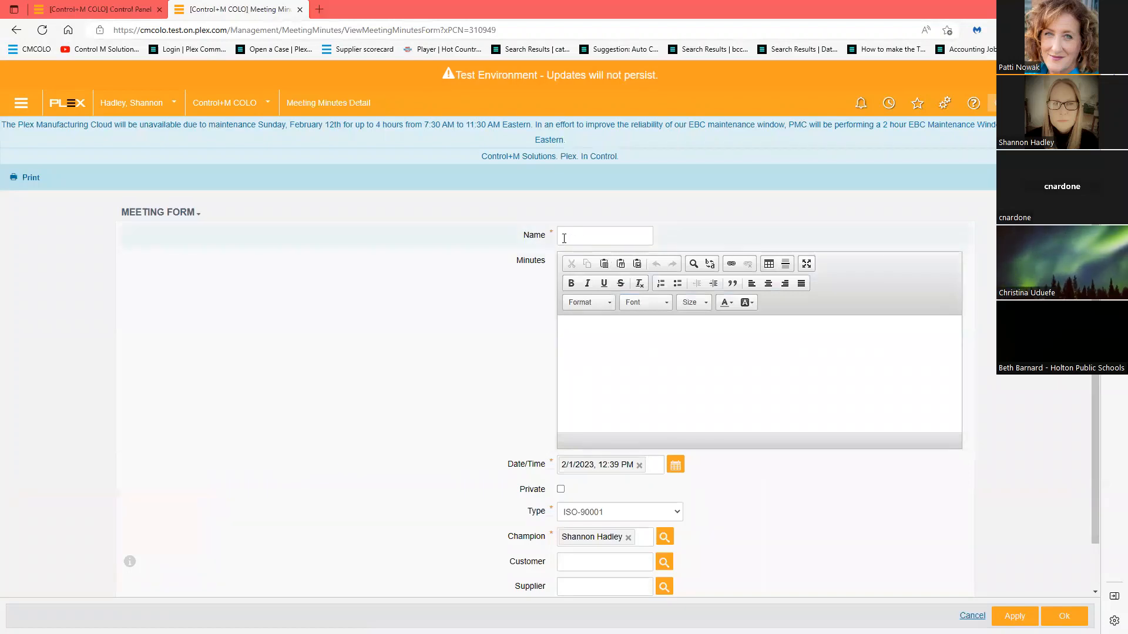
left_click(564, 238)
key("ctrl+v")
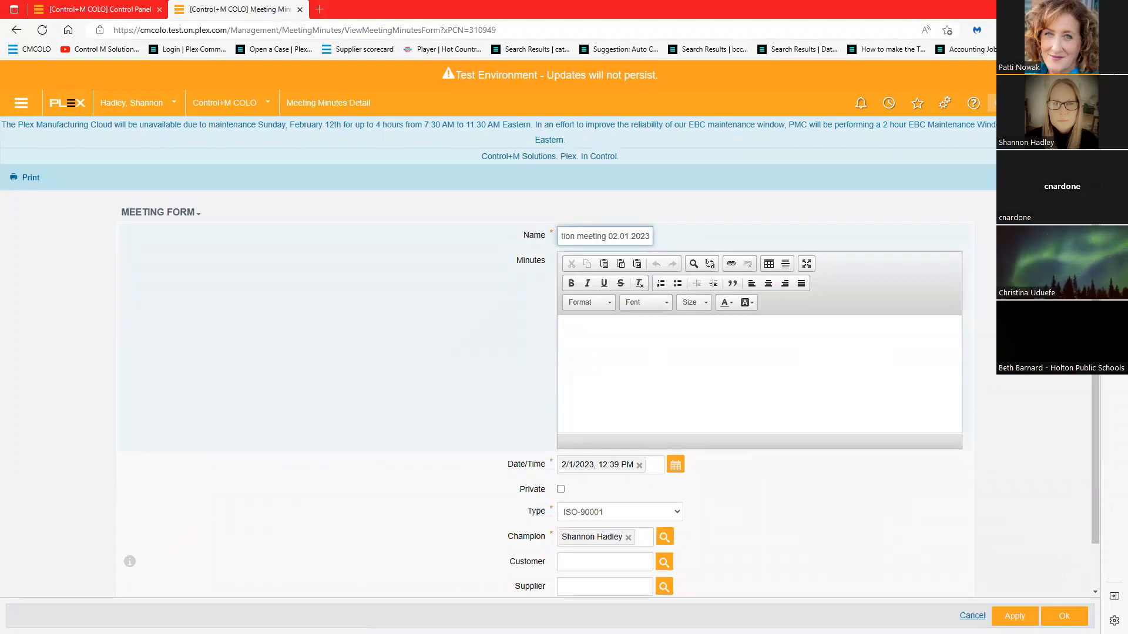
key("alt+Tab")
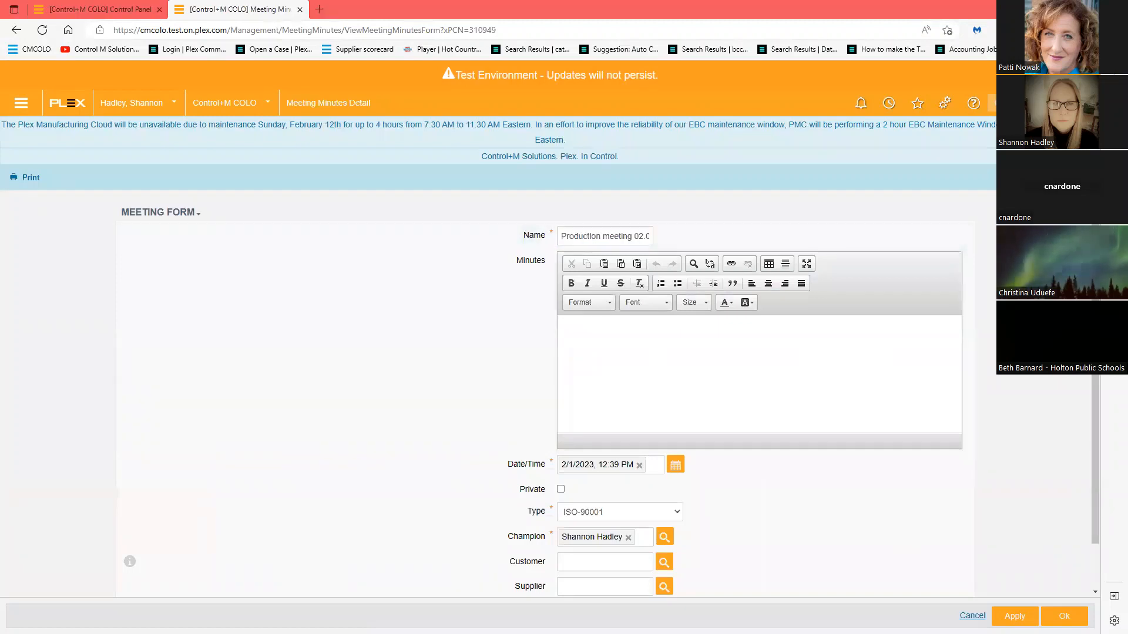
Enter the minutes "All is good" and "Operating at full capacity" on separate lines and format them as a bulleted list.
left_click(646, 350)
type("All is good Operating at full capacity")
left_click_drag(654, 353, 566, 337)
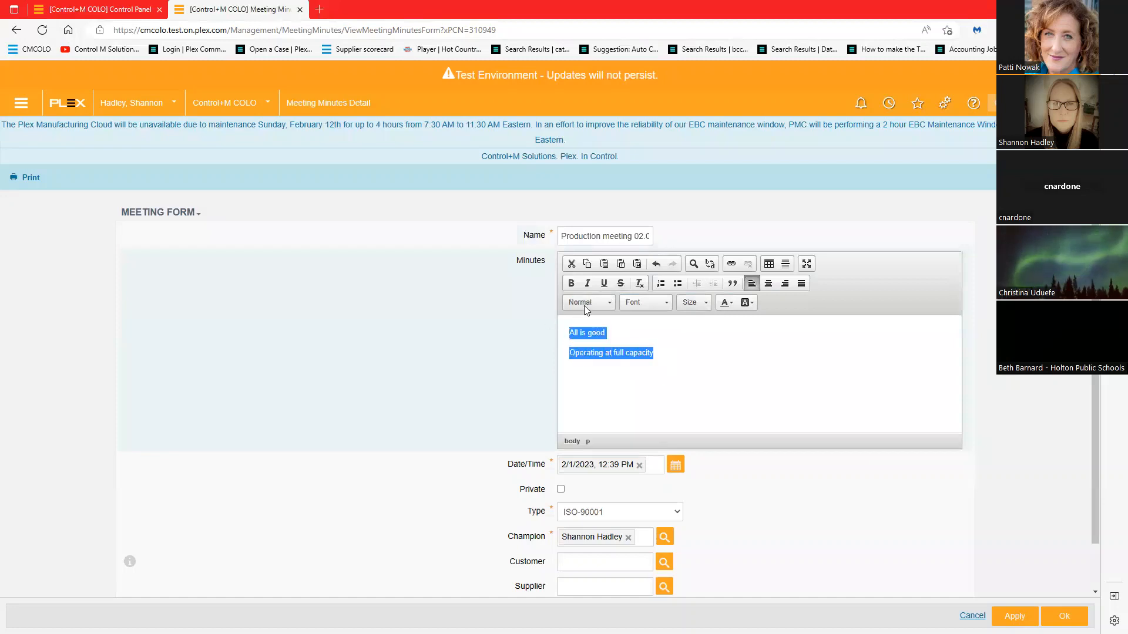
left_click(676, 284)
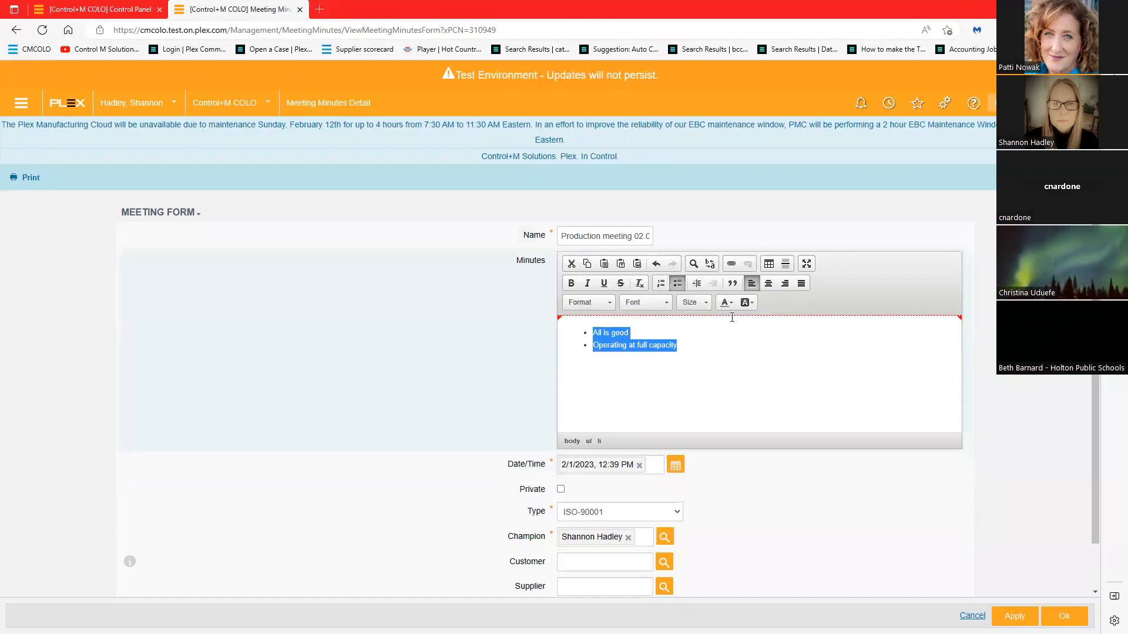
Review the meeting Type options, keep ISO-90001, and save the new meeting record.
scroll(726, 362, "down", 1)
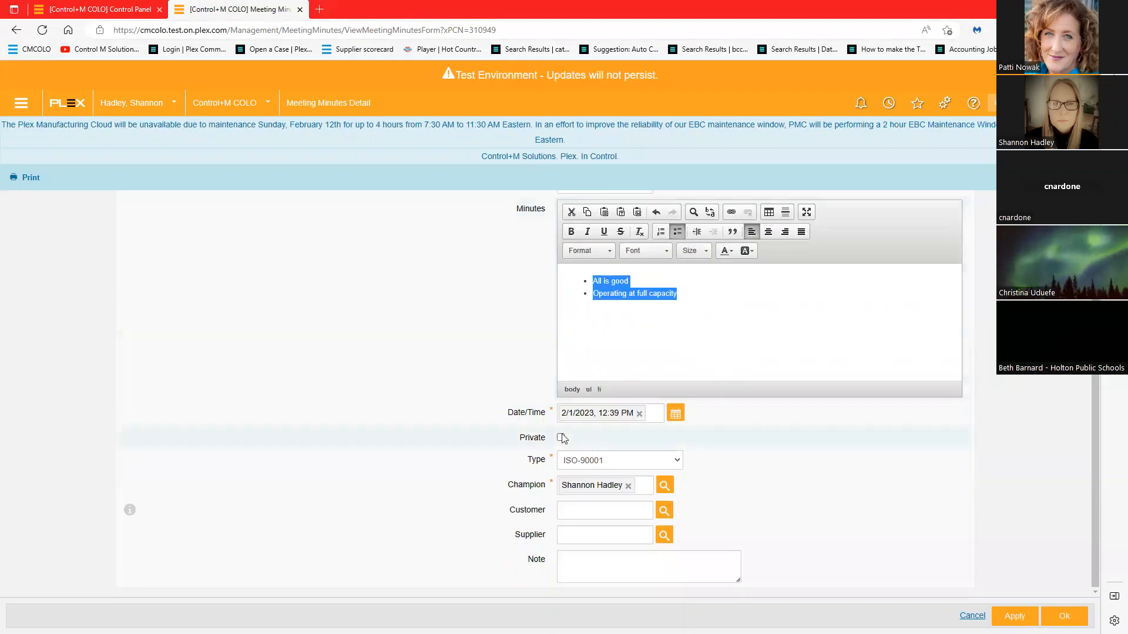
left_click(611, 460)
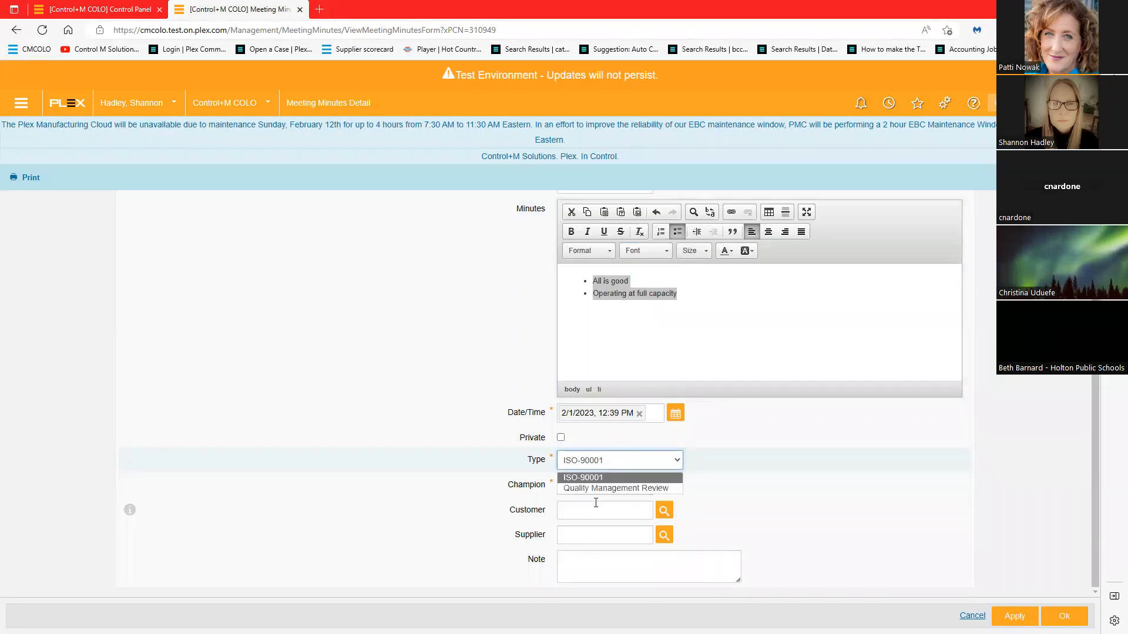
left_click(391, 554)
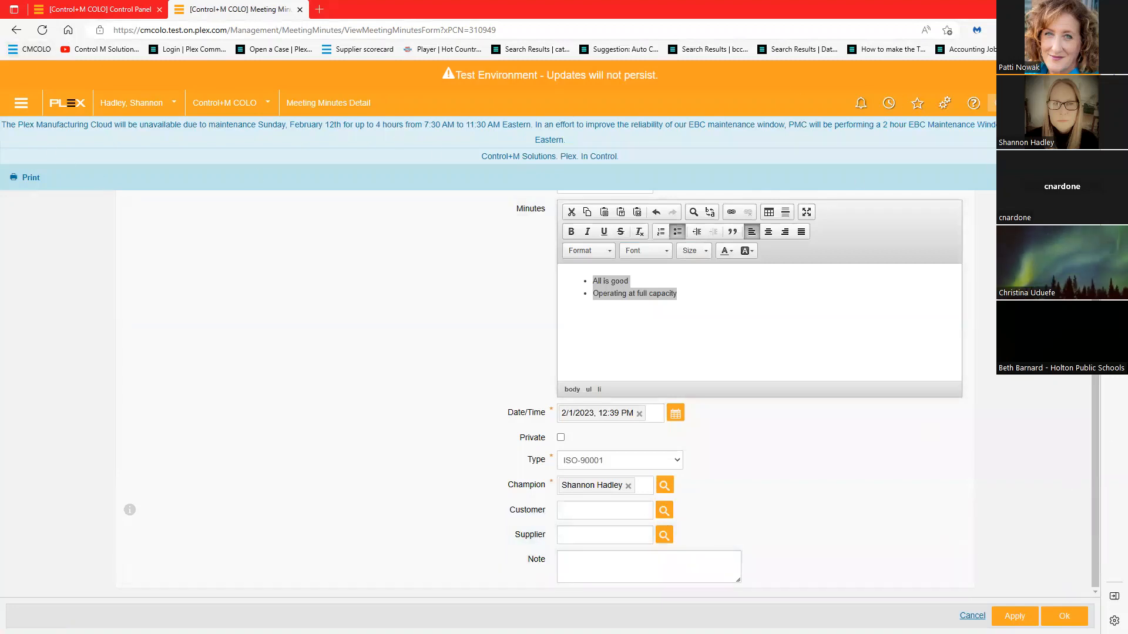
left_click(1064, 616)
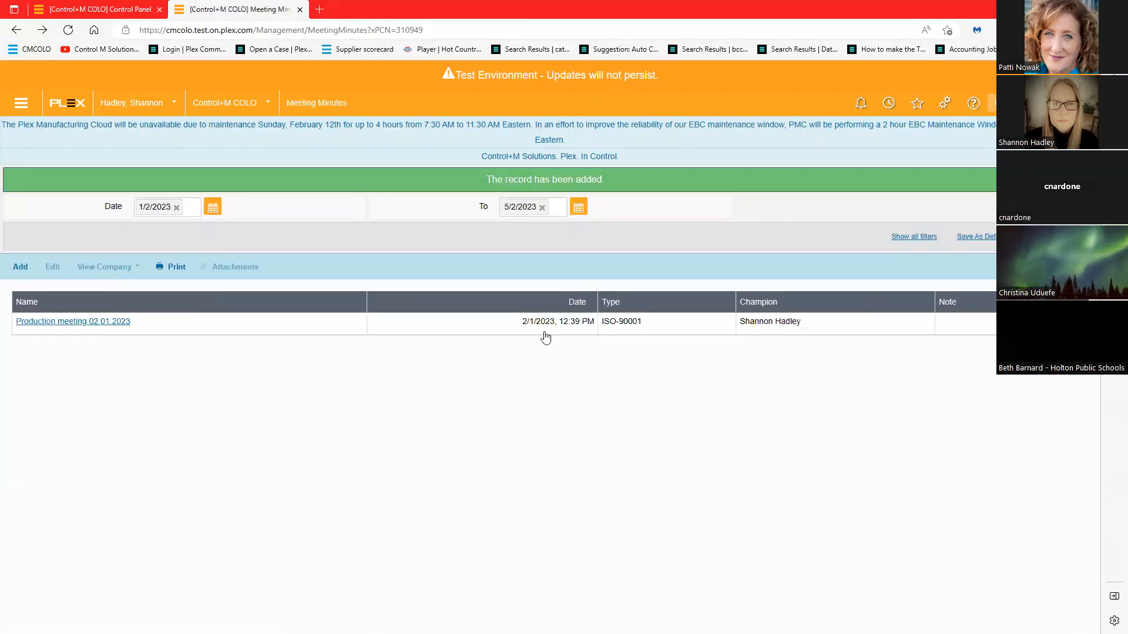
Reopen the production meeting record and add two employees from the pick list as its attendees.
left_click(61, 322)
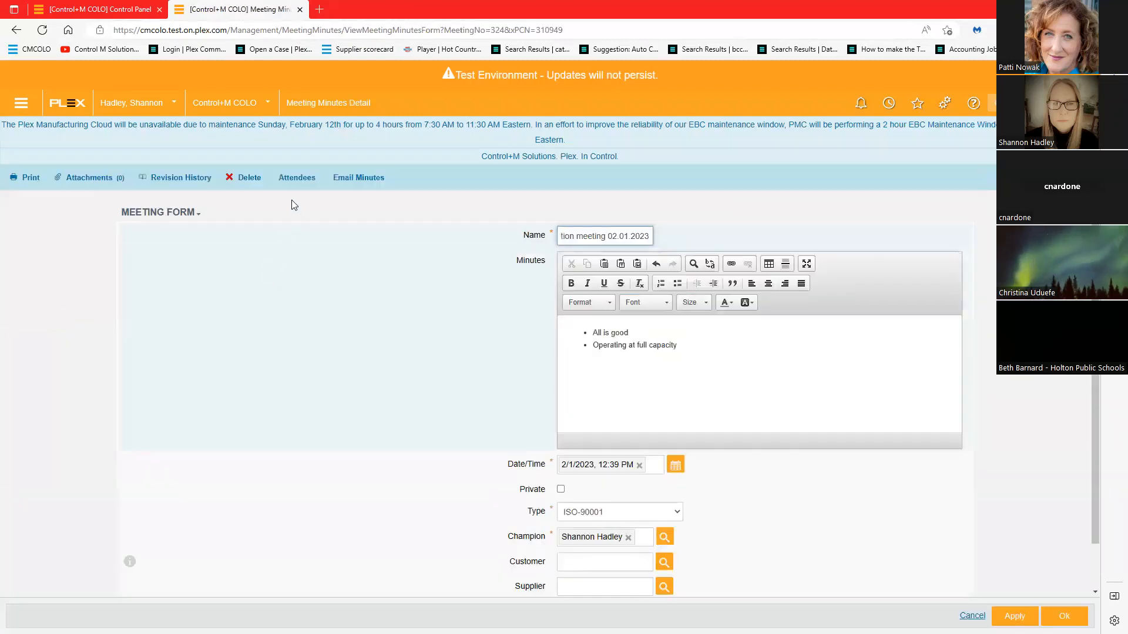
left_click(301, 180)
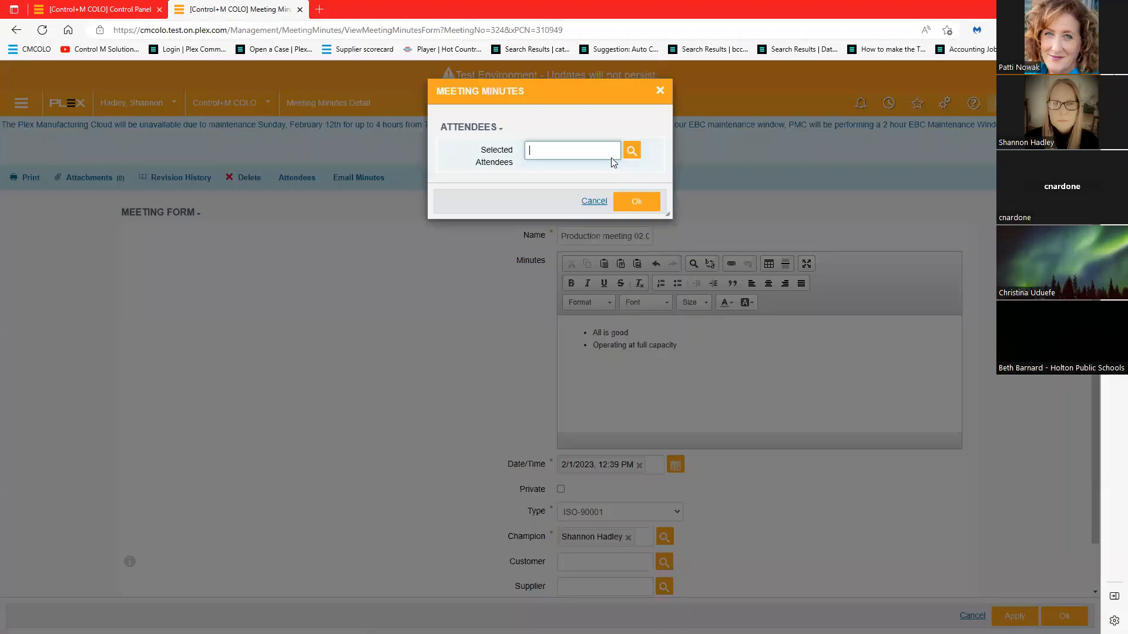
left_click(632, 150)
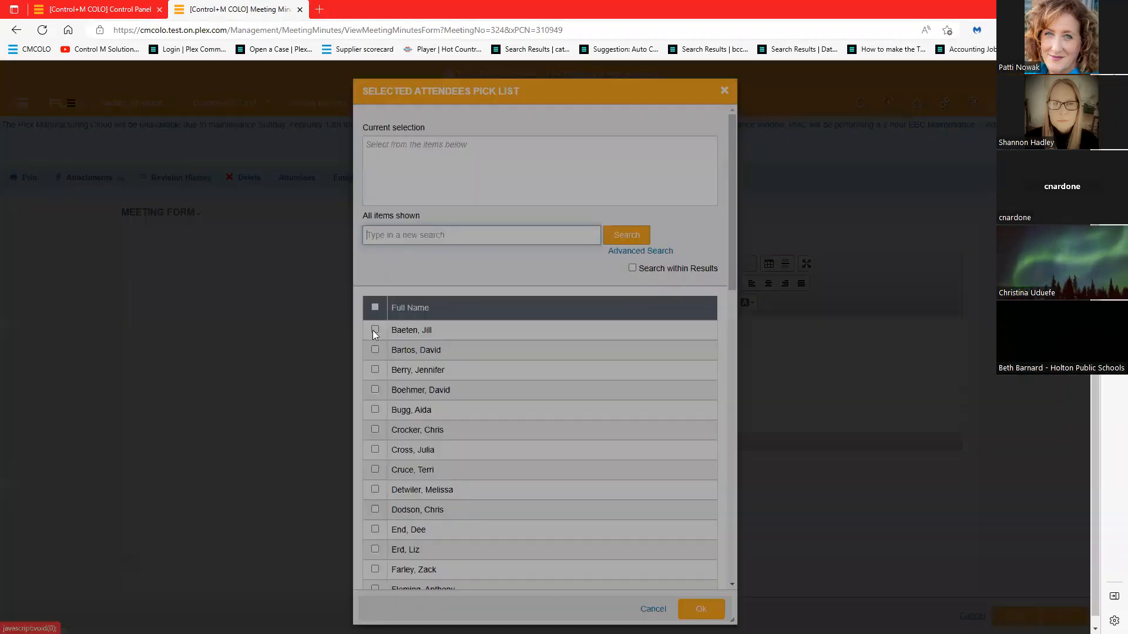
left_click(374, 330)
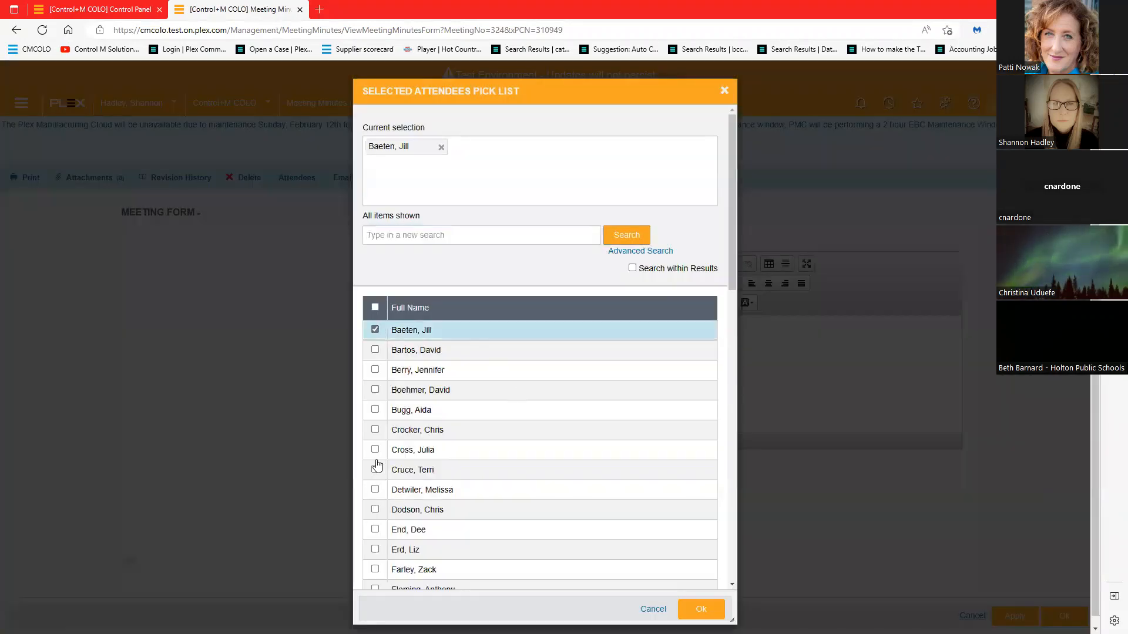
left_click(375, 509)
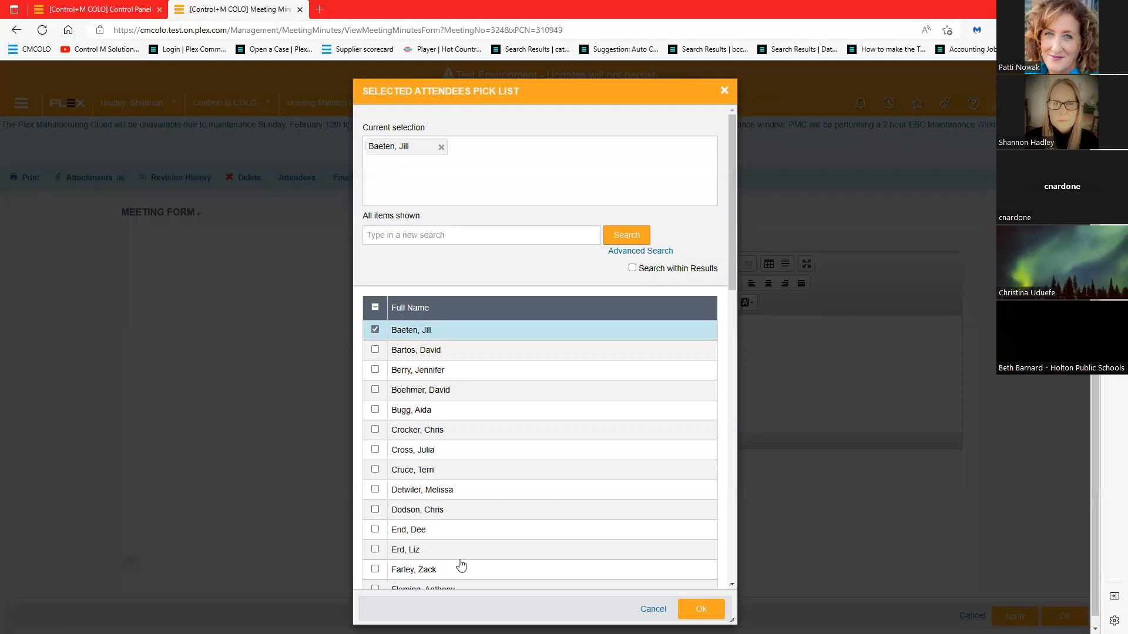
left_click(701, 609)
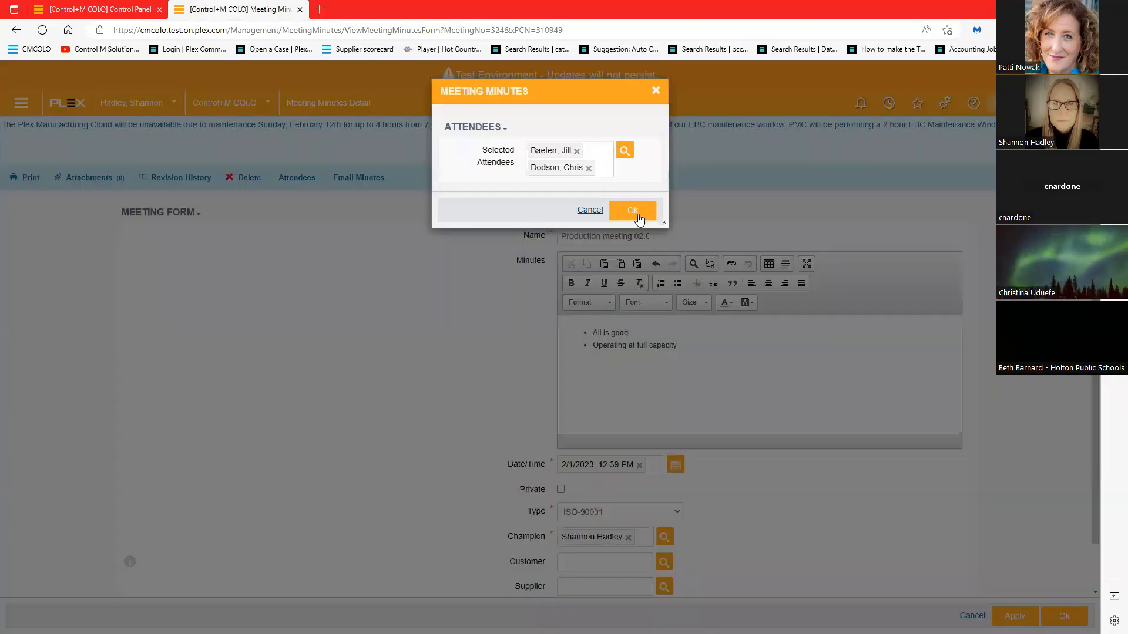
left_click(639, 219)
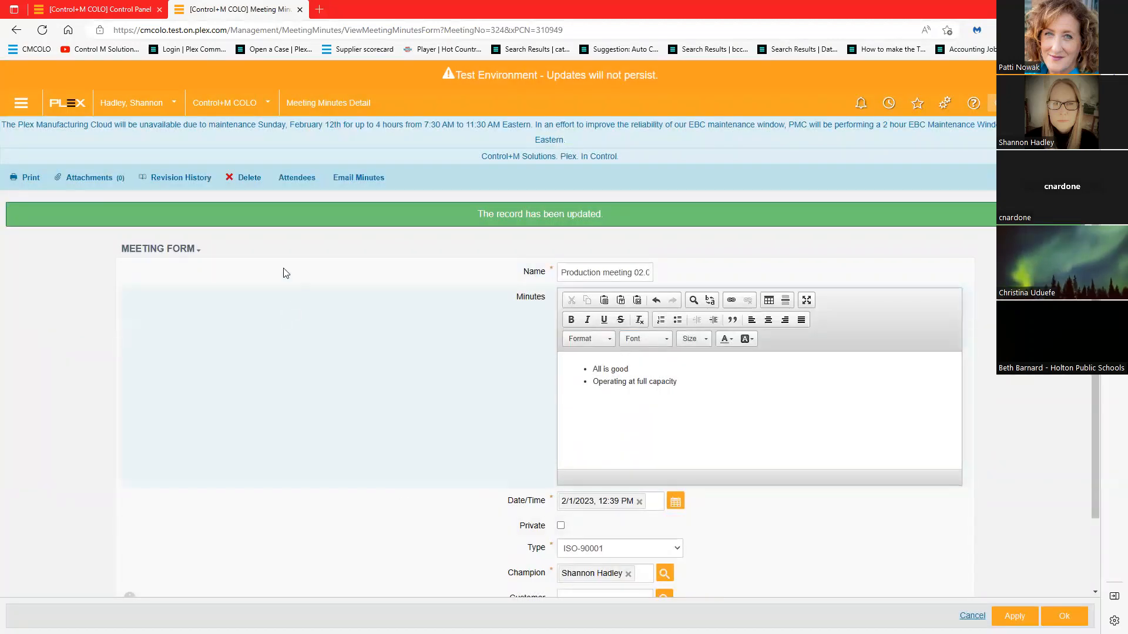
Email the production meeting minutes to the selected attendees, adding one more employee from the attendee pick list as a recipient.
left_click(353, 179)
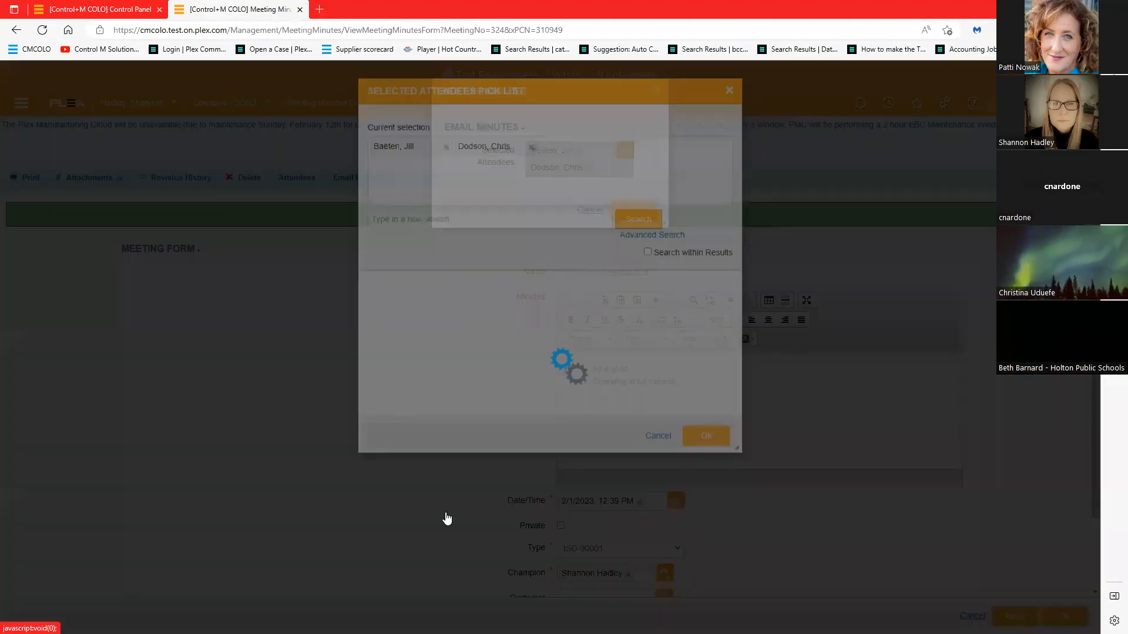
scroll(556, 172, "down", 10)
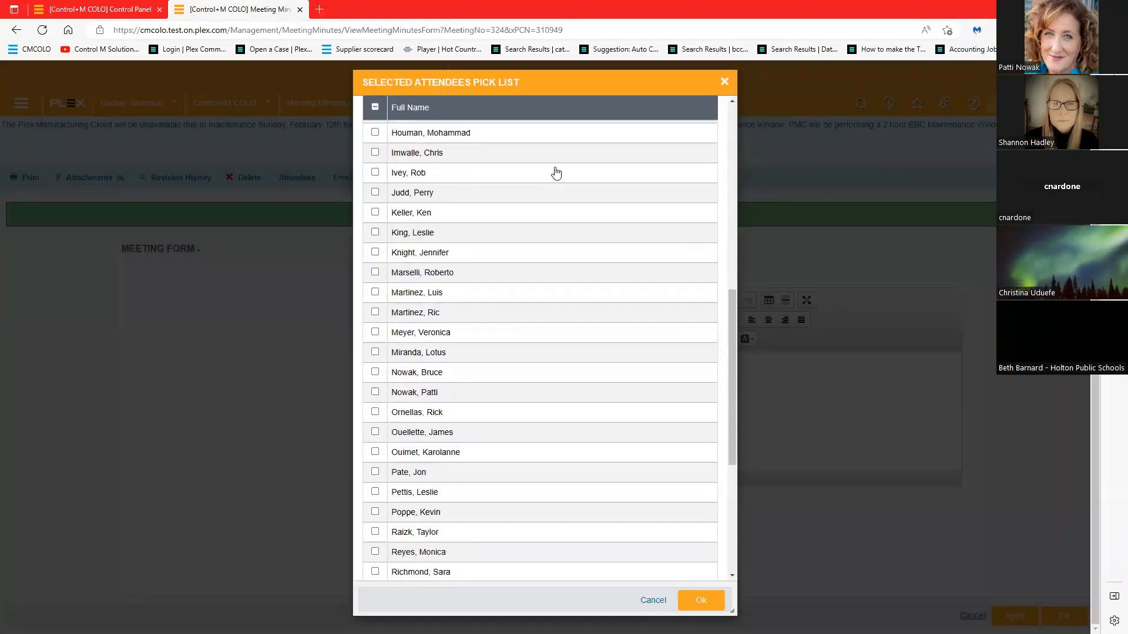
left_click(552, 392)
left_click(701, 600)
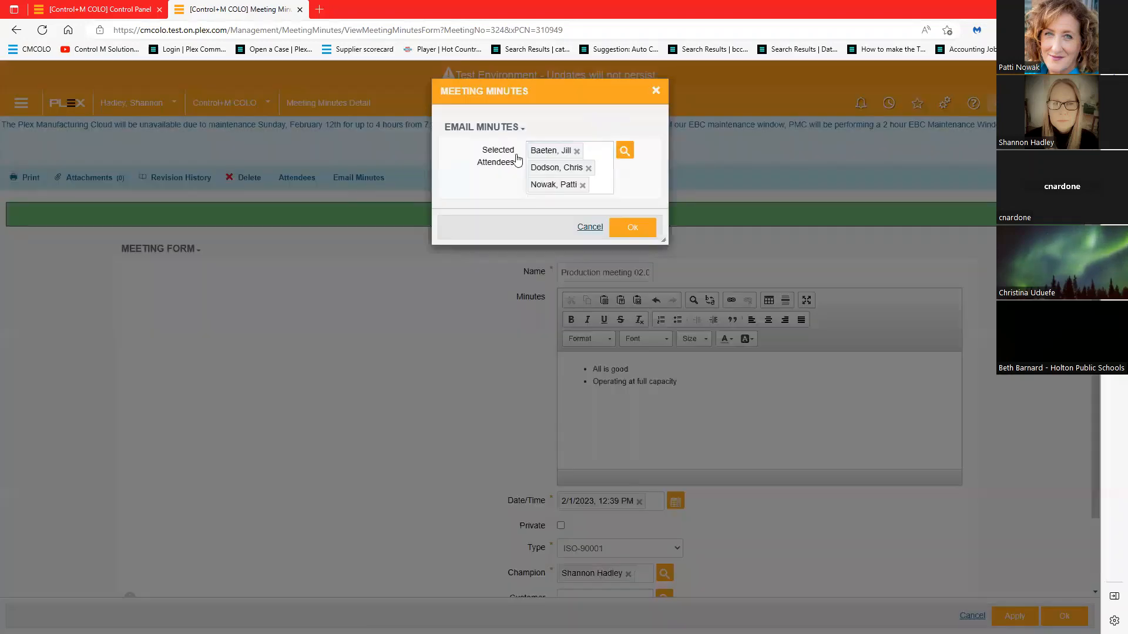
left_click(632, 228)
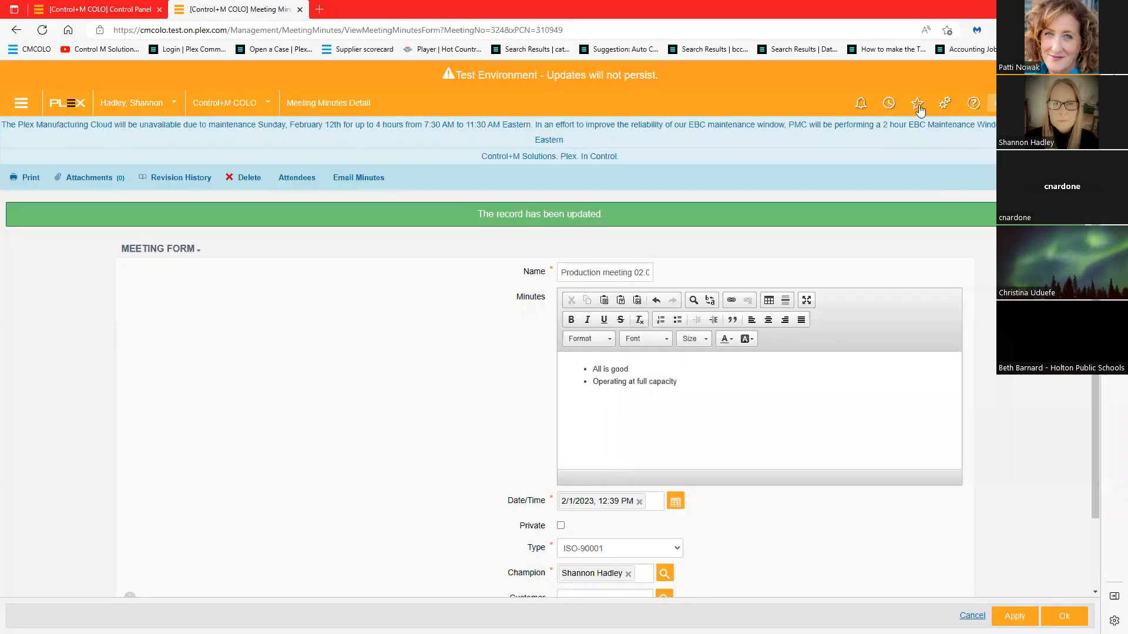
Go to the Material Requirements Planning (MRP) page through the Custom Work Instructions favorite in the CTRL M Presents folder.
left_click(919, 108)
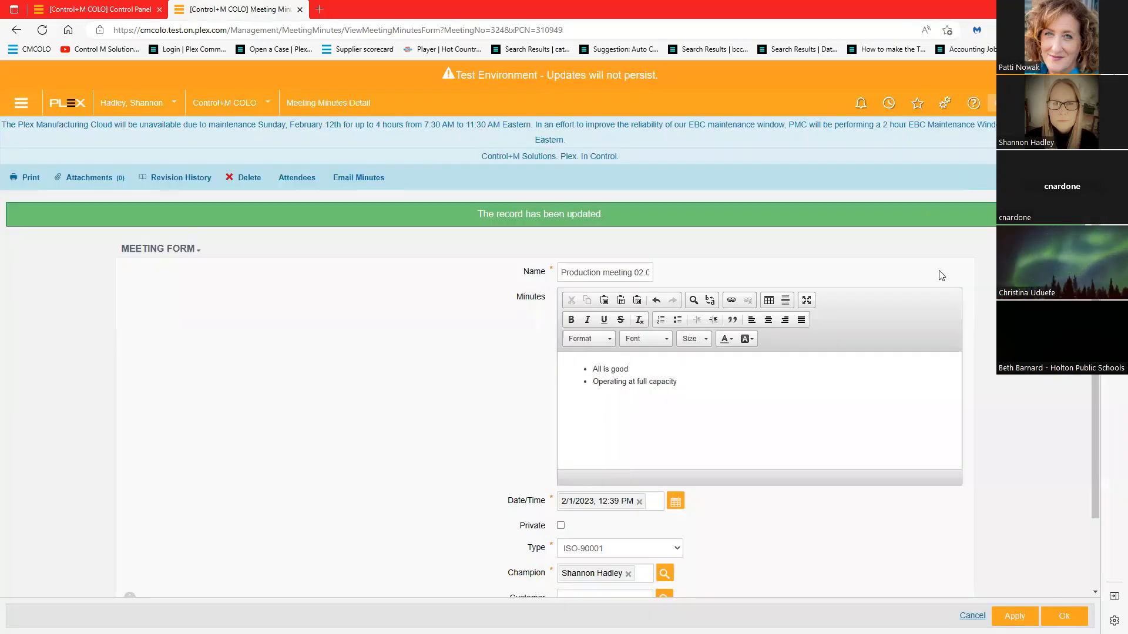
left_click(880, 238)
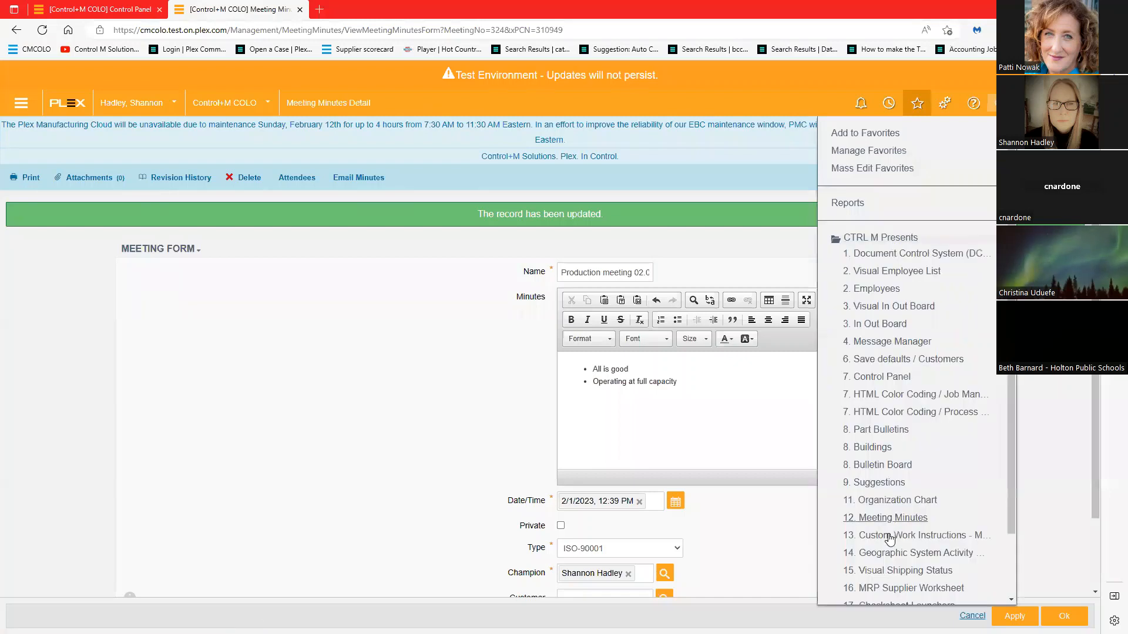
left_click(891, 535)
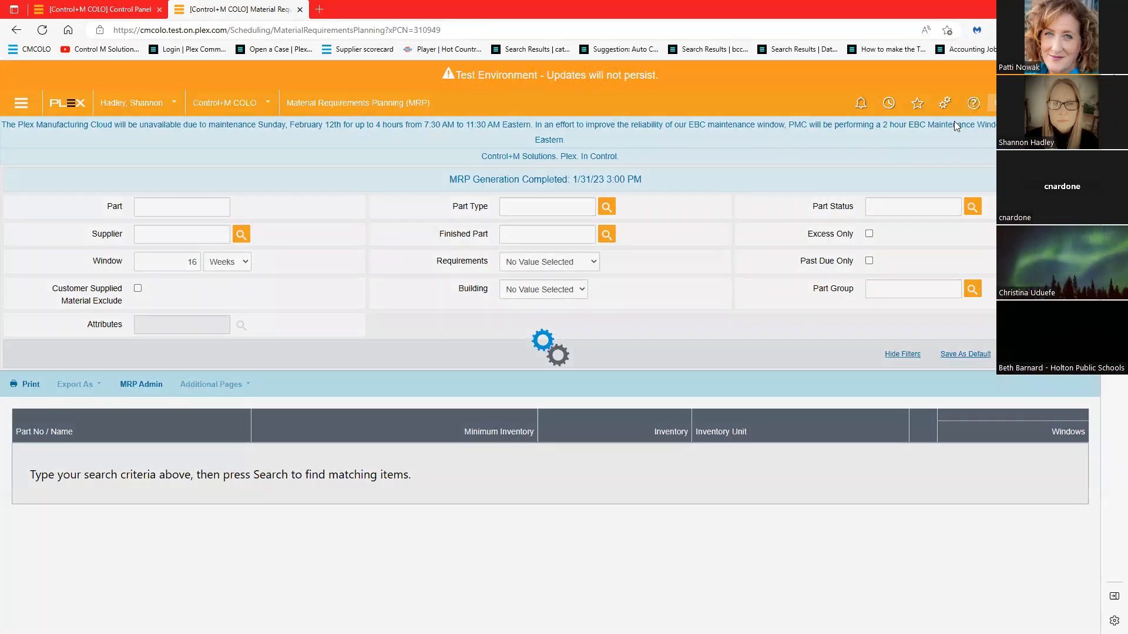
Open the help for Material Requirements Planning and examine its topics on demand generation and demand review.
left_click(973, 102)
left_click(964, 151)
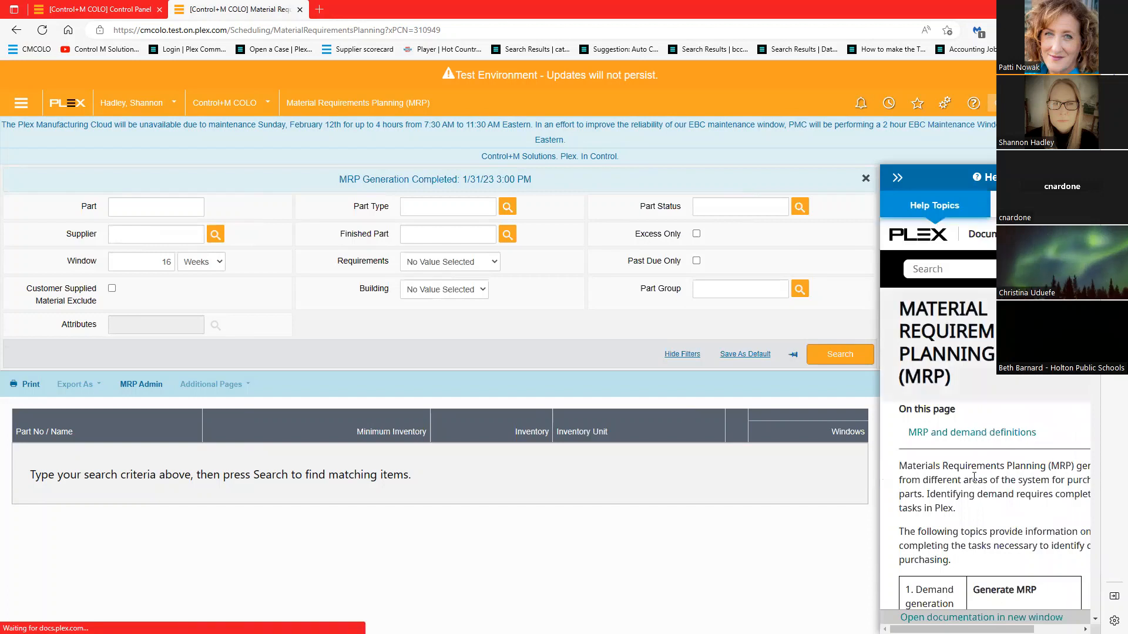
scroll(975, 487, "down", 2)
scroll(976, 498, "down", 3)
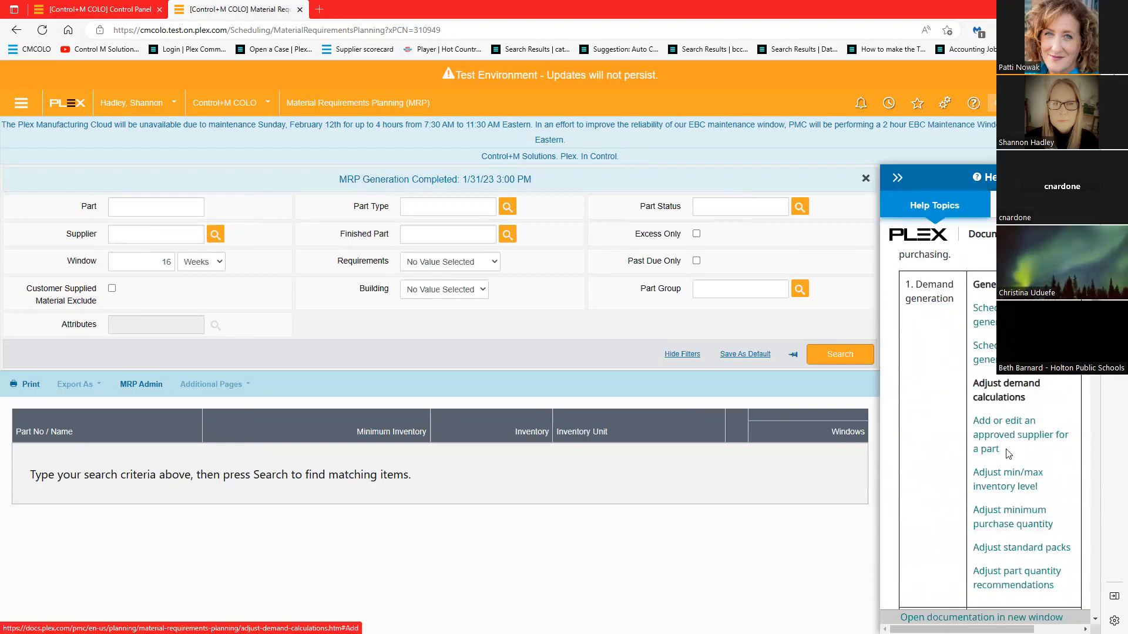
scroll(1008, 541, "down", 6)
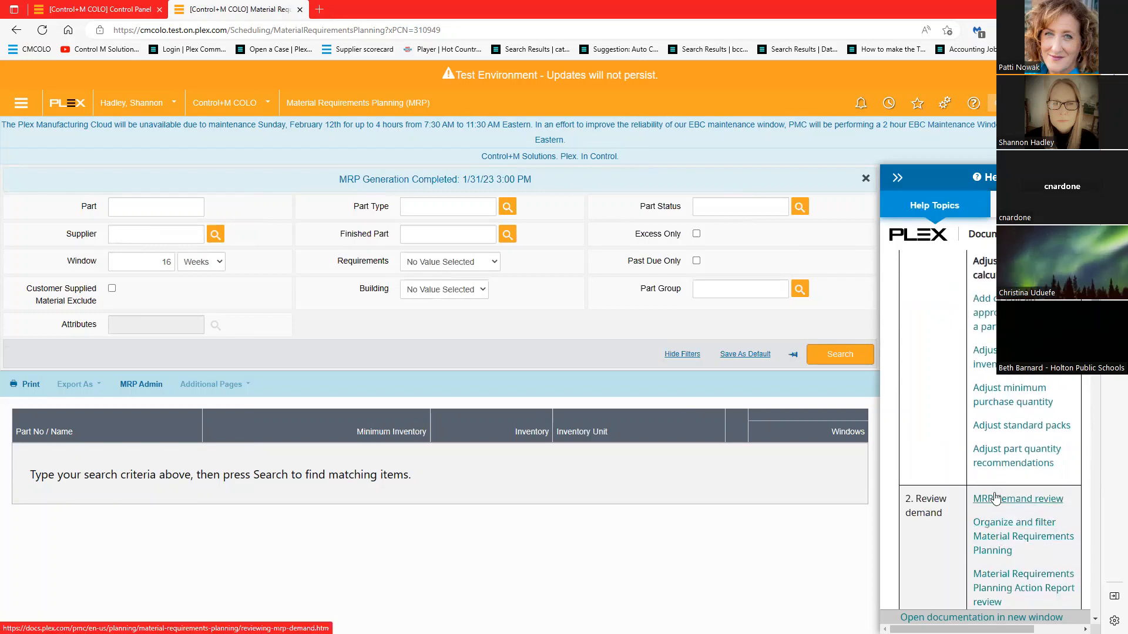
scroll(997, 497, "up", 3)
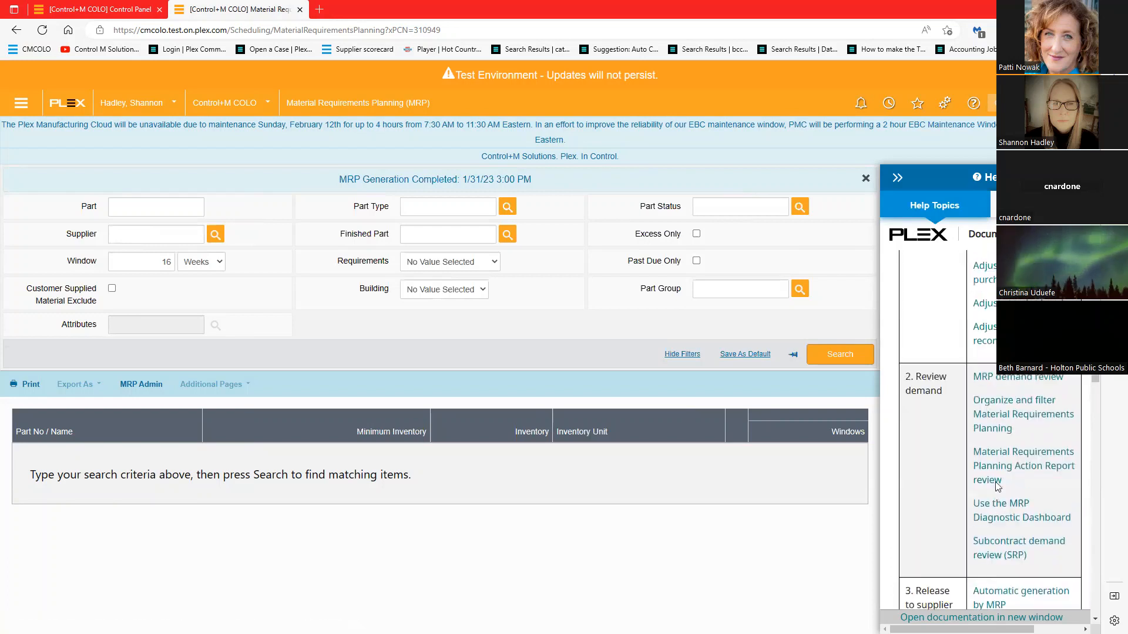
Upload "TEST Upload file for DCS Demo" as a custom work instruction for the MRP page and open it from the help pane.
left_click(994, 217)
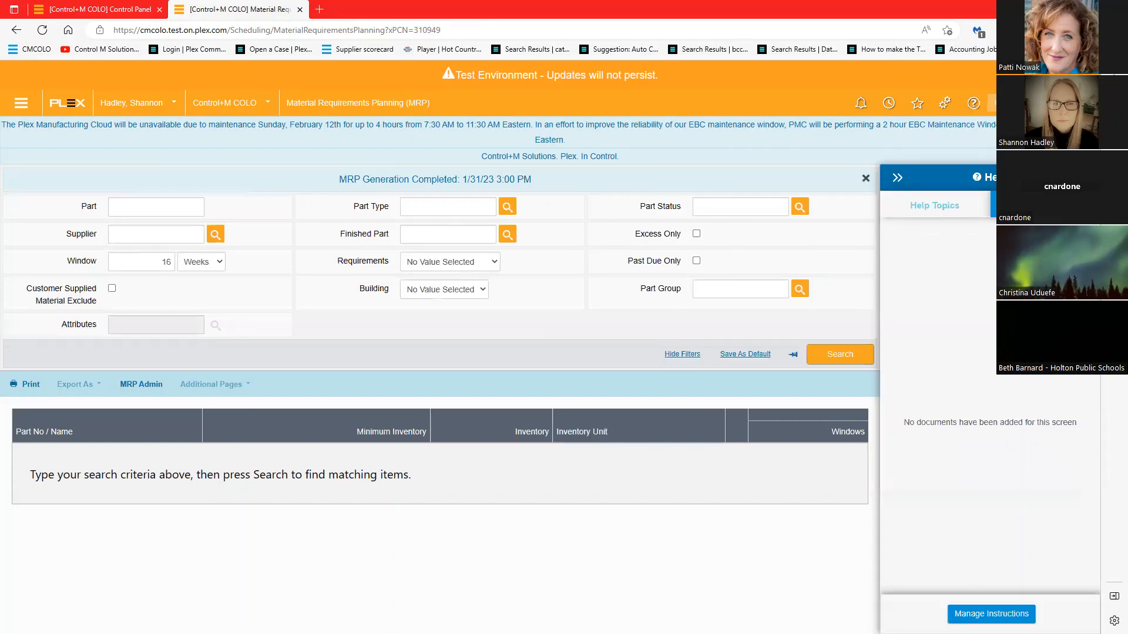
left_click(978, 614)
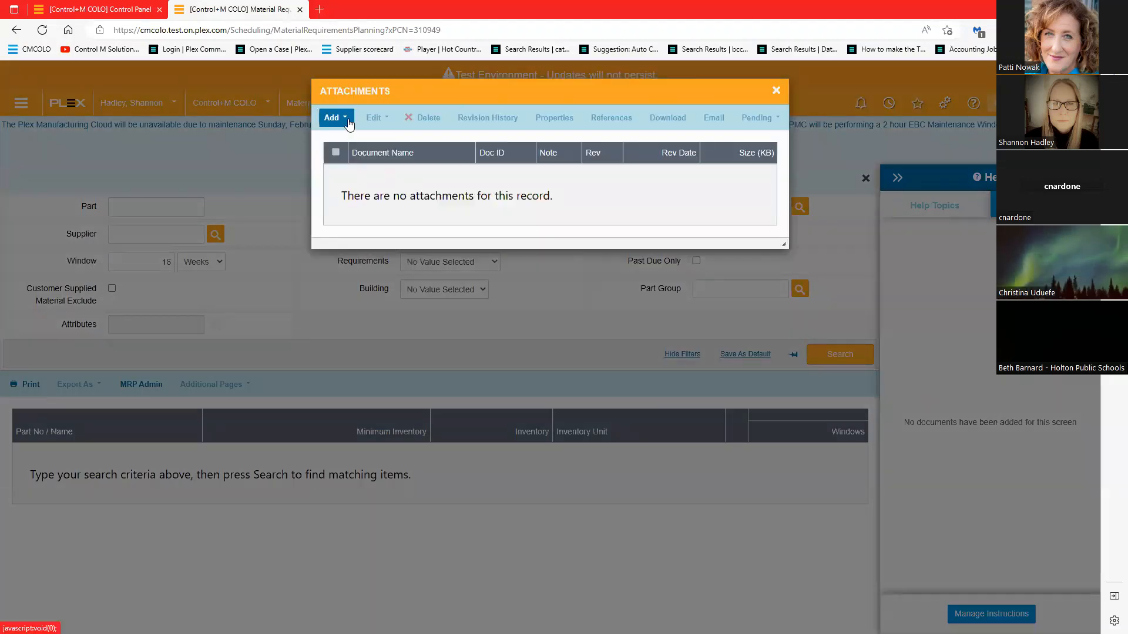
left_click(345, 120)
left_click(341, 135)
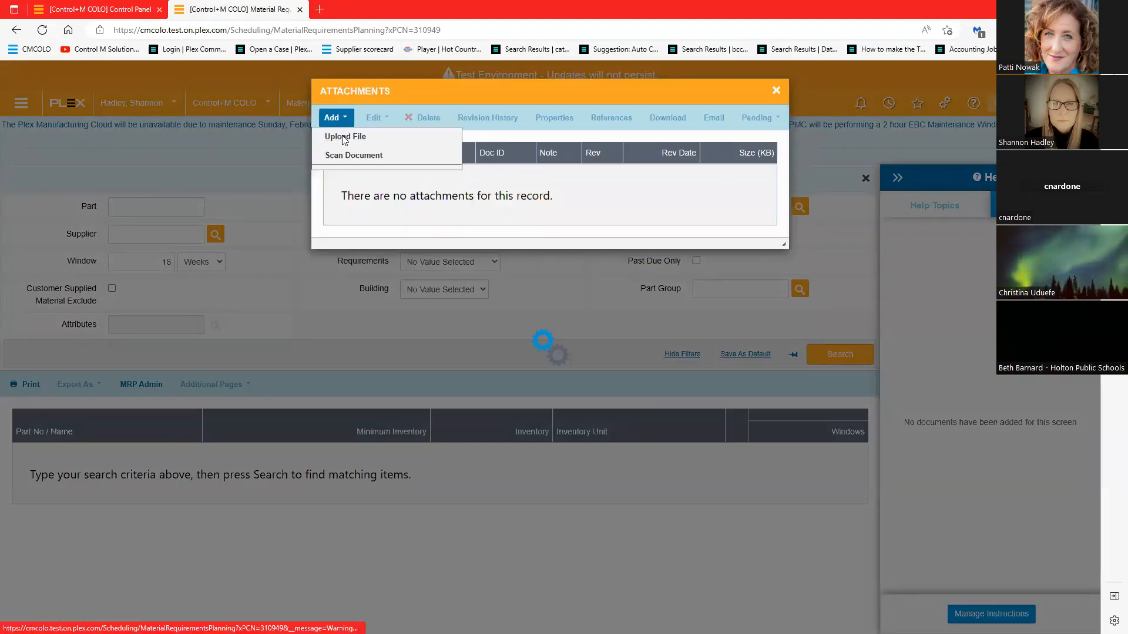
left_click(519, 125)
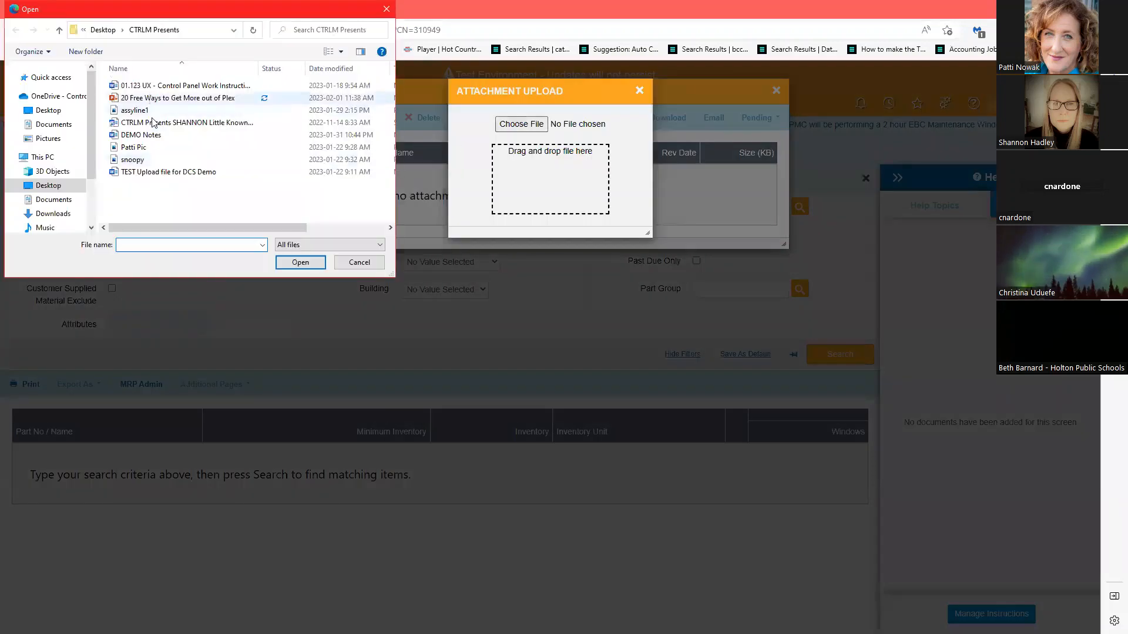
double_click(159, 173)
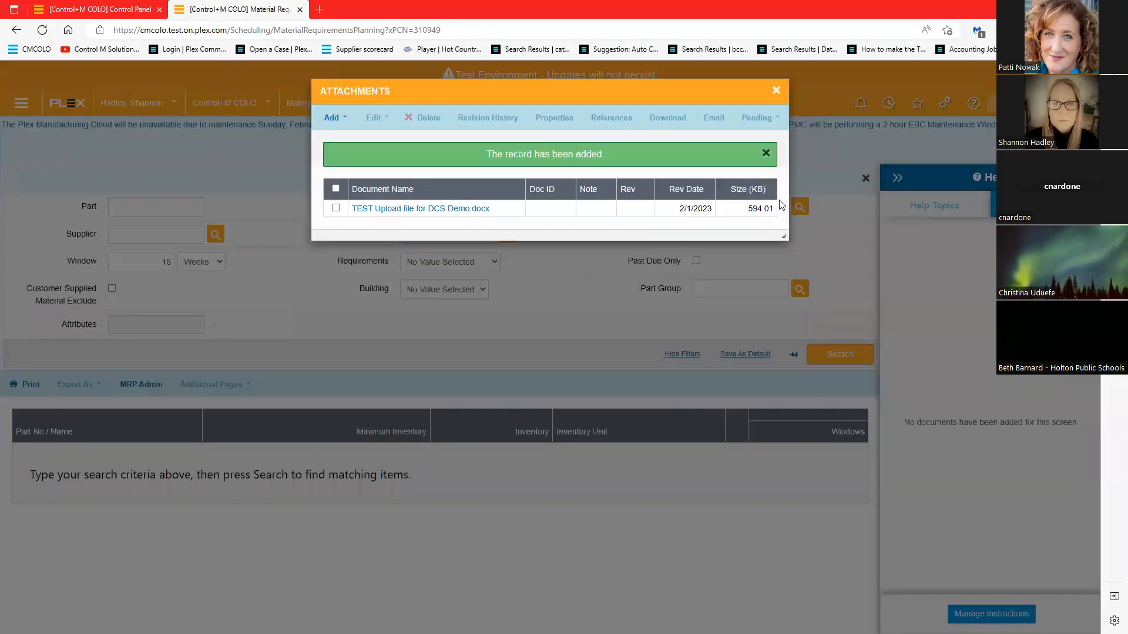
left_click(776, 91)
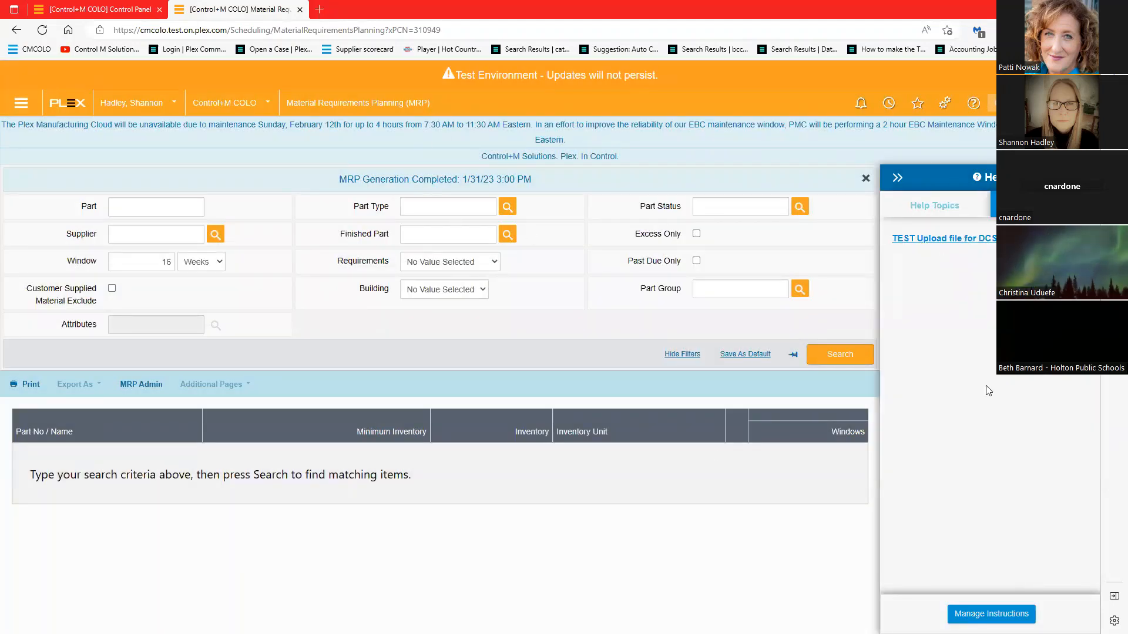
left_click(987, 240)
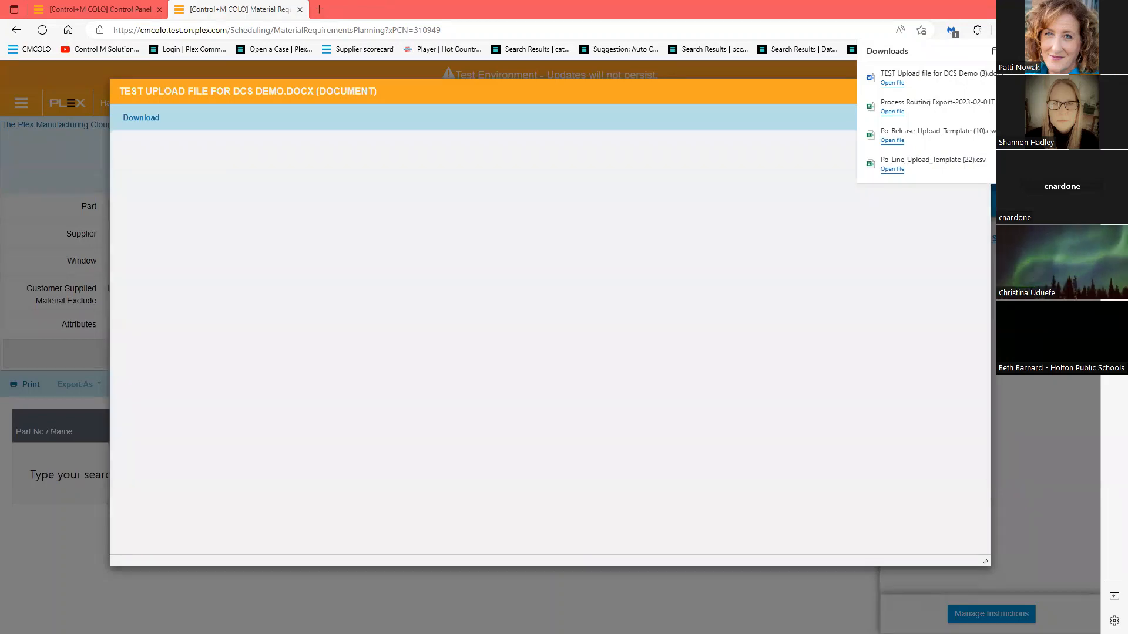
left_click(978, 90)
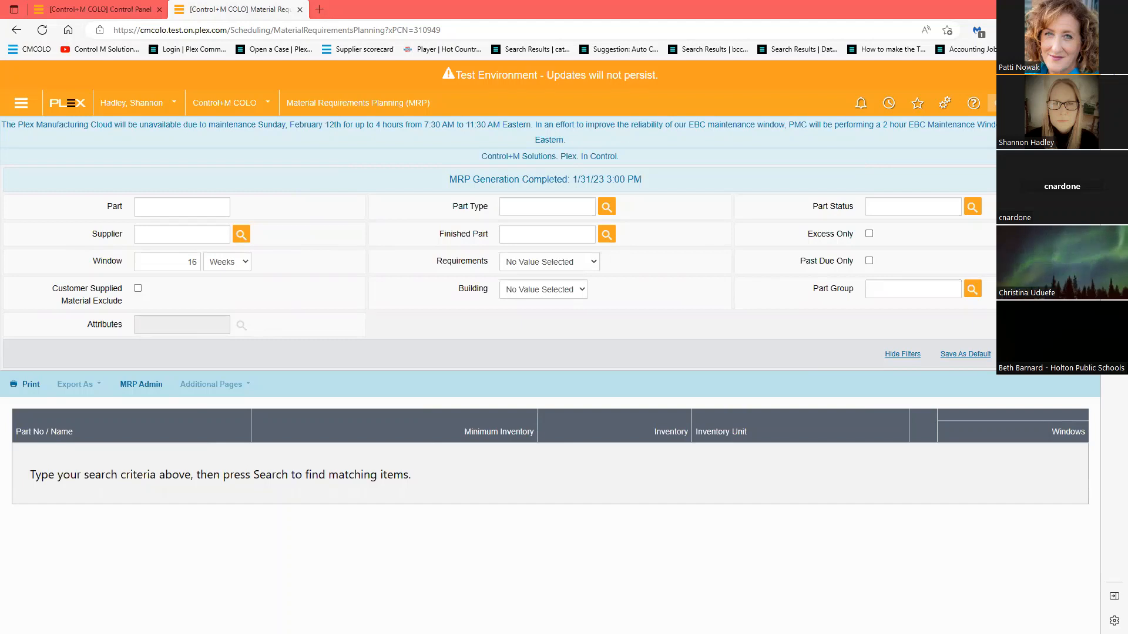
Go to the MRP Supplier Worksheet from the CTRL M Presents favorites.
left_click(916, 104)
left_click(880, 238)
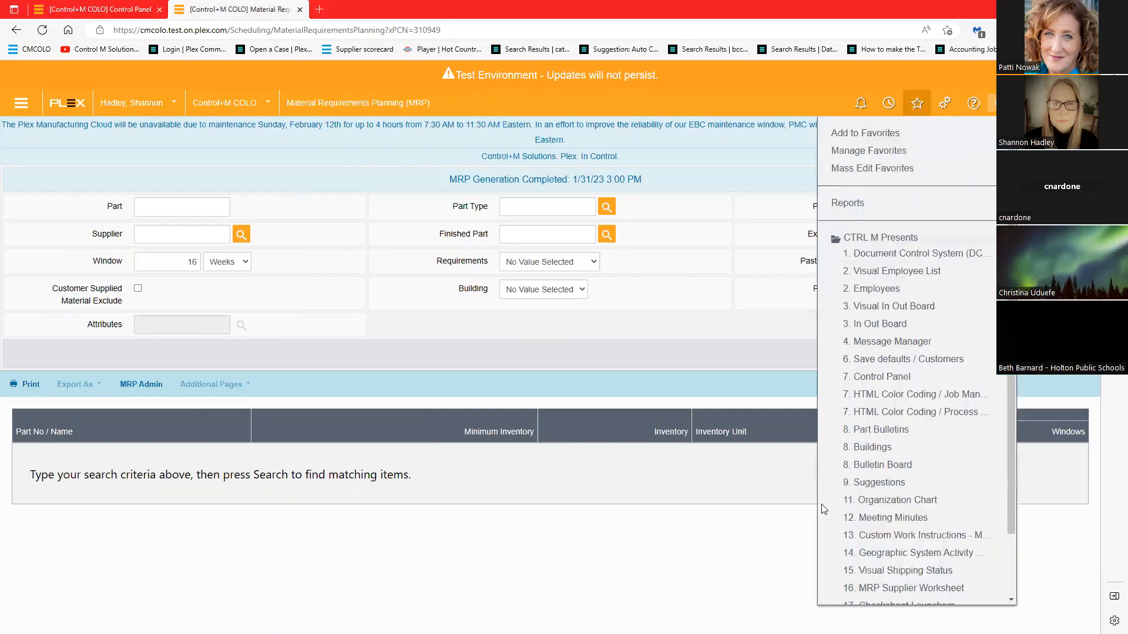
scroll(823, 509, "down", 2)
left_click(872, 517)
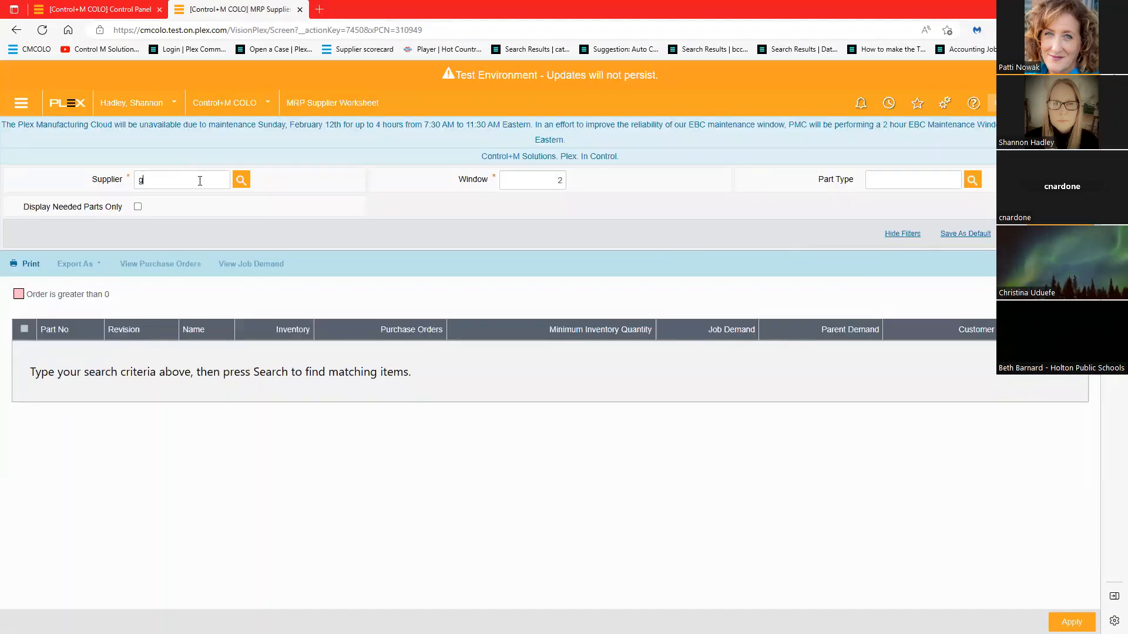
Search the worksheet for supplier GeneralS with Display Needed Parts Only enabled.
left_click(200, 181)
type("general")
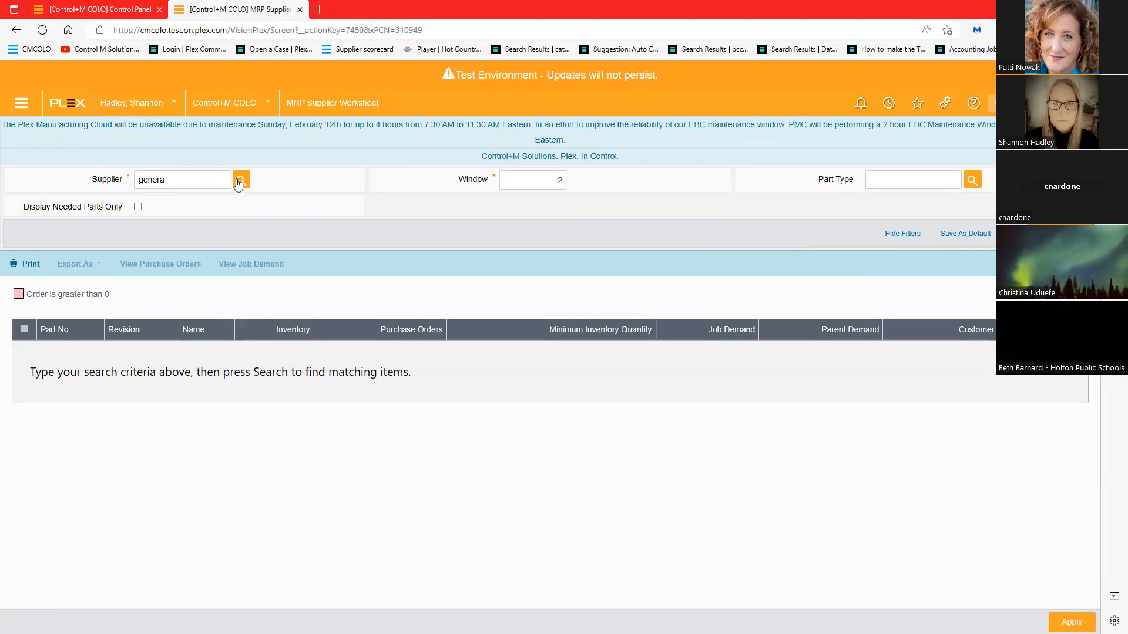
left_click(239, 181)
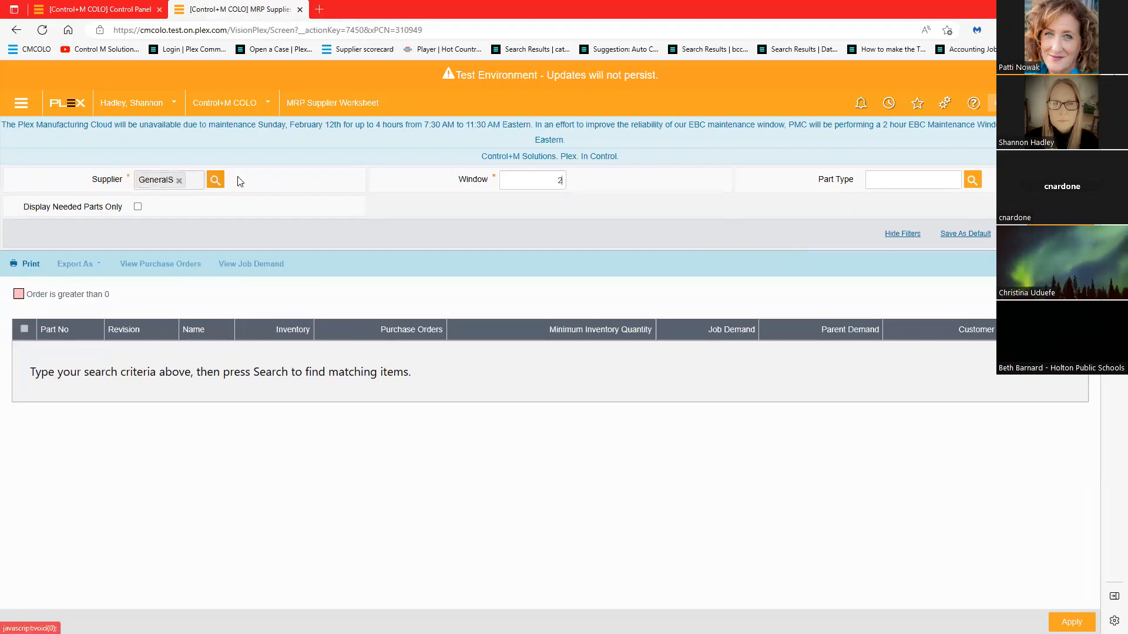
left_click(138, 207)
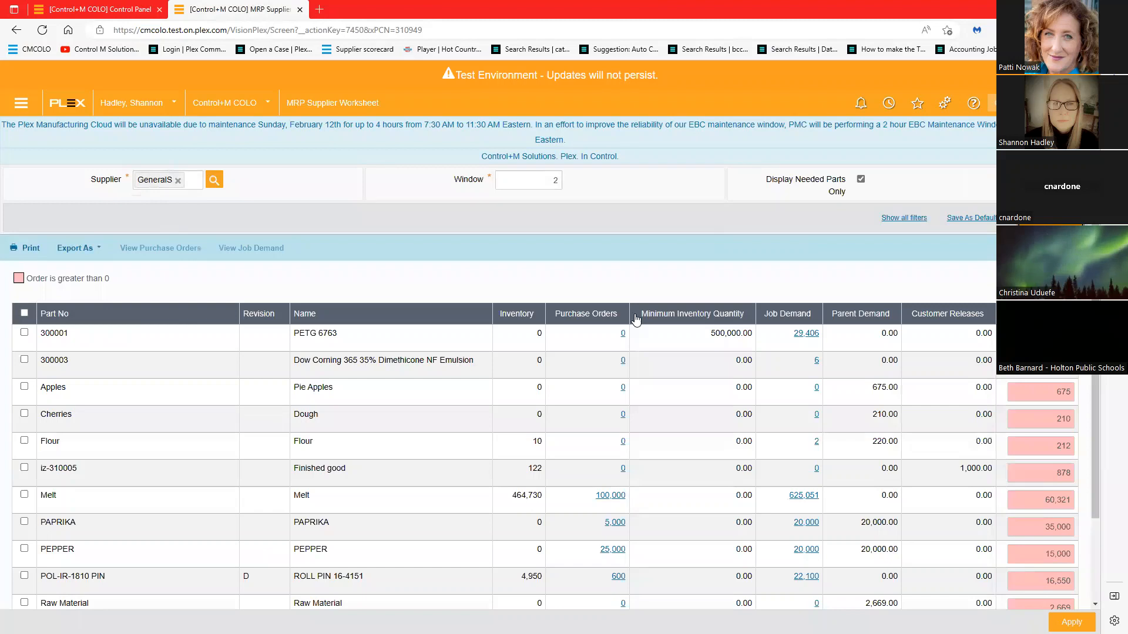
Examine the purchase releases detail behind the Melt part's purchase orders and return to the worksheet.
left_click(608, 496)
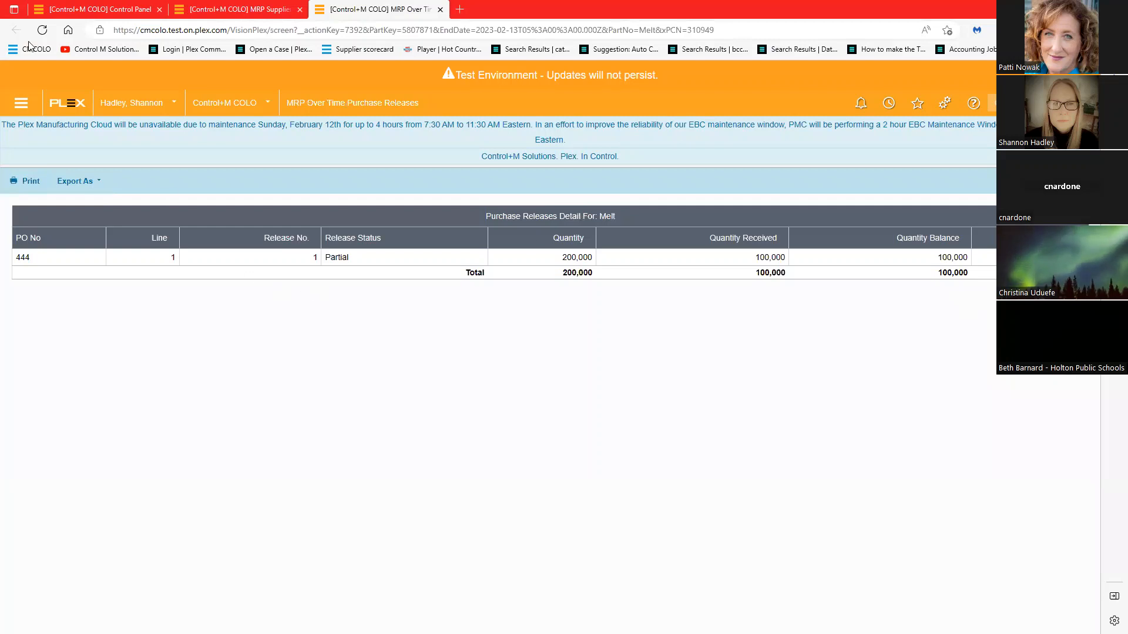
left_click(440, 10)
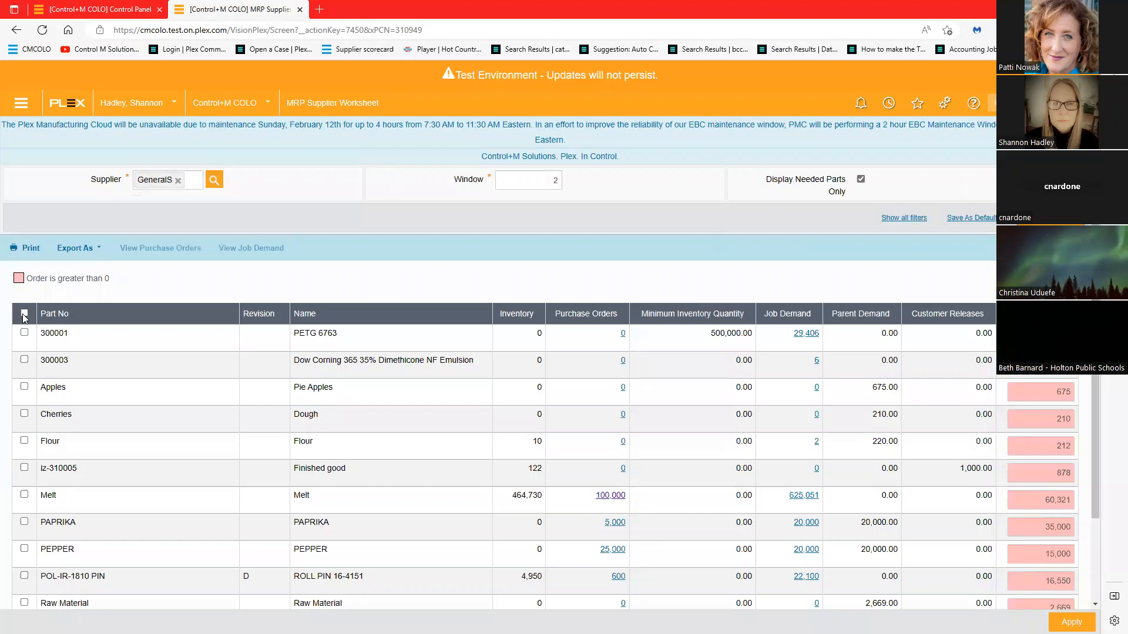
Generate a purchase order from the worksheet for parts 300001, 300003 and Apples.
left_click(25, 360)
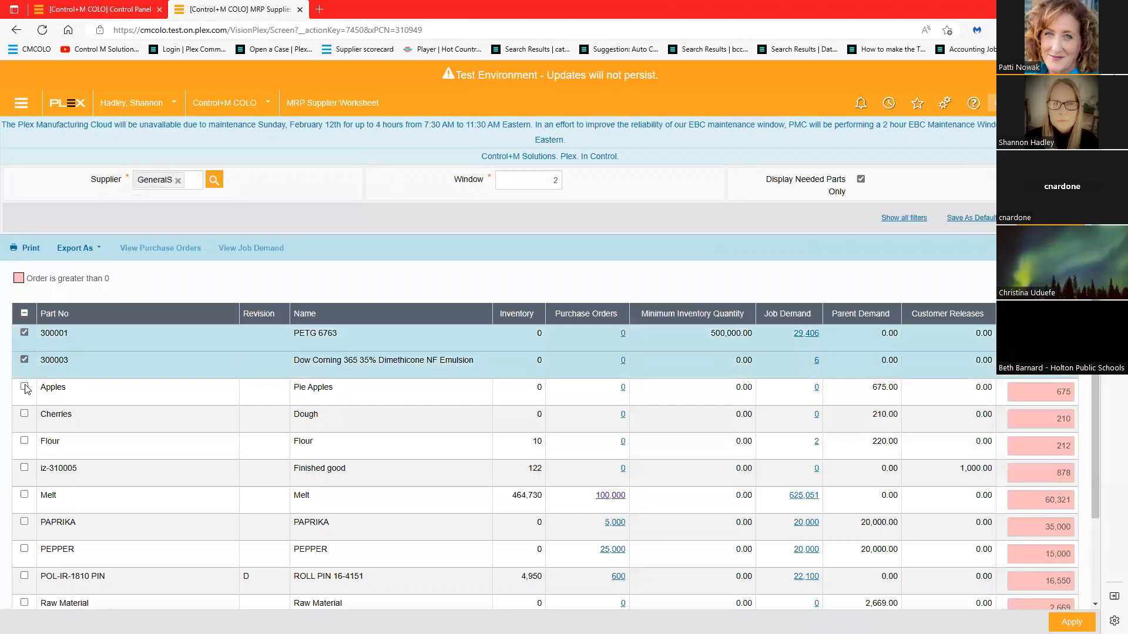
left_click(25, 387)
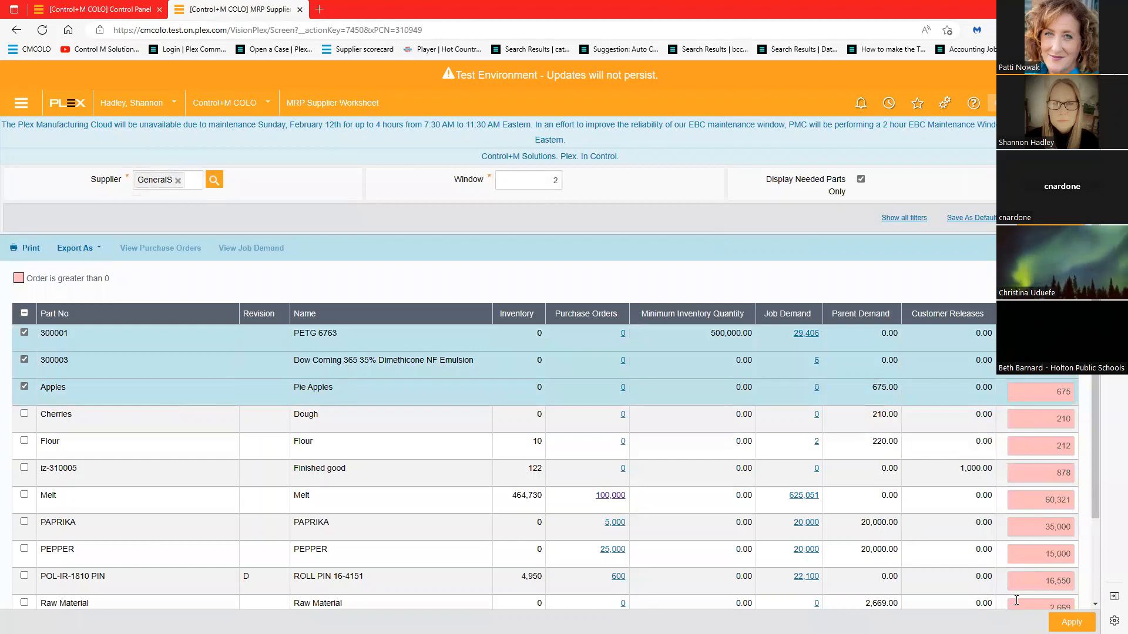
left_click(1072, 622)
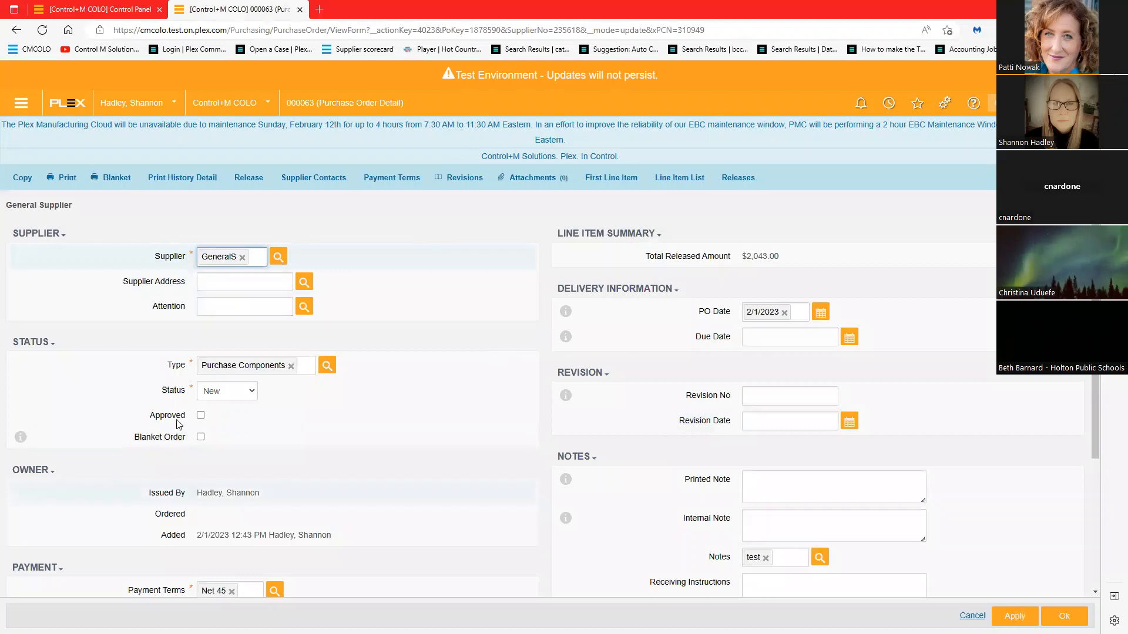
Set the new purchase order's status to On Order and save it.
left_click(224, 392)
left_click(222, 440)
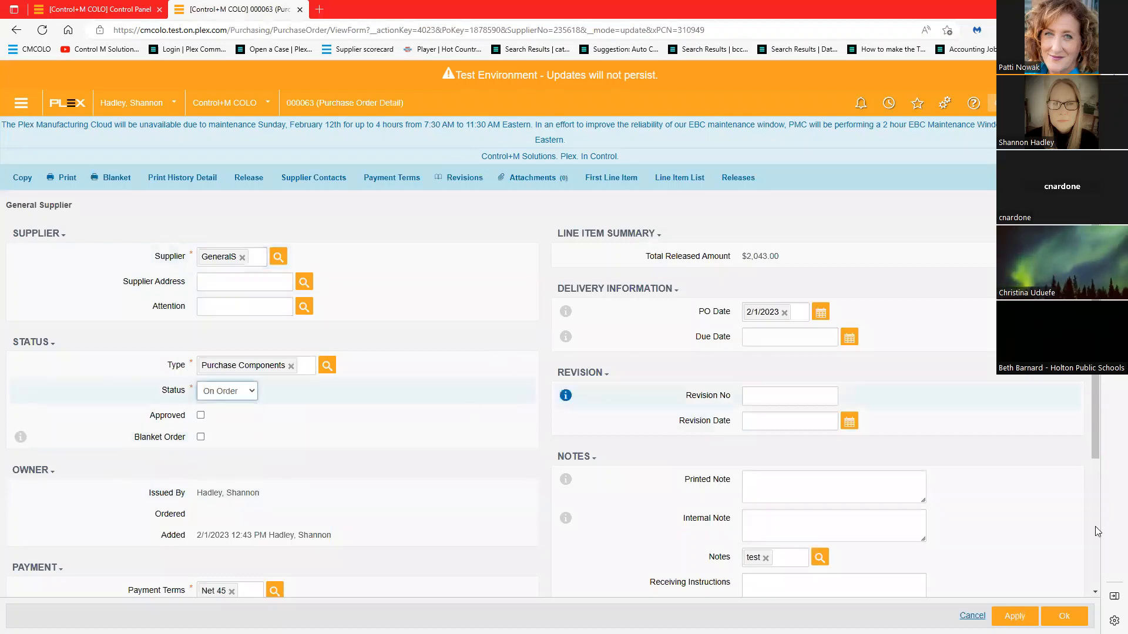
left_click(1015, 616)
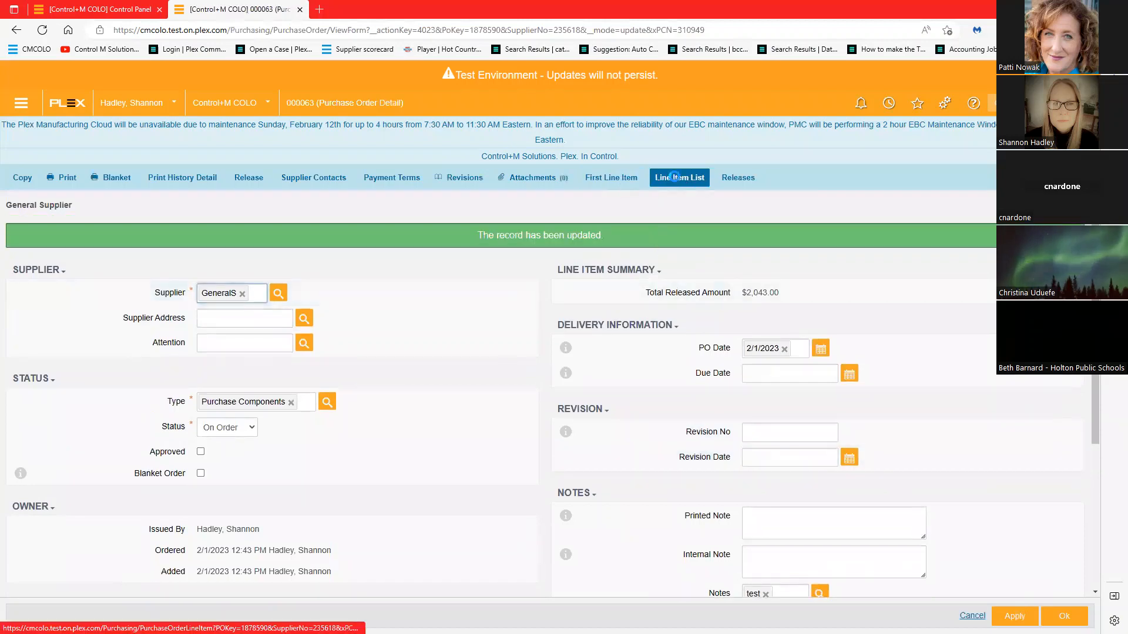
Review the purchase order's line item list and return to the MRP Supplier Worksheet.
left_click(676, 178)
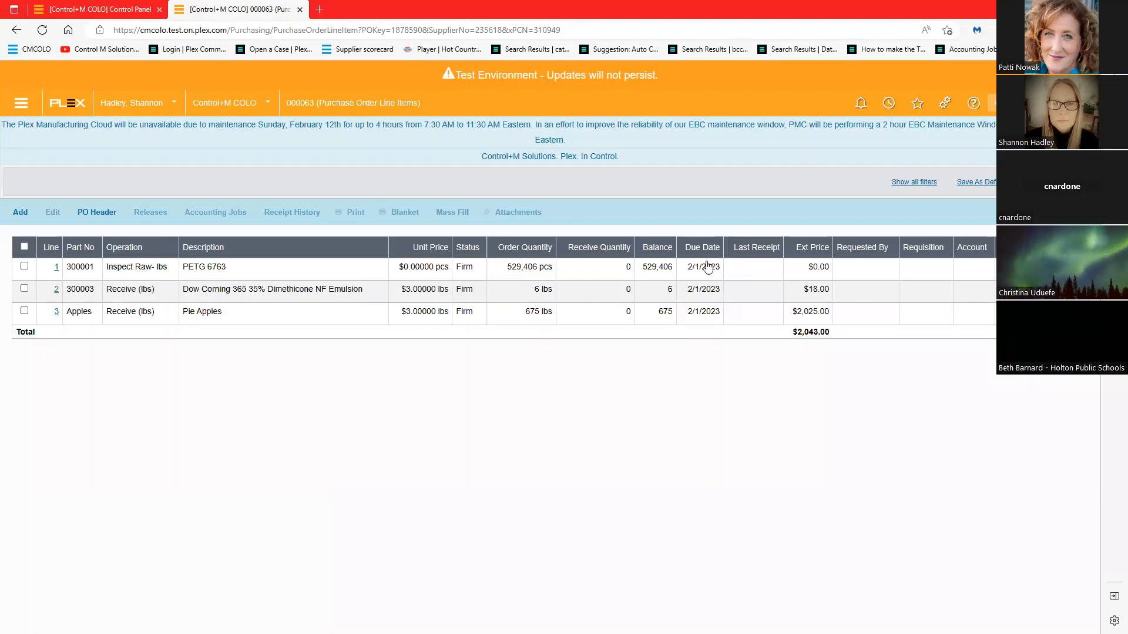
left_click(19, 36)
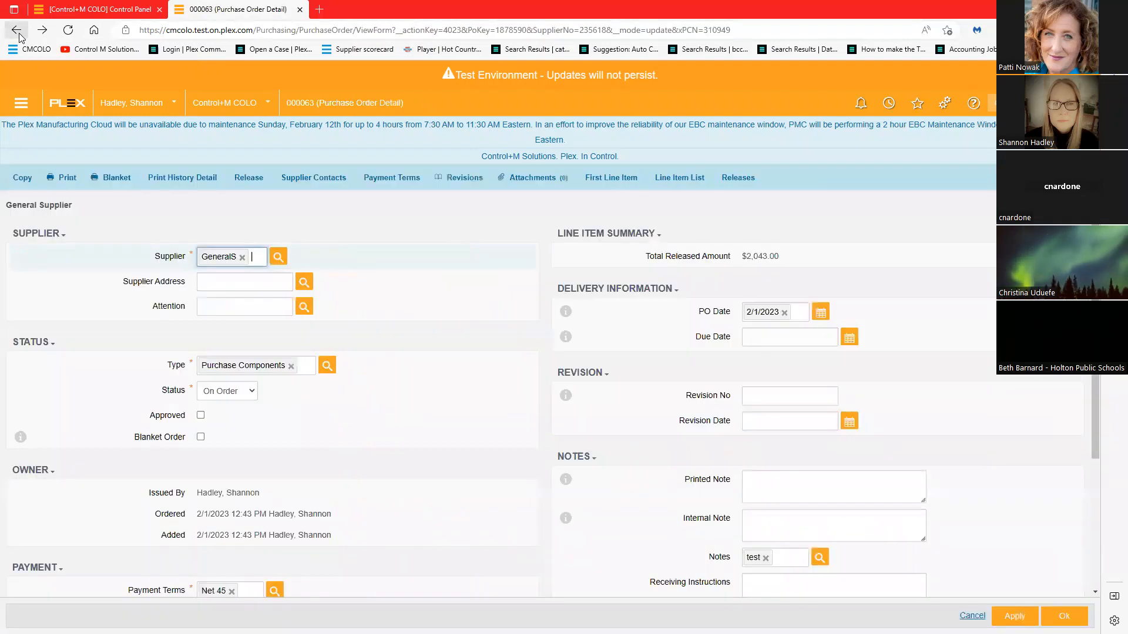
left_click(20, 35)
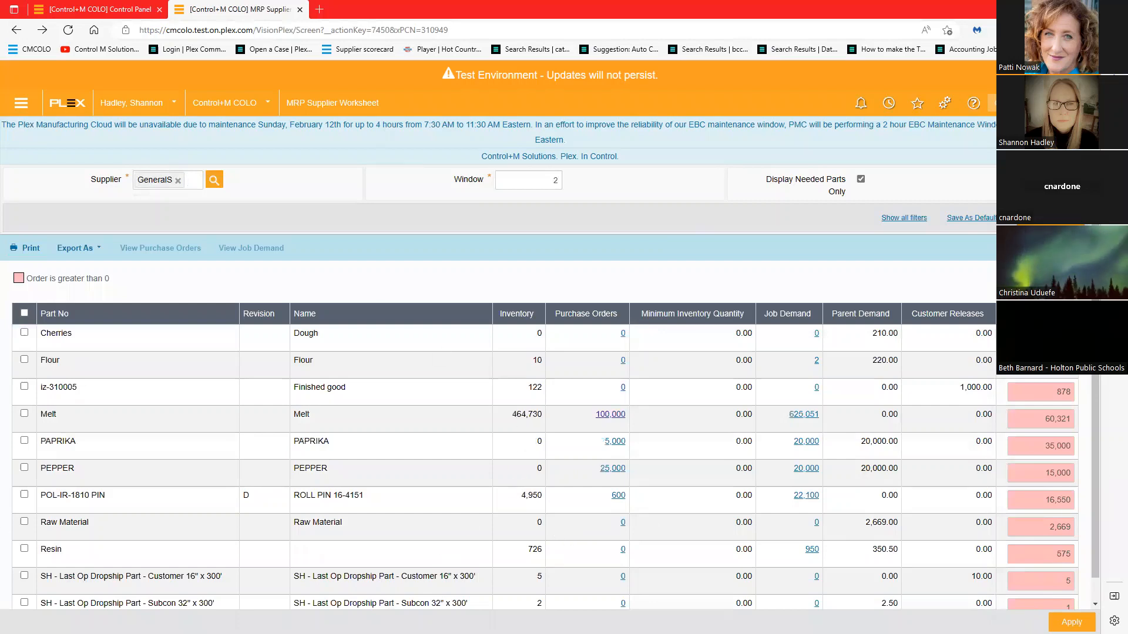
Open Visual Plant Floors from the CTRL M Presents favorites and display the CTRLM Presents floor.
left_click(945, 103)
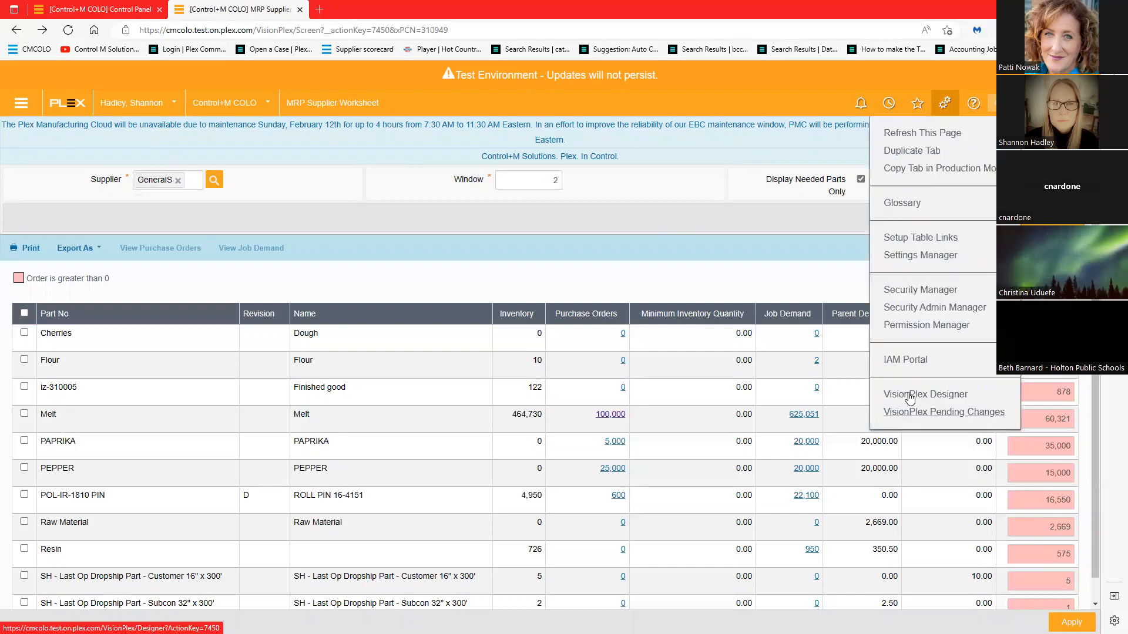
left_click(917, 102)
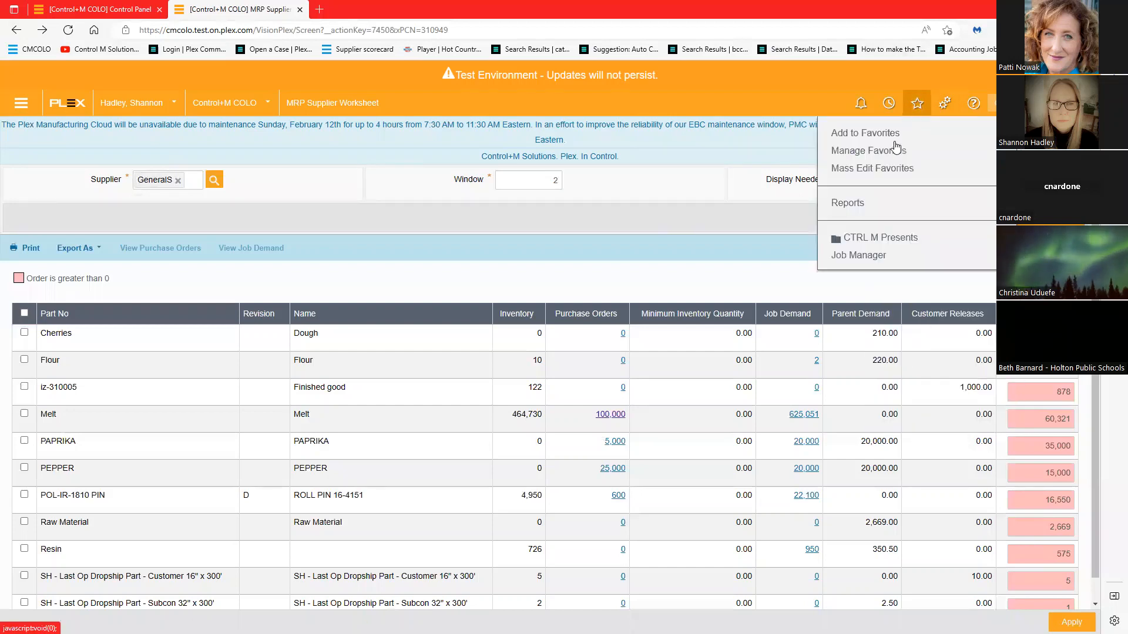
left_click(880, 238)
scroll(890, 525, "down", 2)
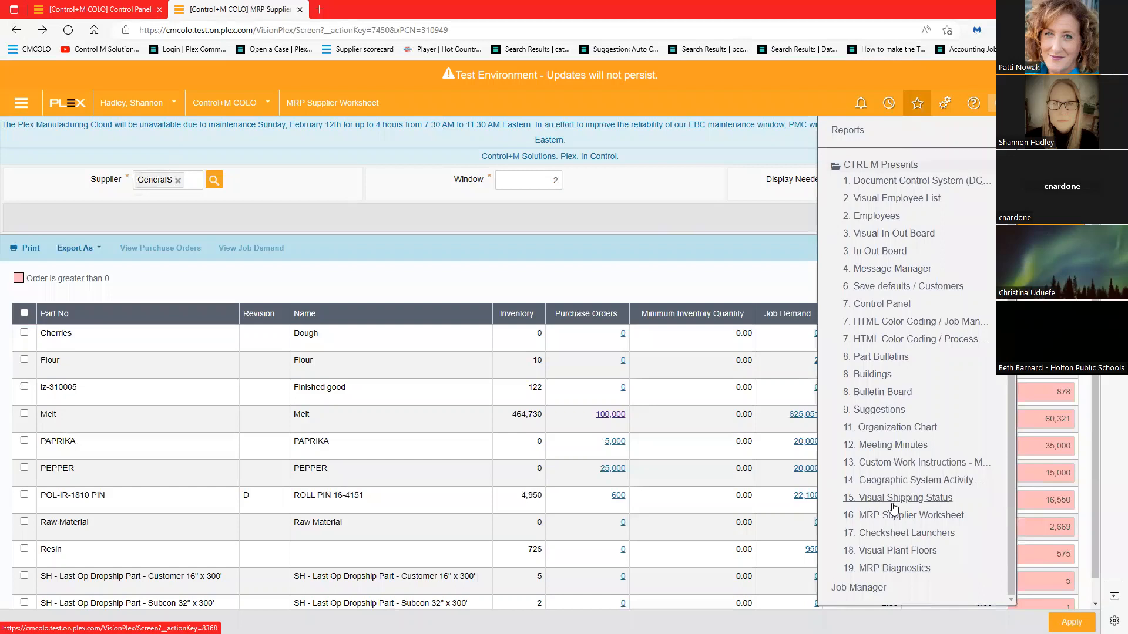
left_click(890, 552)
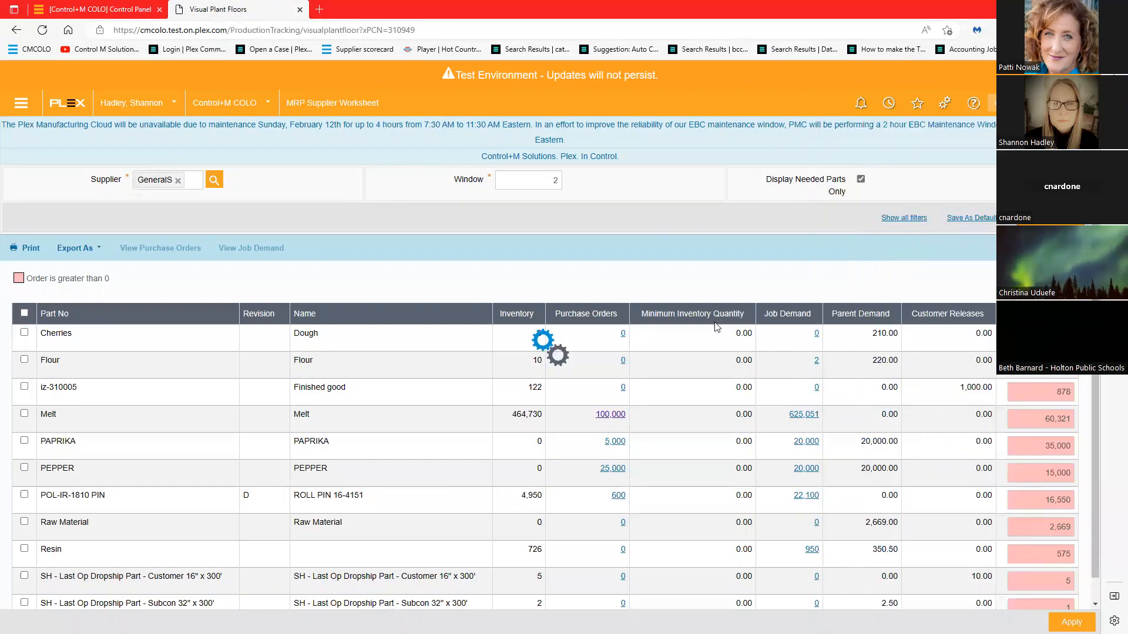
left_click(242, 181)
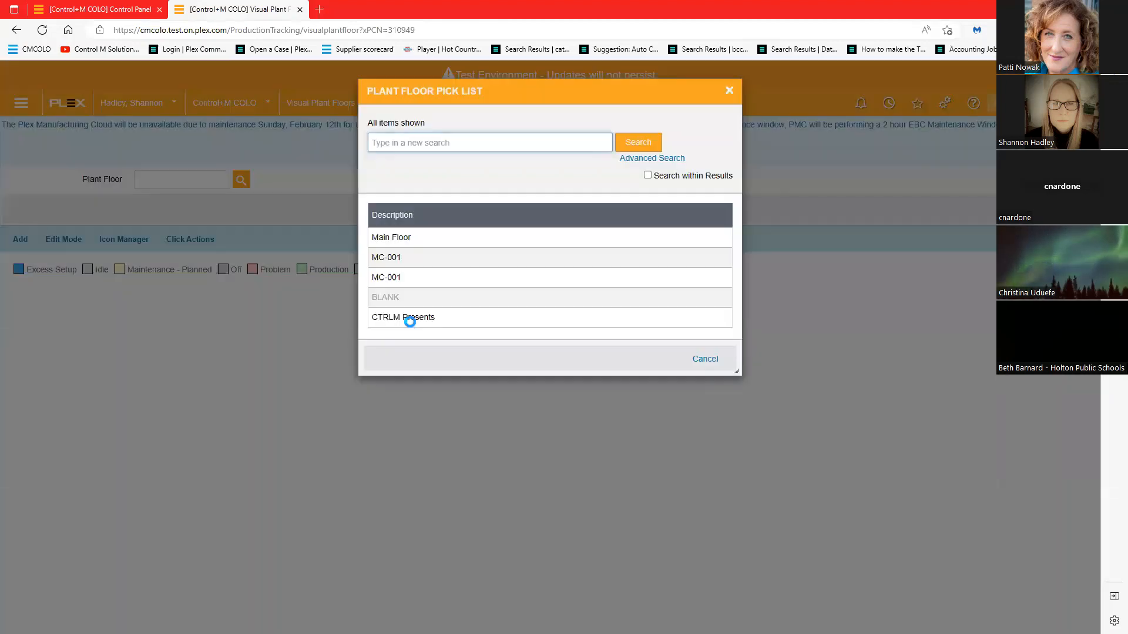
left_click(410, 319)
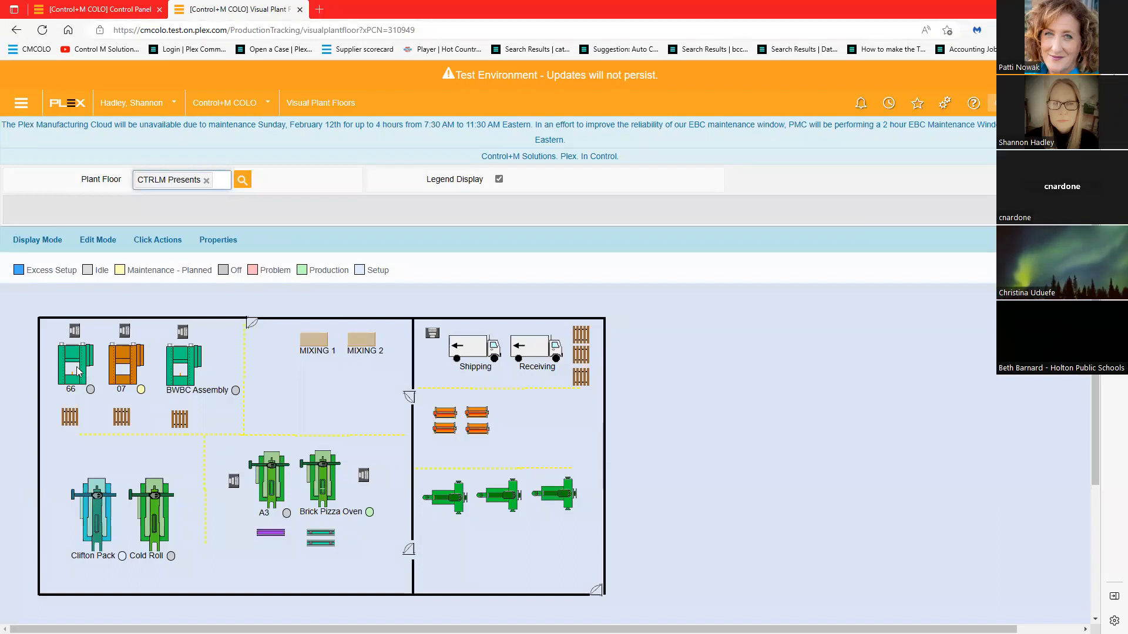
In the Control Panel, clock in to workcenter 66 for the Production activity and set the workcenter status to Production.
mouse_move(83, 371)
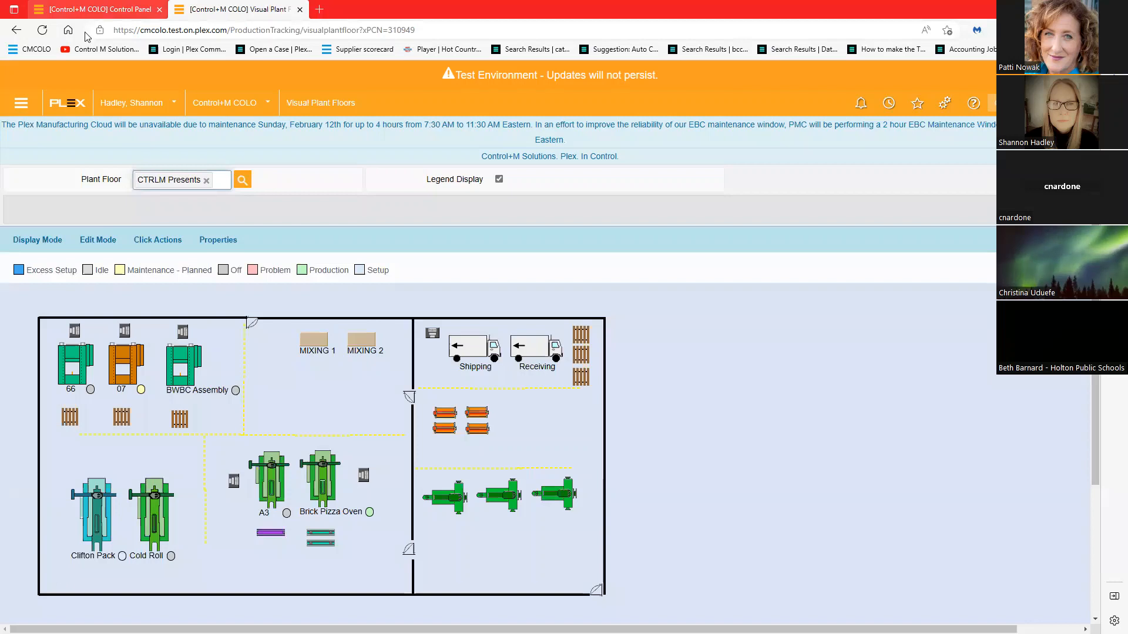
left_click(94, 9)
left_click(96, 208)
type("66")
key("Return")
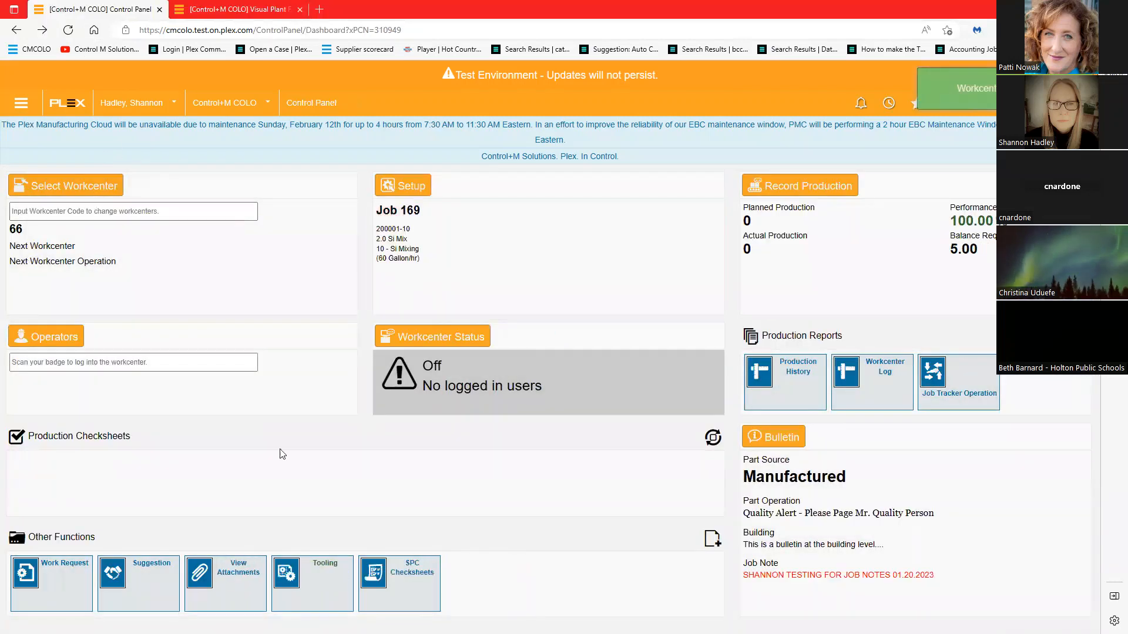
left_click(45, 336)
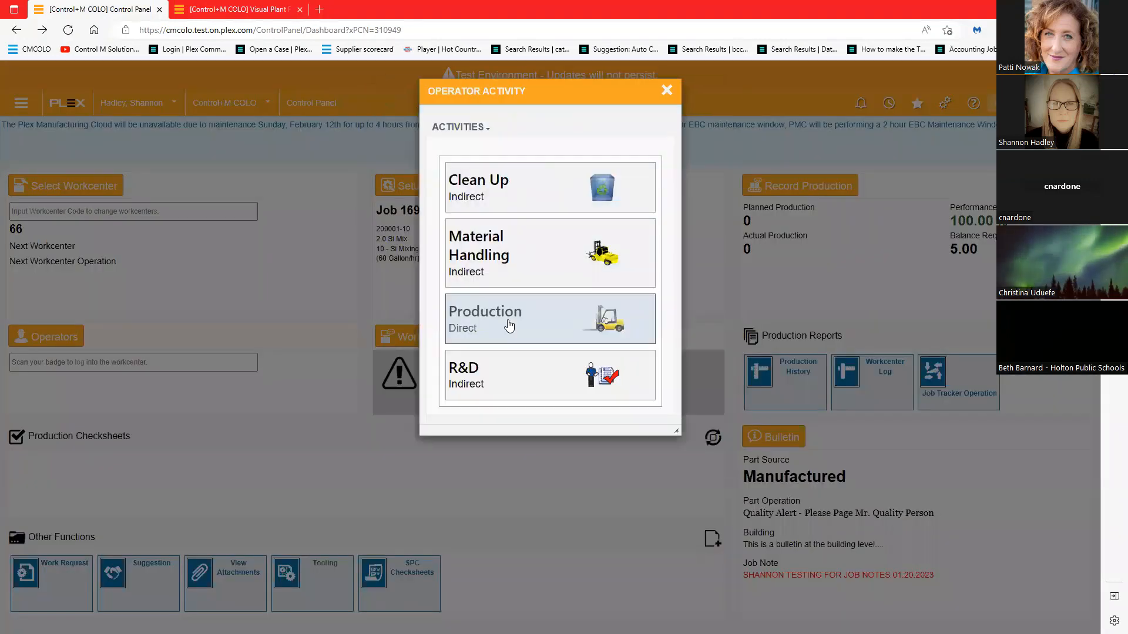
left_click(509, 325)
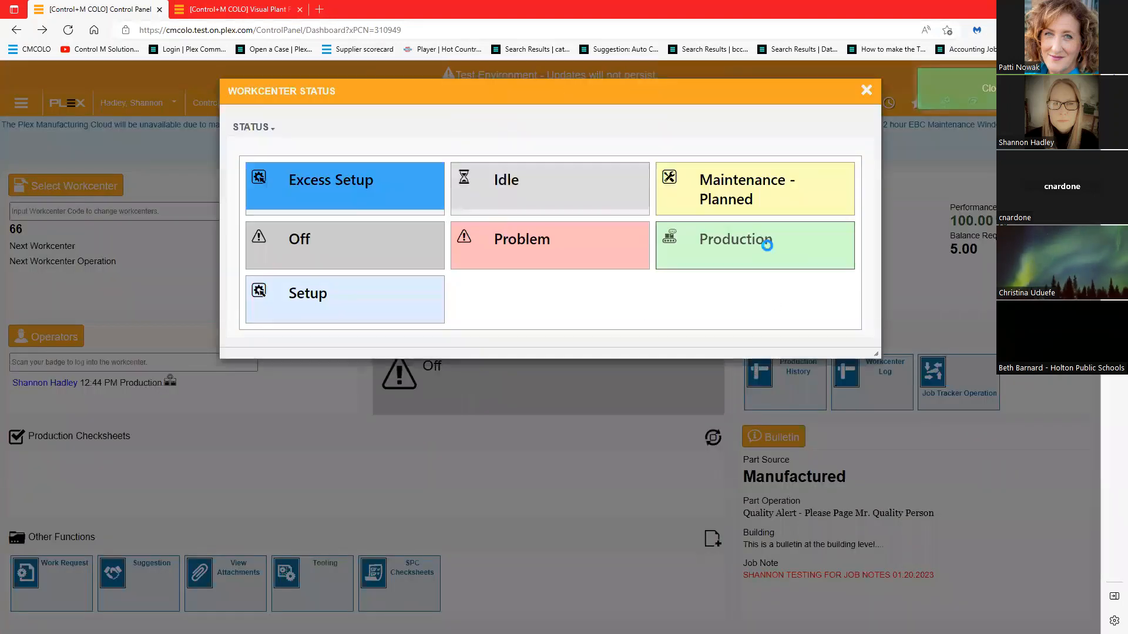
left_click(766, 245)
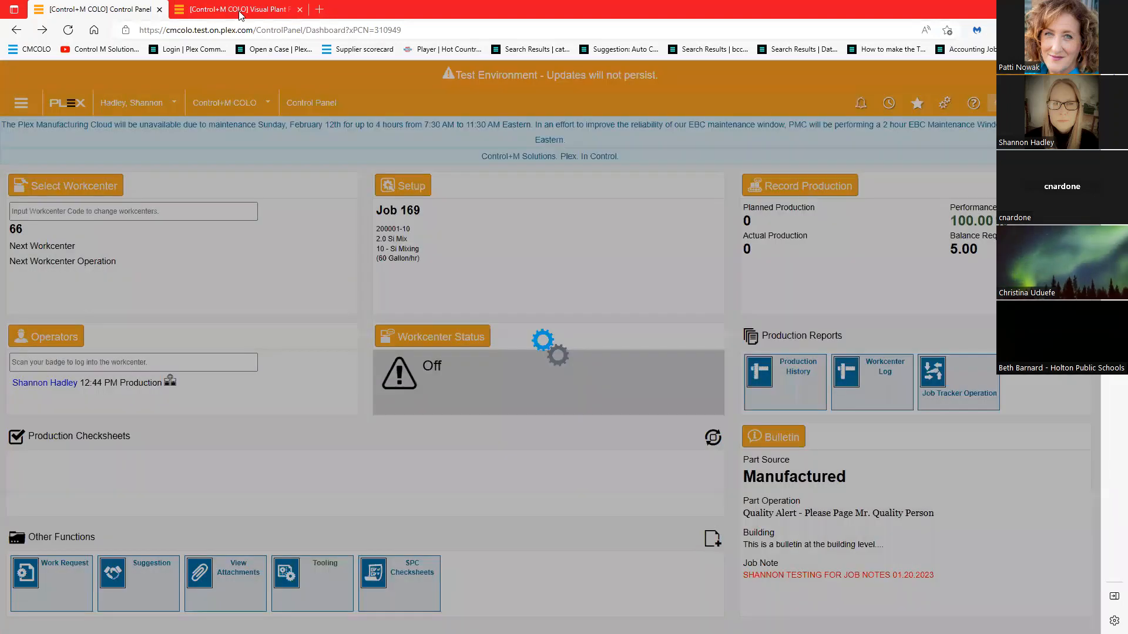
Refresh the visual plant floor and examine the status indicators and job details of its workcenters.
left_click(240, 11)
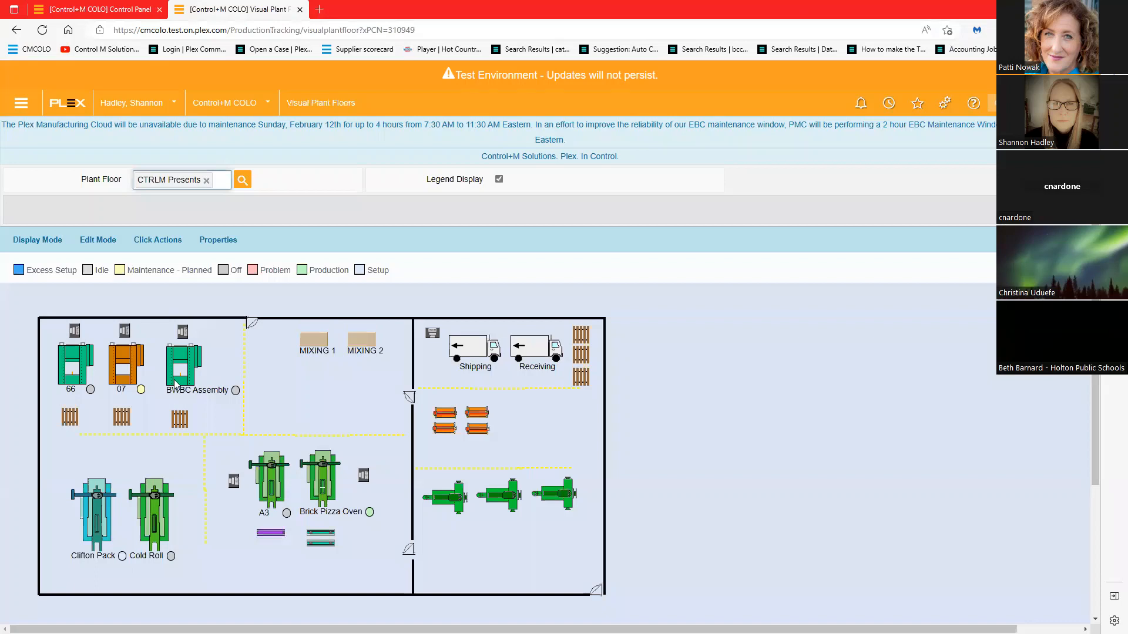
left_click(68, 30)
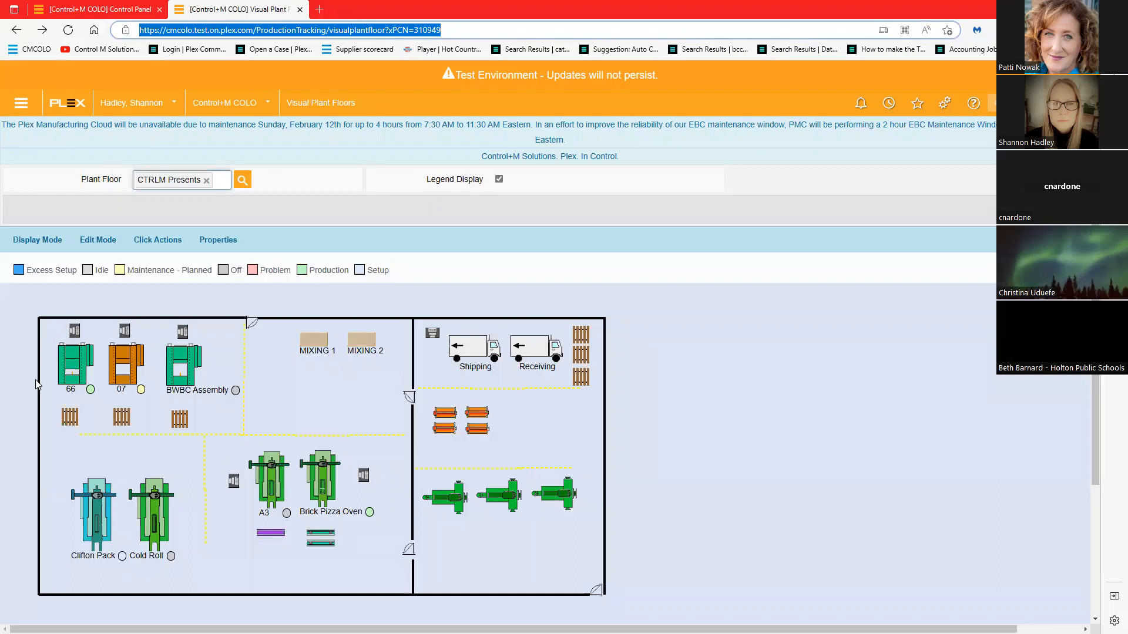
left_click(71, 381)
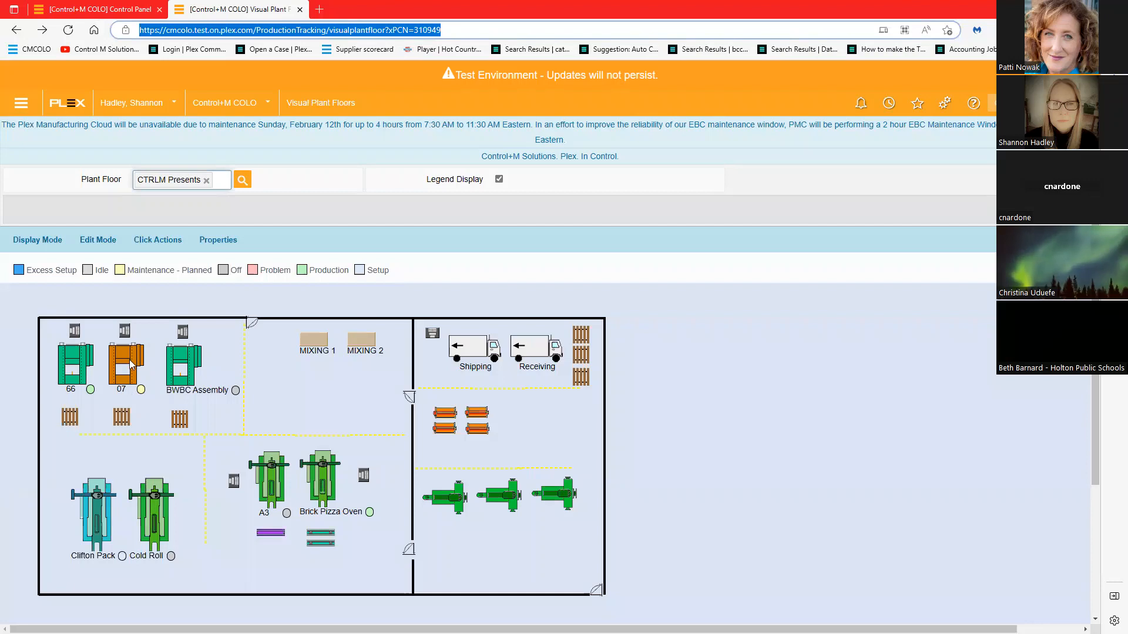
left_click(131, 364)
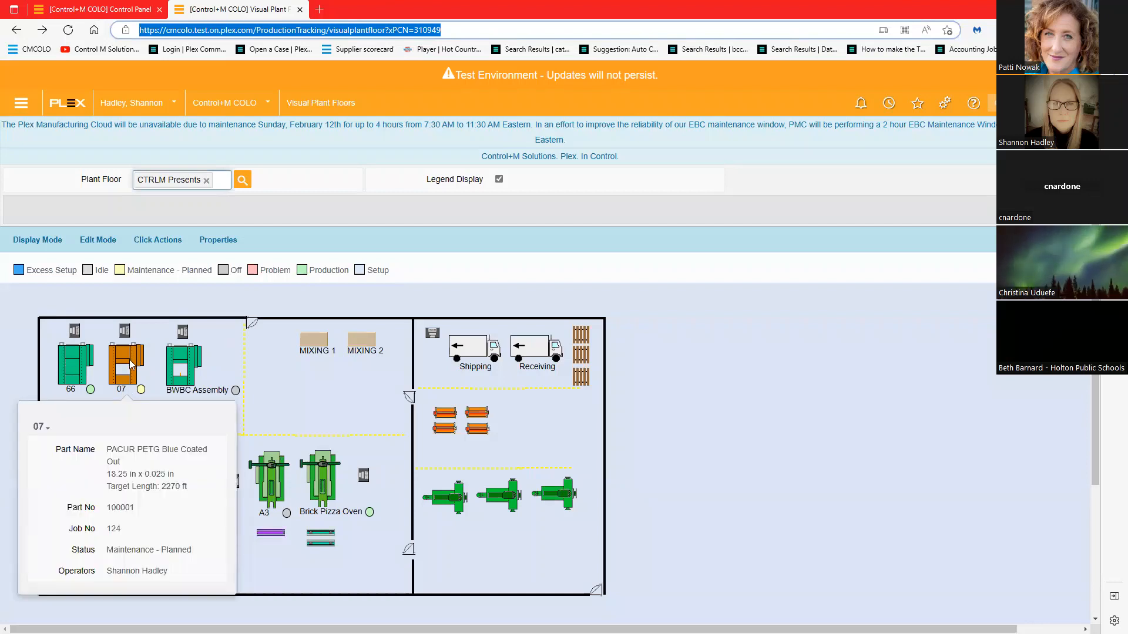
mouse_move(187, 366)
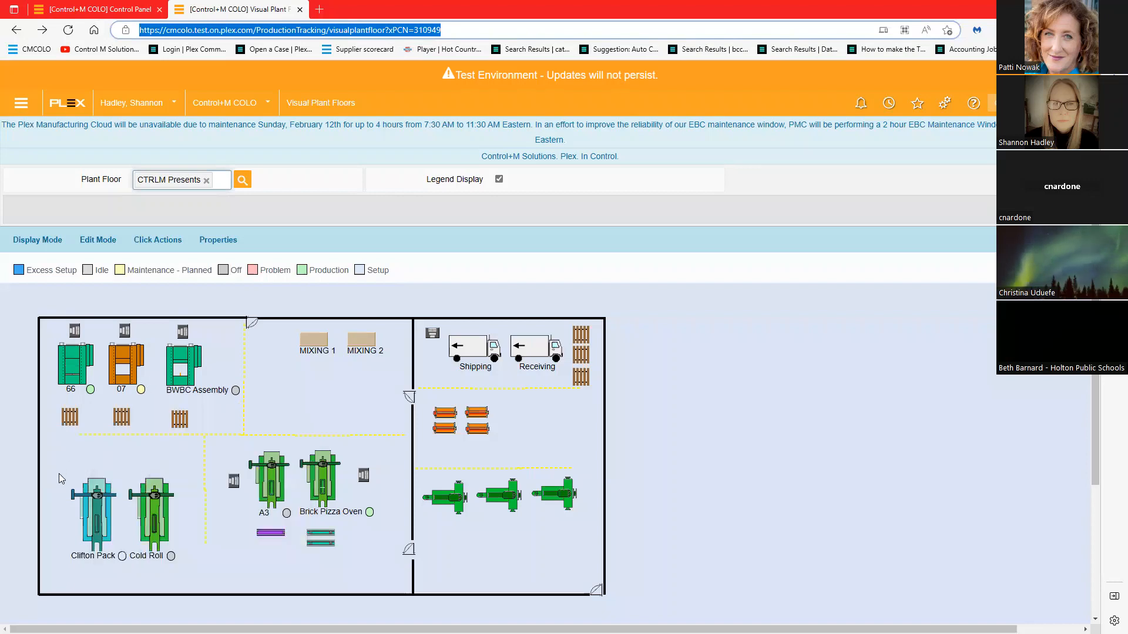
mouse_move(96, 541)
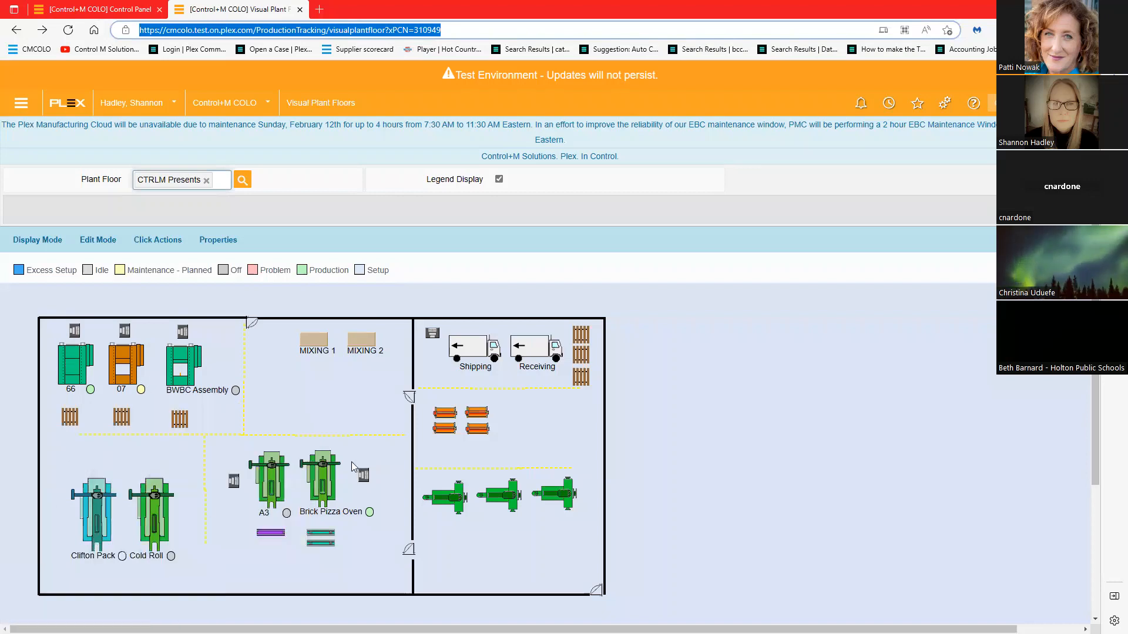
View the inventory at the floor's Shipping location and return to the plant floor.
scroll(352, 461, "down", 2)
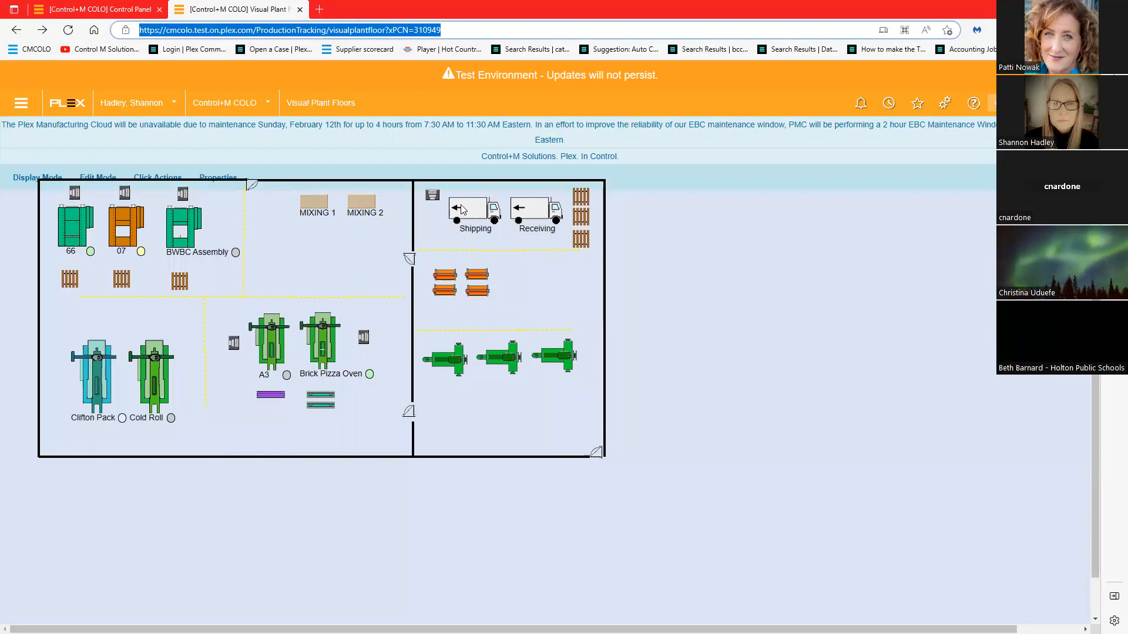
left_click(473, 214)
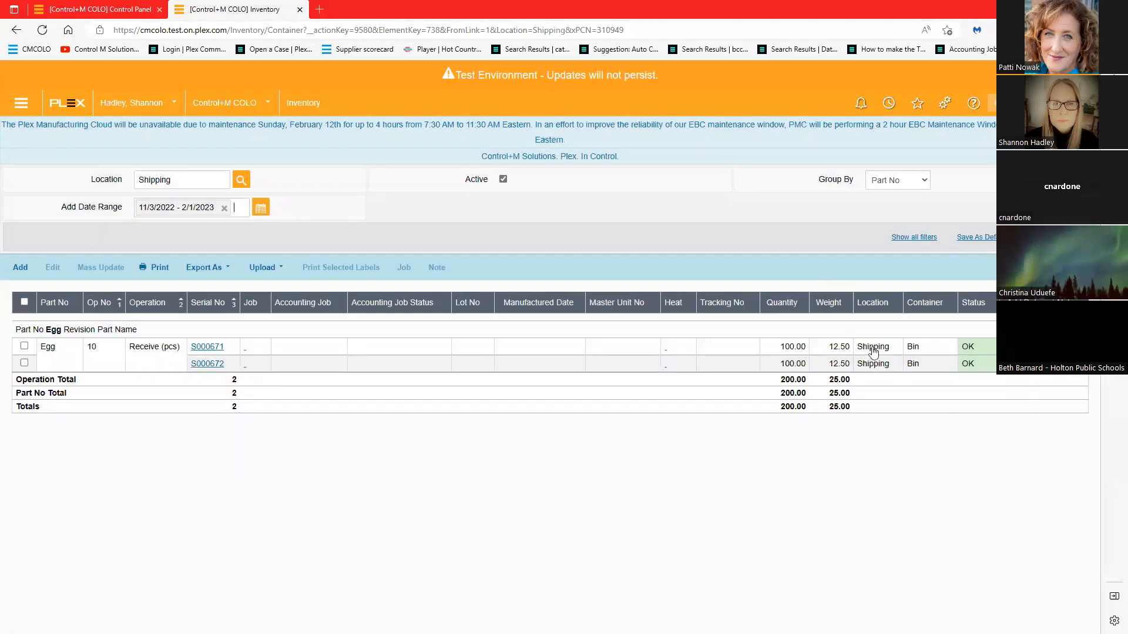
key("alt+Left")
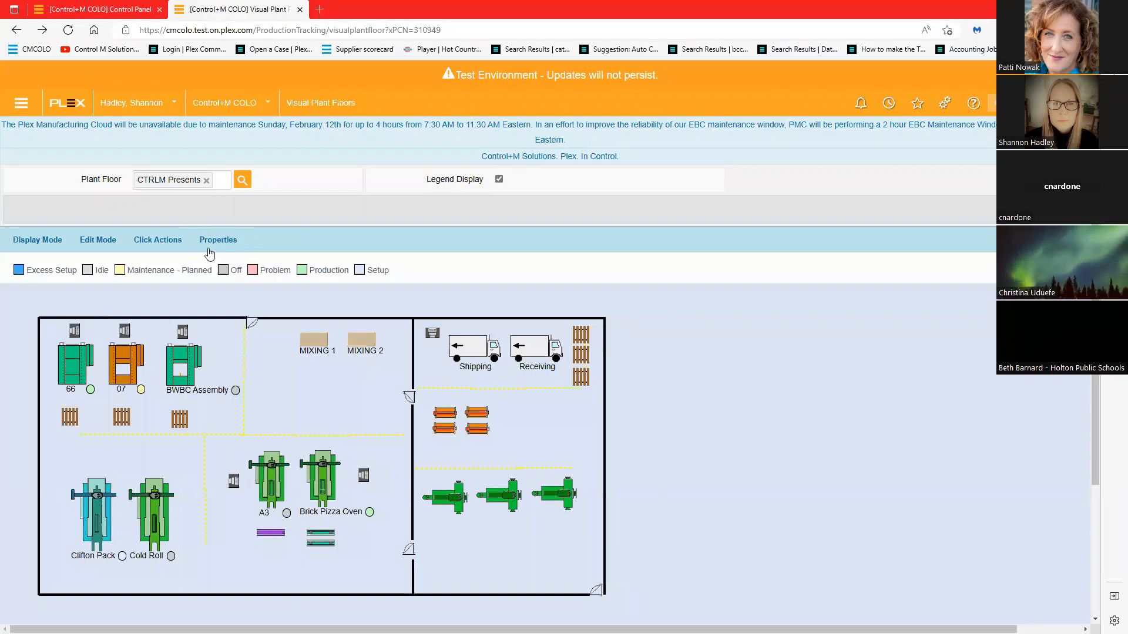
Clear the plant floor selection and add a new plant floor named Sample with color #eecfcf.
left_click(57, 241)
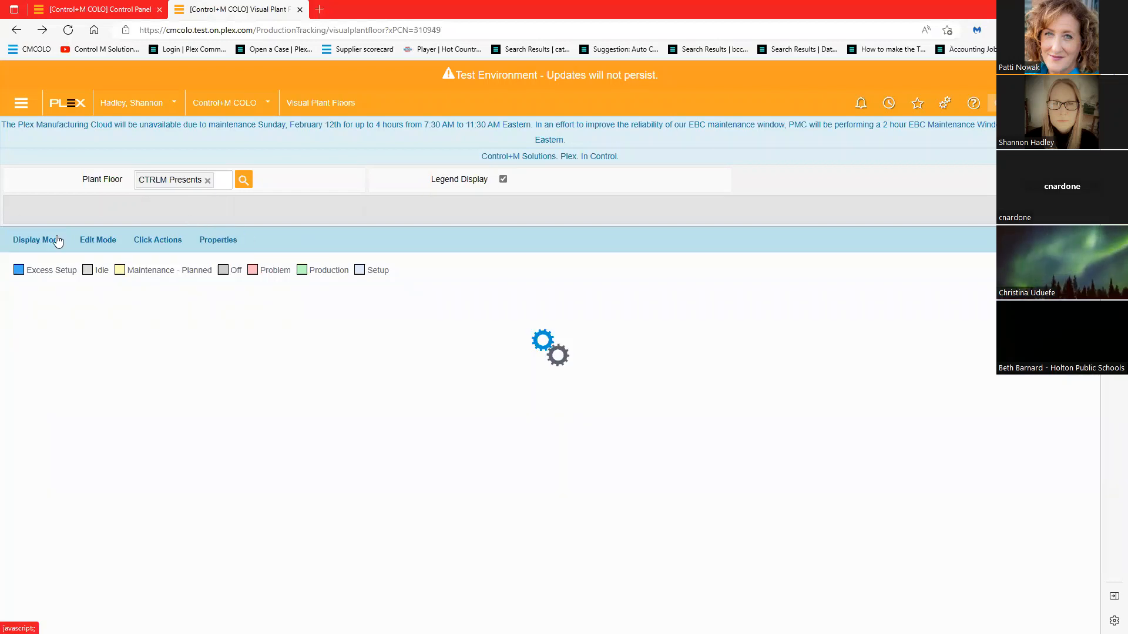
left_click(208, 180)
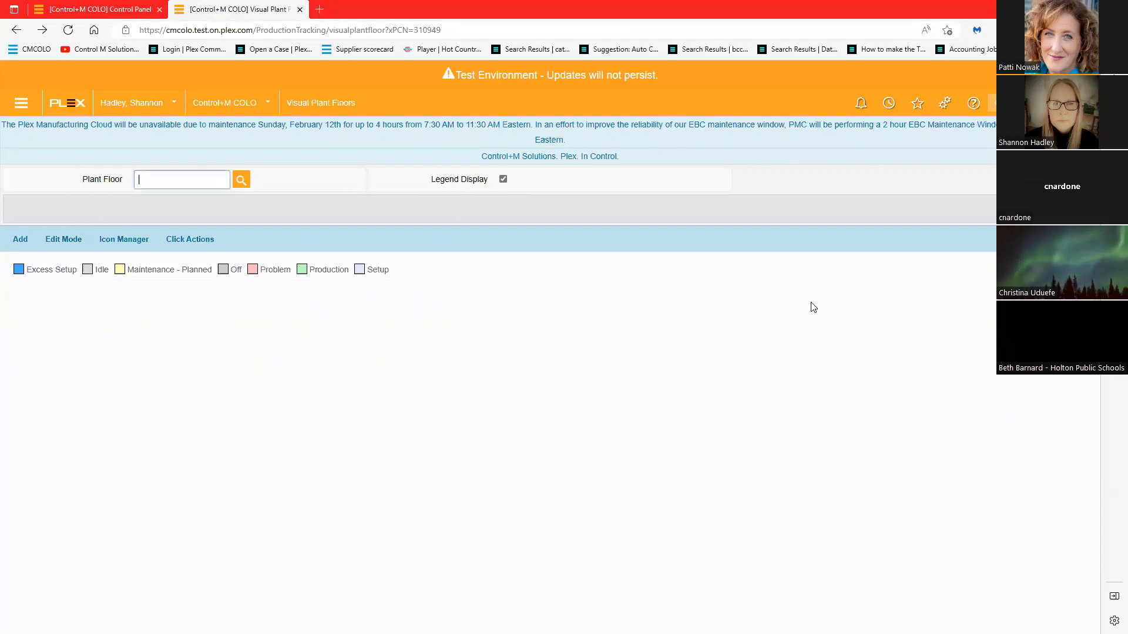
left_click(20, 239)
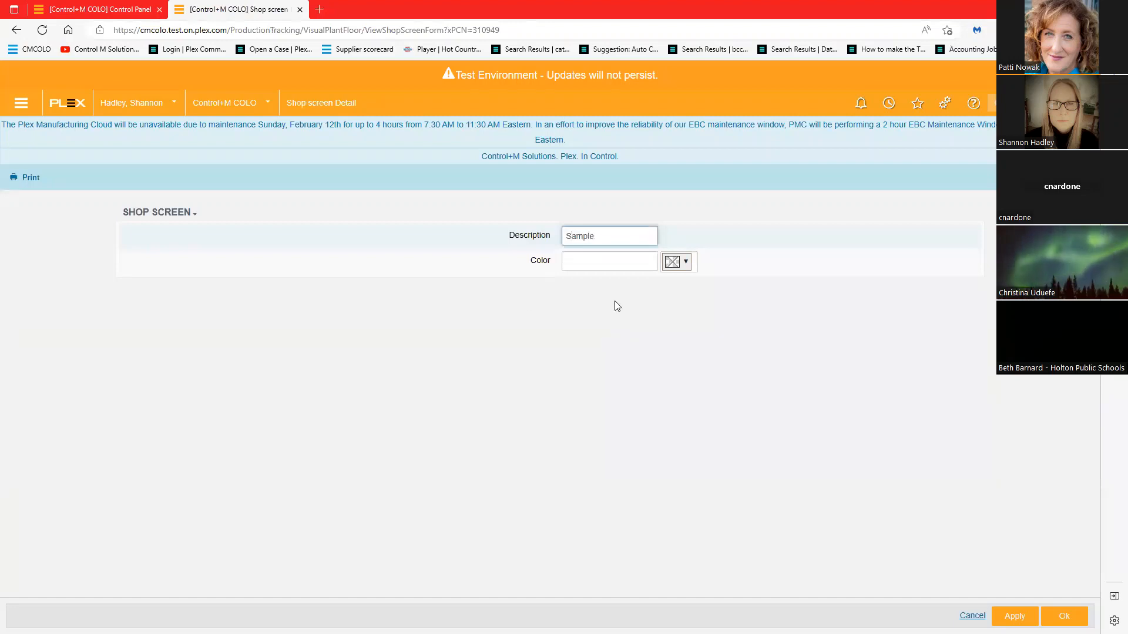
left_click(625, 258)
left_click(681, 263)
left_click(678, 282)
left_click(741, 380)
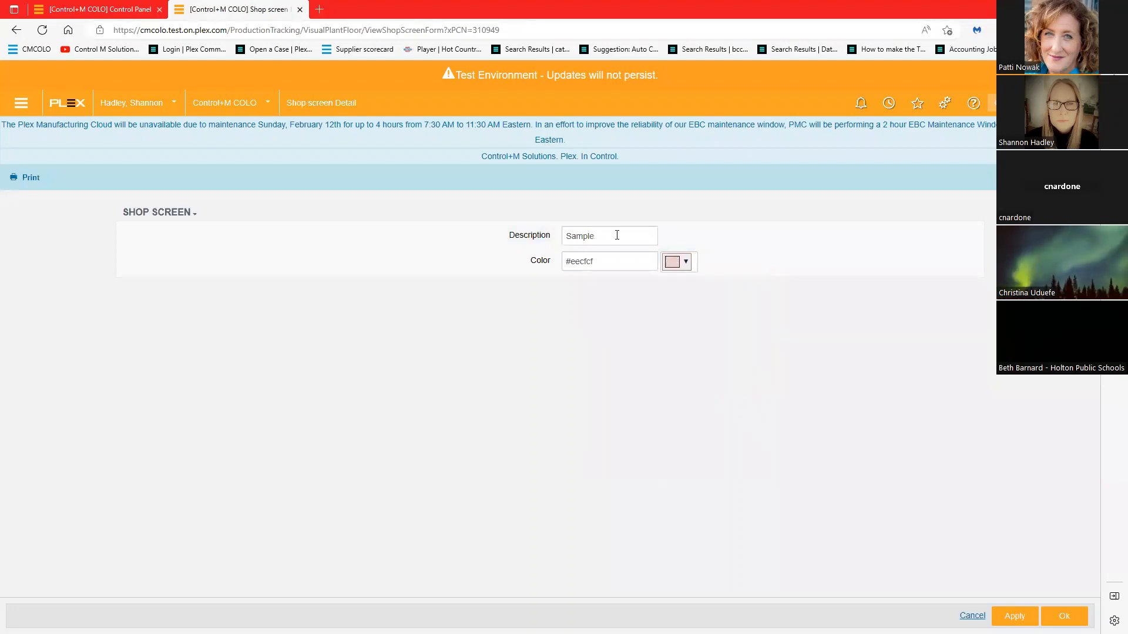
left_click(1064, 616)
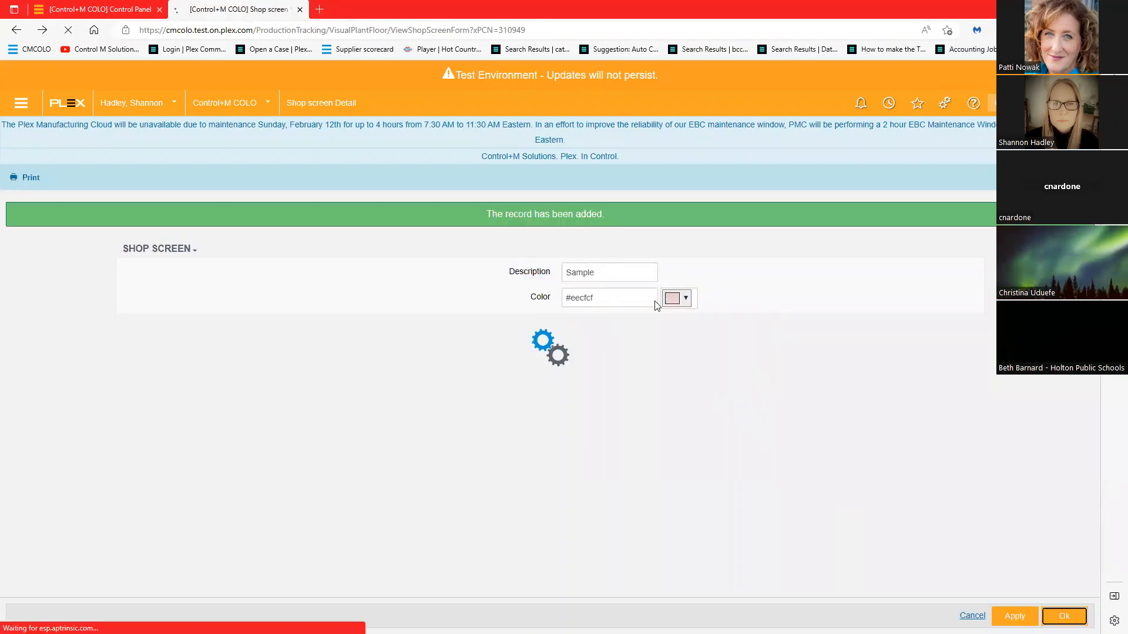
Display the Sample plant floor and switch it to edit mode.
left_click(240, 209)
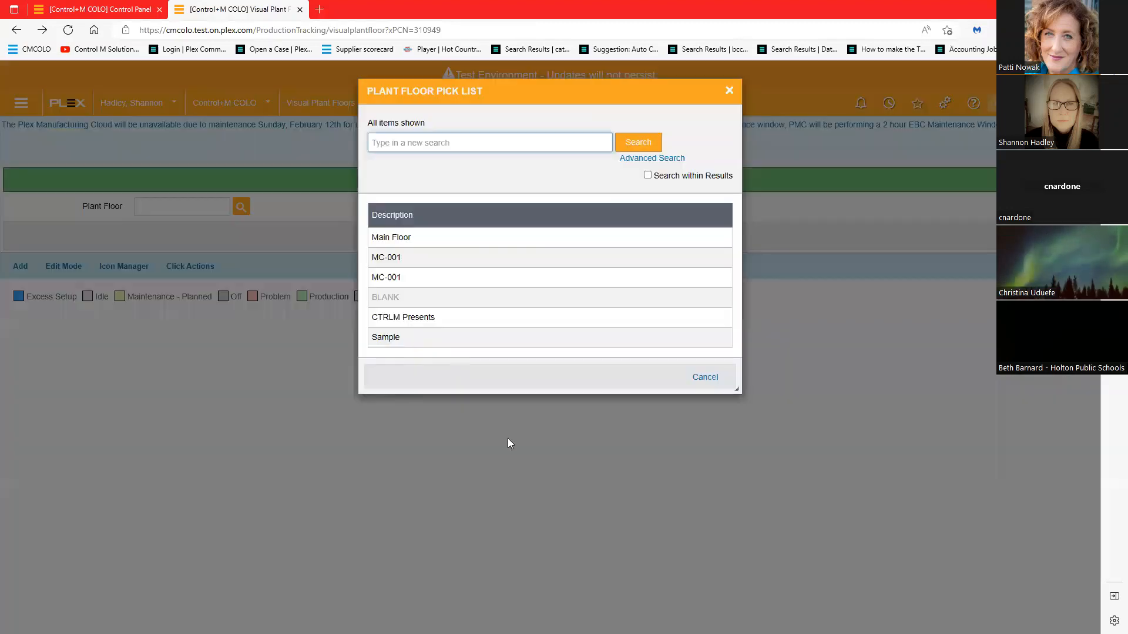
left_click(385, 337)
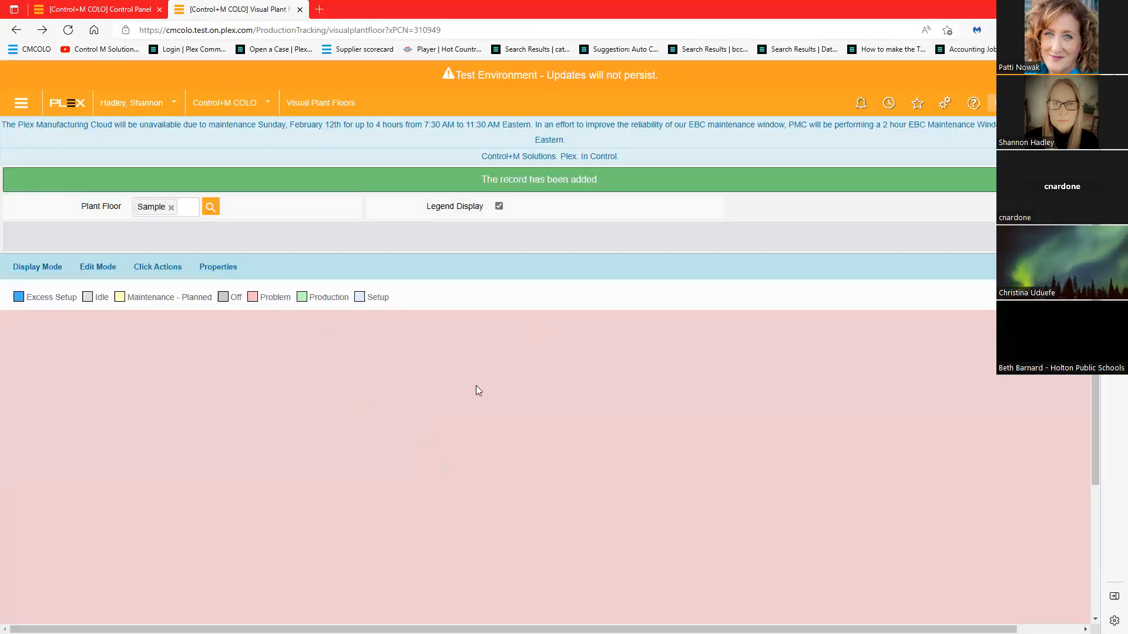
left_click(98, 267)
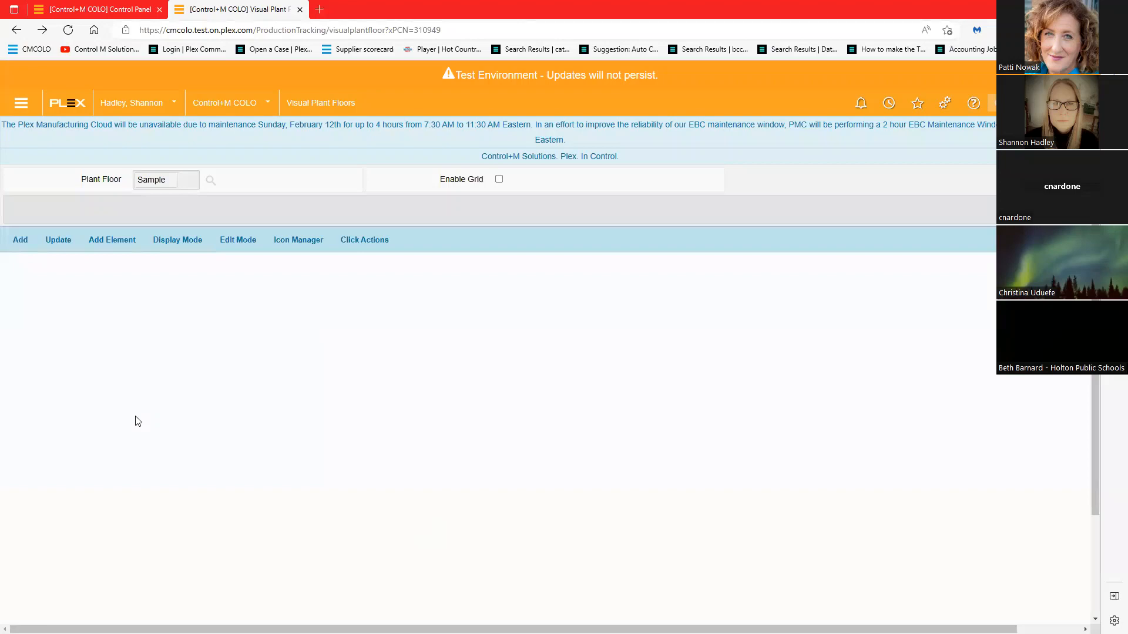
Add a Large Press element for workcenter 66 to the Sample floor with its label shown.
left_click(117, 242)
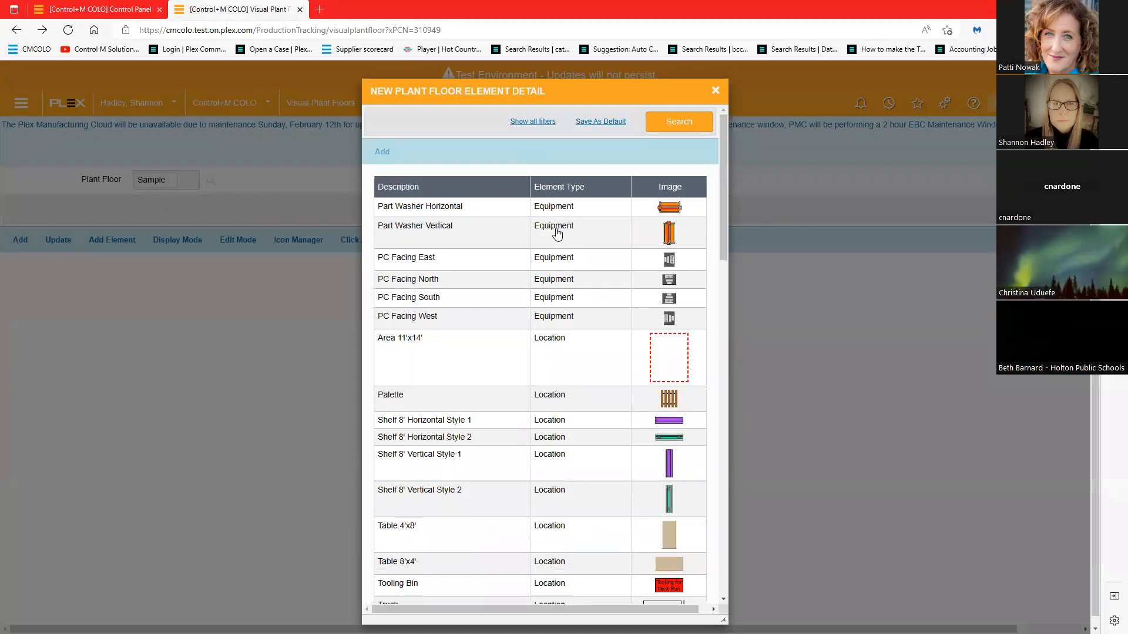
scroll(560, 234, "down", 3)
scroll(560, 234, "down", 20)
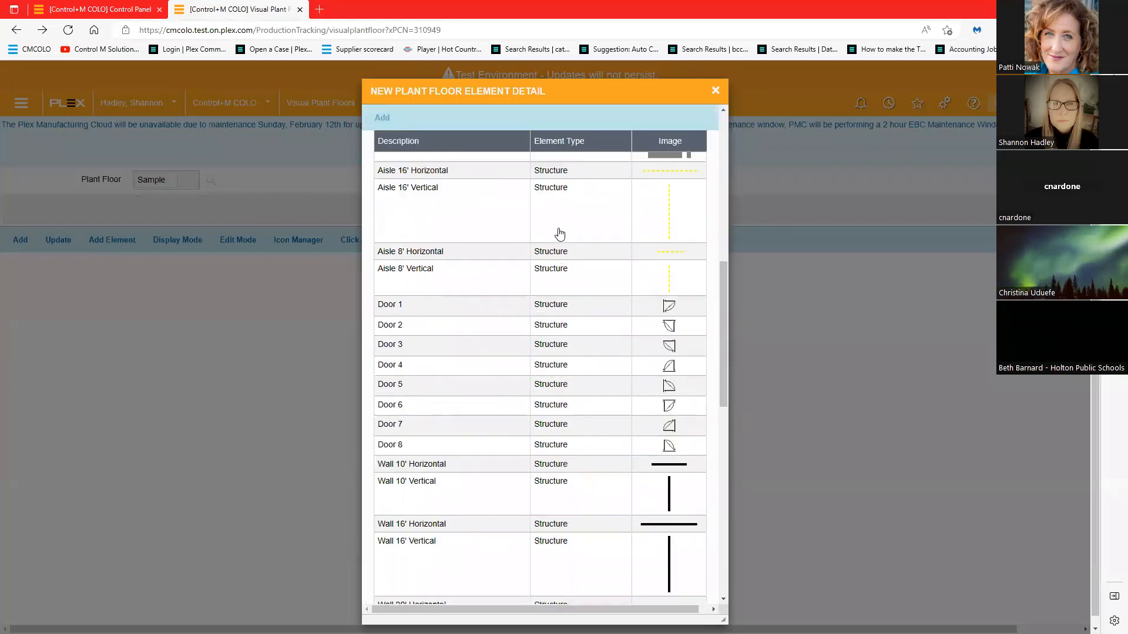
scroll(560, 234, "down", 2)
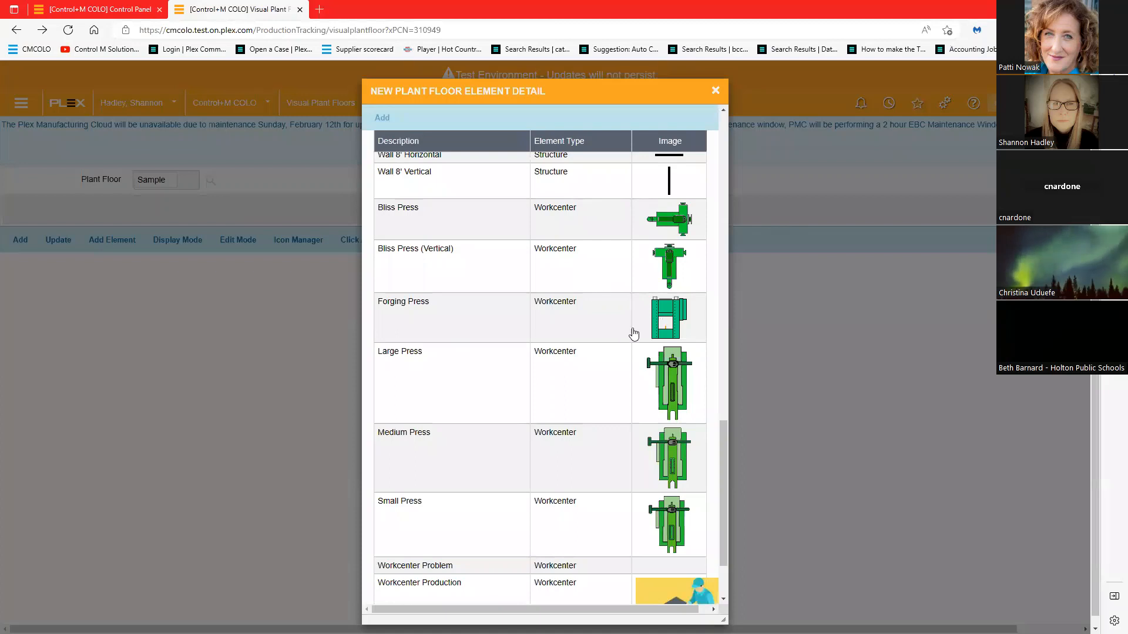
left_click(672, 385)
left_click(393, 115)
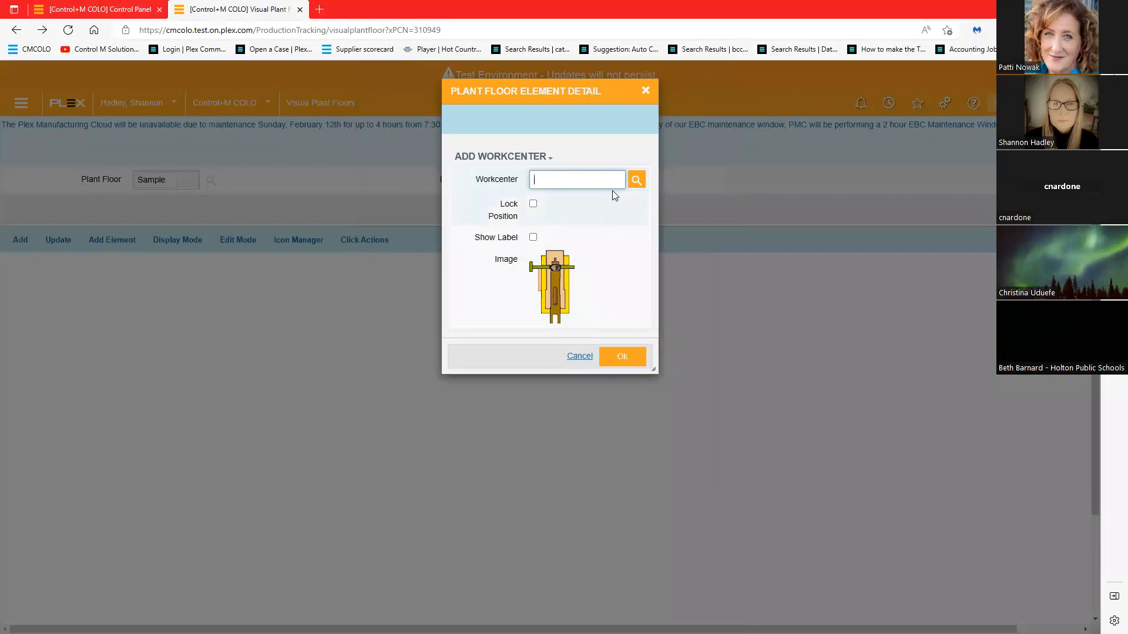
type("66")
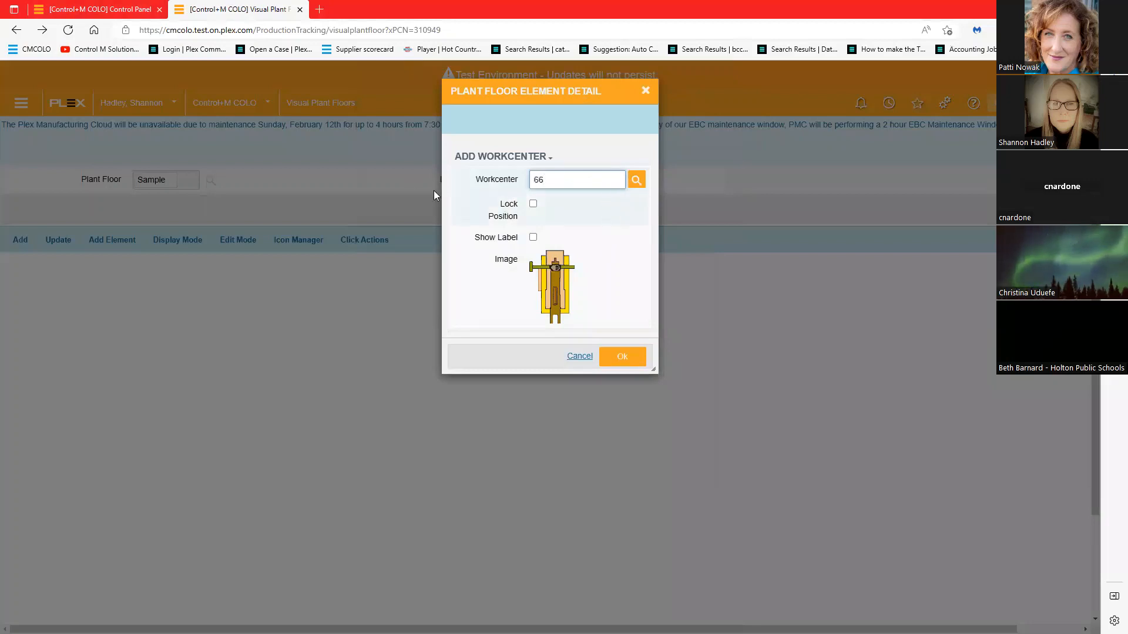
left_click(559, 190)
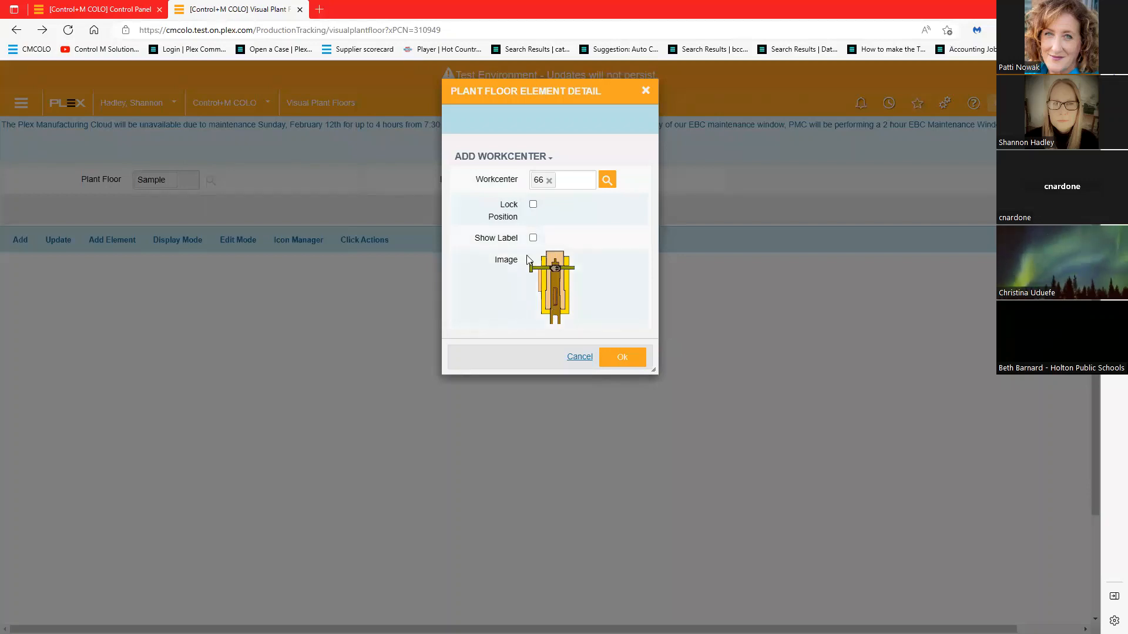
left_click(533, 238)
left_click(608, 357)
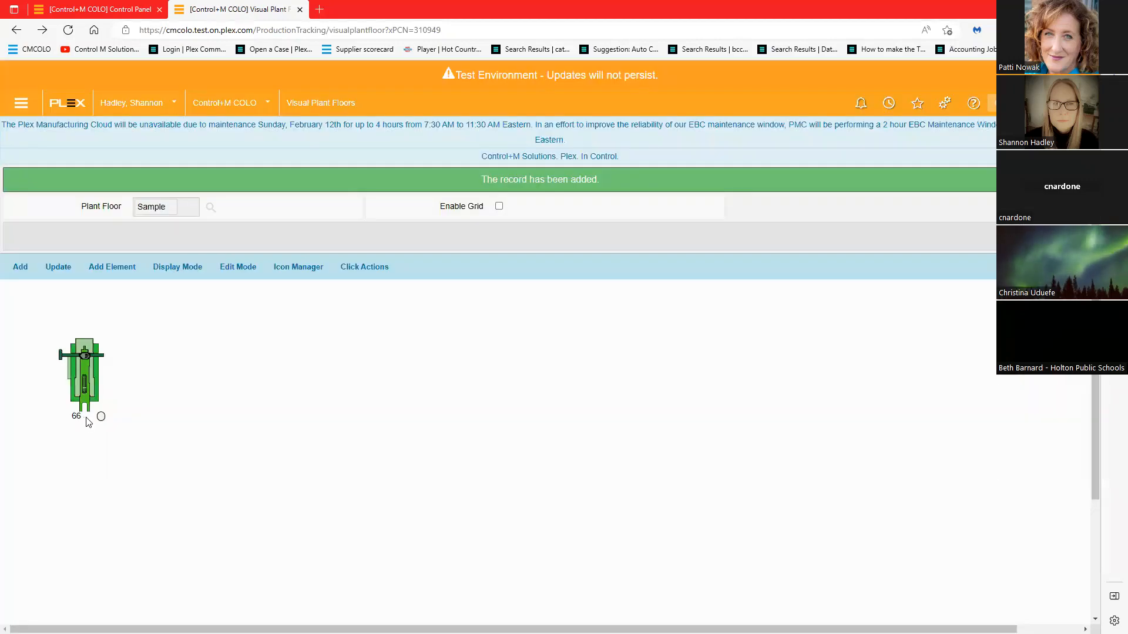
Turn off the label of the workcenter 66 press element on the Sample floor.
left_click(90, 376)
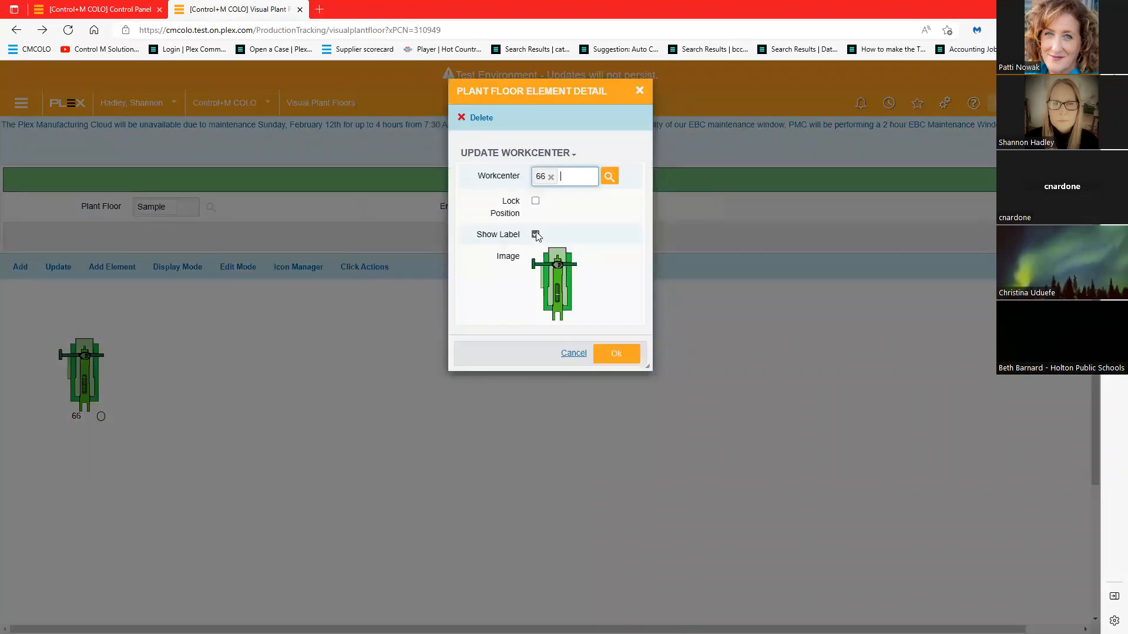
left_click(536, 234)
left_click(611, 354)
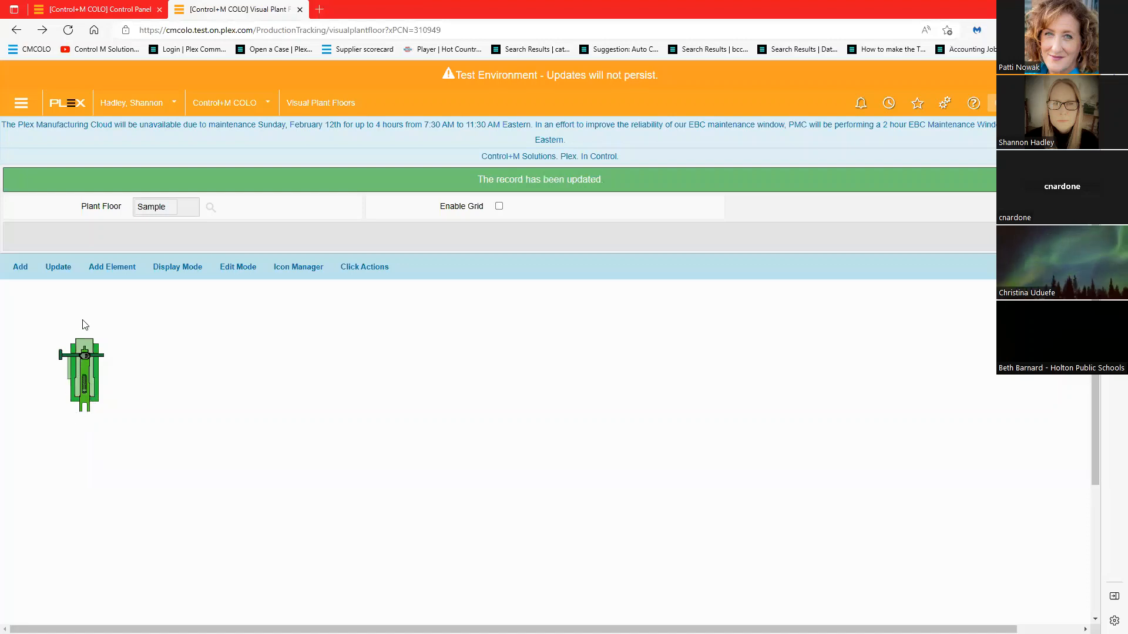
Switch the Sample floor to display mode, saving its elements, and view the press's job details.
left_click(177, 267)
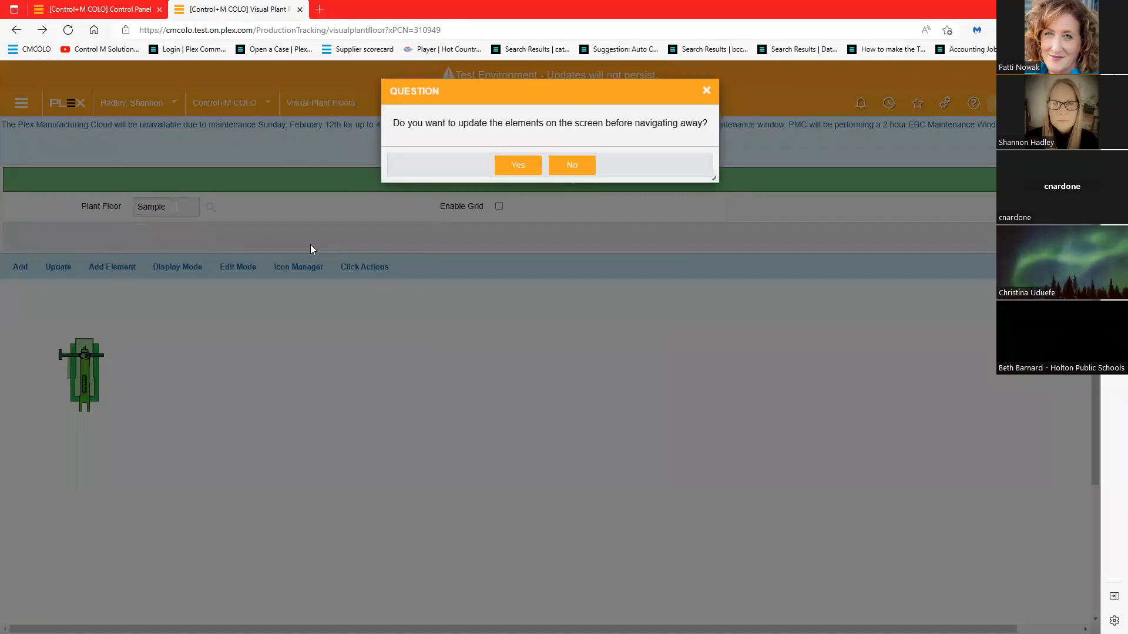
left_click(517, 163)
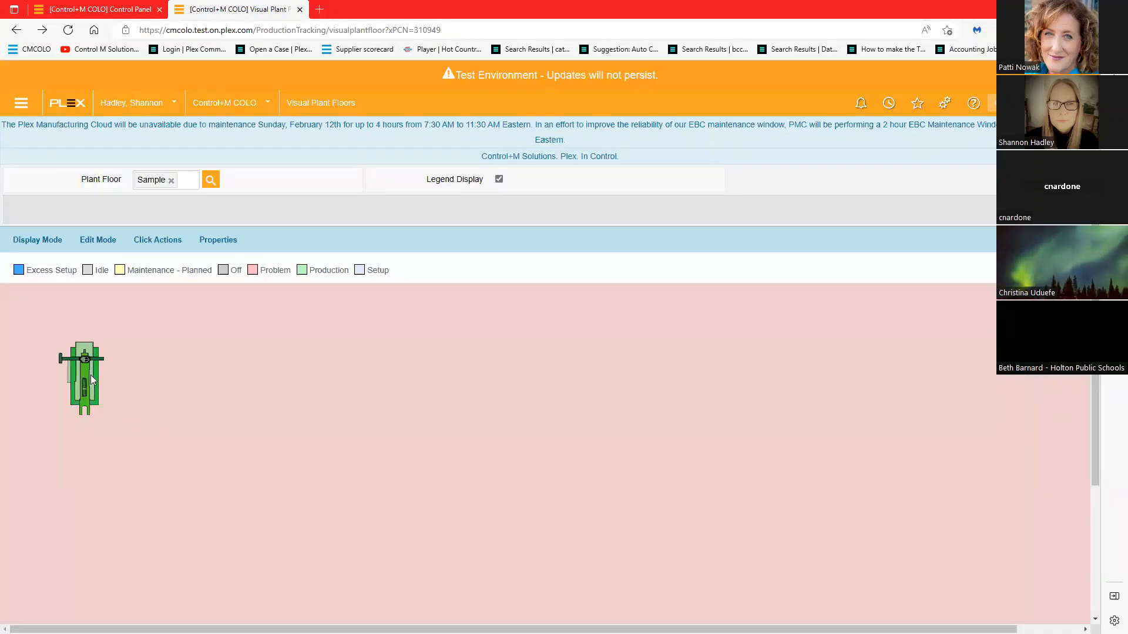
mouse_move(91, 375)
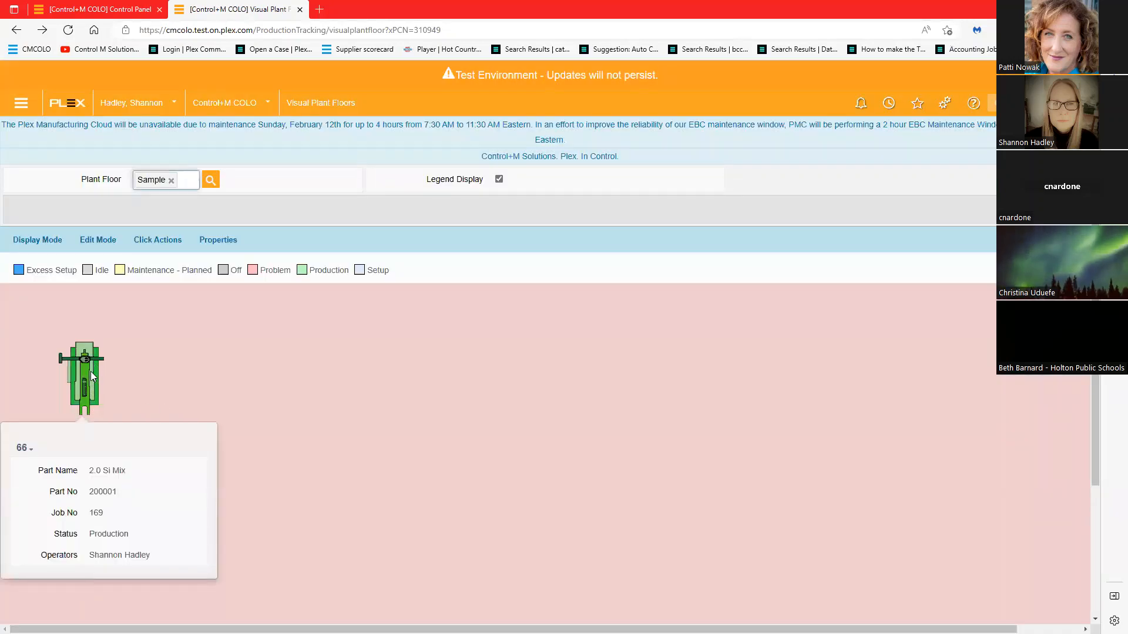
Return the Sample plant floor to edit mode, backing out of the new plant floor form.
left_click(106, 242)
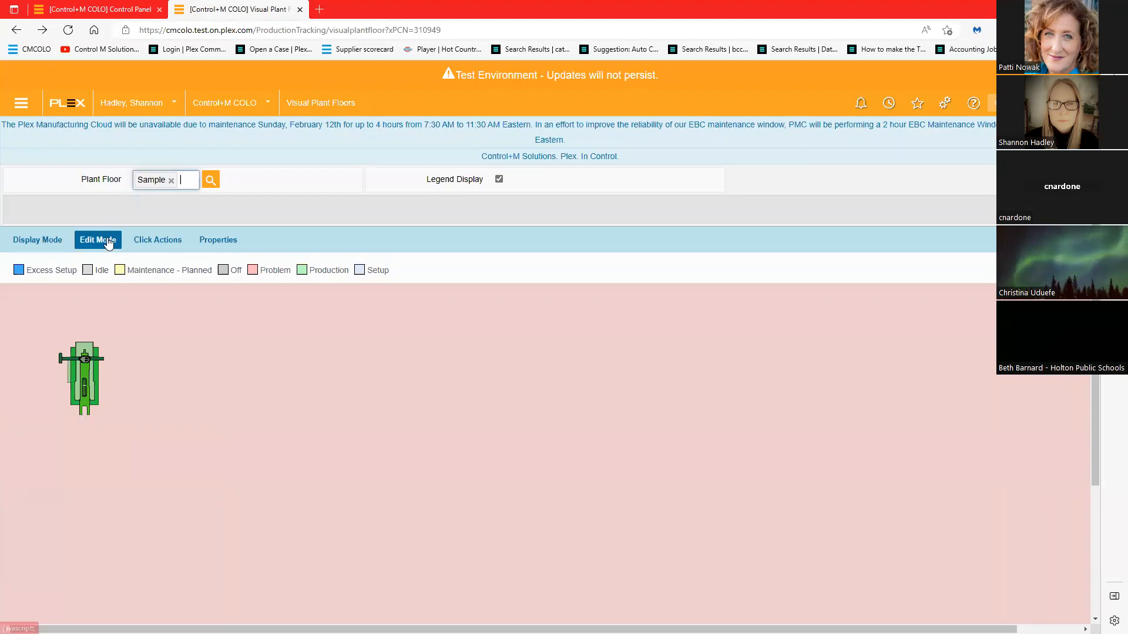
left_click(25, 235)
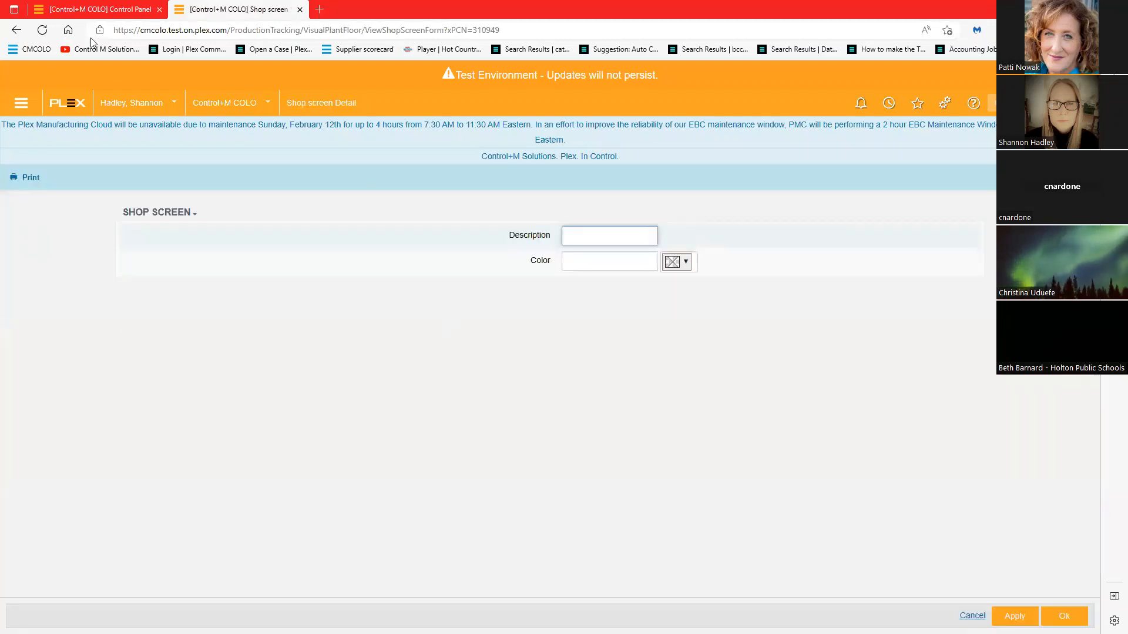
left_click(17, 31)
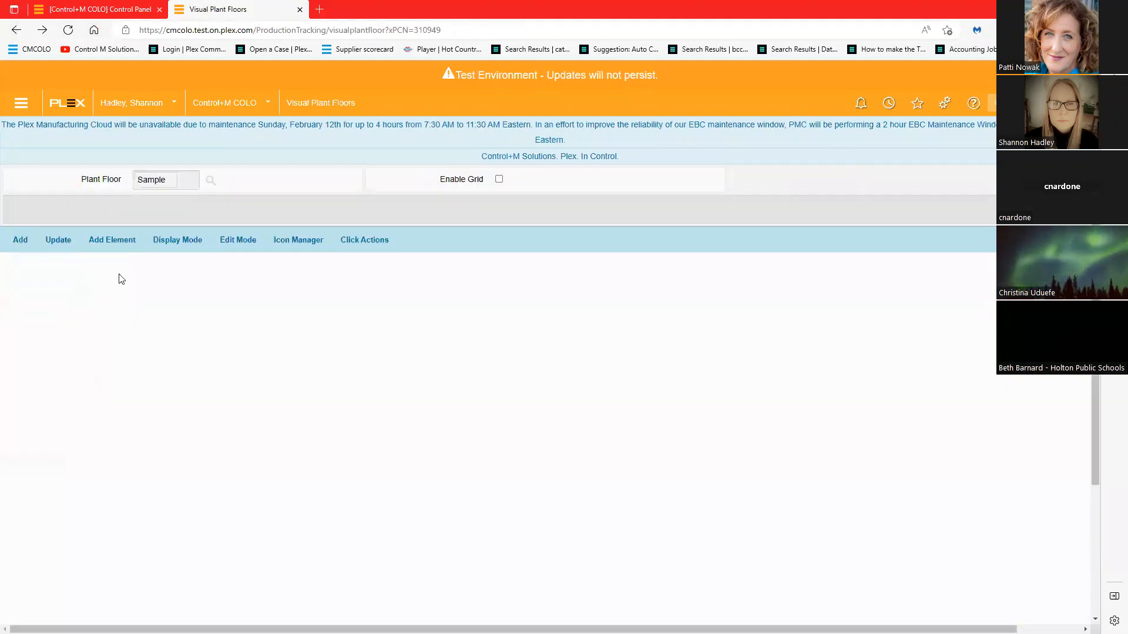
left_click(246, 242)
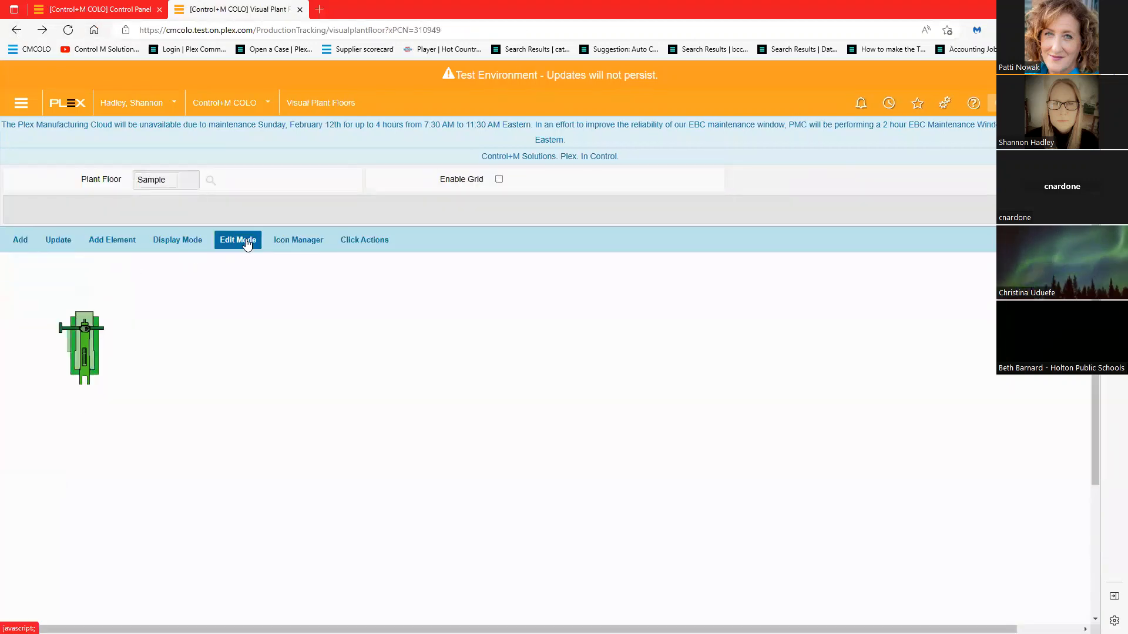
Add a Truck element to the Sample floor and assign it to the Shipping location.
left_click(123, 238)
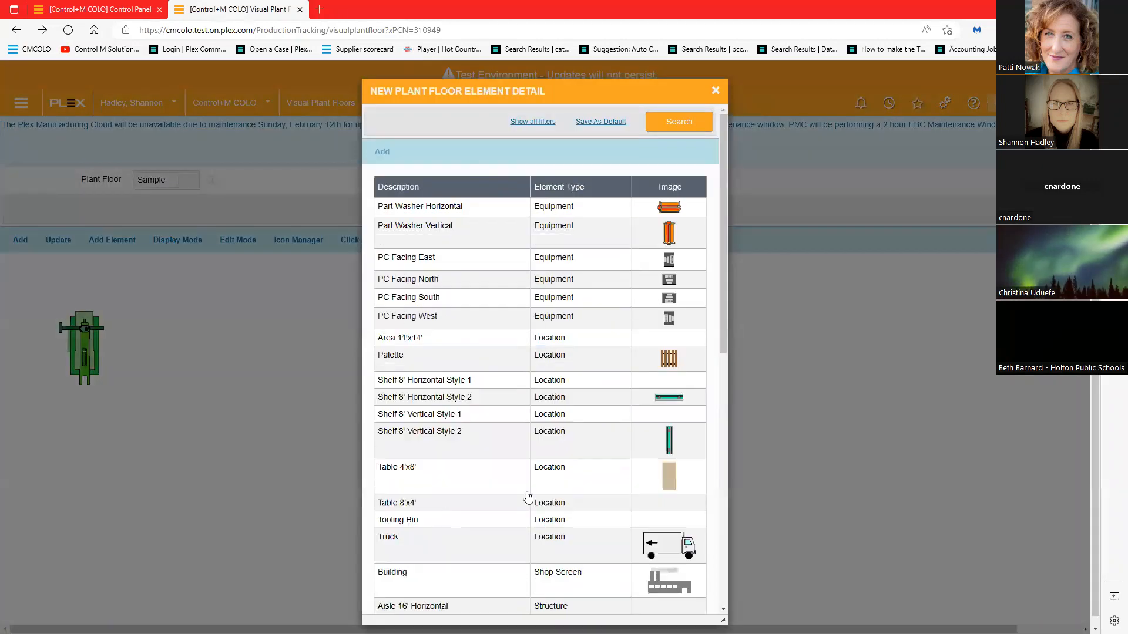
scroll(526, 495, "down", 3)
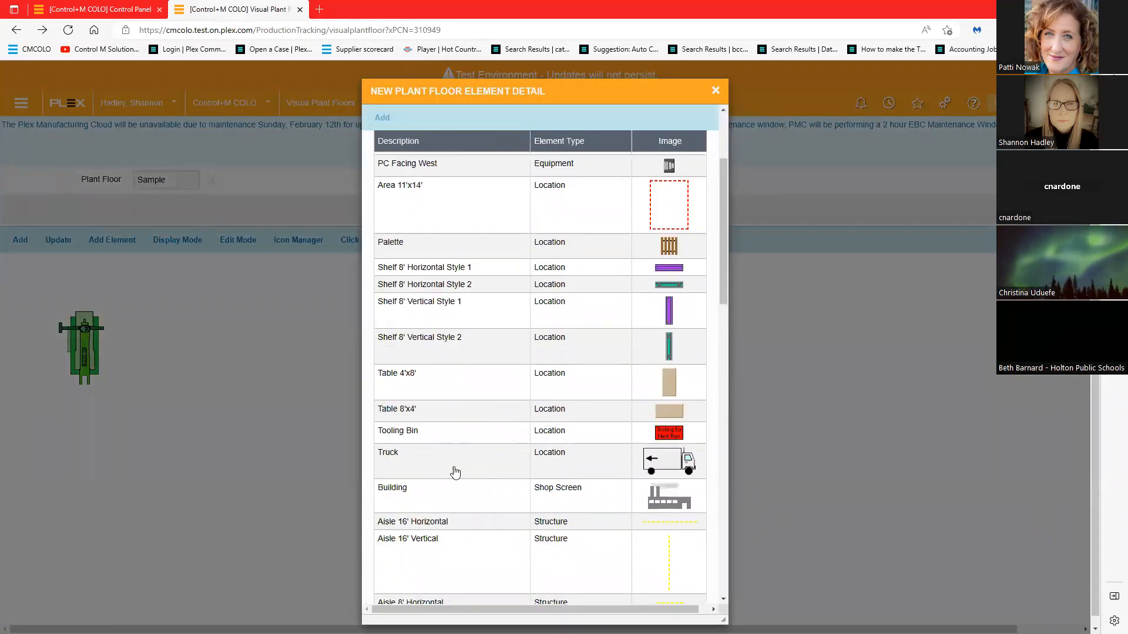
left_click(673, 461)
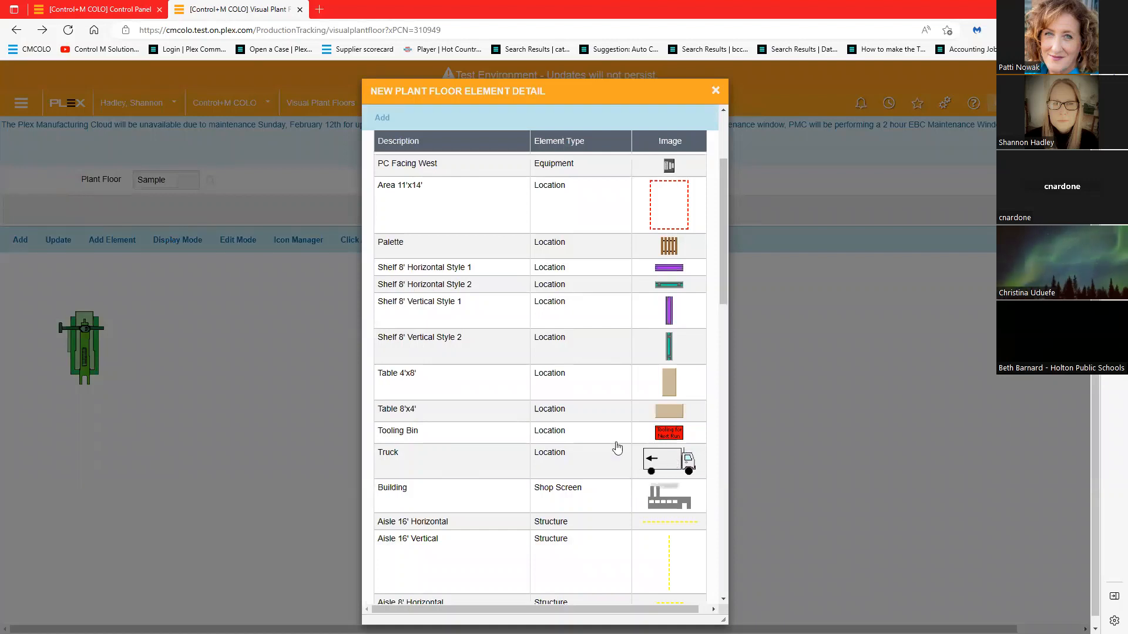
left_click(382, 119)
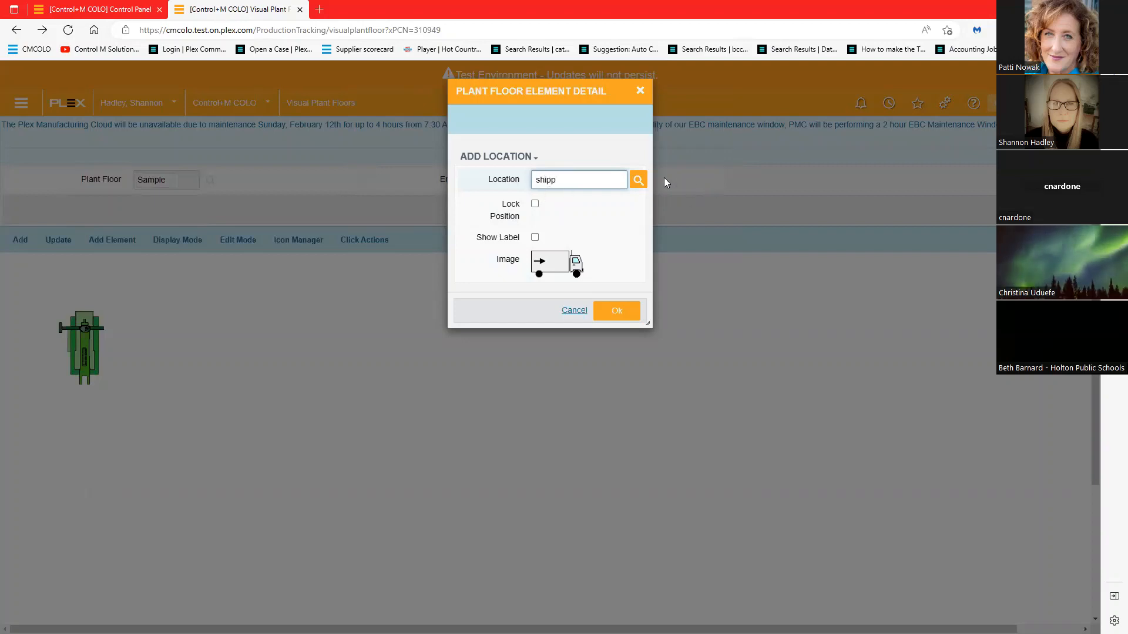
left_click(638, 180)
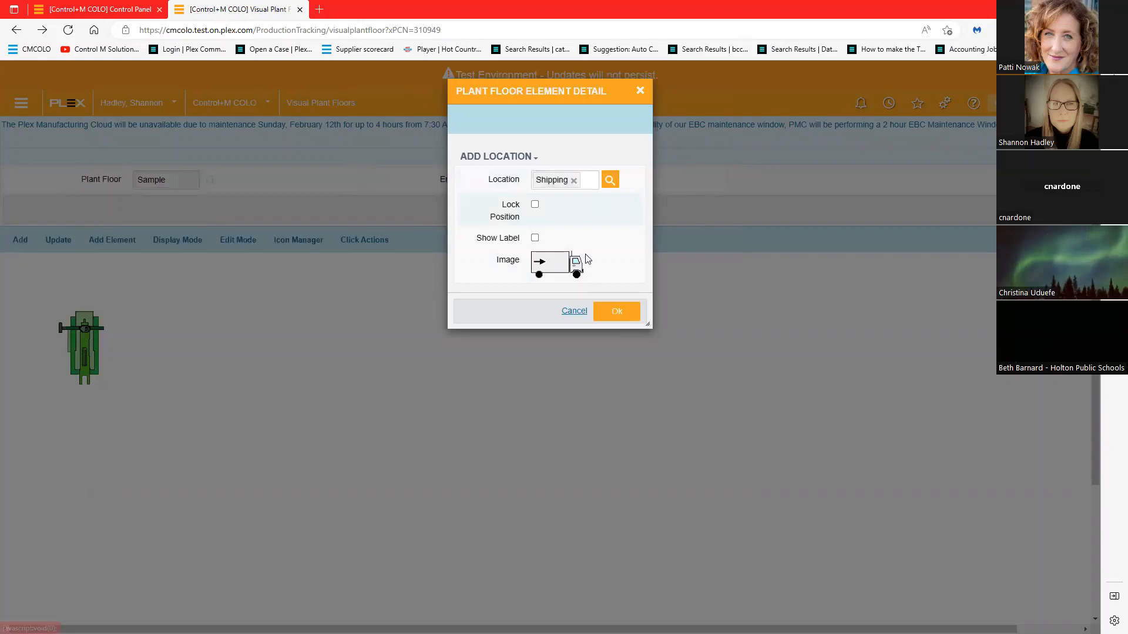
left_click(630, 313)
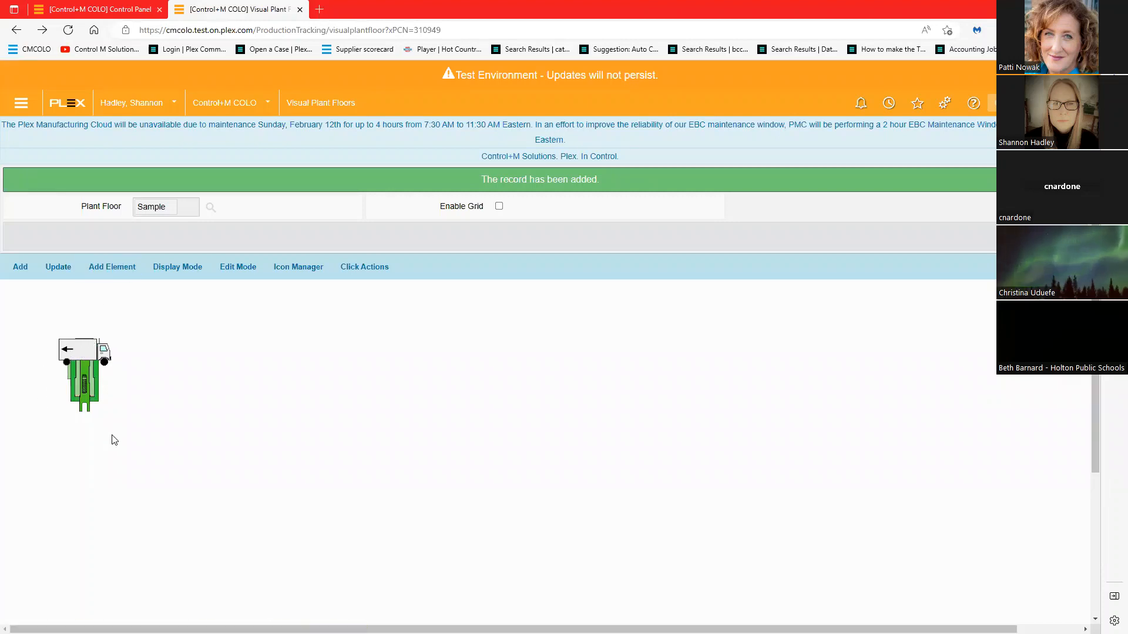
Move the truck off the press to the upper part of the Sample floor and shift the press slightly down.
left_click_drag(82, 352, 234, 307)
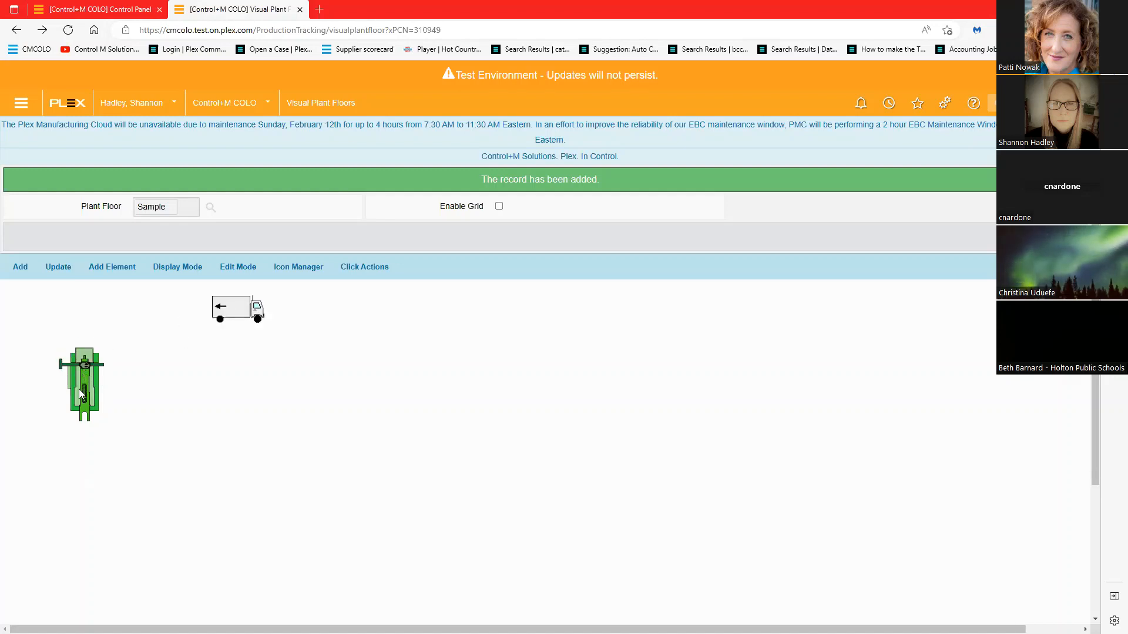
left_click_drag(82, 392, 79, 404)
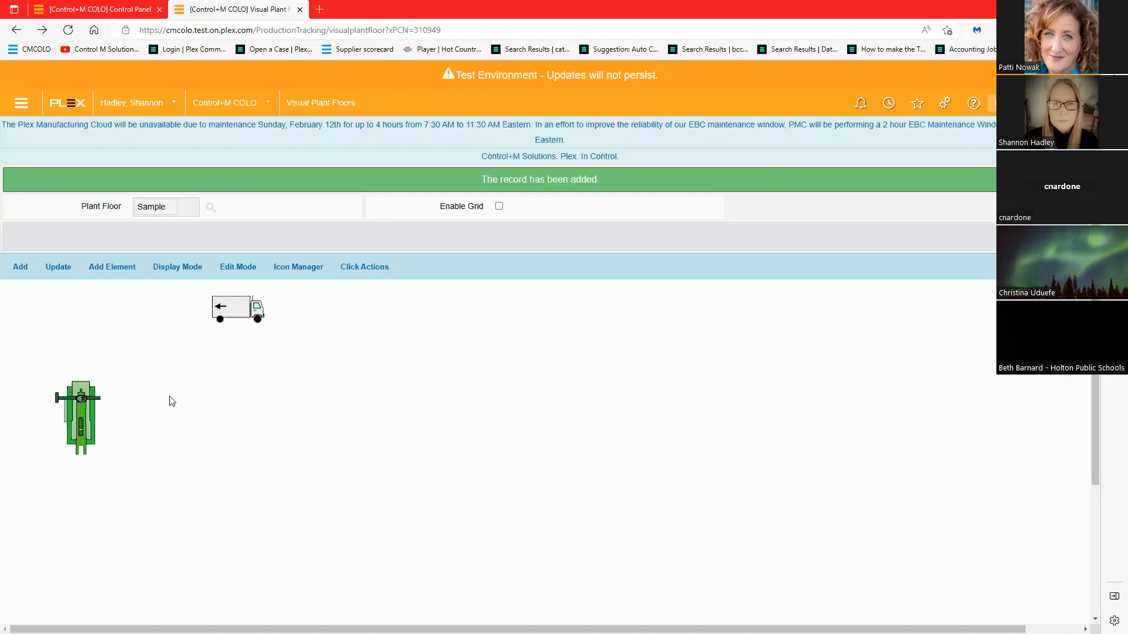
left_click_drag(242, 318, 273, 316)
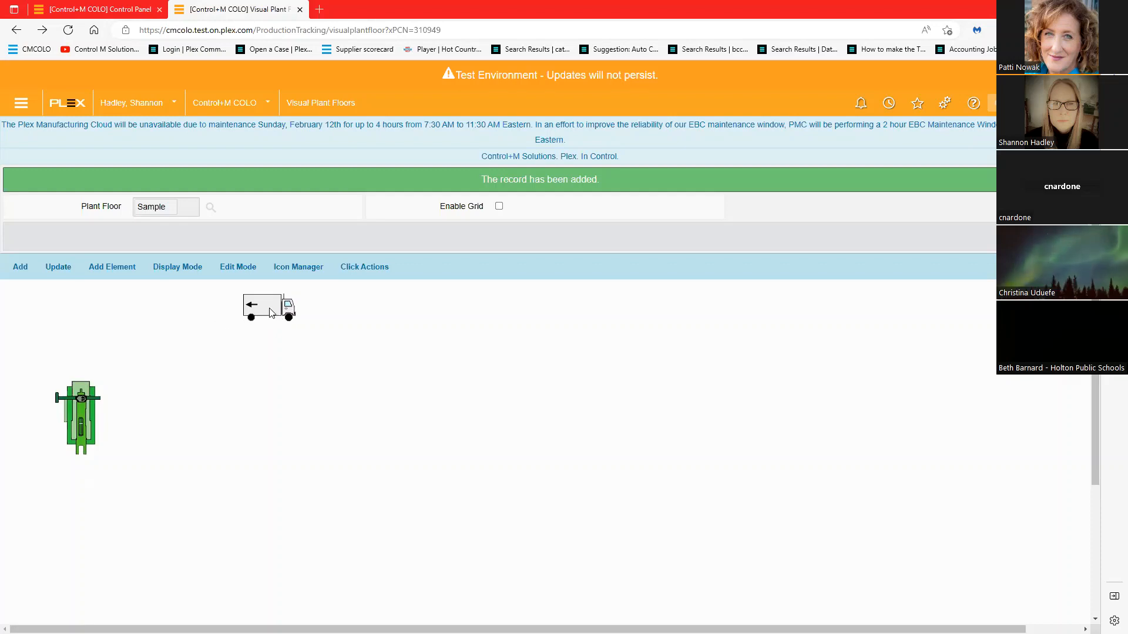
double_click(266, 302)
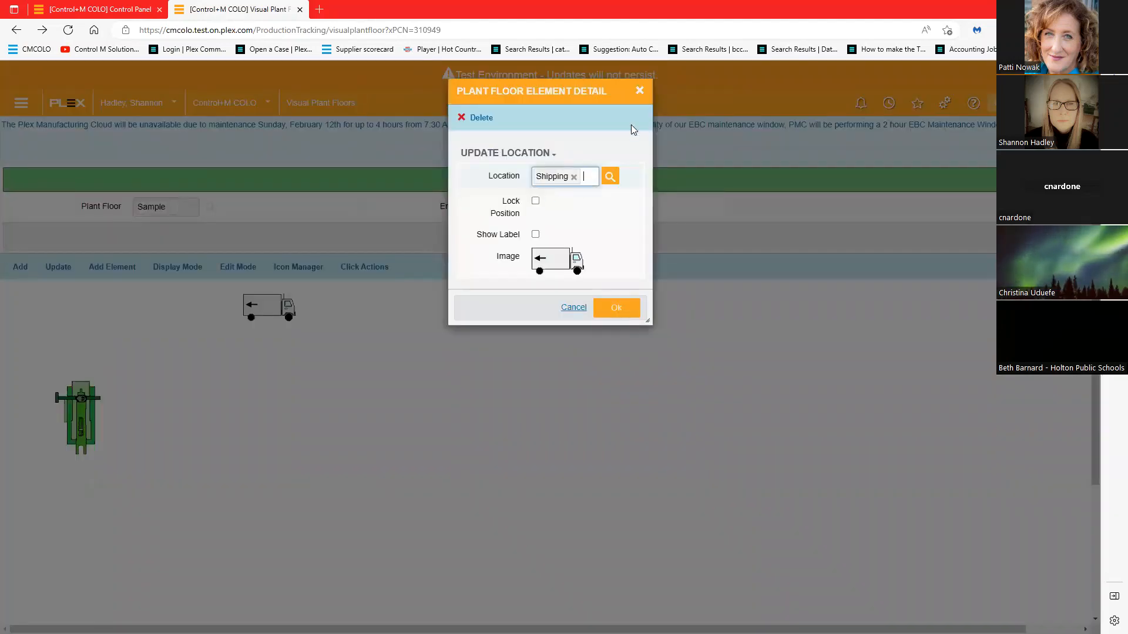
left_click(183, 277)
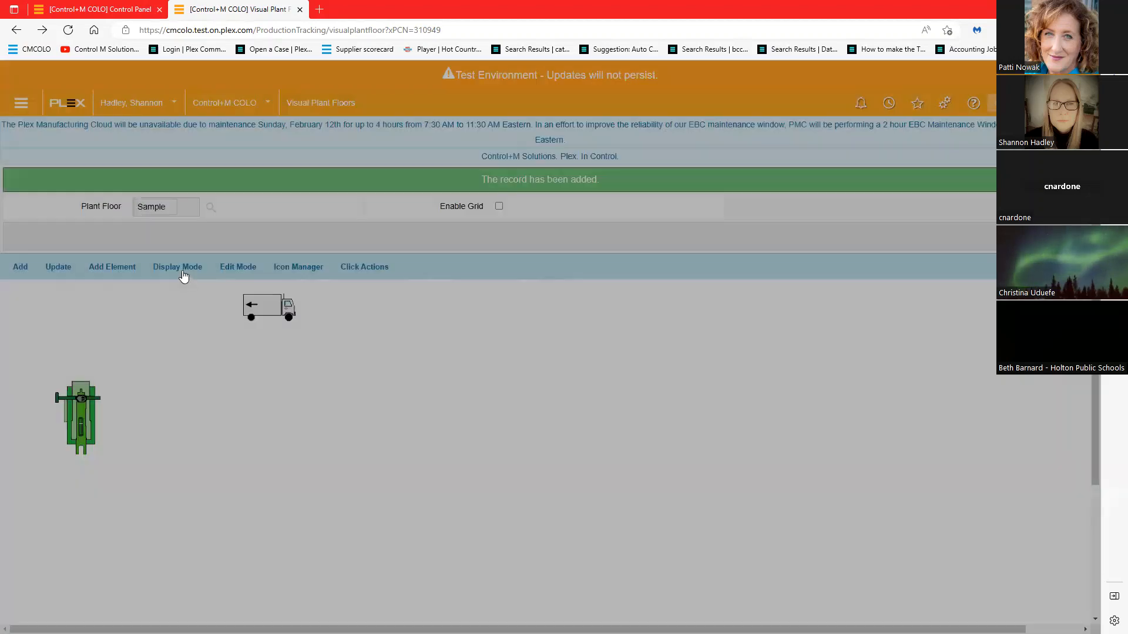
Save the element positions in display mode, view the inventory behind the Shipping truck and return to the plant floor.
left_click(182, 270)
left_click(517, 167)
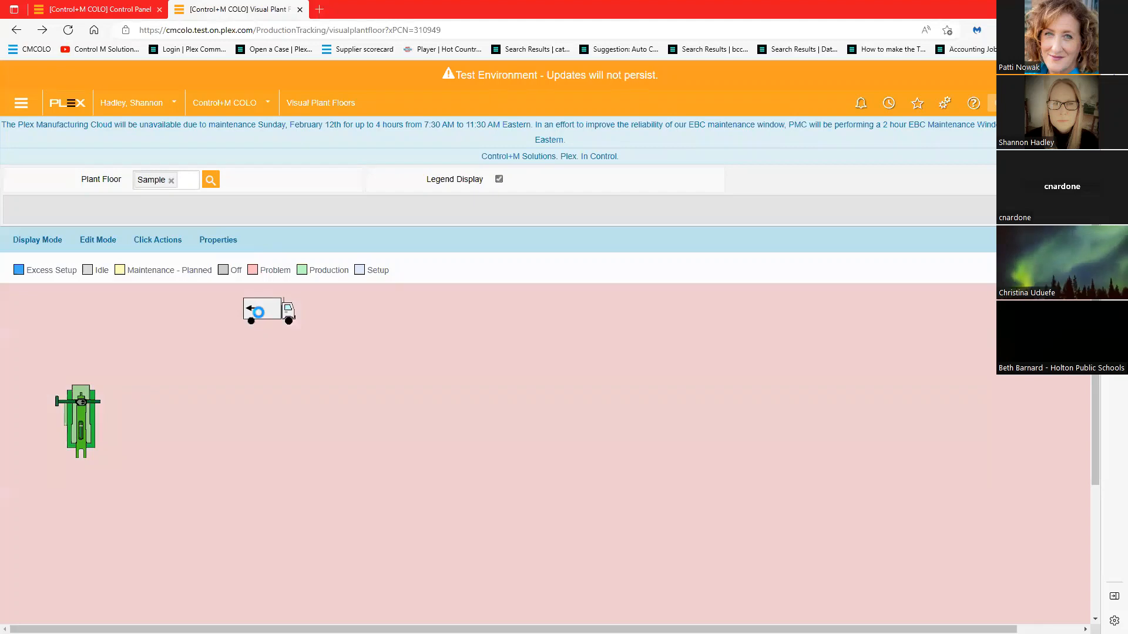
left_click(258, 313)
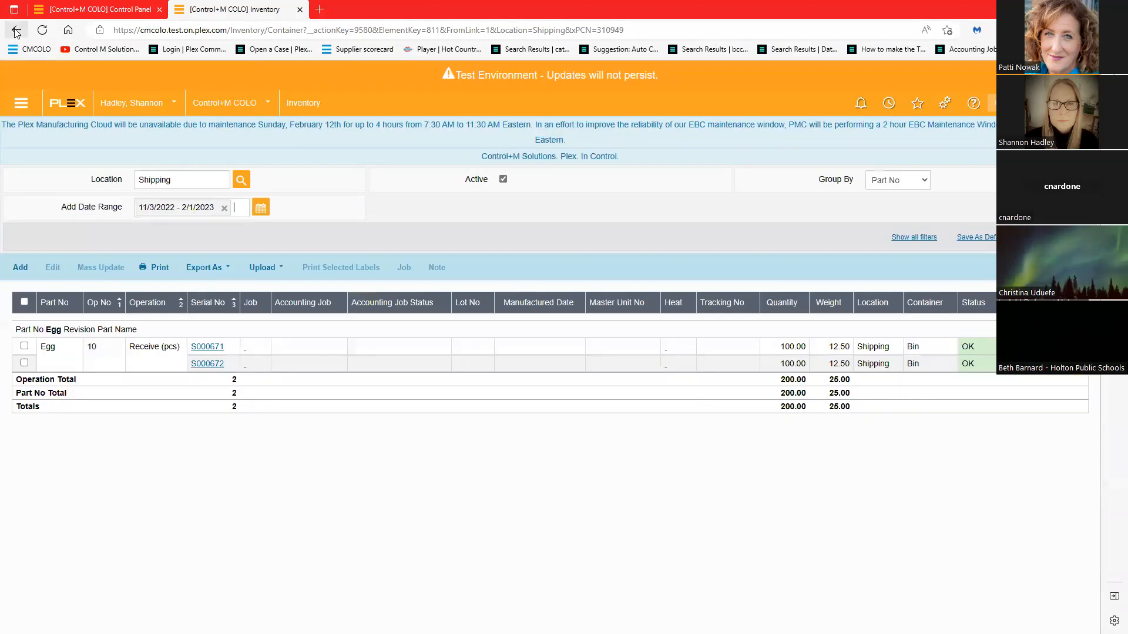
left_click(16, 29)
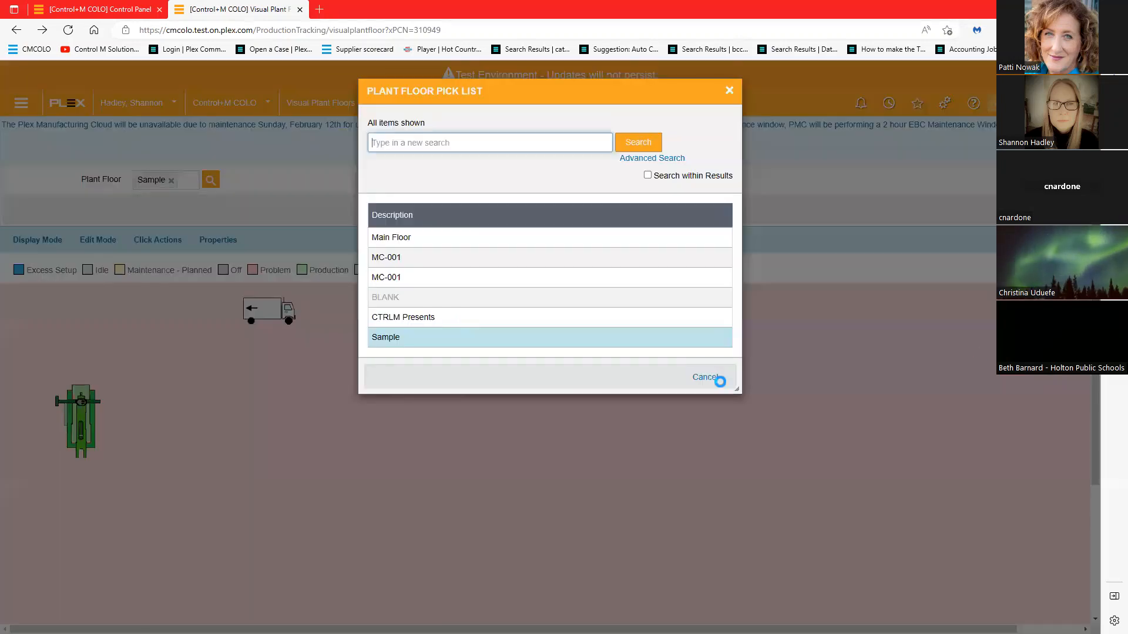
Display the CTRLM Presents plant floor and view the job details of workcenter 66.
left_click(478, 321)
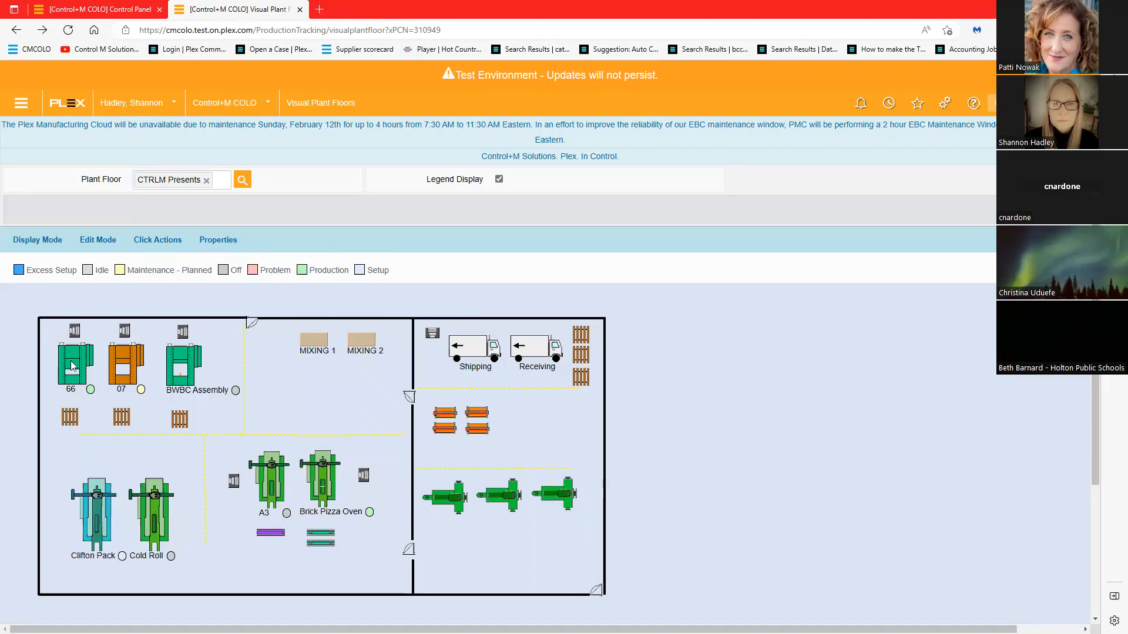
mouse_move(79, 366)
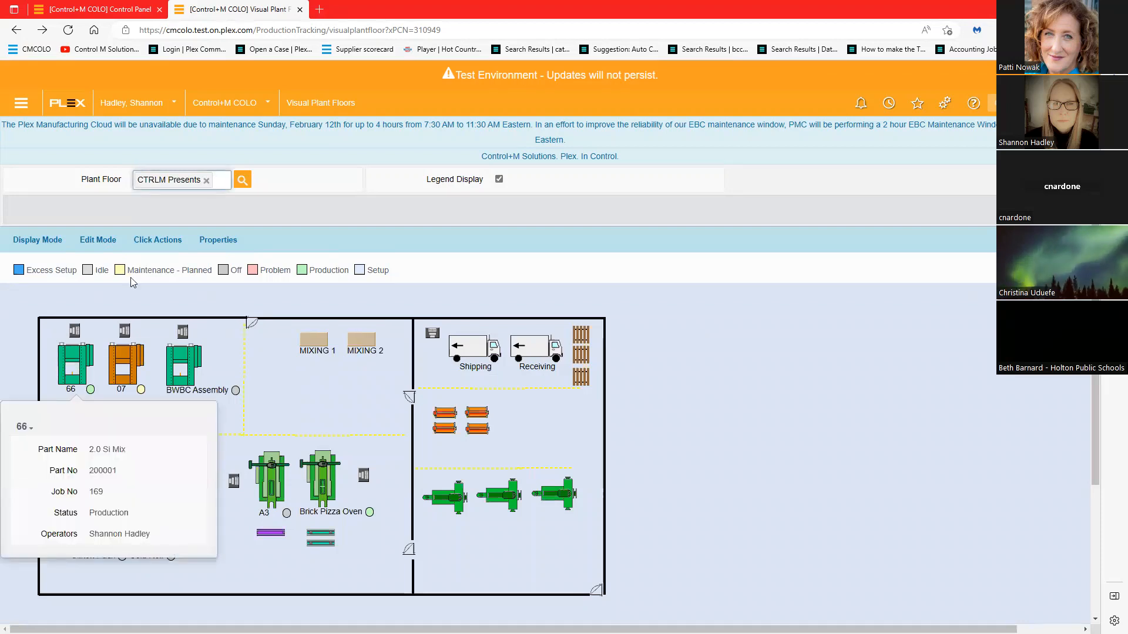
Open the Workcenter entry of the plant floor click actions for editing.
left_click(170, 240)
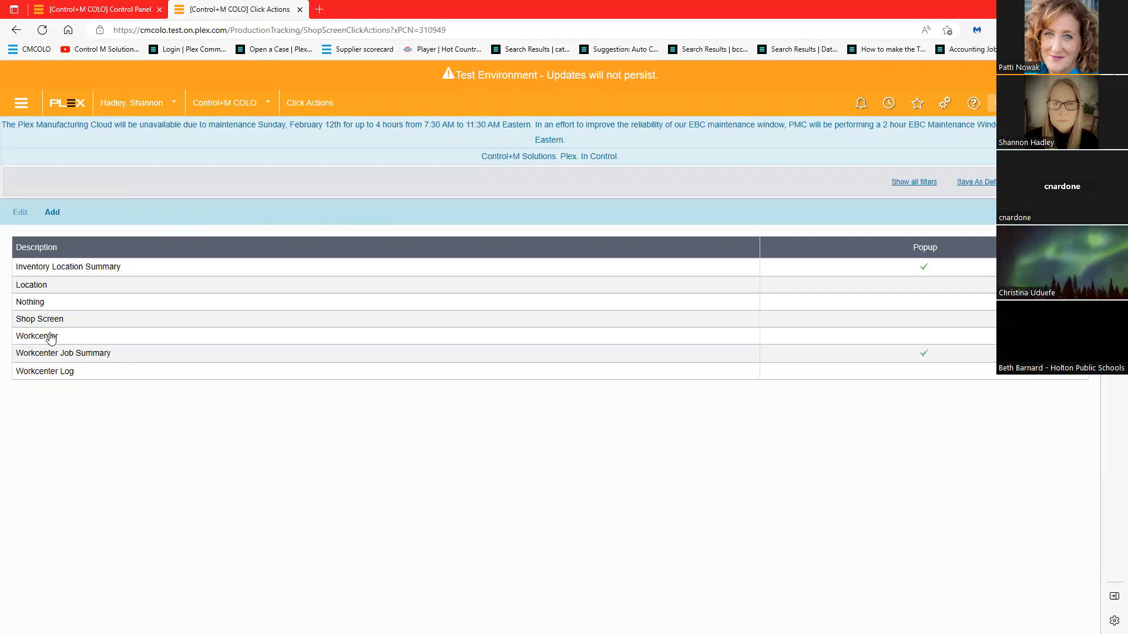
left_click(52, 338)
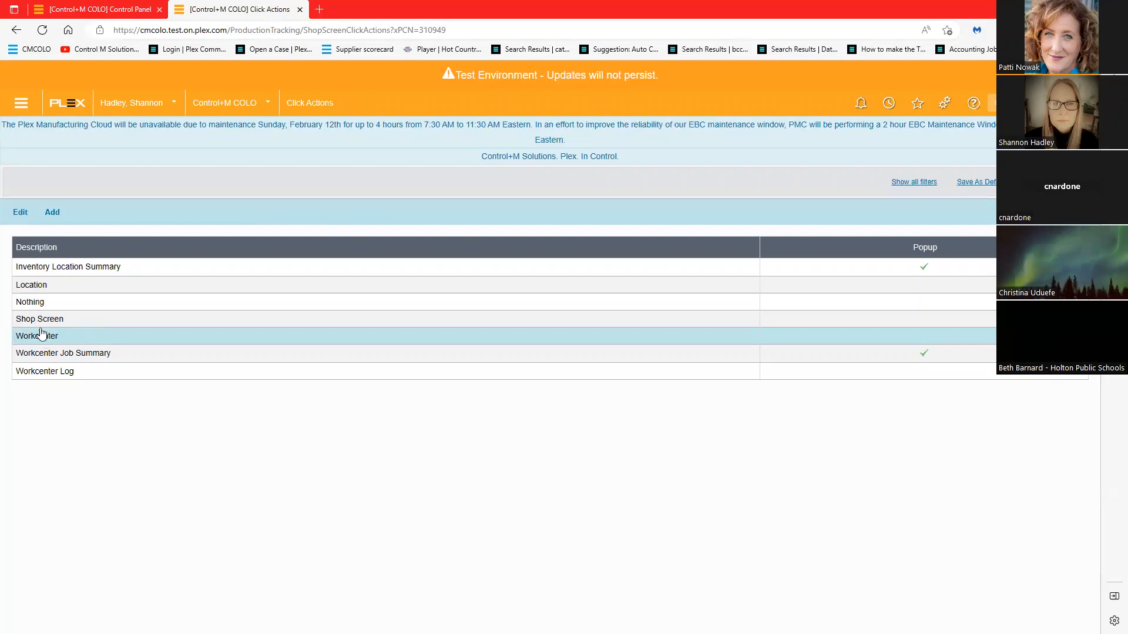
left_click(20, 212)
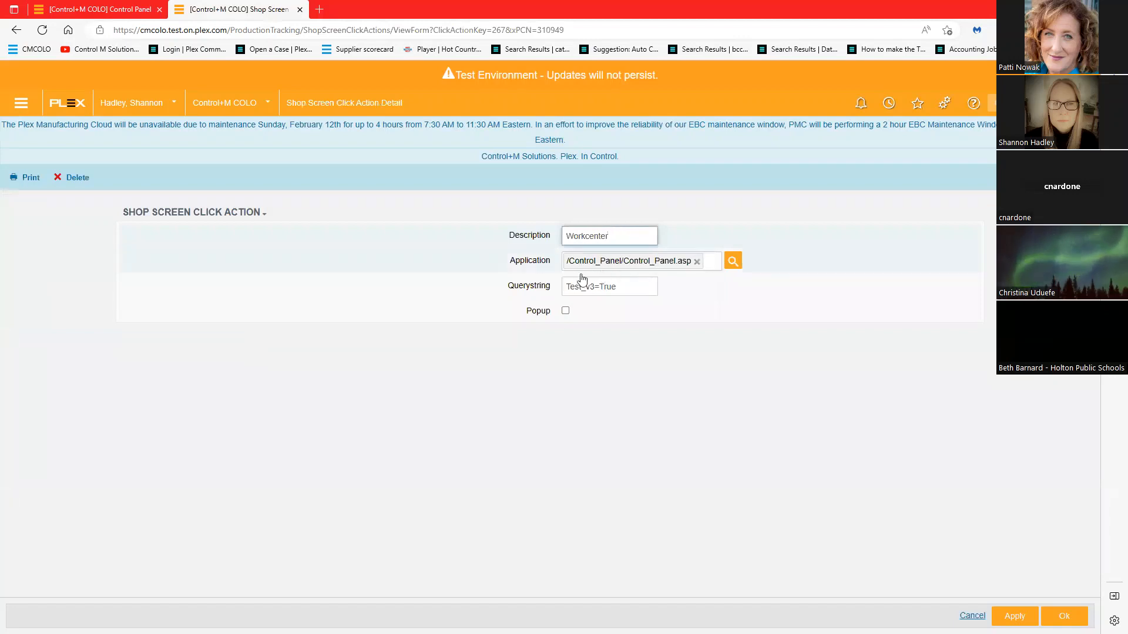
Browse the applications available for the Workcenter click action and return to the plant floor without making changes.
left_click(733, 260)
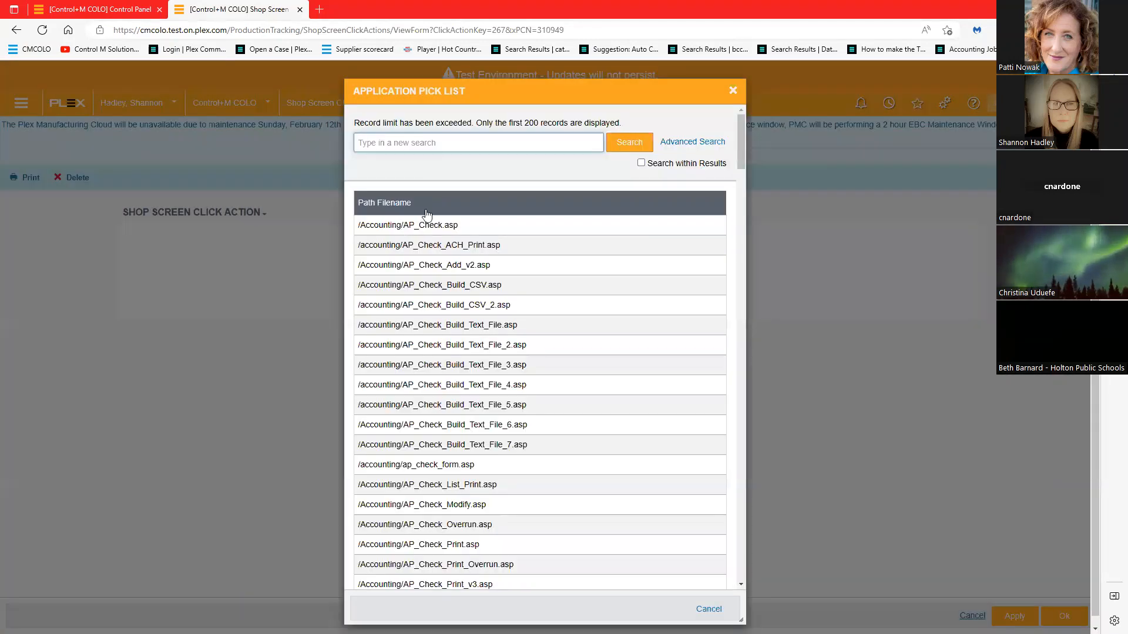
scroll(435, 311, "down", 20)
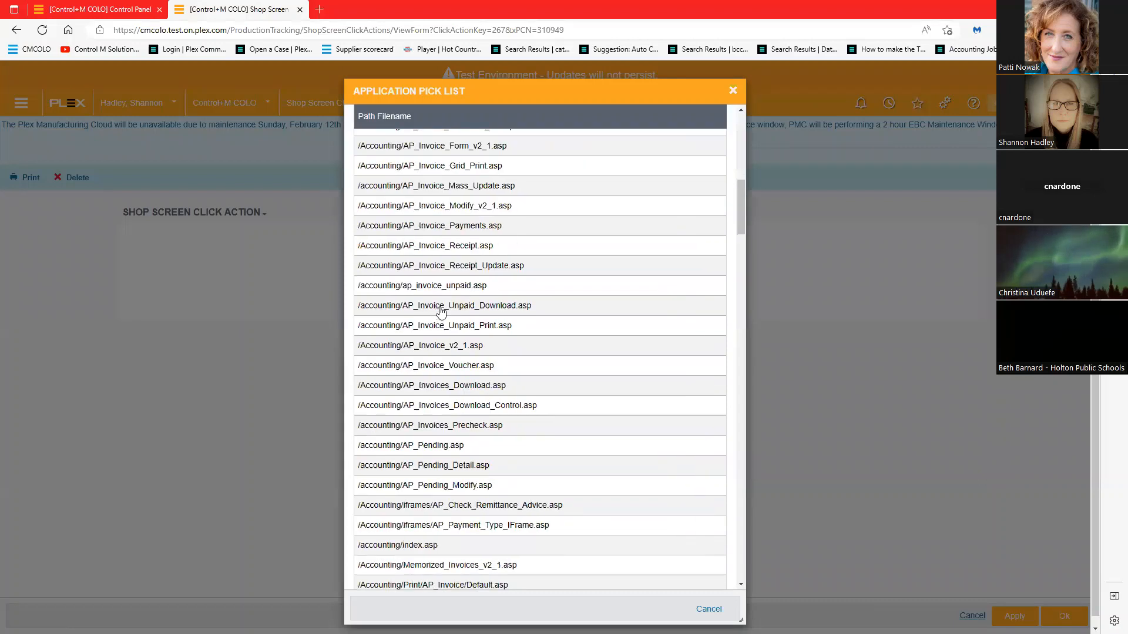
scroll(448, 315, "down", 20)
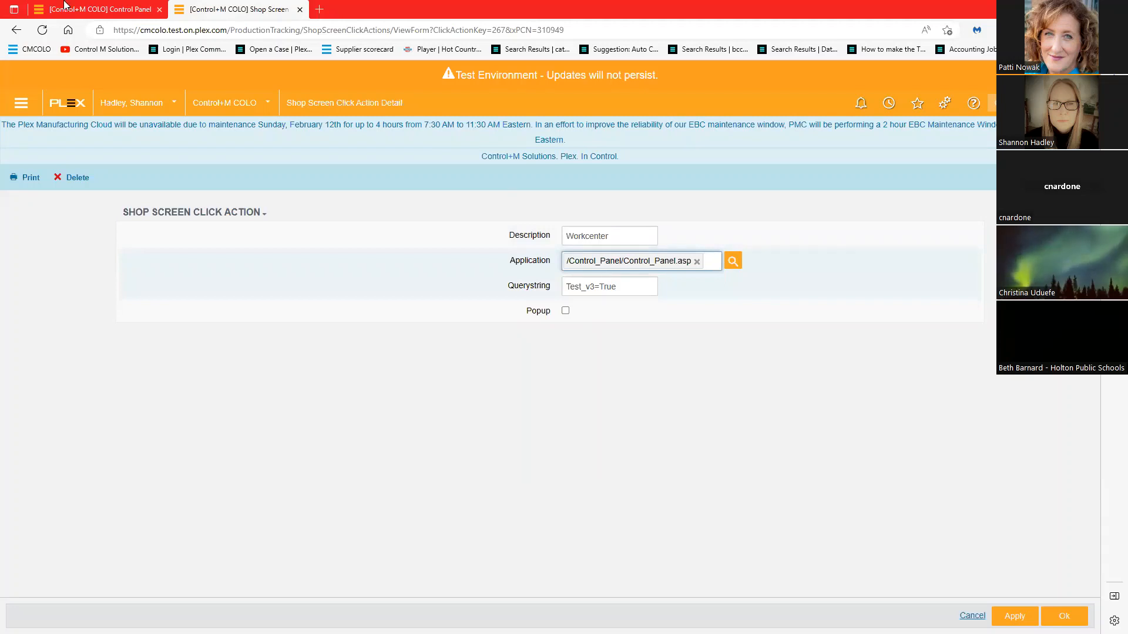
left_click(15, 30)
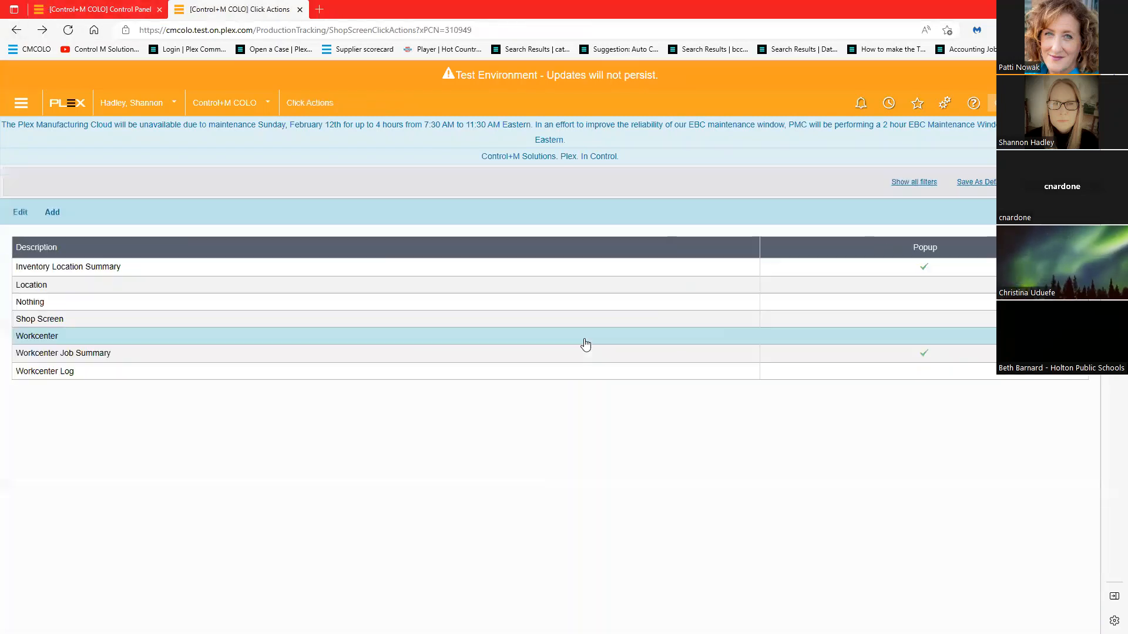
left_click(18, 31)
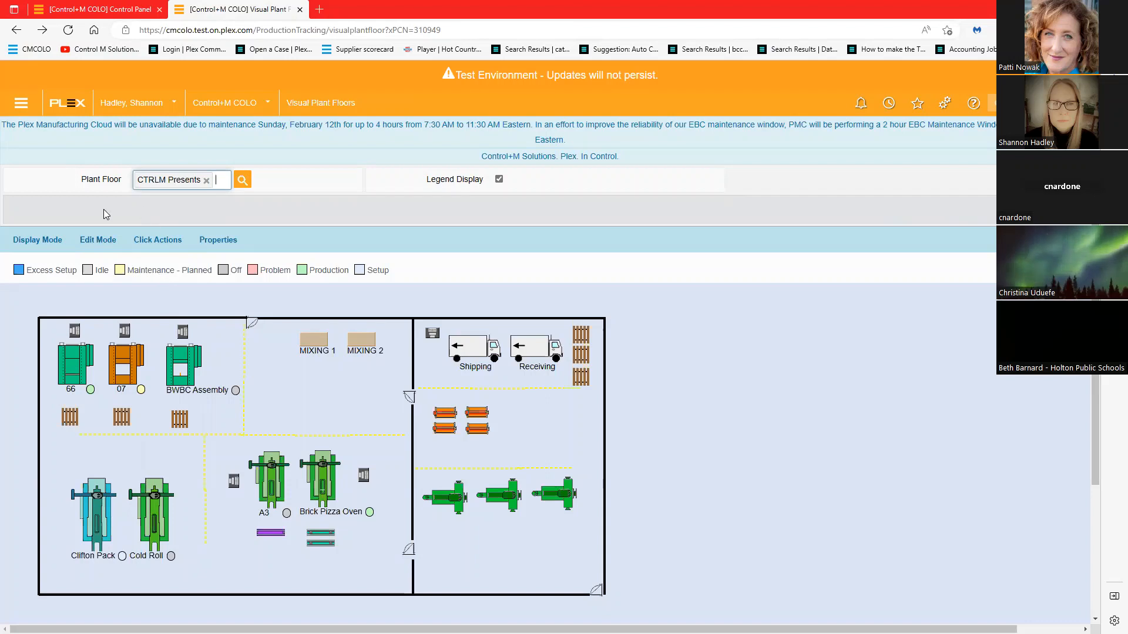
Clear the plant floor selection and reload the CTRLM Presents plant floor from the pick list.
left_click(207, 183)
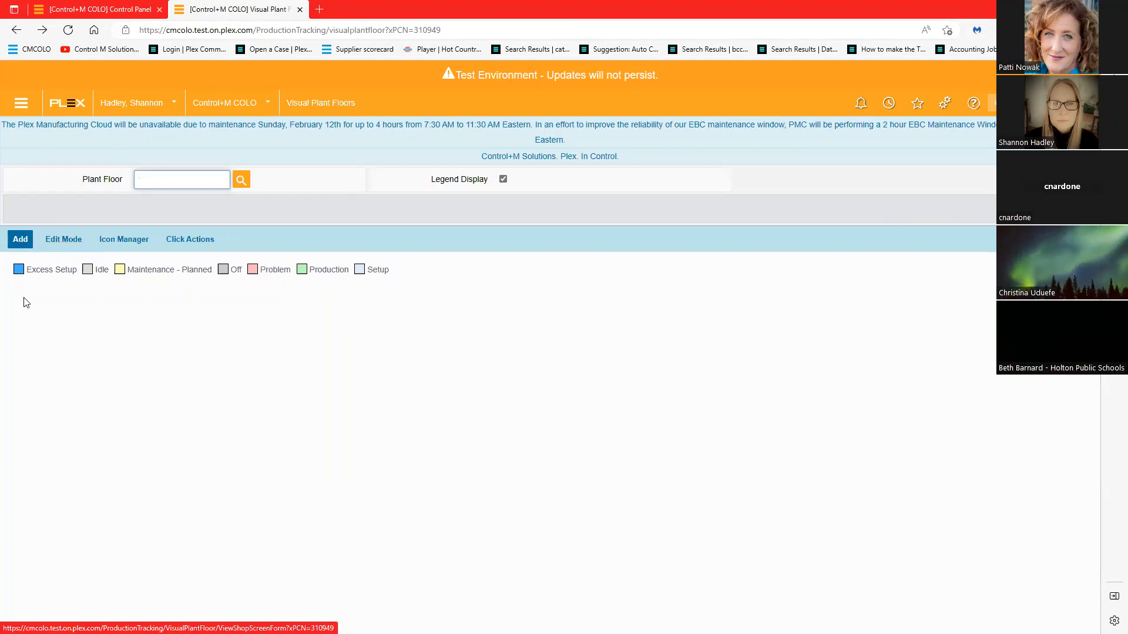
left_click(242, 180)
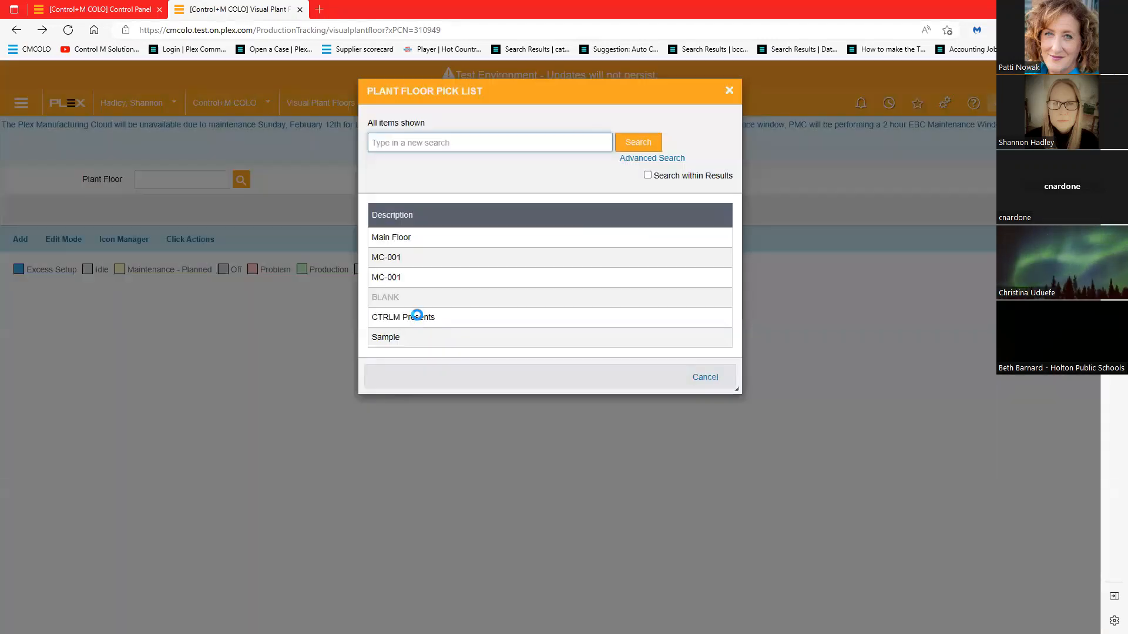
left_click(420, 315)
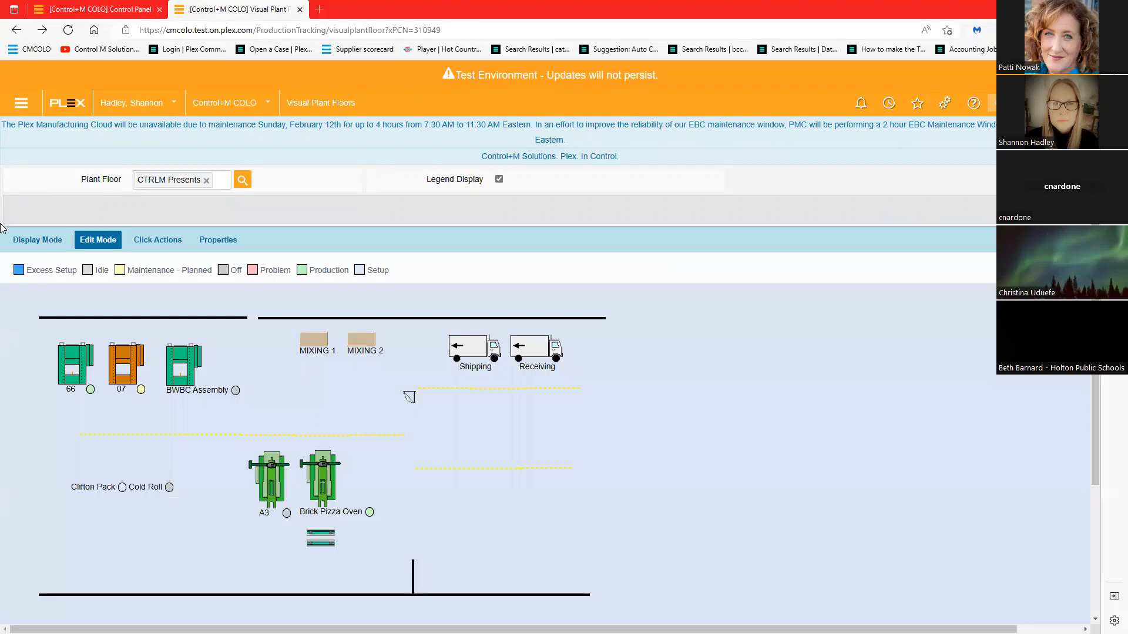
Enter edit mode, return to display mode with the elements updated, and view the Brick Pizza Oven's job details.
left_click(98, 240)
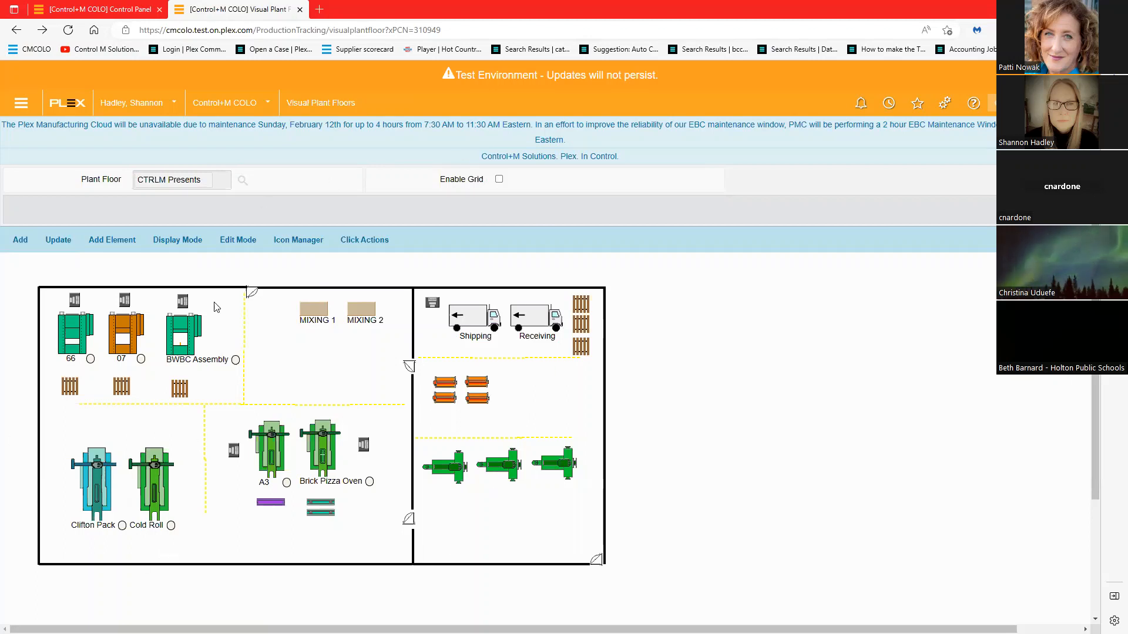
left_click(188, 241)
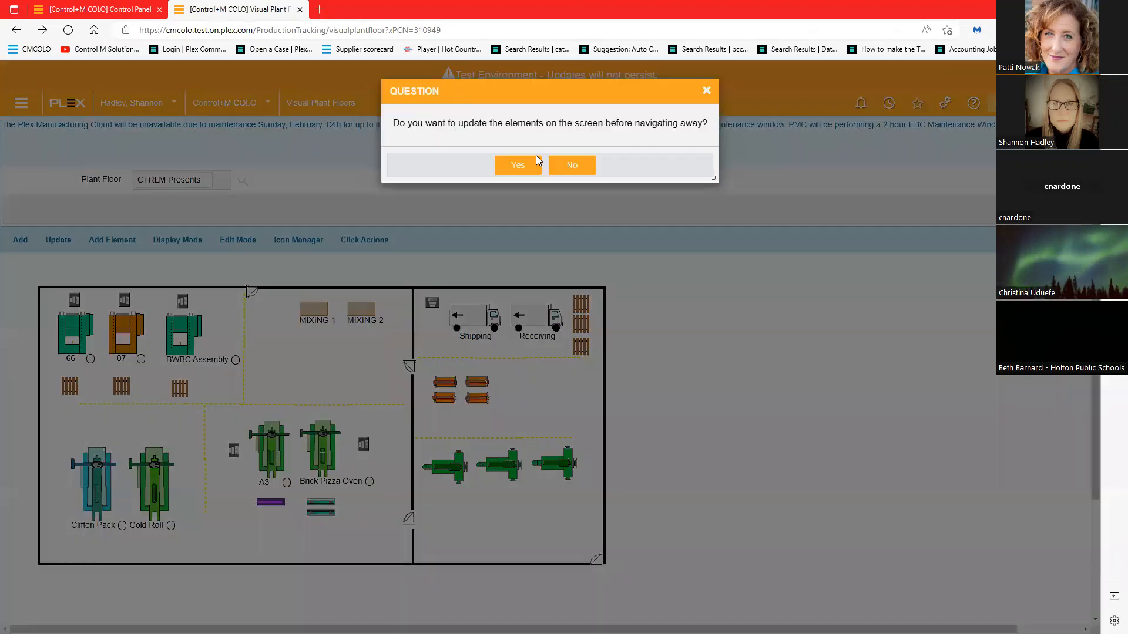
left_click(519, 164)
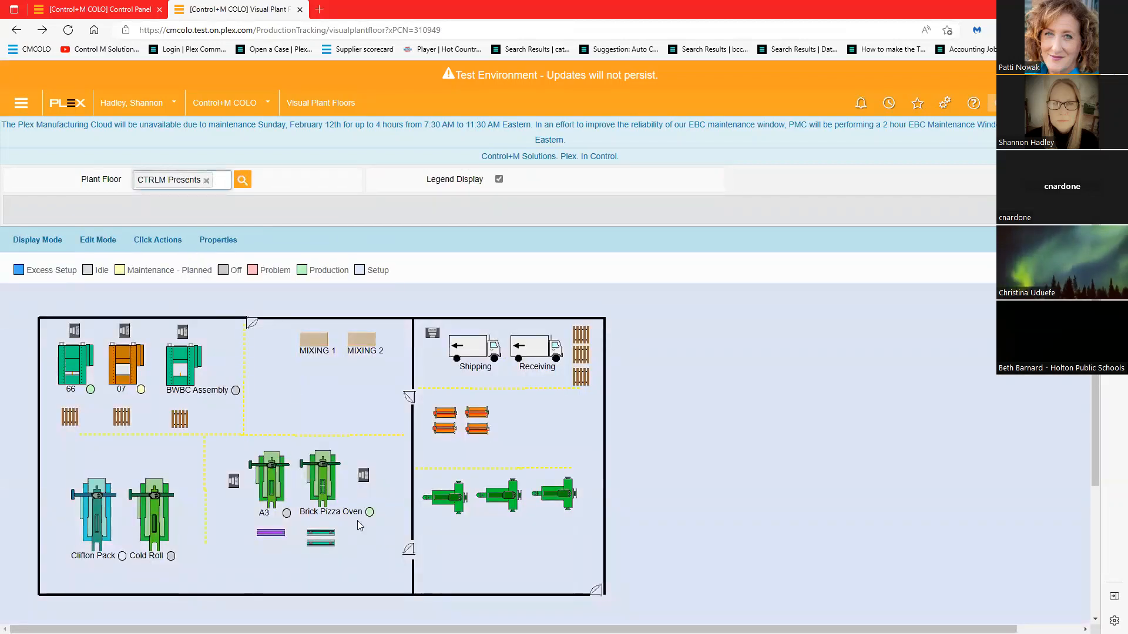
mouse_move(358, 514)
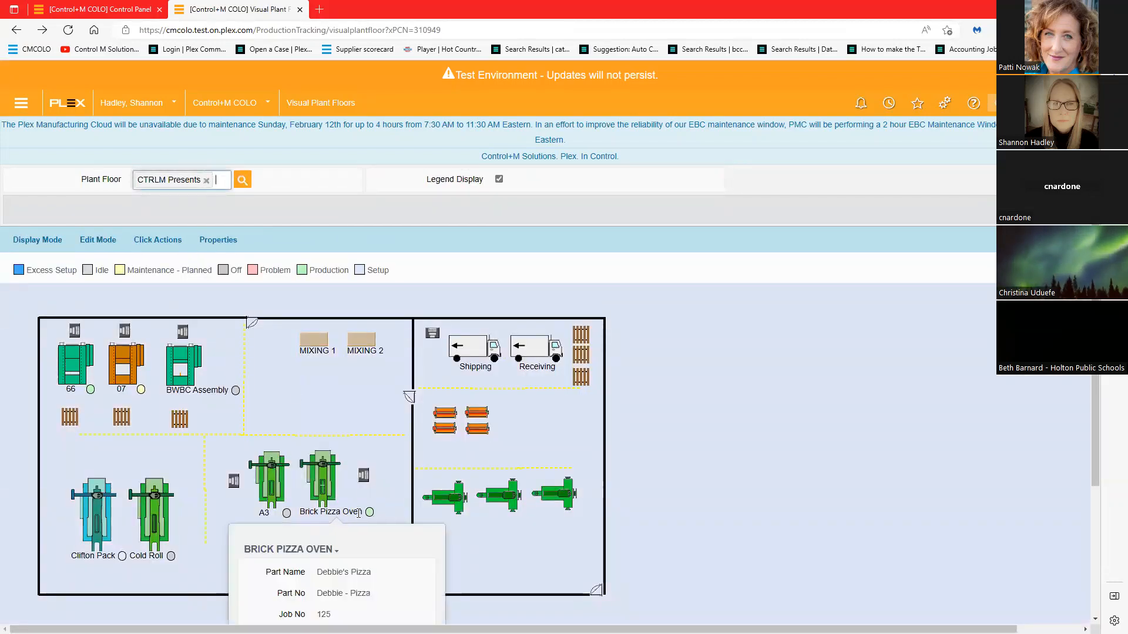
mouse_move(338, 490)
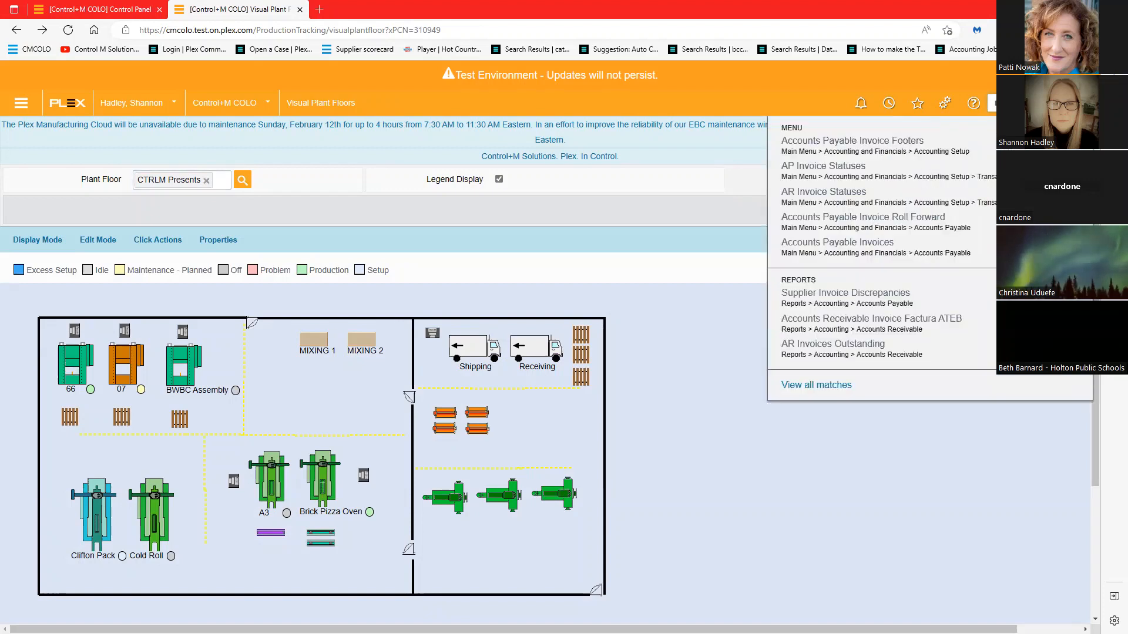
Search the menus for invoice, open Accounts Payable Invoices, and find and open invoice number xyz.
key("Return")
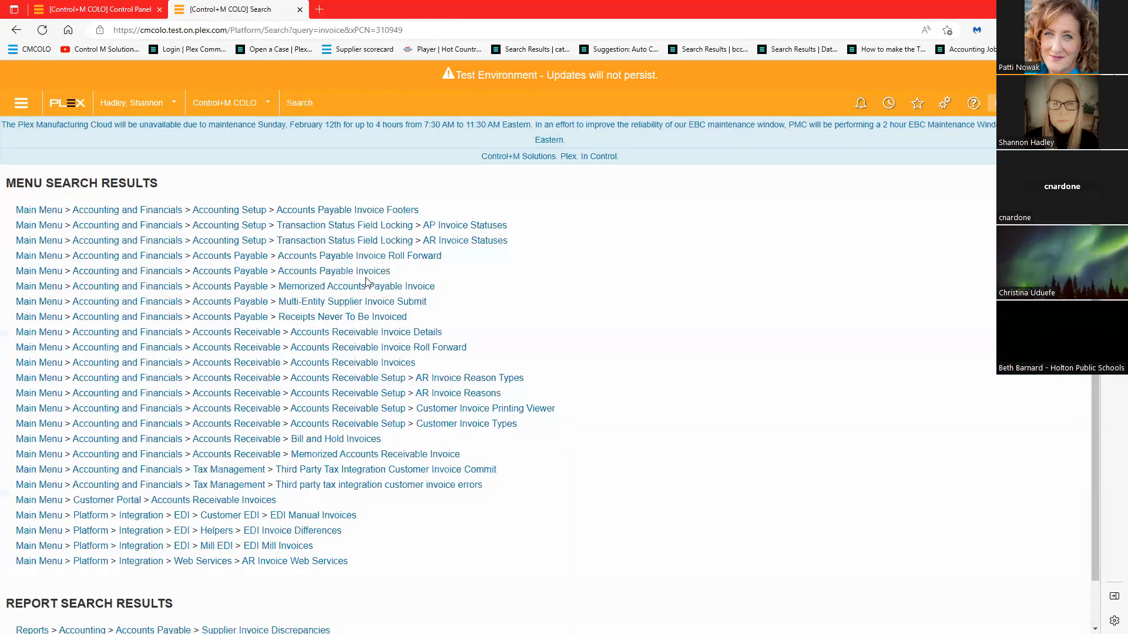
left_click(367, 270)
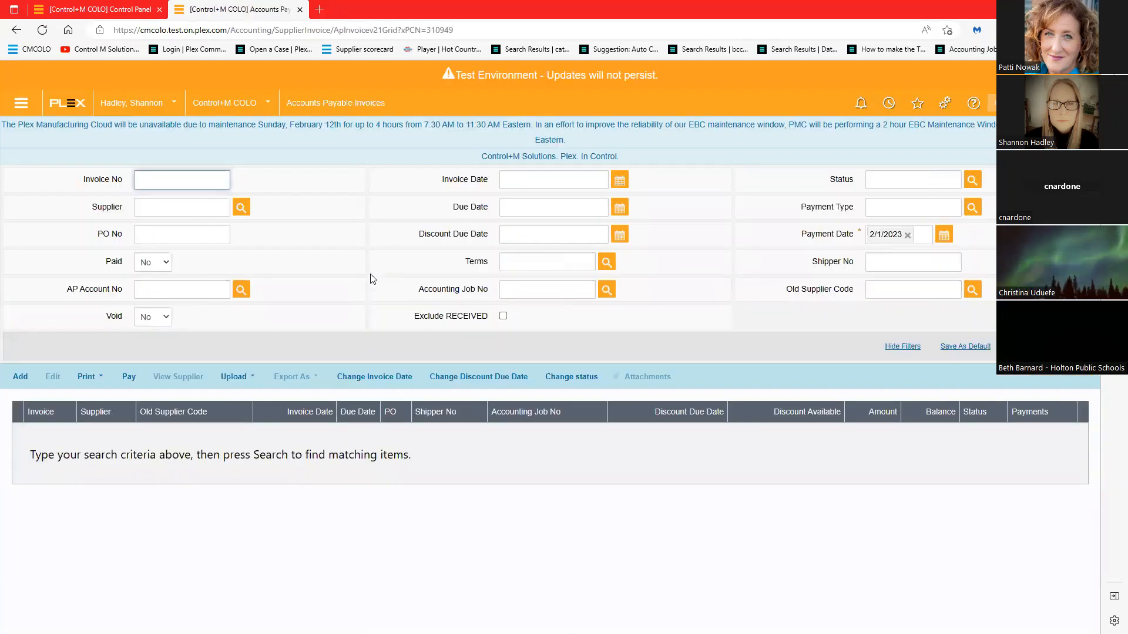
type("xyz")
key("Return")
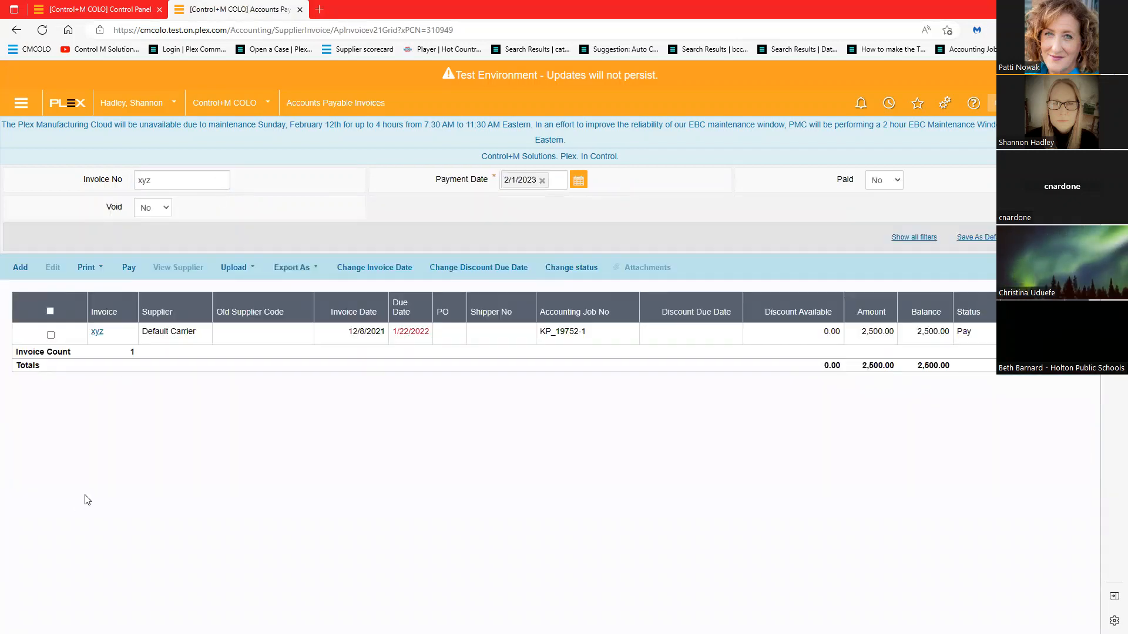
left_click(98, 332)
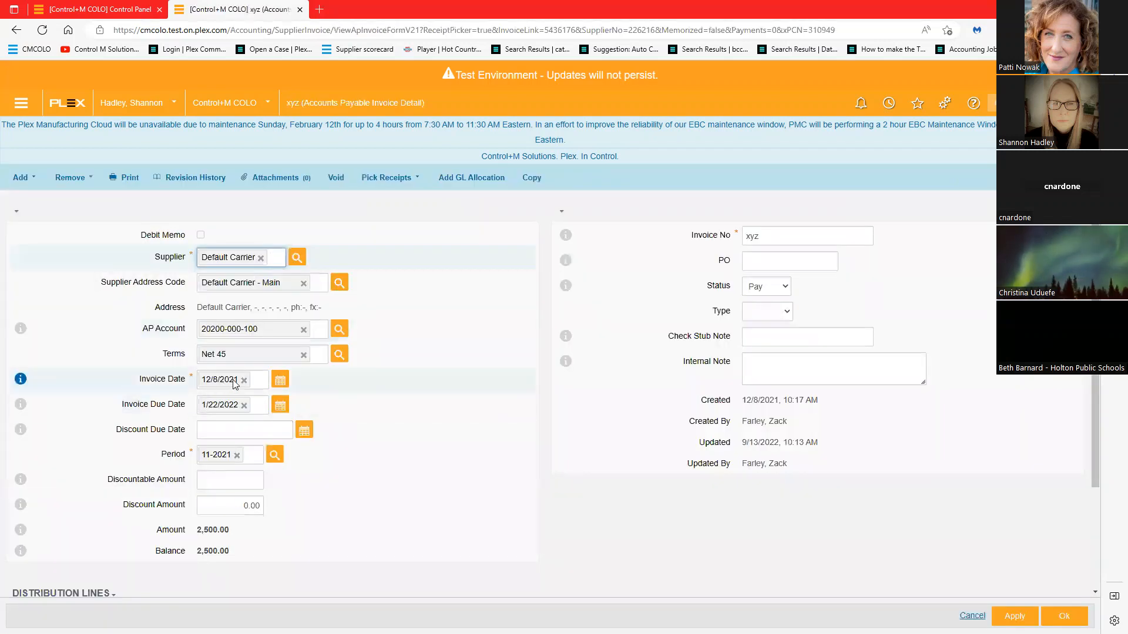
Advance the invoice date day by day to 12/14/2021 with the page enlarged to 125%.
left_click(234, 384)
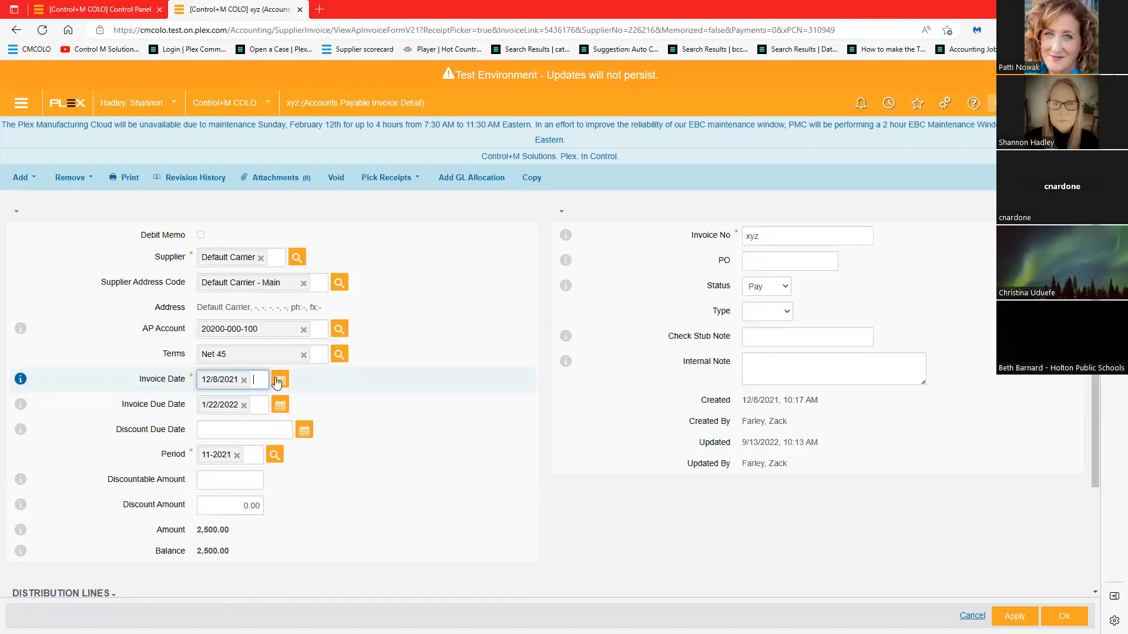
key("ctrl+plus")
key("ctrl+plus")
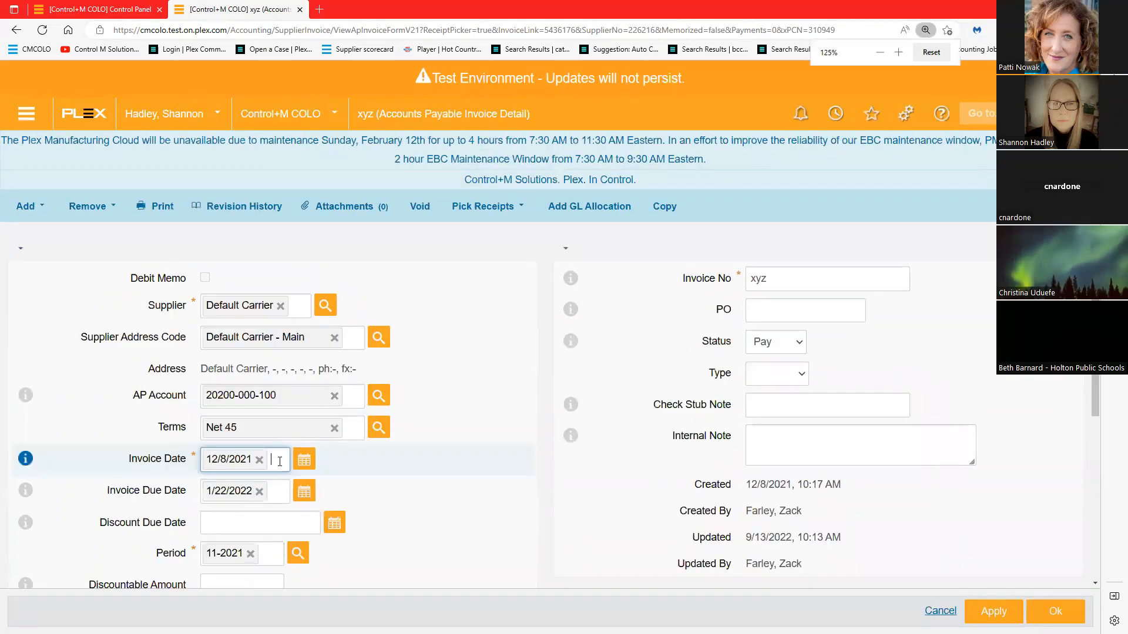
key("plus")
key("plus")
key("plus")
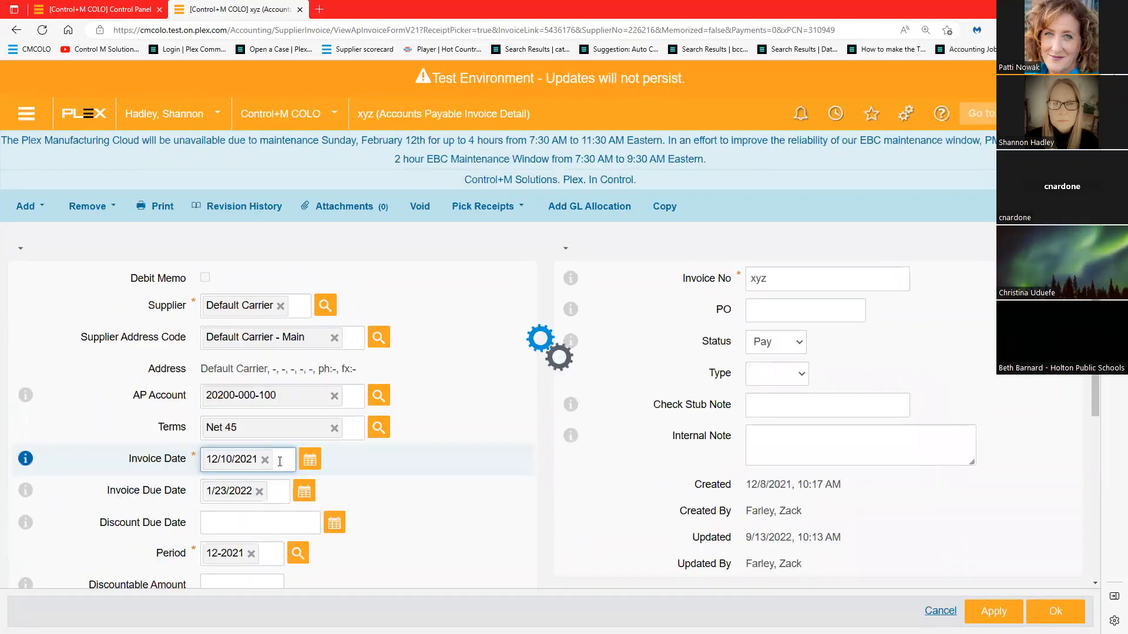
key("plus")
key("plus")
key("plus")
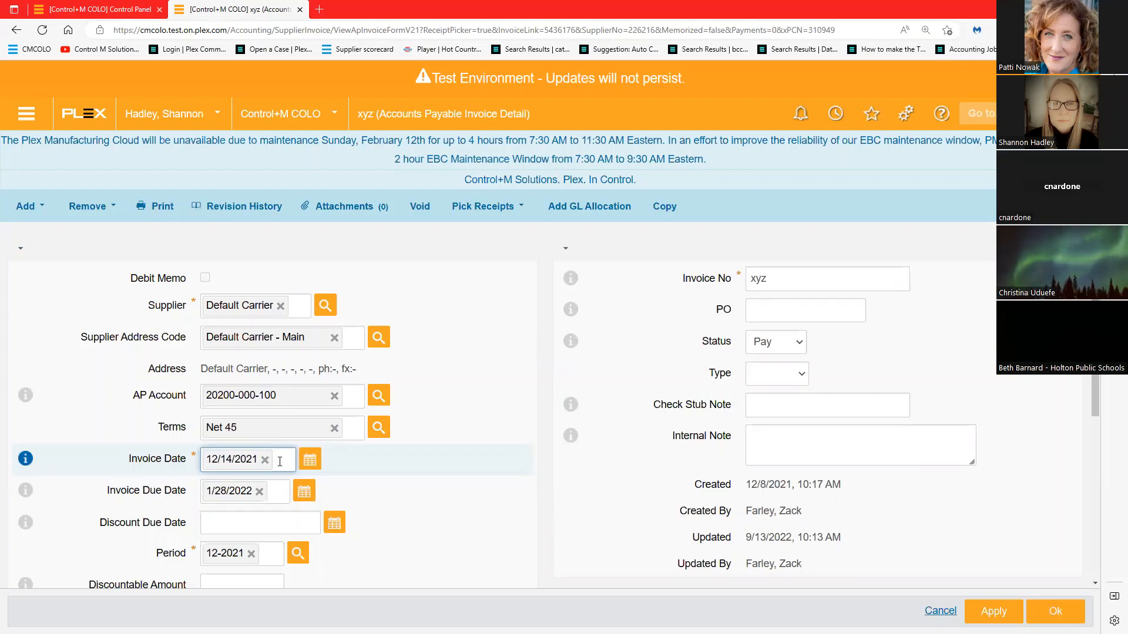
Step the invoice date back day by day to 12/3/2021.
key("minus")
key("minus")
key("minus")
key("minus")
key("minus")
key("minus")
key("minus")
key("minus")
key("minus")
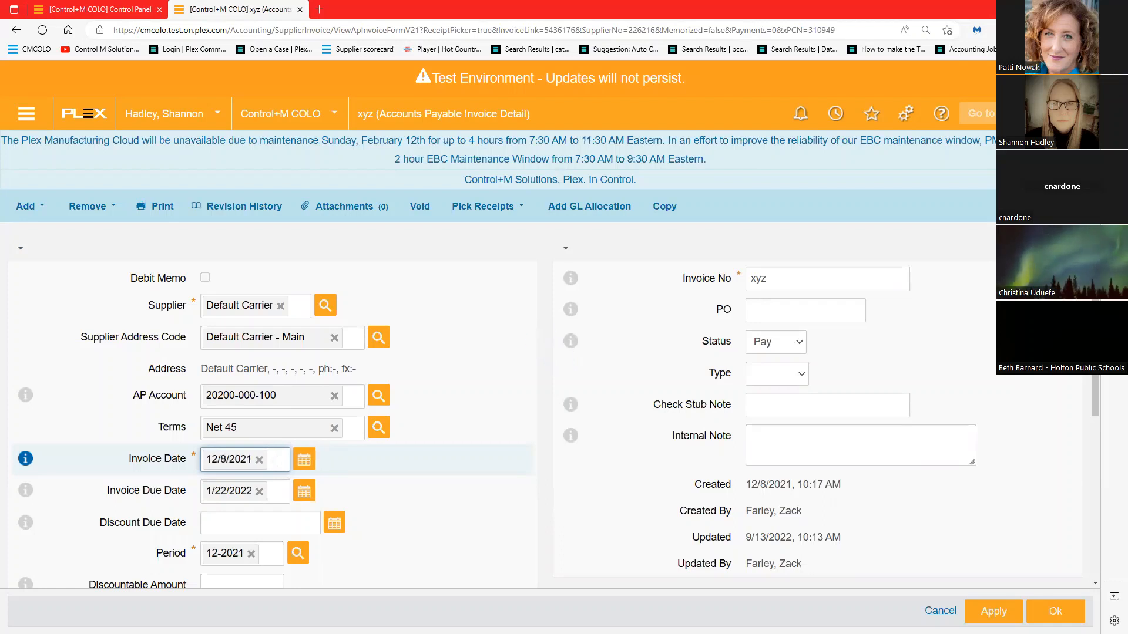
key("minus")
key("minus")
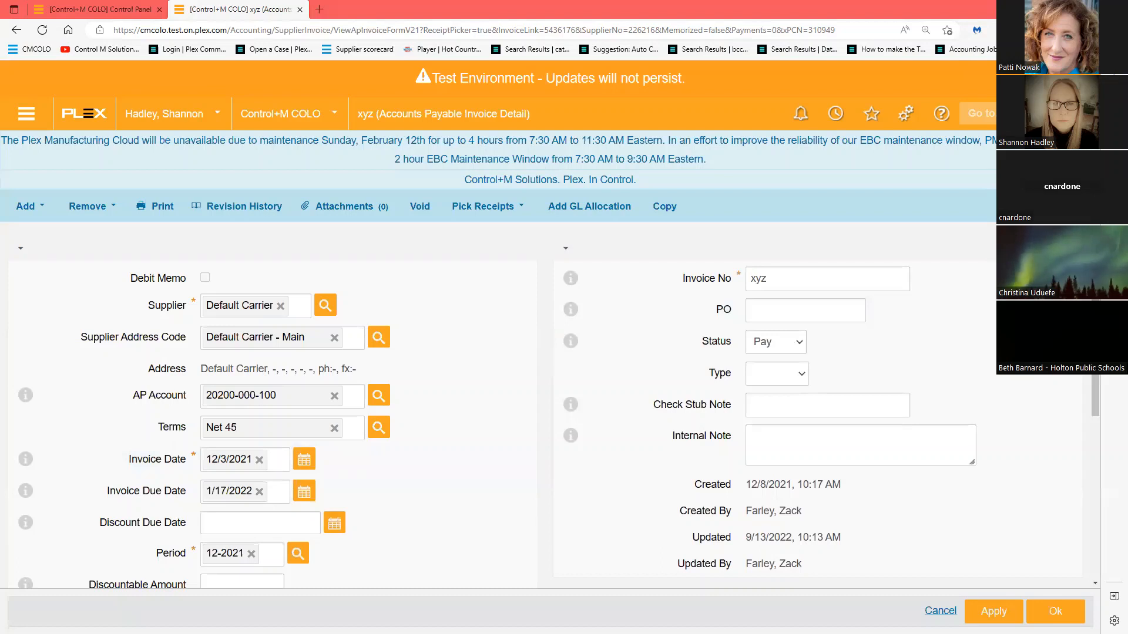
Search the menus and reports for mrp and display the full search results.
left_click(979, 114)
type("mrp")
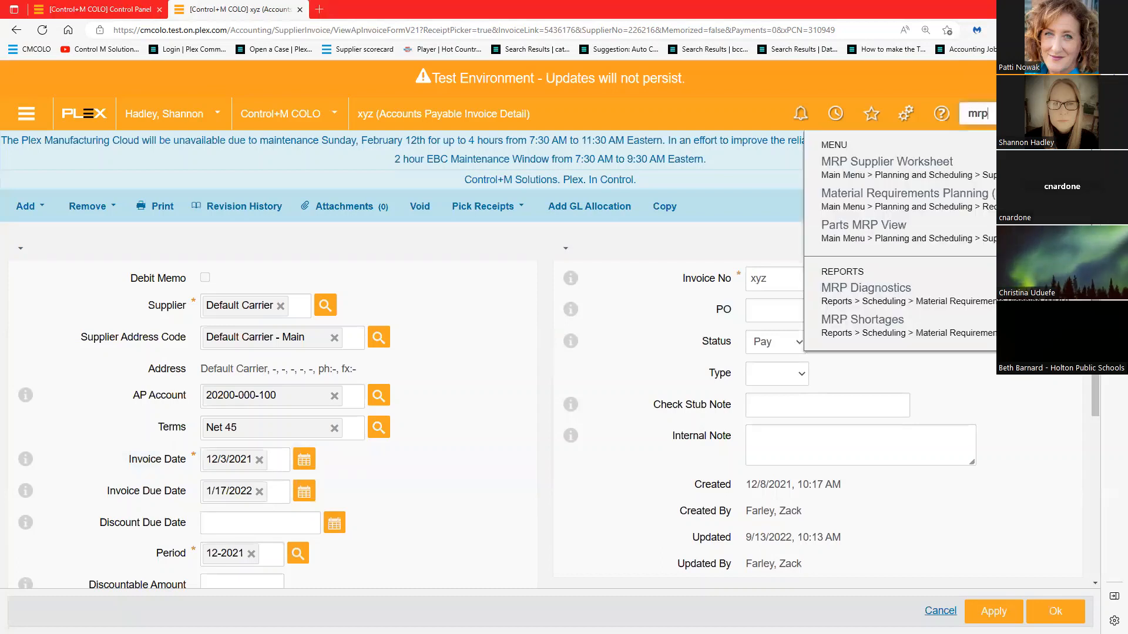
key("Return")
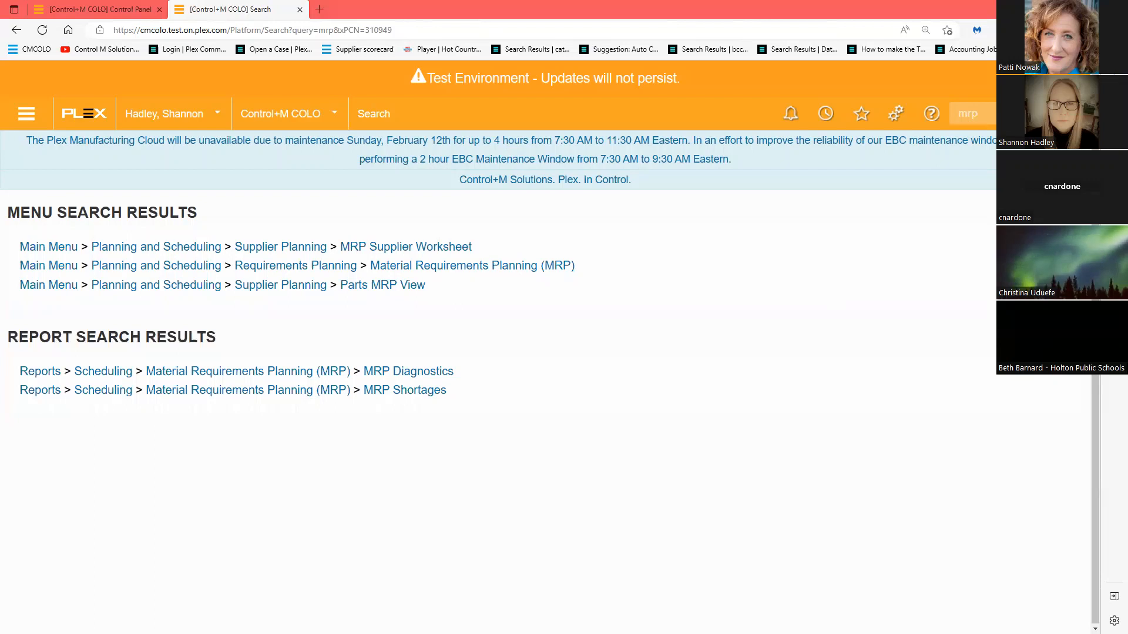
key("alt+Tab")
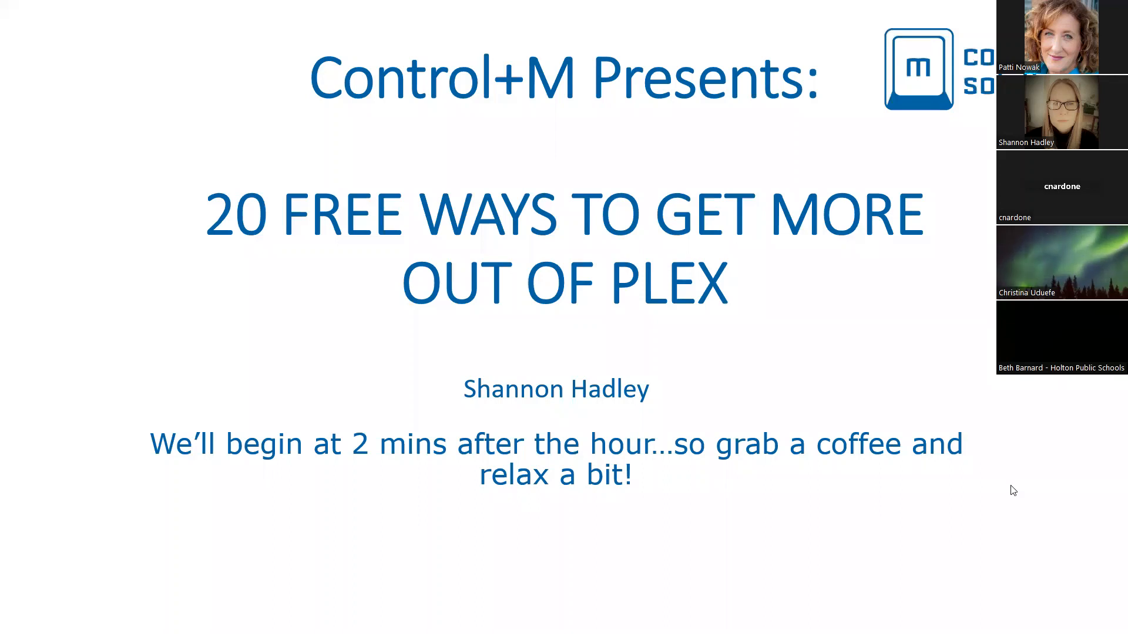
key("Escape")
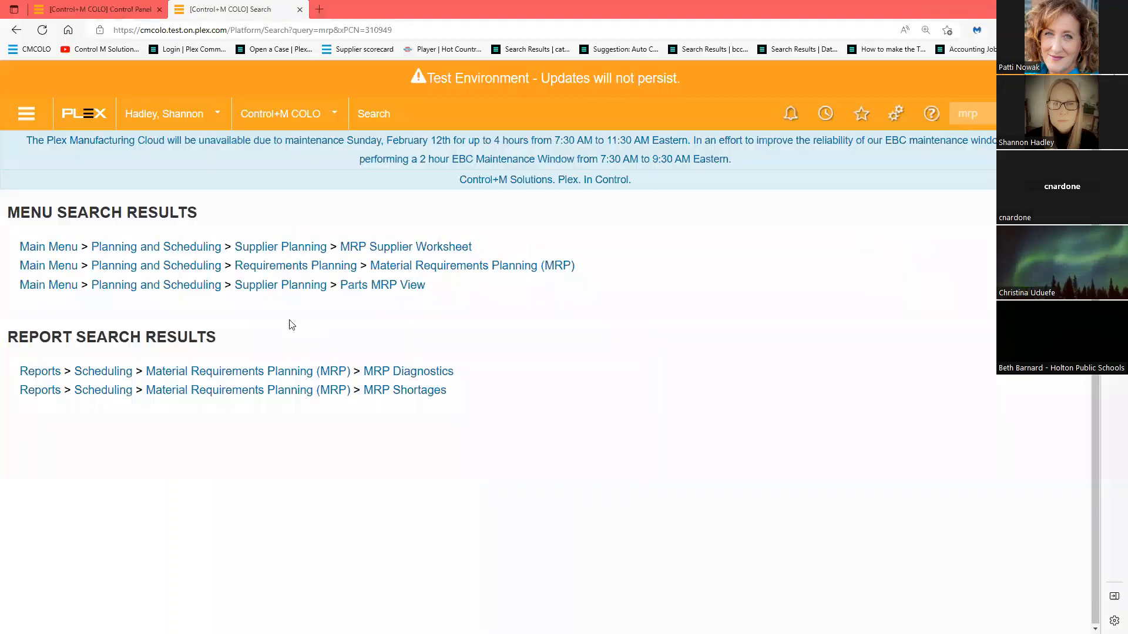
Open the Message Manager from the notification options.
left_click(989, 113)
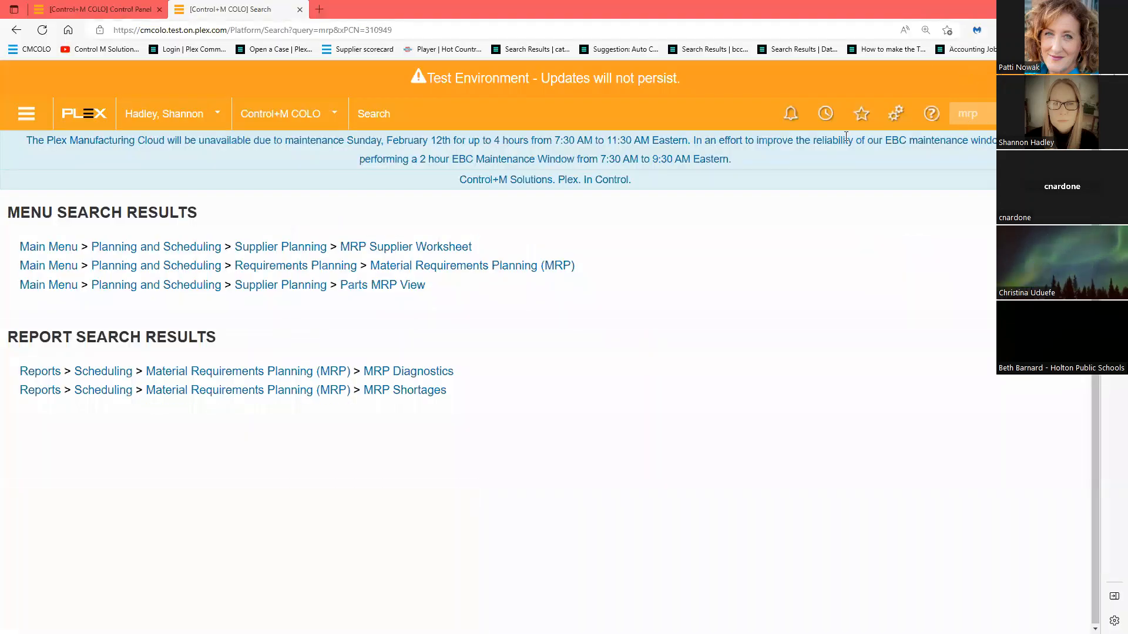
left_click(790, 113)
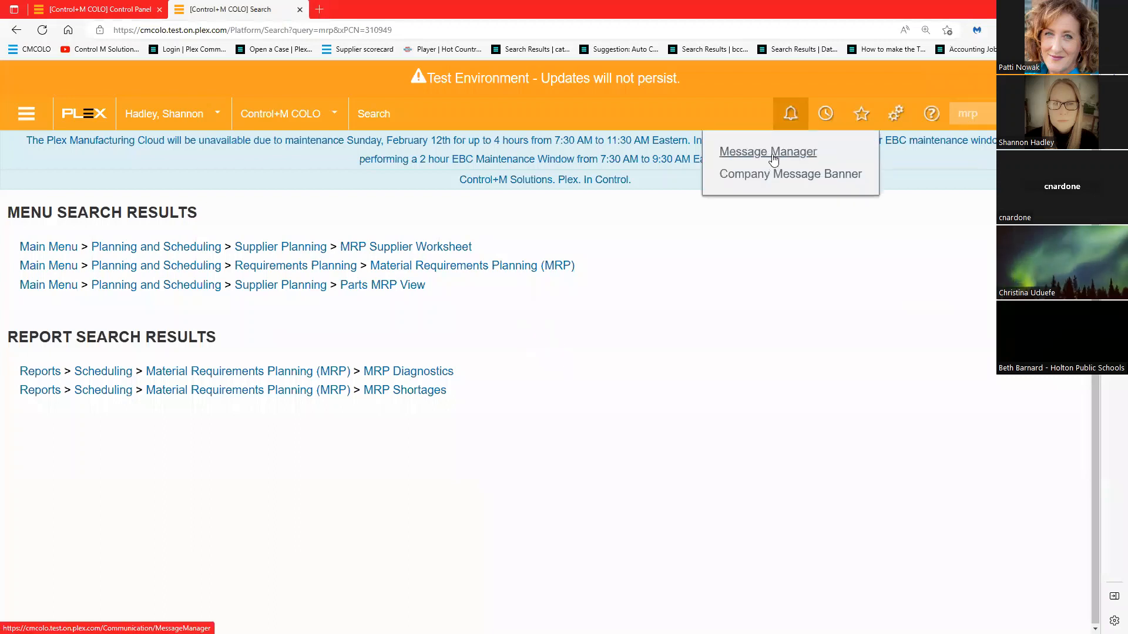
left_click(770, 154)
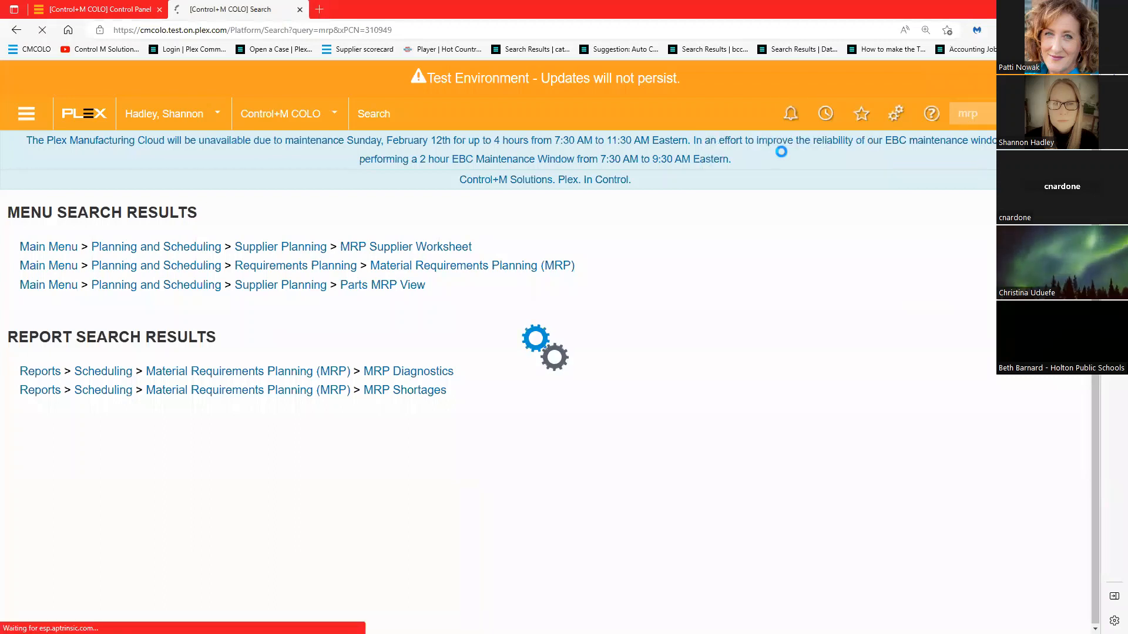